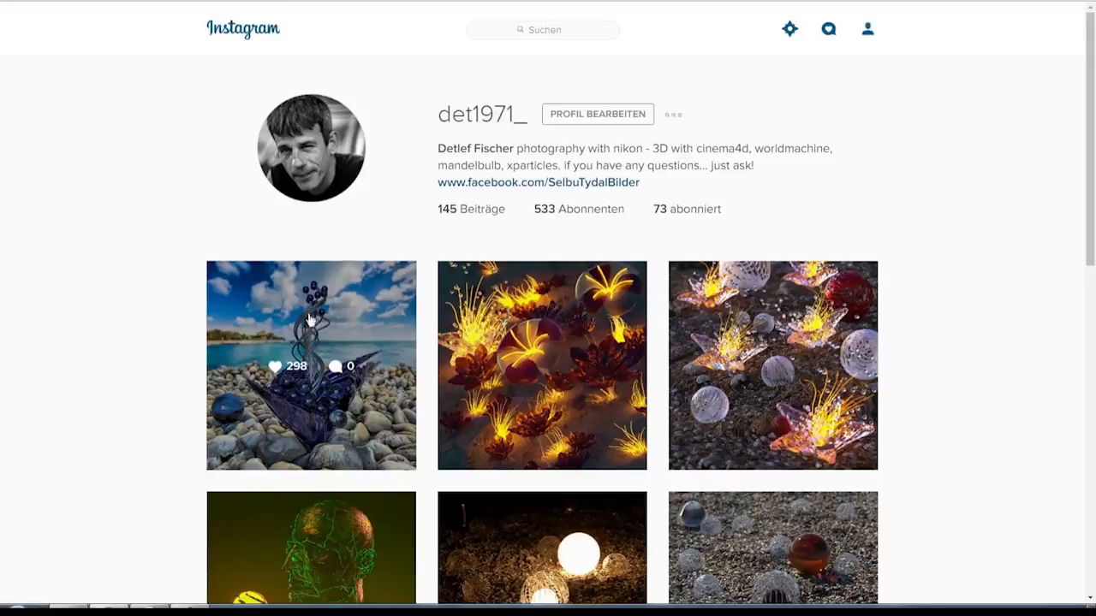
- View the blue beach sculpture post on the Instagram profile and the artist's linked Facebook page
left_click(312, 320)
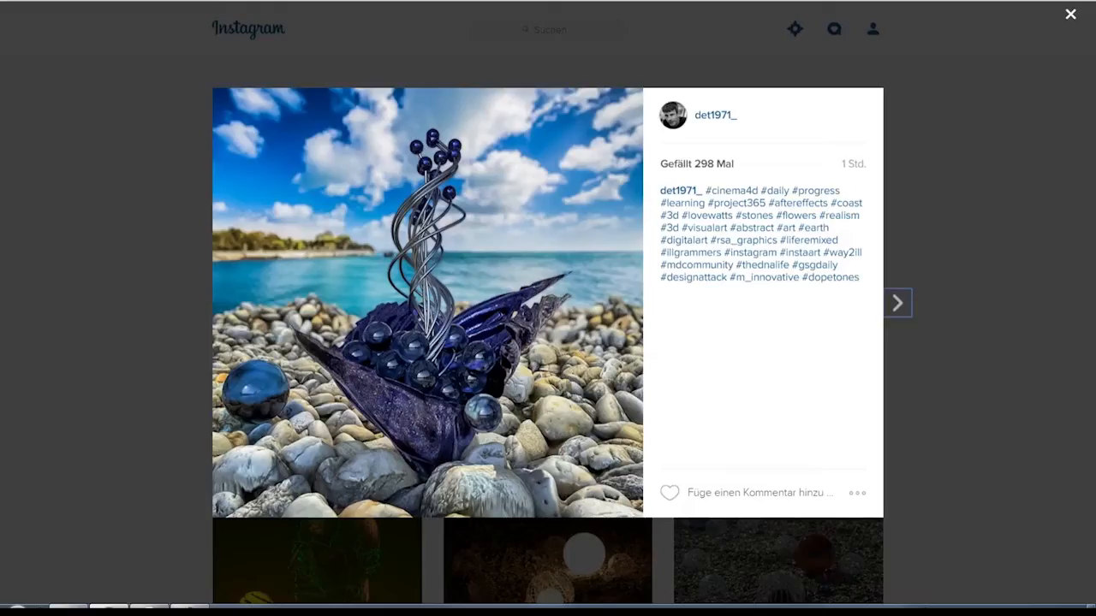
left_click(122, 211)
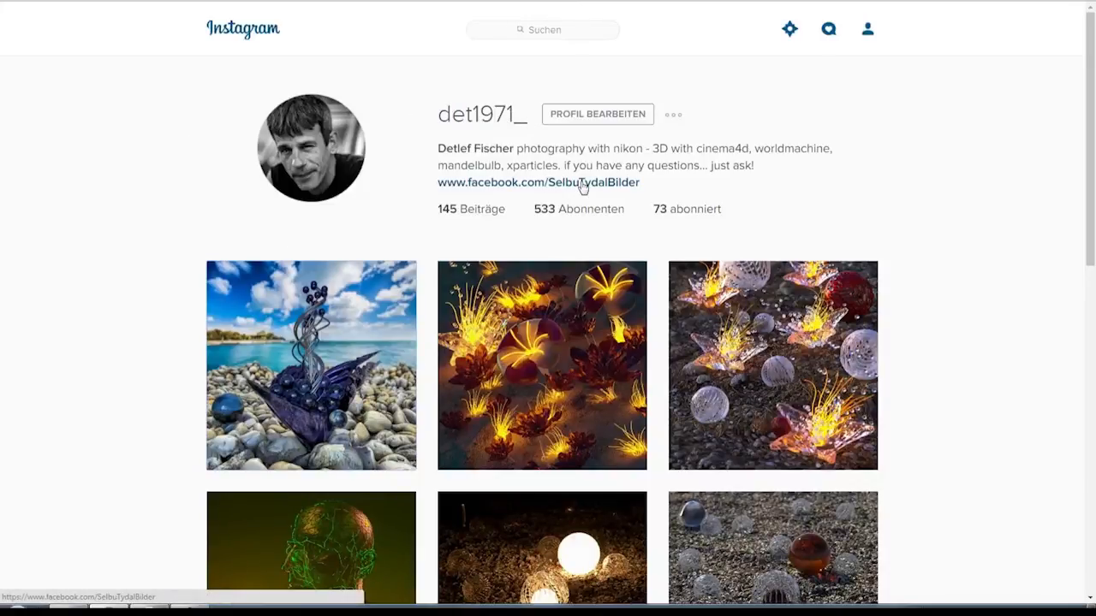
left_click(549, 188)
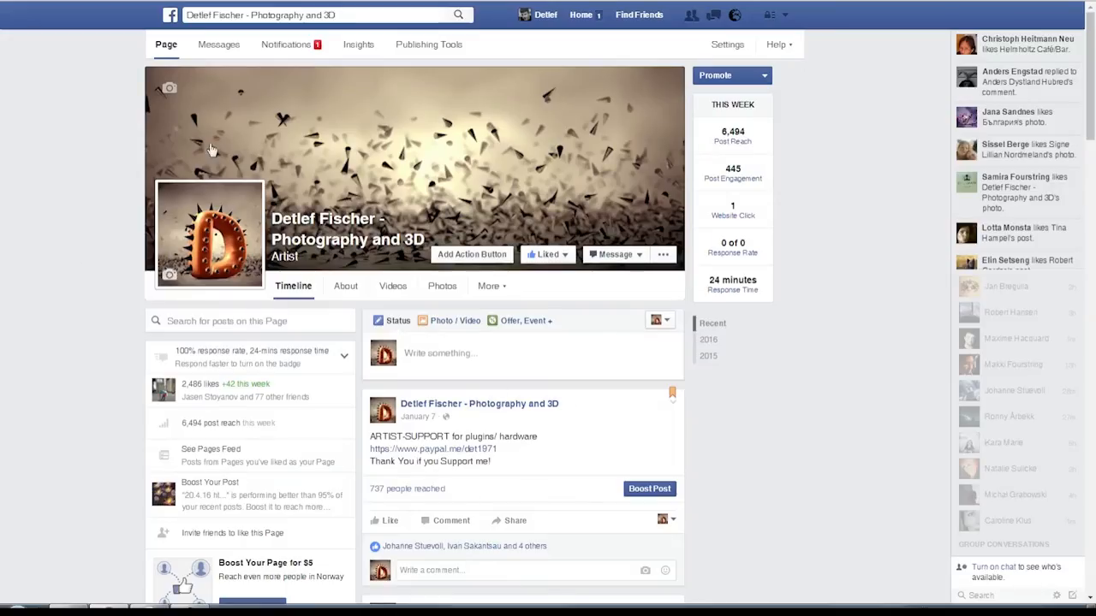
left_click(615, 255)
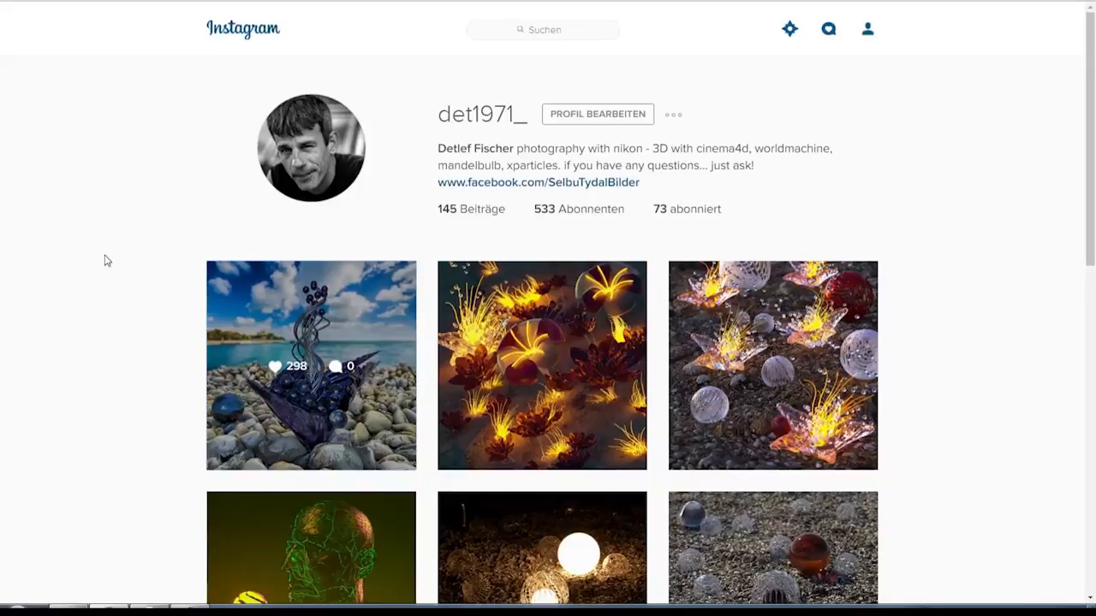
scroll(106, 260, "down", 1)
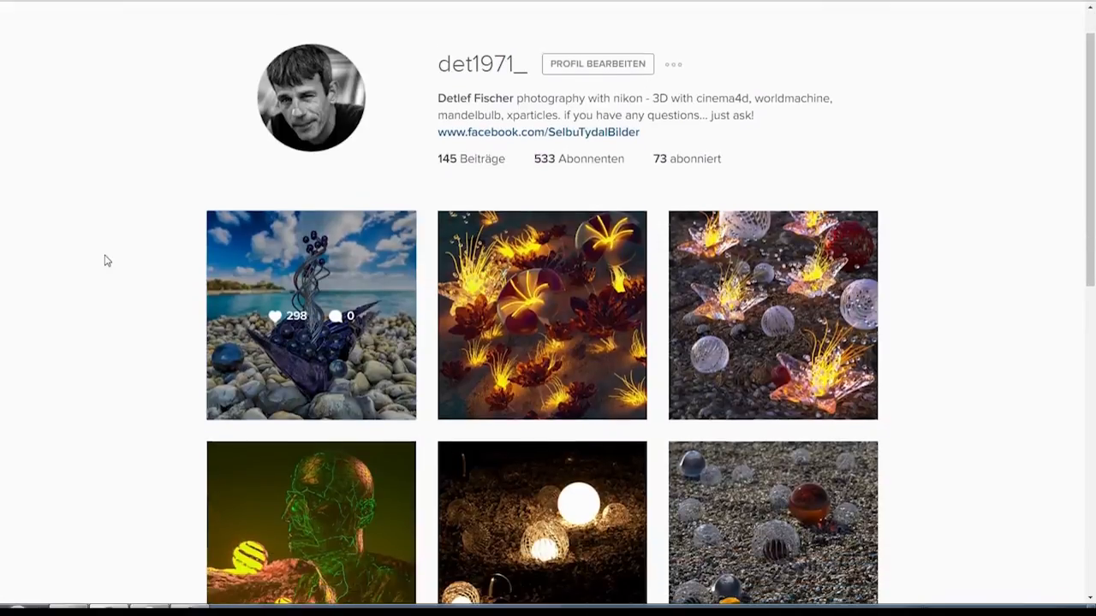
scroll(103, 274, "up", 1)
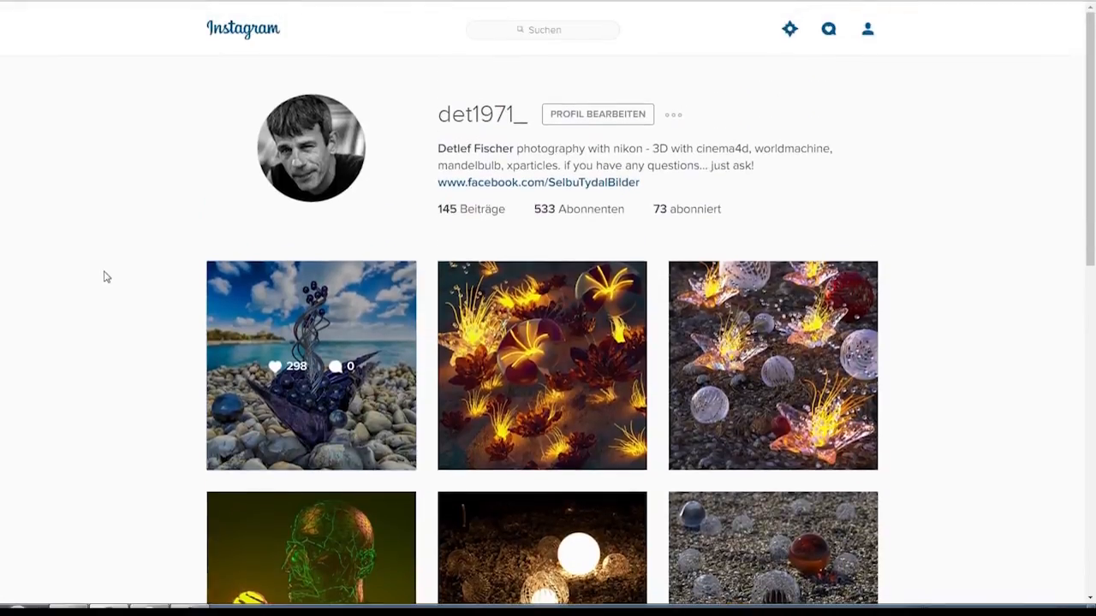
left_click(293, 305)
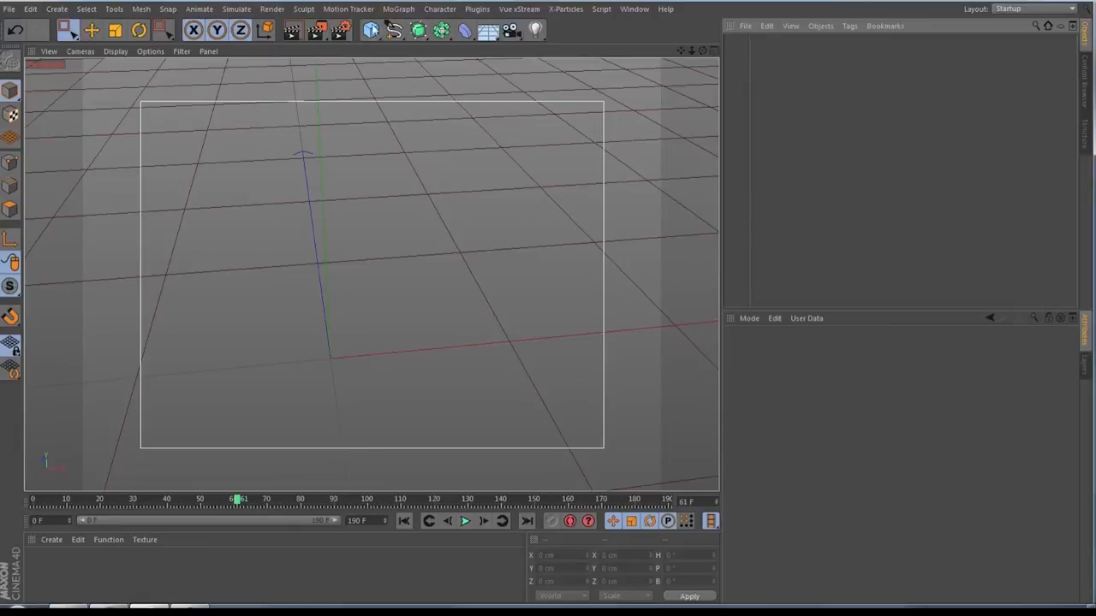
- Create a plane 150 cm wide and 150 cm high with 80 width segments and 80 height segments
left_click(371, 30)
left_click(492, 95)
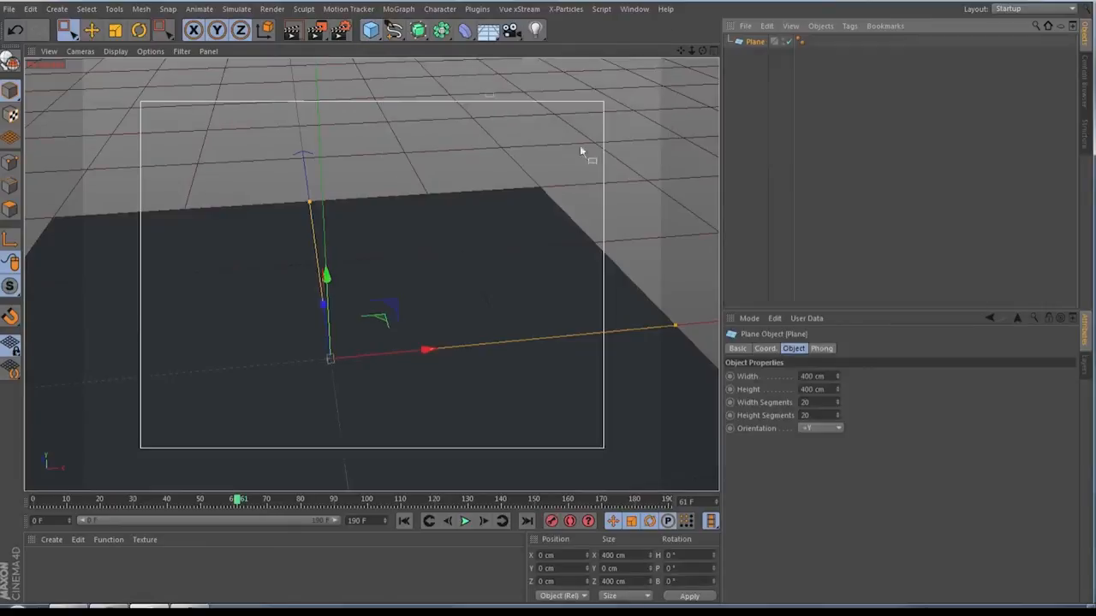
left_click(817, 376)
type("1")
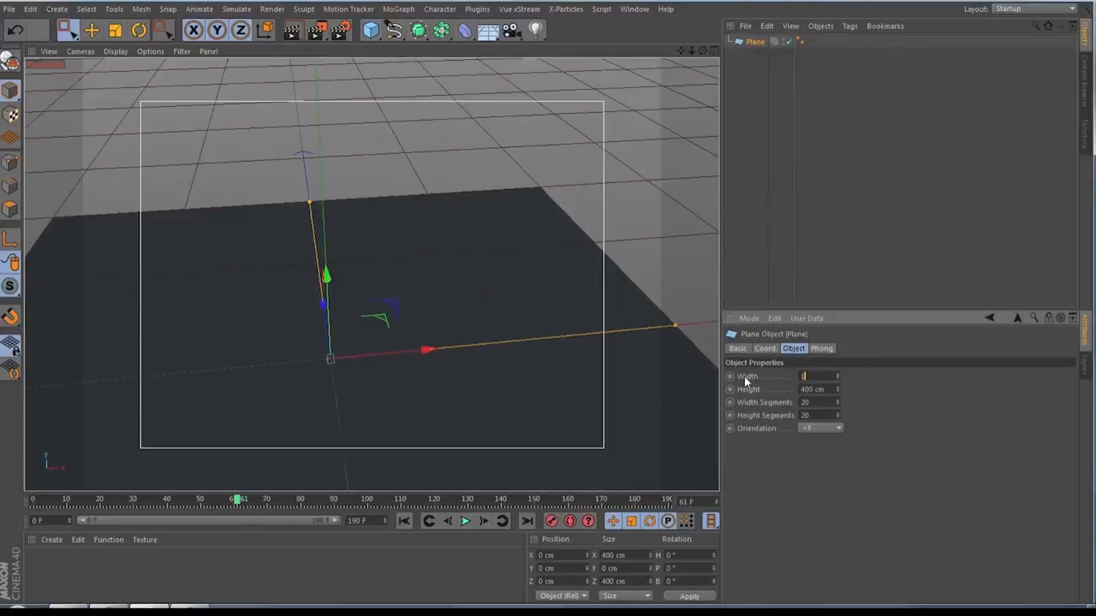
type("50")
key("Tab")
type("1")
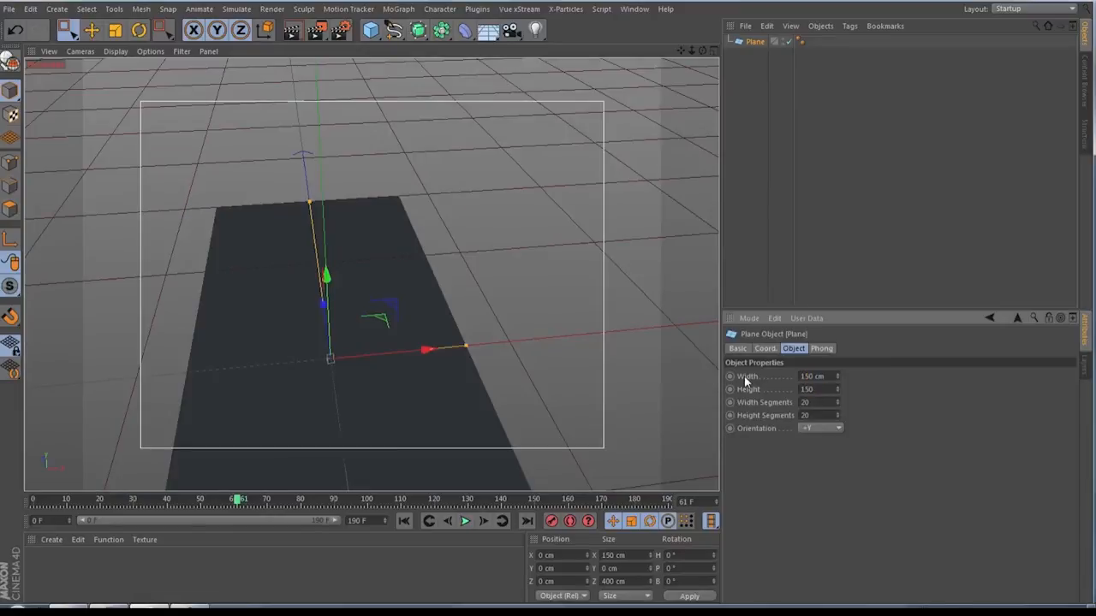
key("Tab")
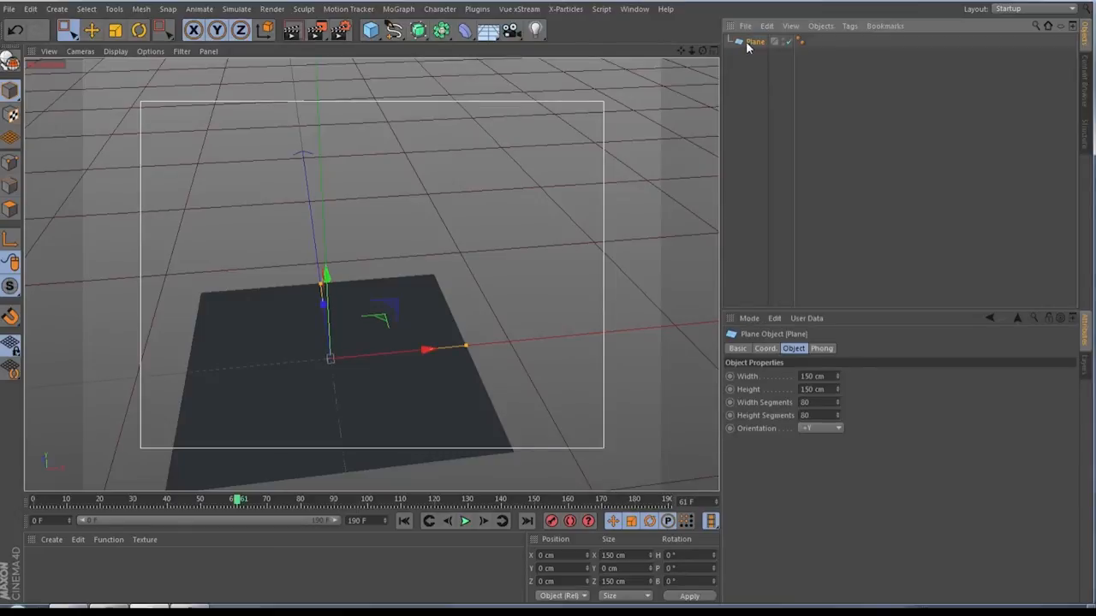
- Make the plane editable and add a Cloth simulation tag to it
key("c")
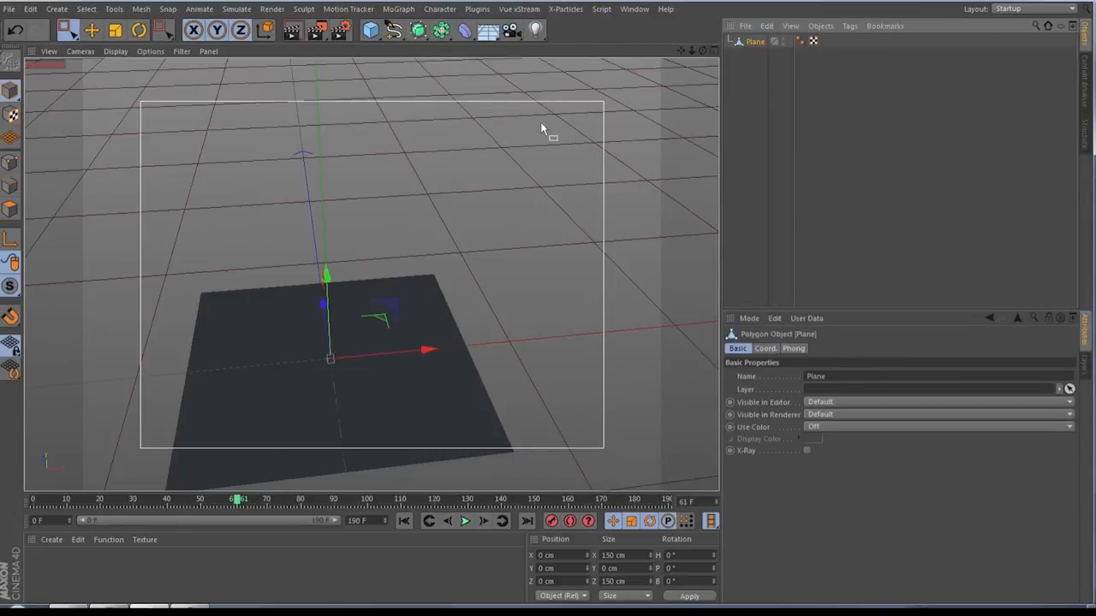
right_click(739, 42)
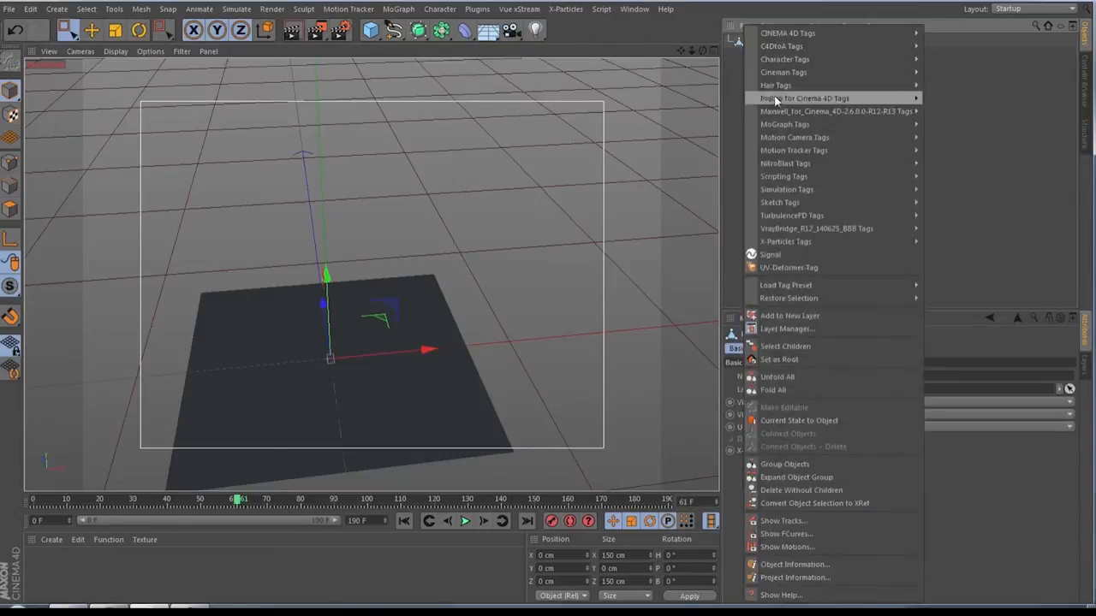
mouse_move(839, 201)
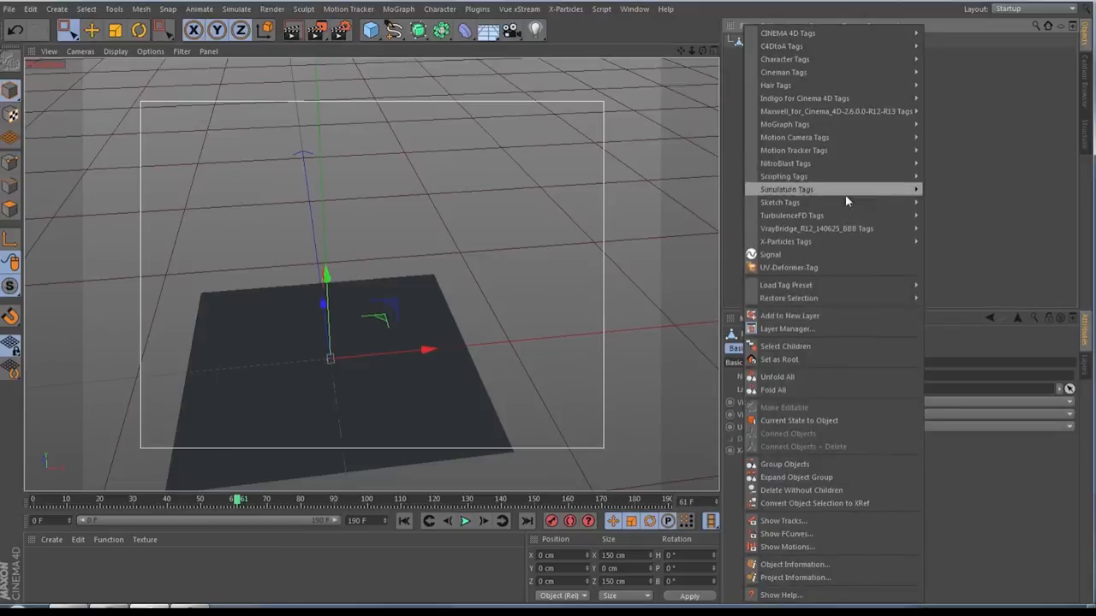
mouse_move(822, 180)
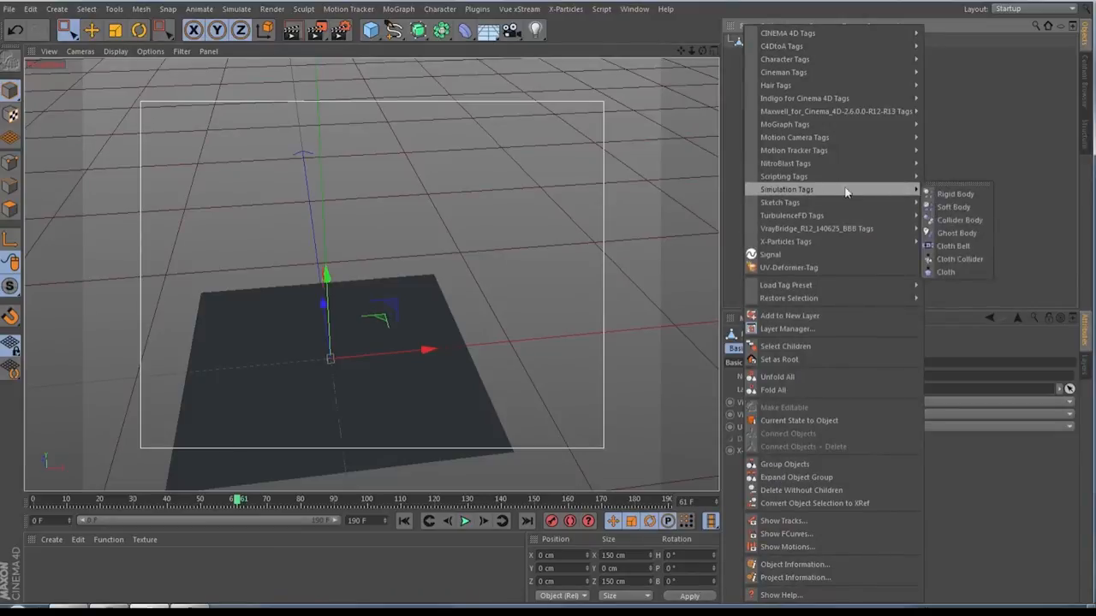
left_click(944, 273)
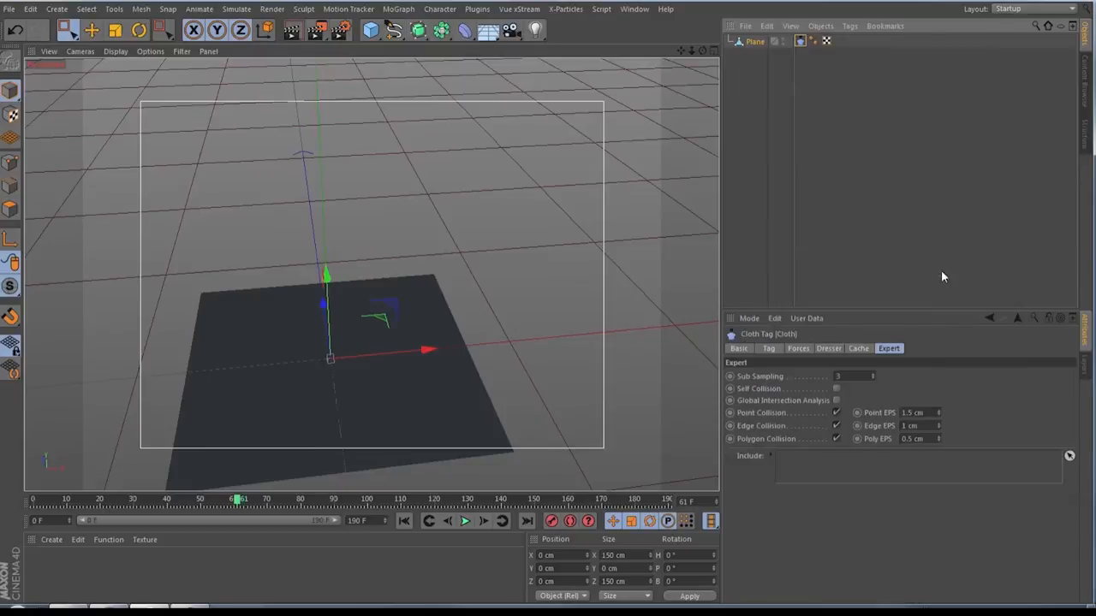
- Set the gravity force in the plane's Cloth tag to 0
left_click(796, 348)
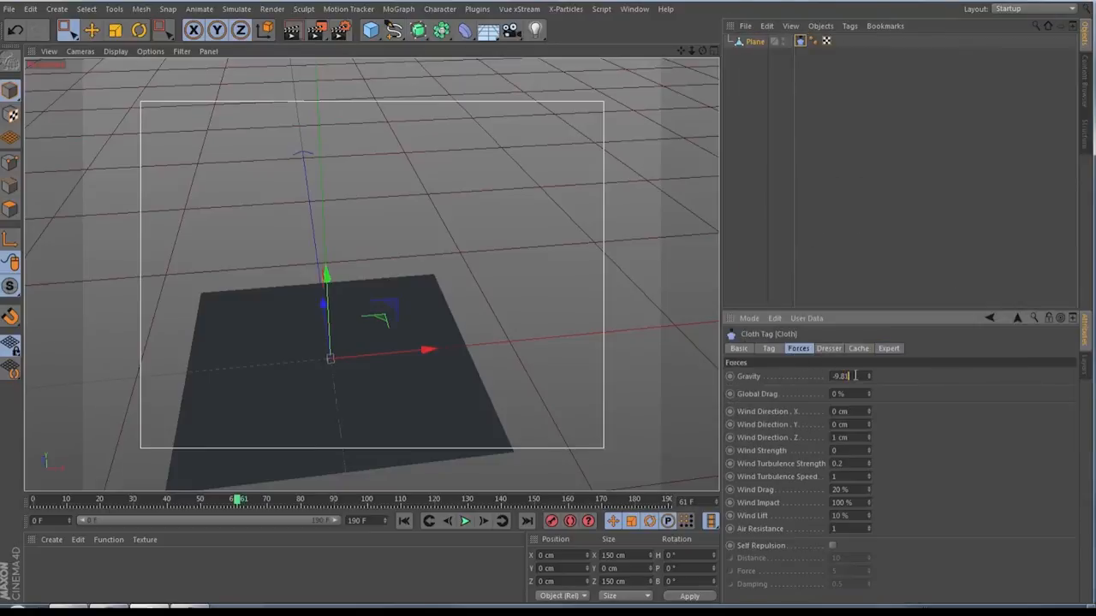
left_click_drag(855, 375, 771, 374)
type("0")
left_click(762, 119)
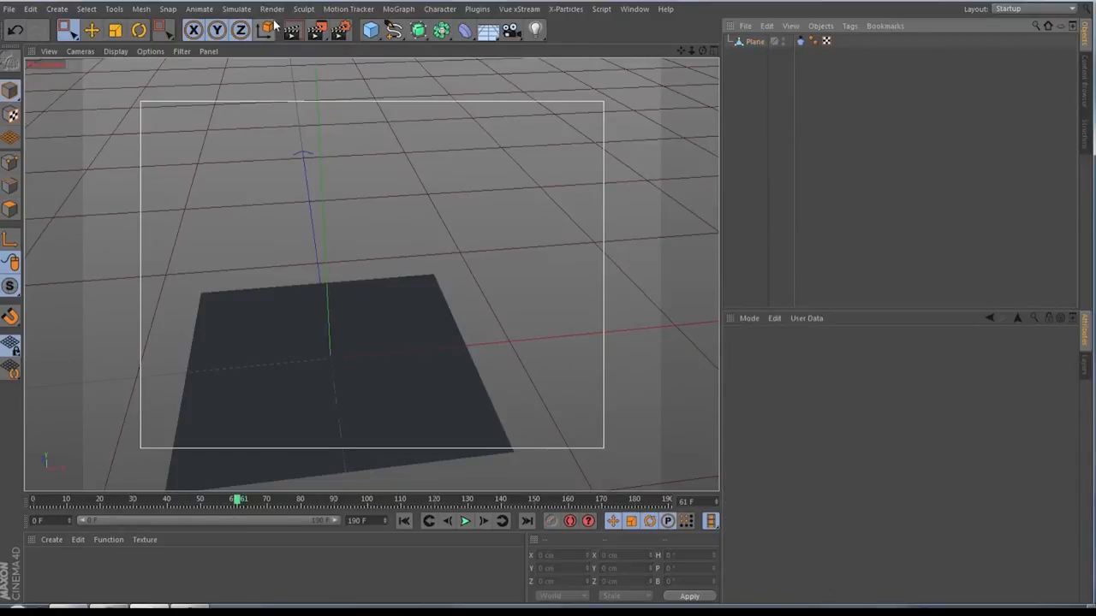
- Add an Attractor, a Rotation and a Turbulence particle force to the scene
left_click(236, 8)
mouse_move(248, 59)
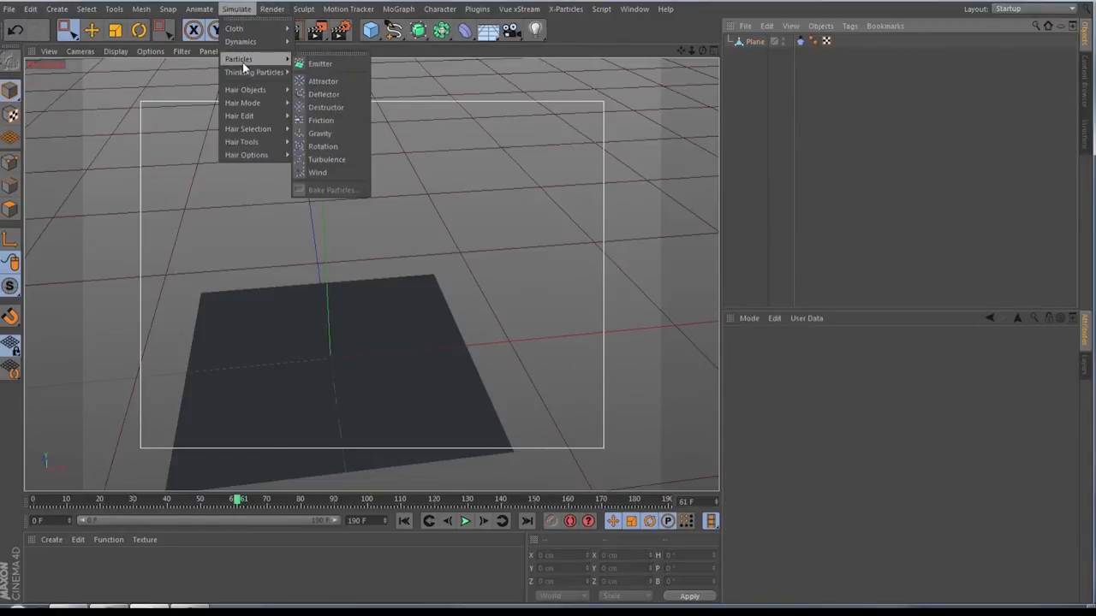
left_click(323, 80)
left_click(236, 9)
mouse_move(246, 61)
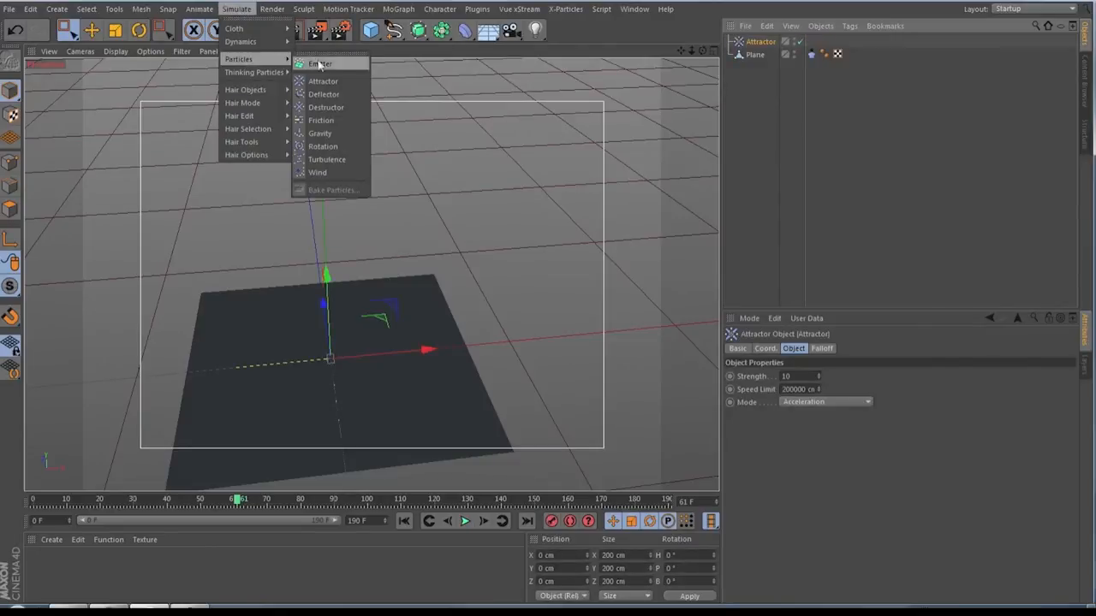
left_click(324, 146)
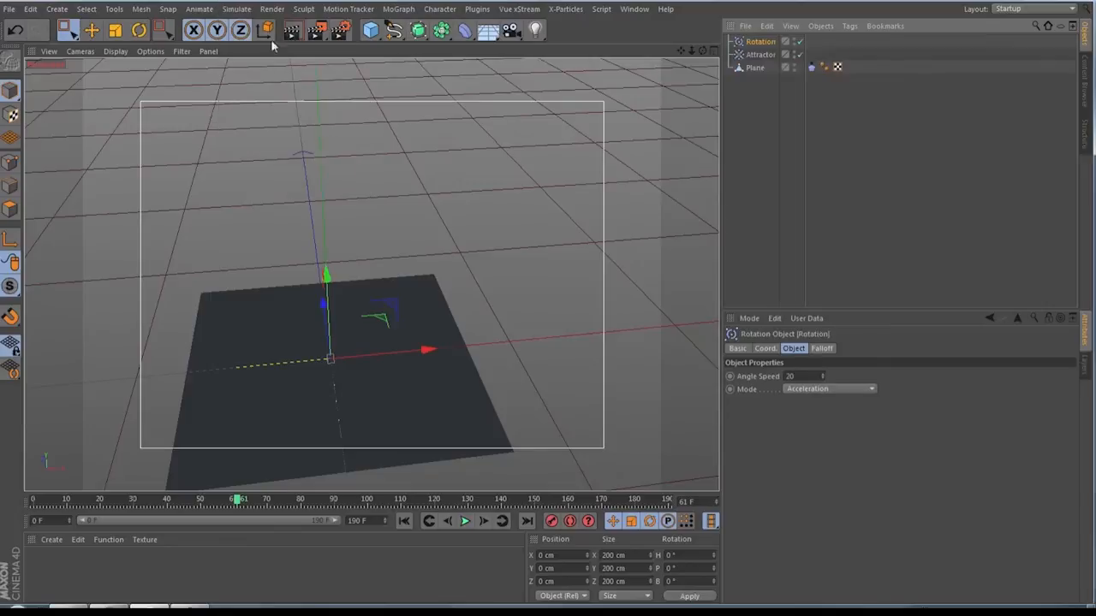
left_click(237, 9)
mouse_move(253, 57)
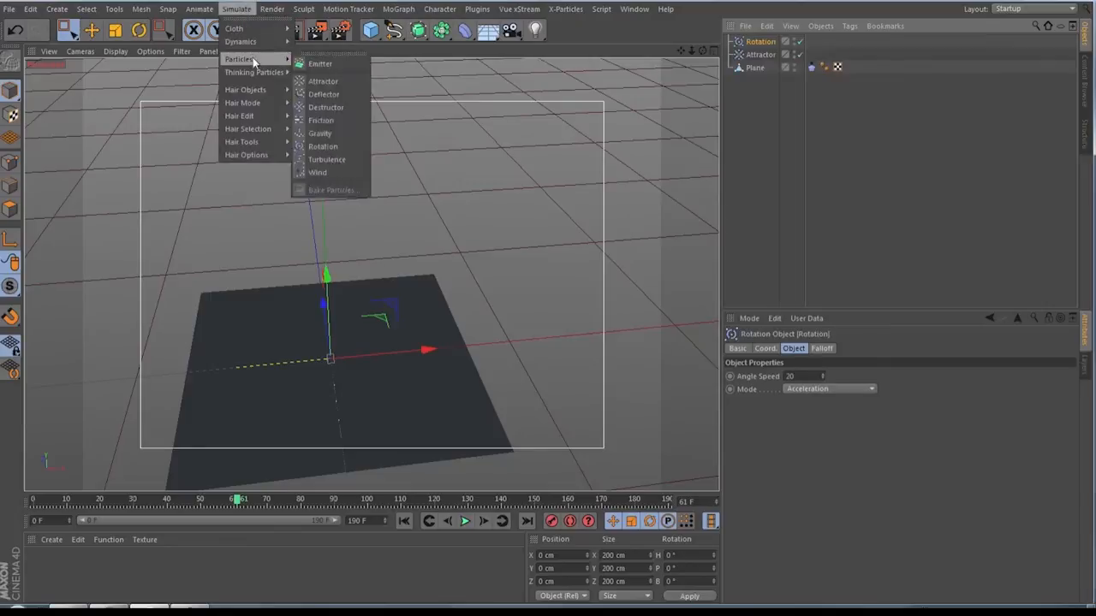
left_click(326, 160)
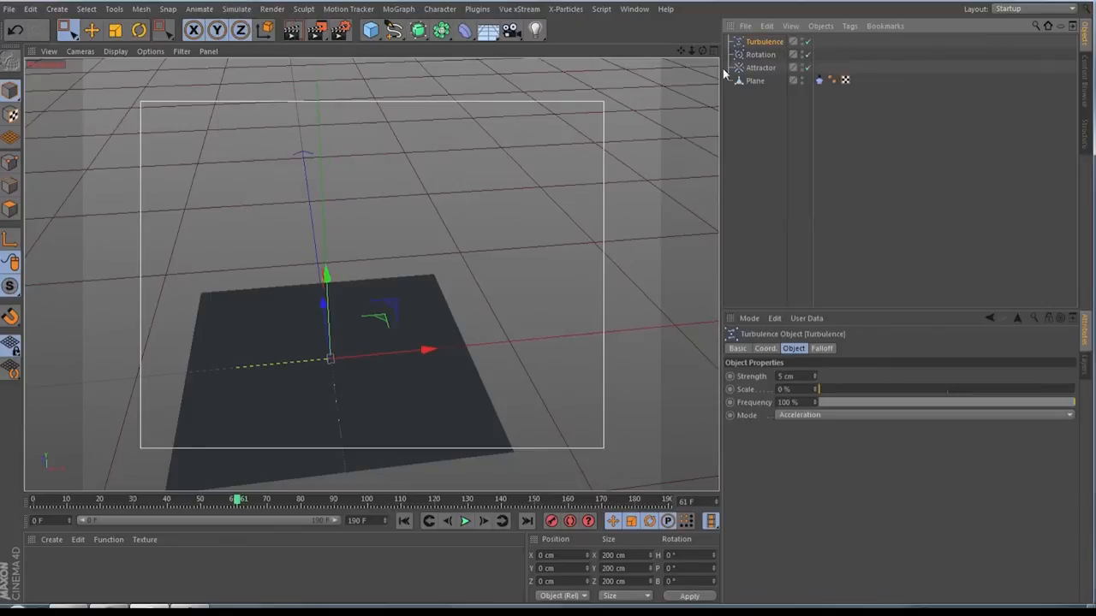
- Include the Turbulence, Rotation and Attractor forces in the expert settings of the plane's Cloth tag
left_click(819, 81)
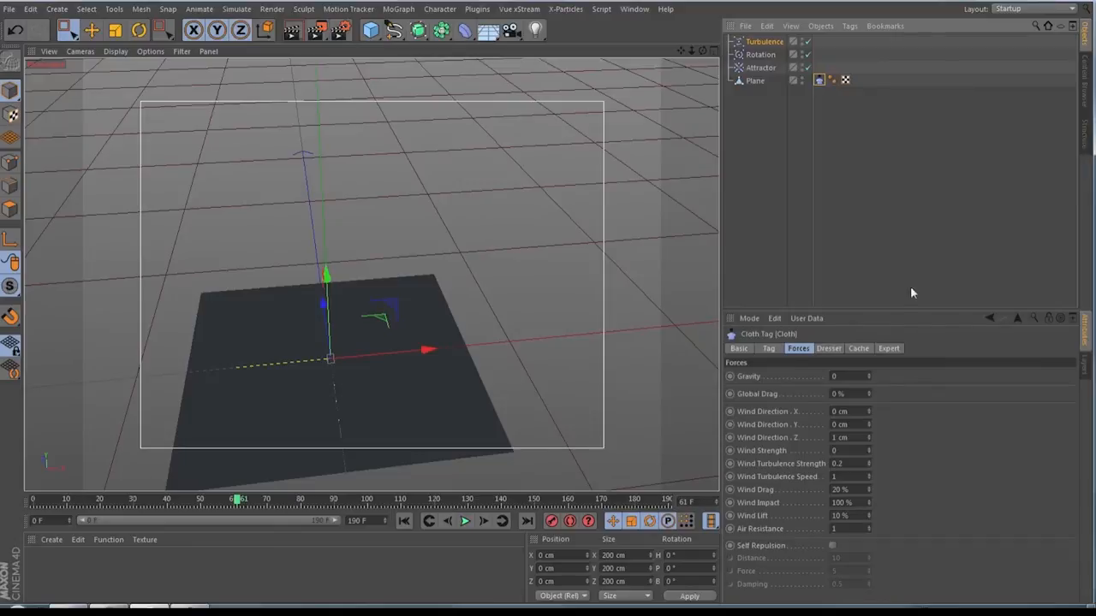
left_click(890, 349)
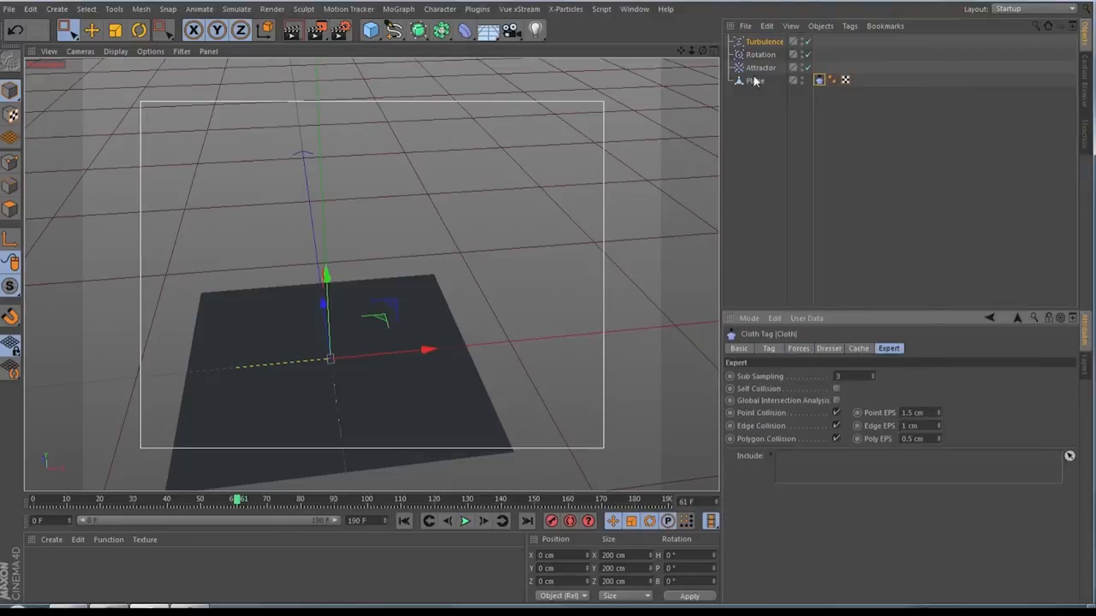
left_click_drag(762, 42, 846, 467)
left_click_drag(758, 57, 829, 474)
left_click_drag(759, 68, 828, 466)
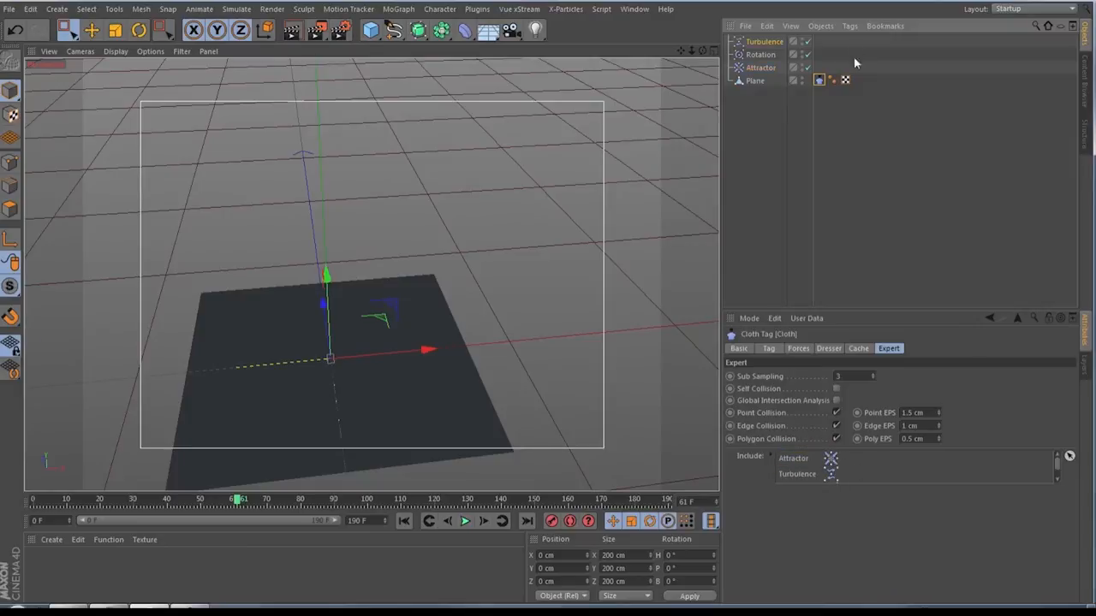
- Rotate the Rotation force to a pitch of 90° and disable it
left_click(762, 56)
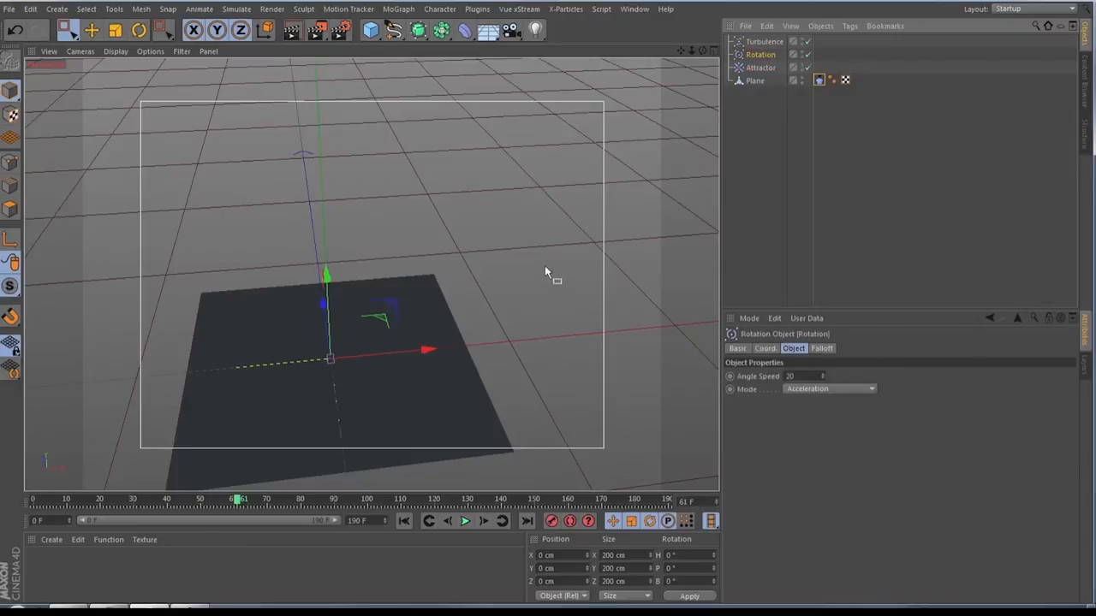
left_click(139, 30)
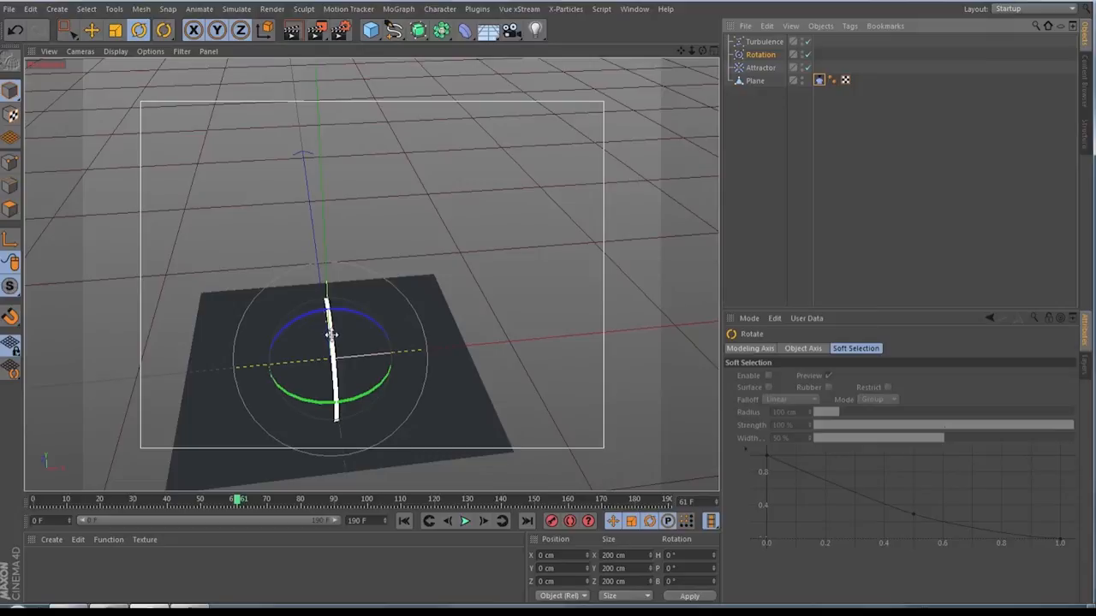
left_click_drag(331, 330, 346, 472)
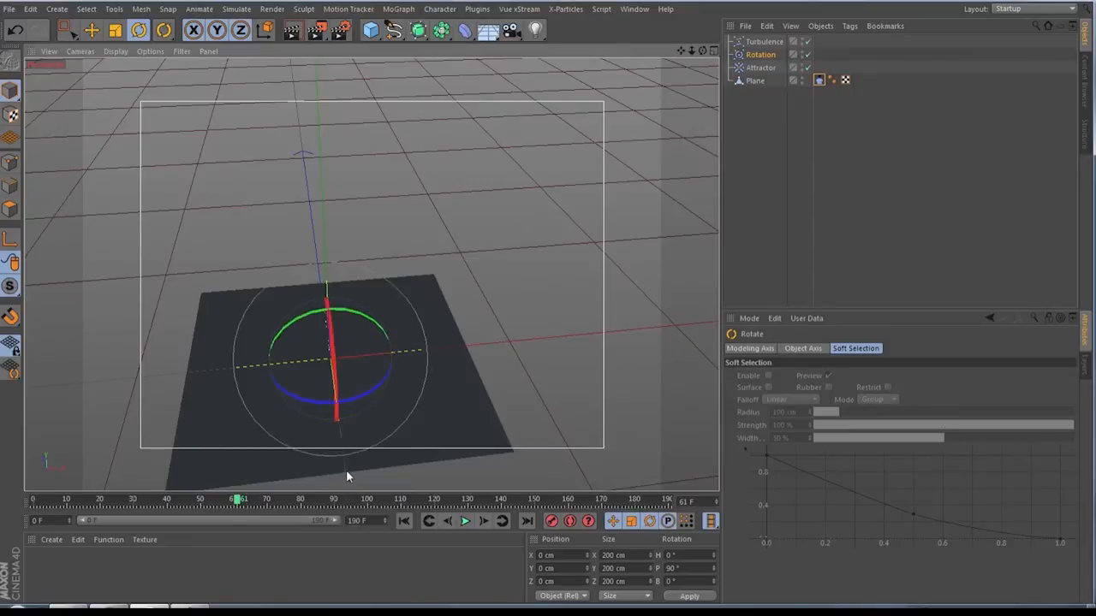
left_click(833, 154)
left_click(806, 55)
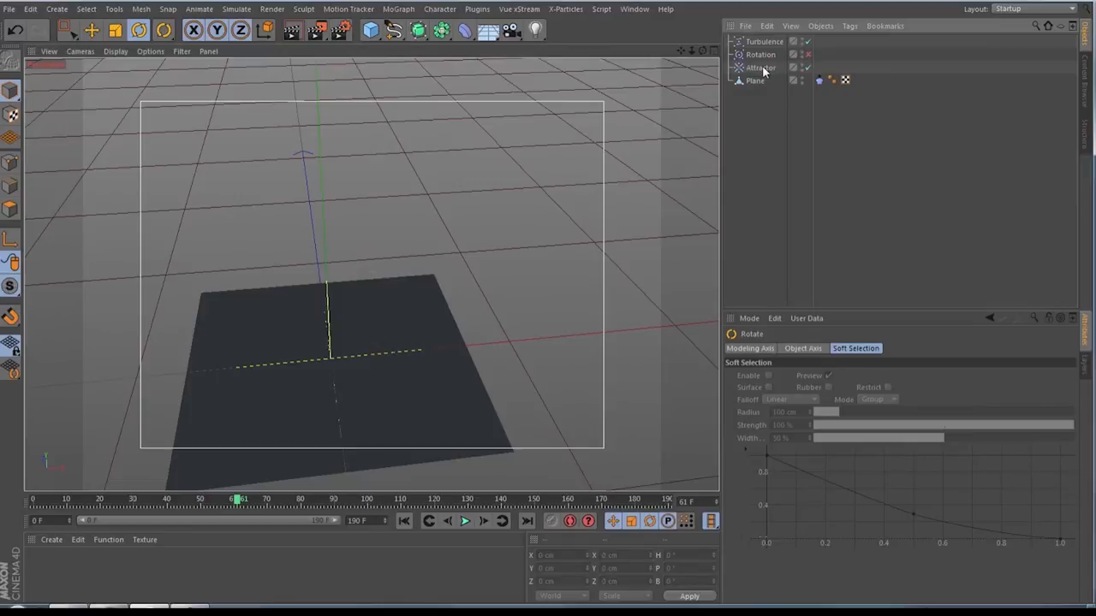
- Raise the Attractor to about 126 cm above the plane and set its strength to 800
left_click(760, 68)
left_click(91, 30)
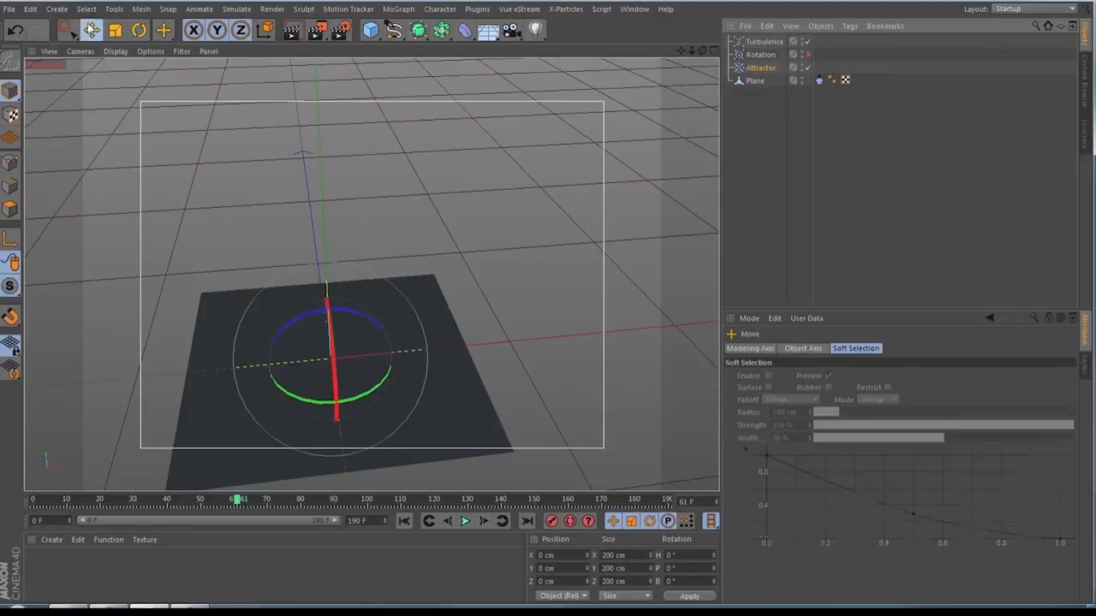
left_click_drag(325, 275, 318, 52)
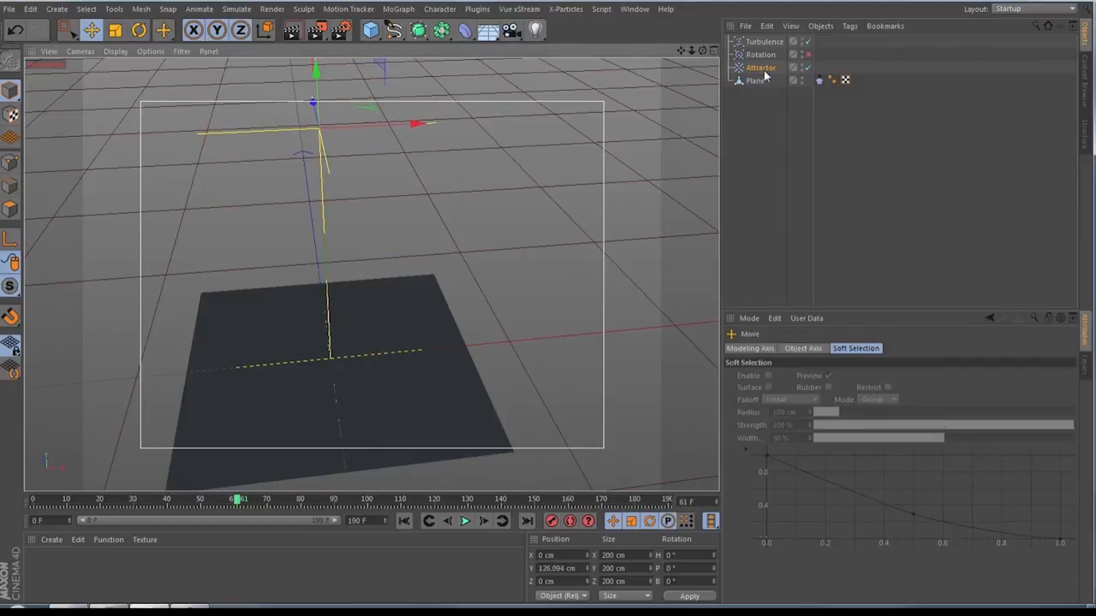
left_click(762, 69)
left_click(788, 377)
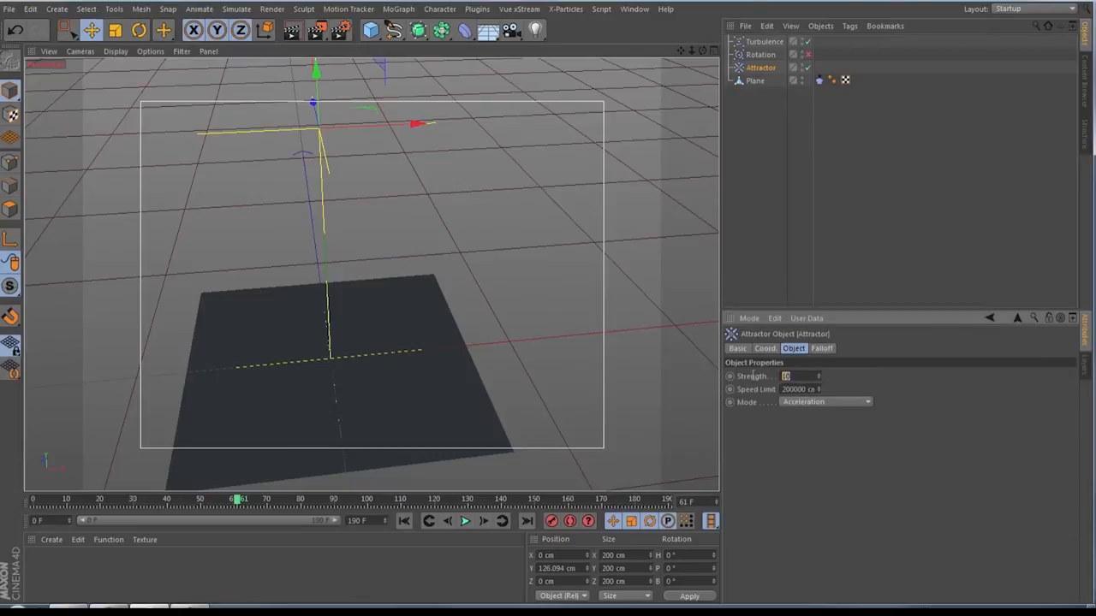
type("800")
- Set the Turbulence force's scale to about 75 %
left_click(758, 42)
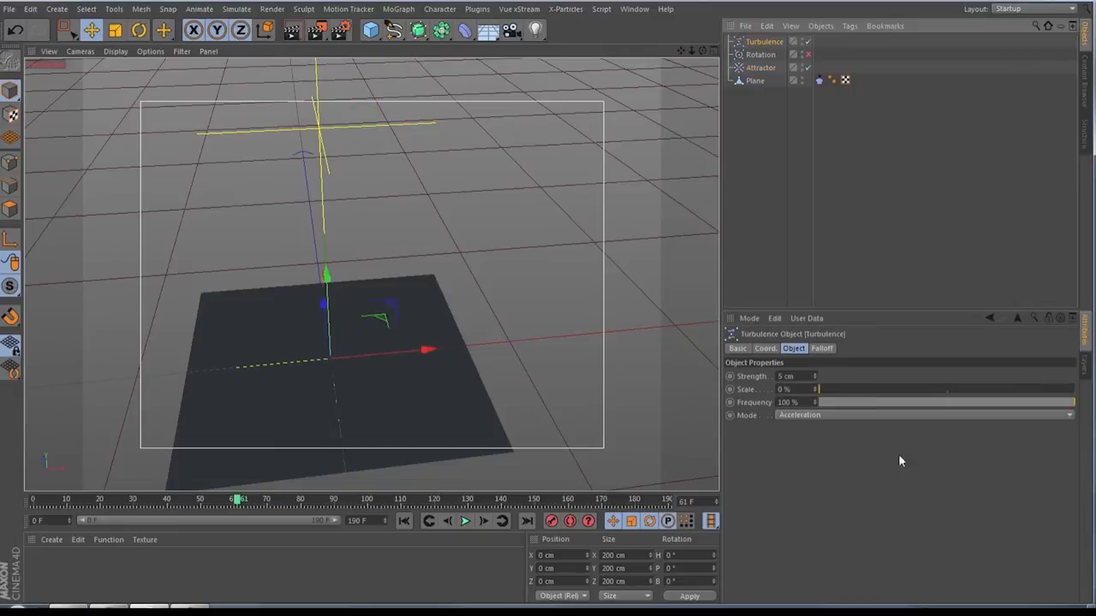
left_click_drag(784, 376, 744, 375)
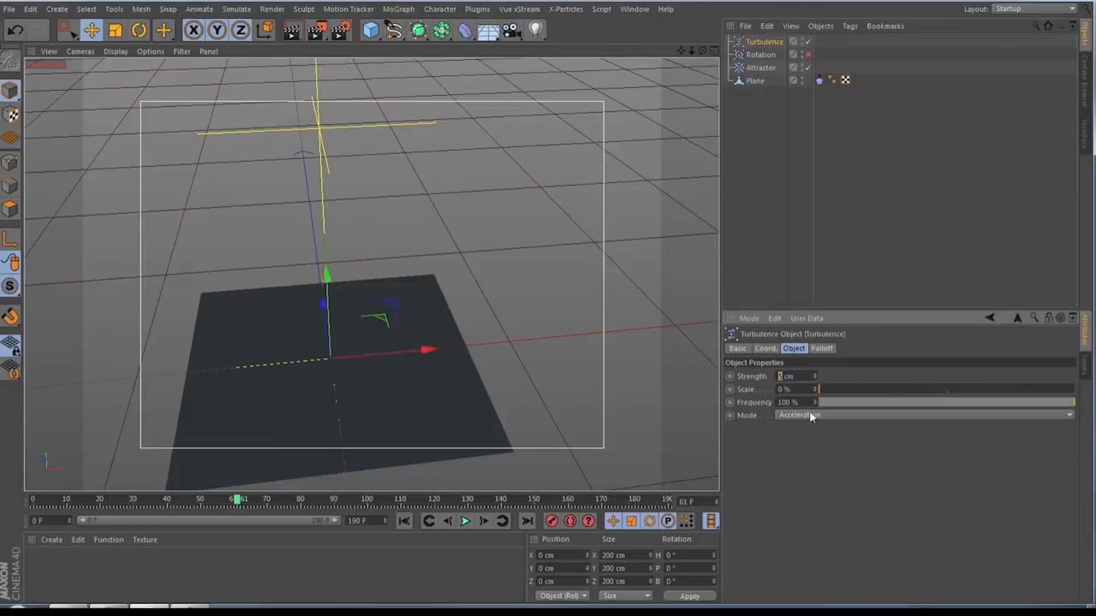
left_click_drag(845, 389, 838, 393)
- Play the cloth simulation from the first frame to about frame 32 to check the turbulence, and rewind it
left_click(405, 520)
left_click(465, 521)
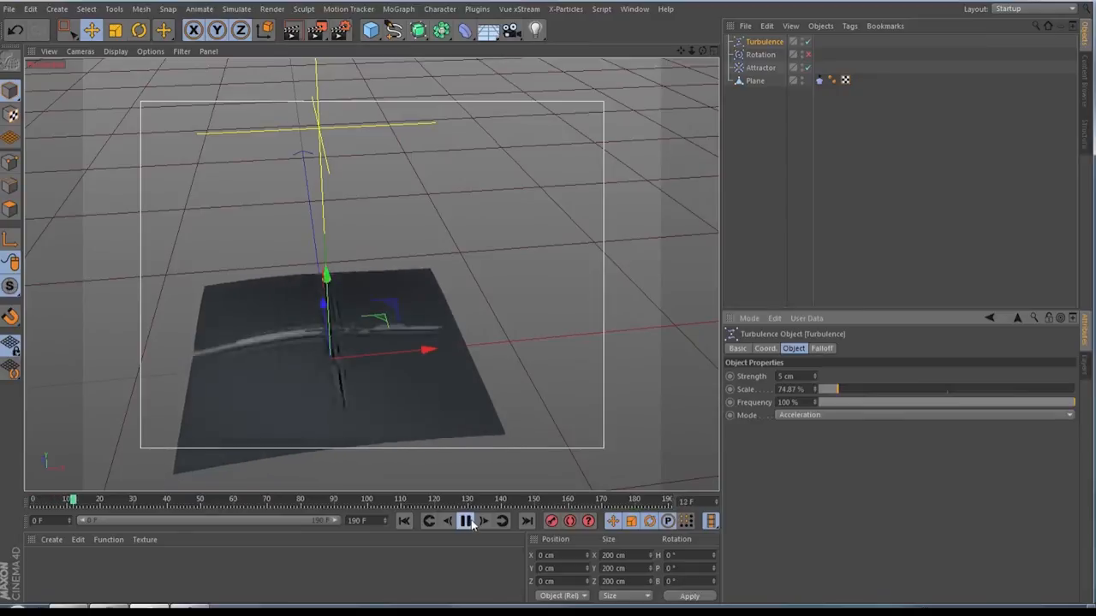
left_click(467, 522)
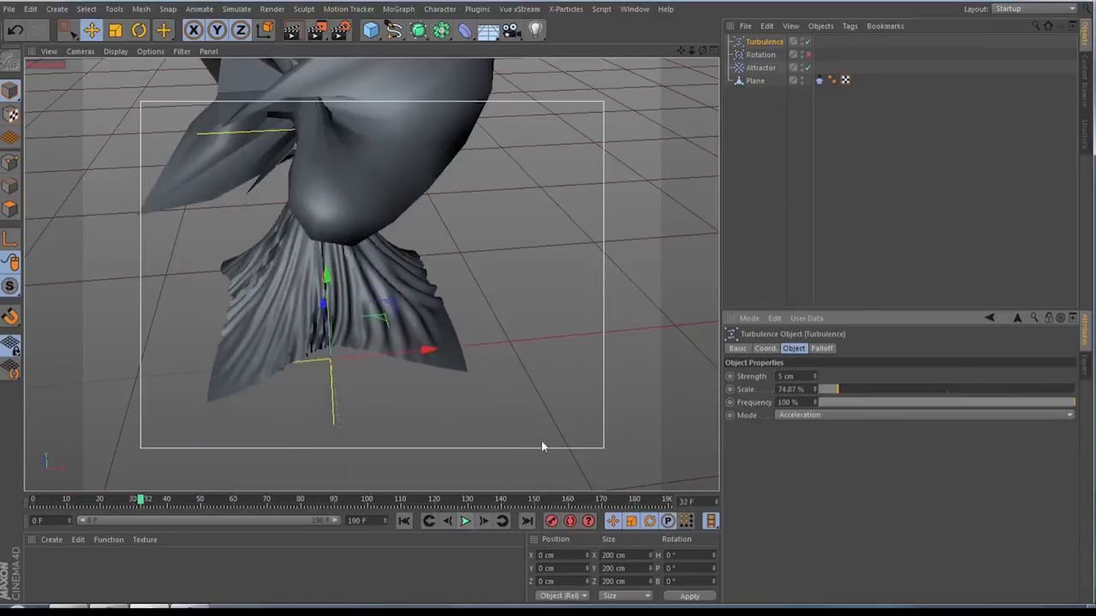
left_click(404, 521)
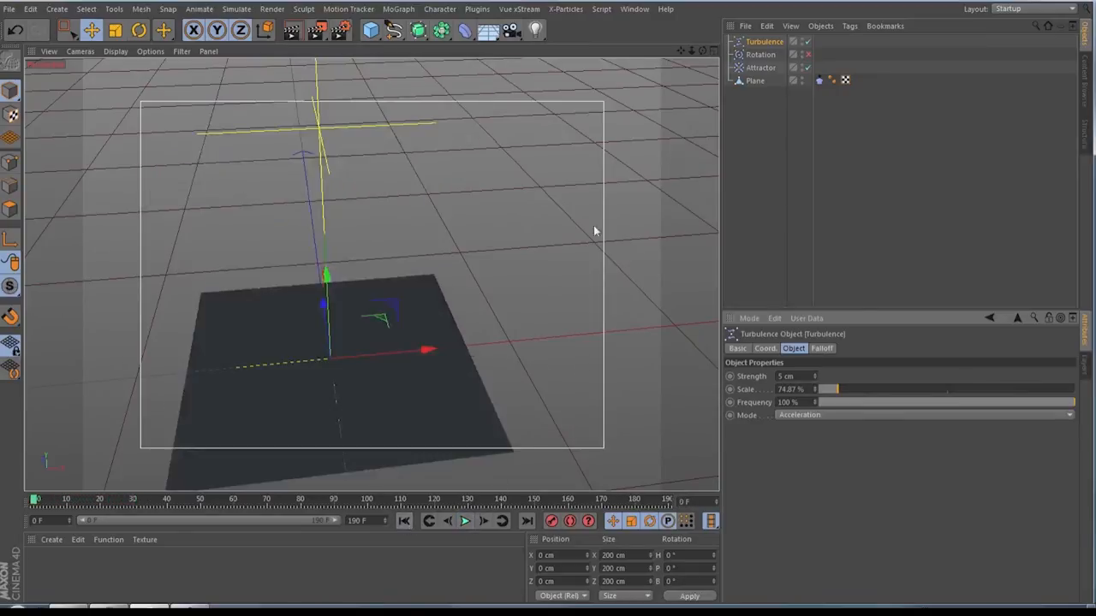
- Raise the Attractor to about 146 cm above the plane and play the simulation to about frame 46
left_click(758, 68)
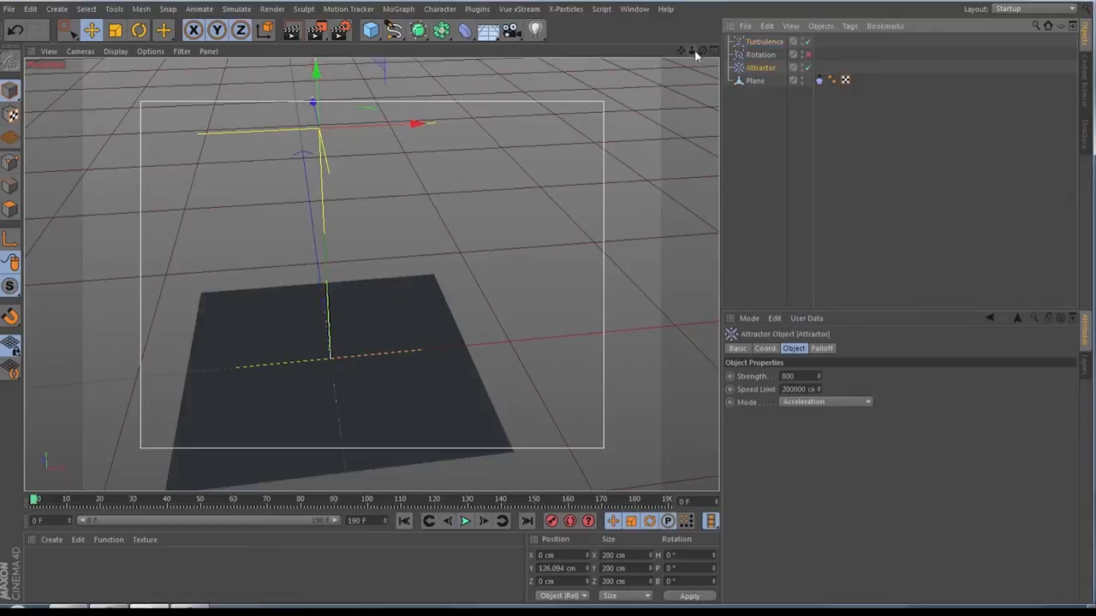
left_click_drag(693, 52, 672, 54)
right_click_drag(513, 135, 500, 134, "alt")
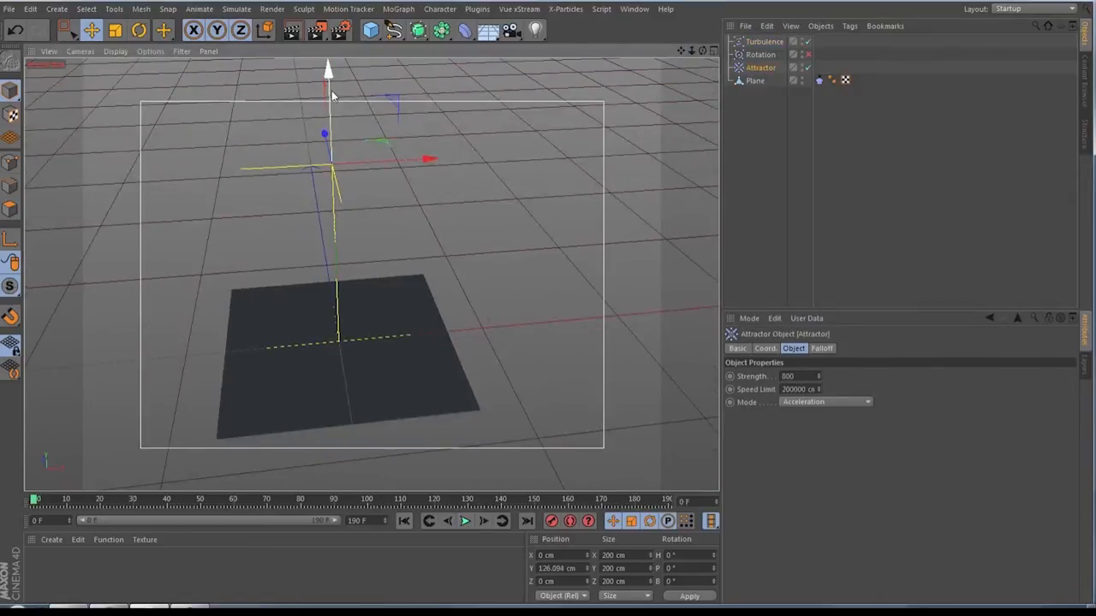
left_click_drag(333, 95, 334, 61)
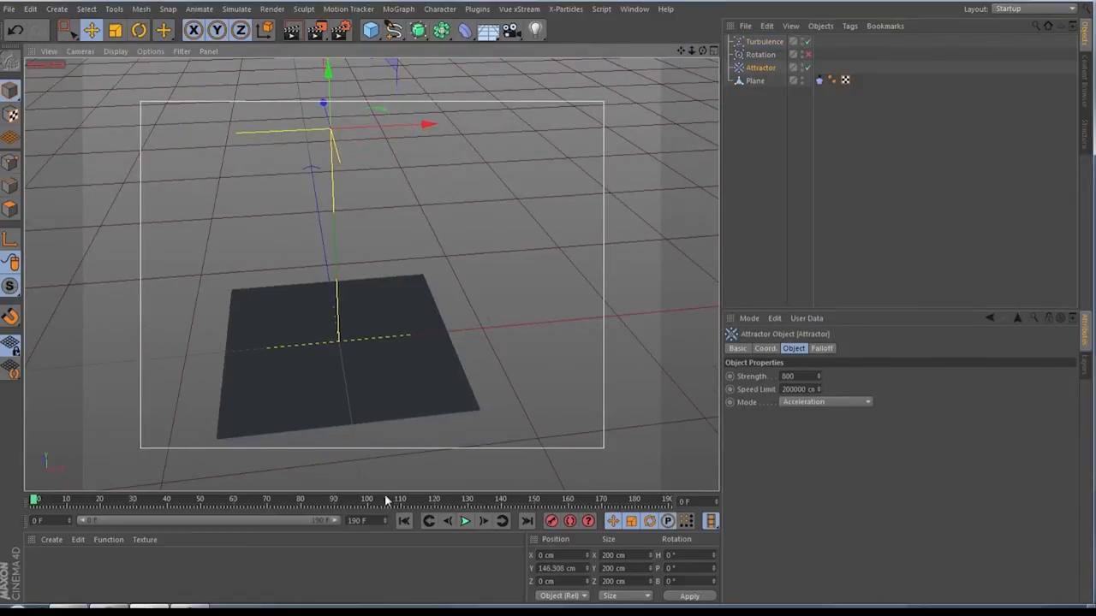
left_click(465, 522)
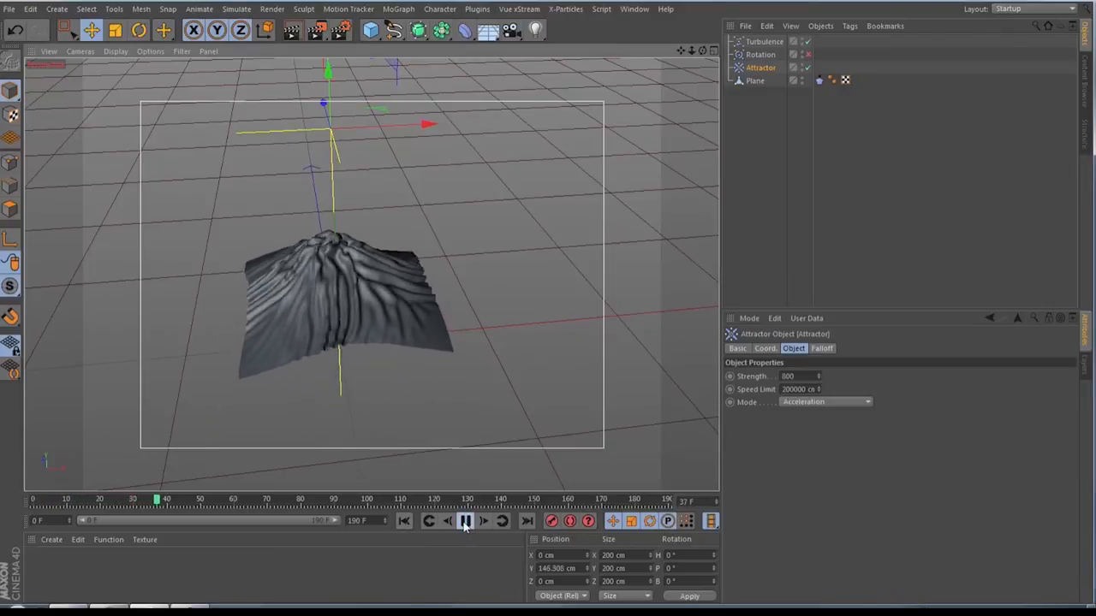
left_click(465, 522)
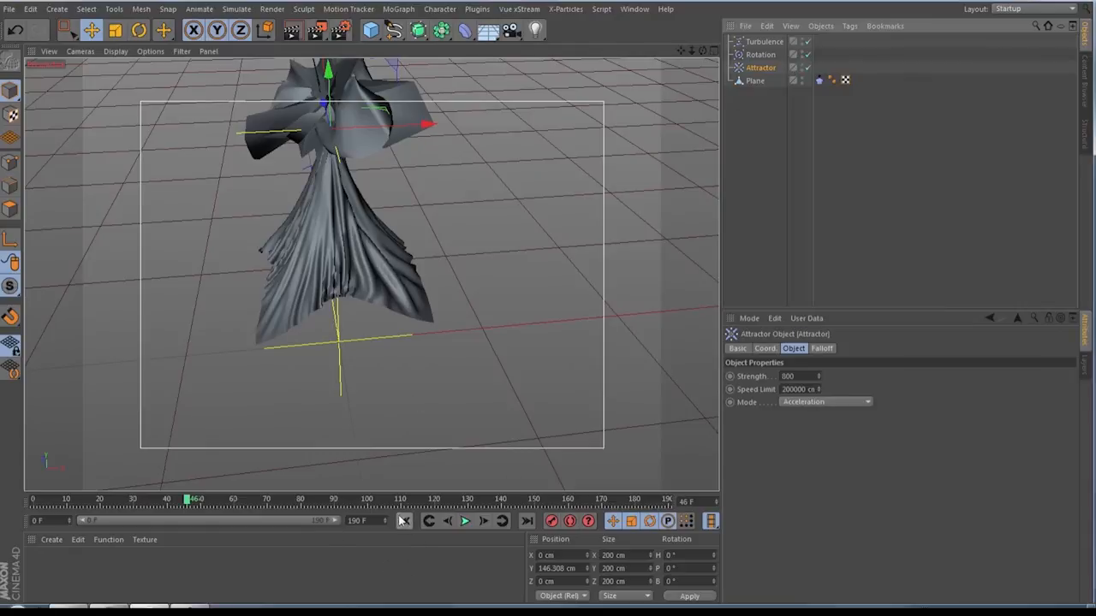
- Enable the Rotation force and set its angle speed to 3, with the simulation rewound to the first frame
left_click(404, 520)
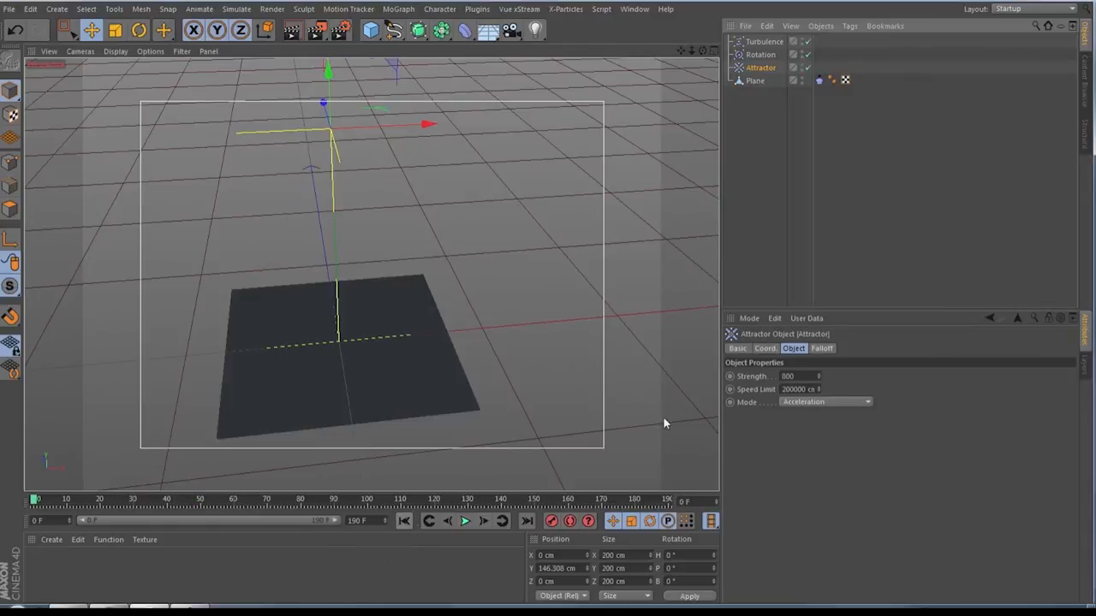
left_click(761, 55)
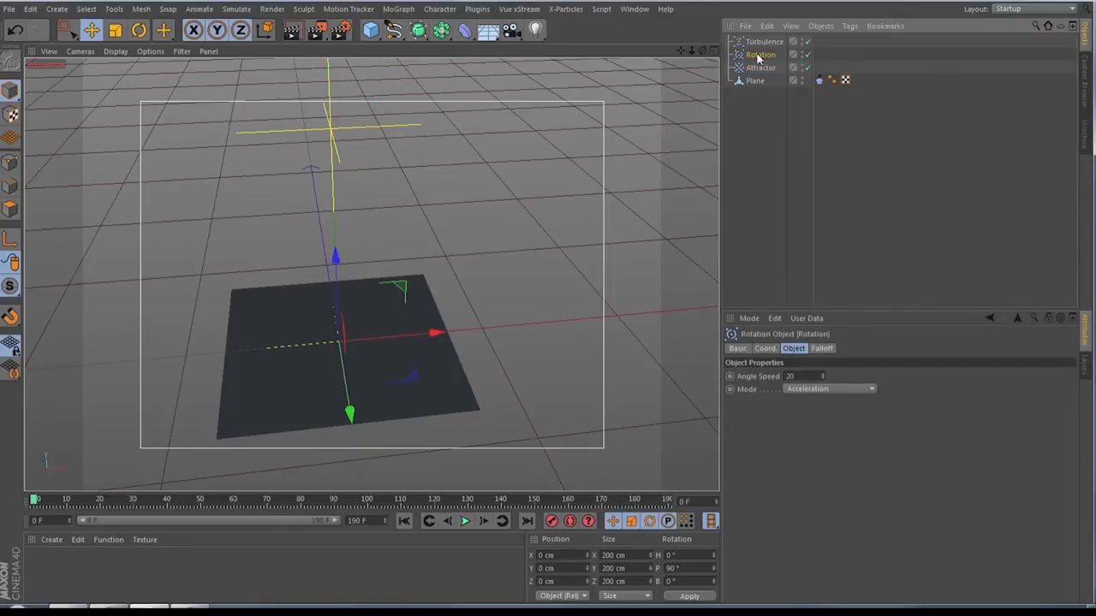
double_click(800, 376)
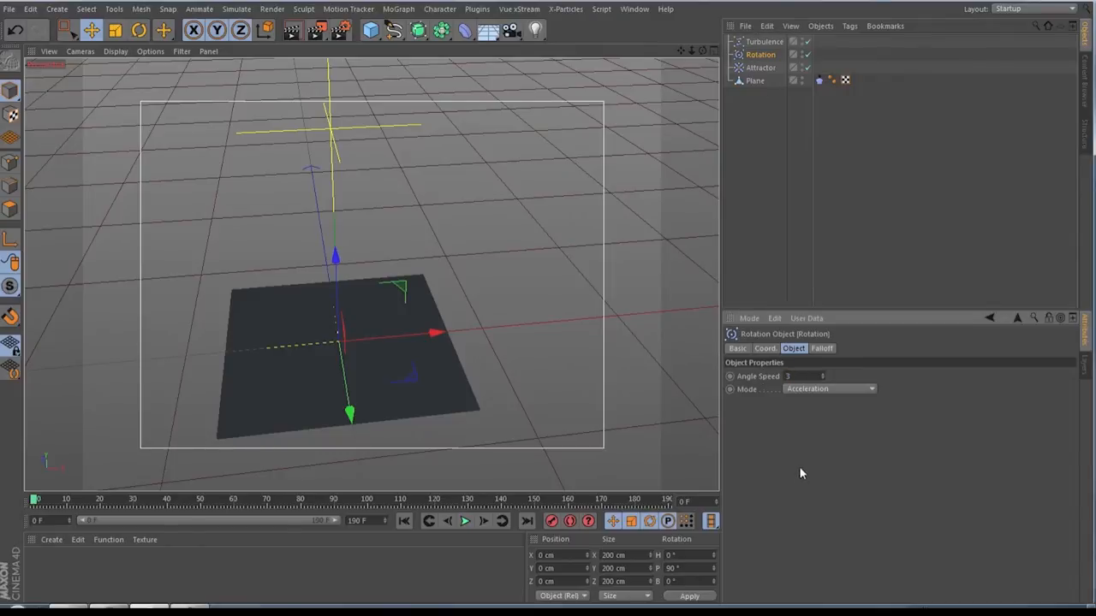
- Replay the simulation from the first frame to frame 55 and examine the twisted cloth from above
left_click(466, 522)
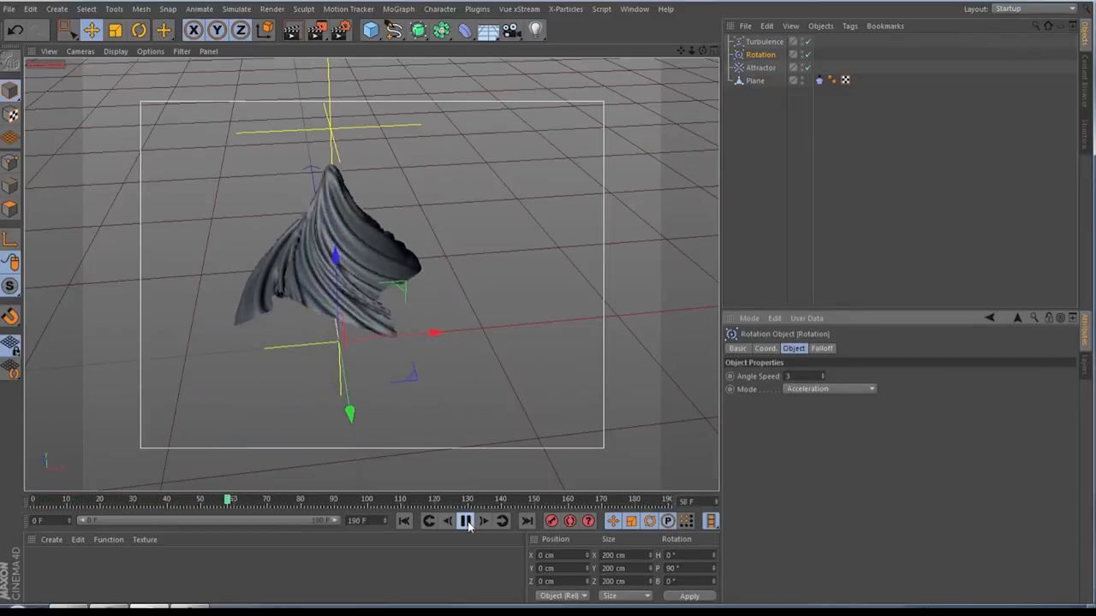
left_click(468, 524)
left_click(404, 522)
left_click(465, 523)
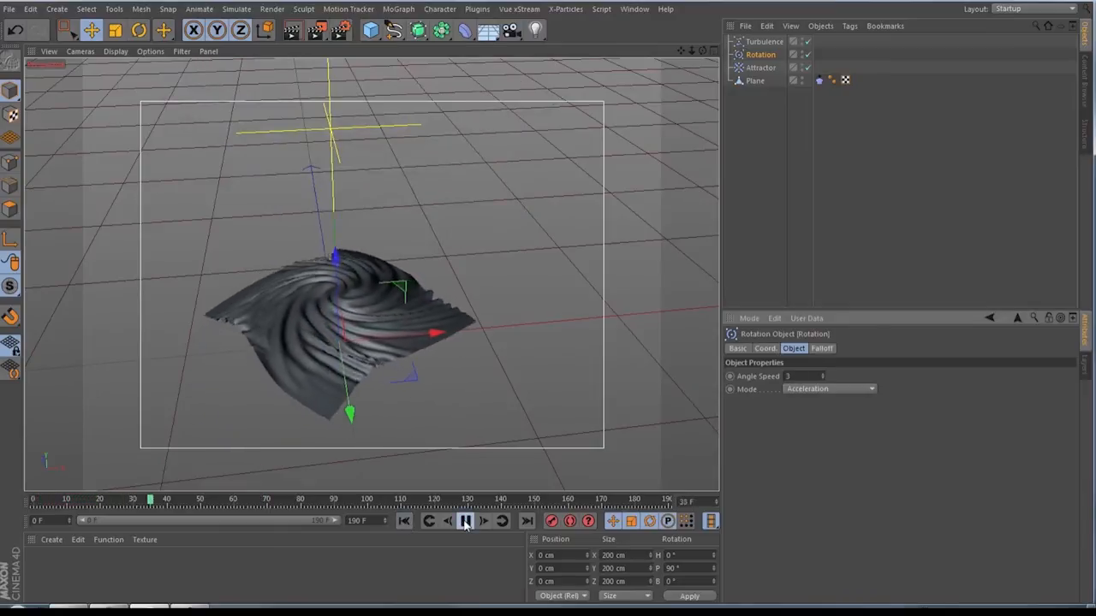
left_click(465, 523)
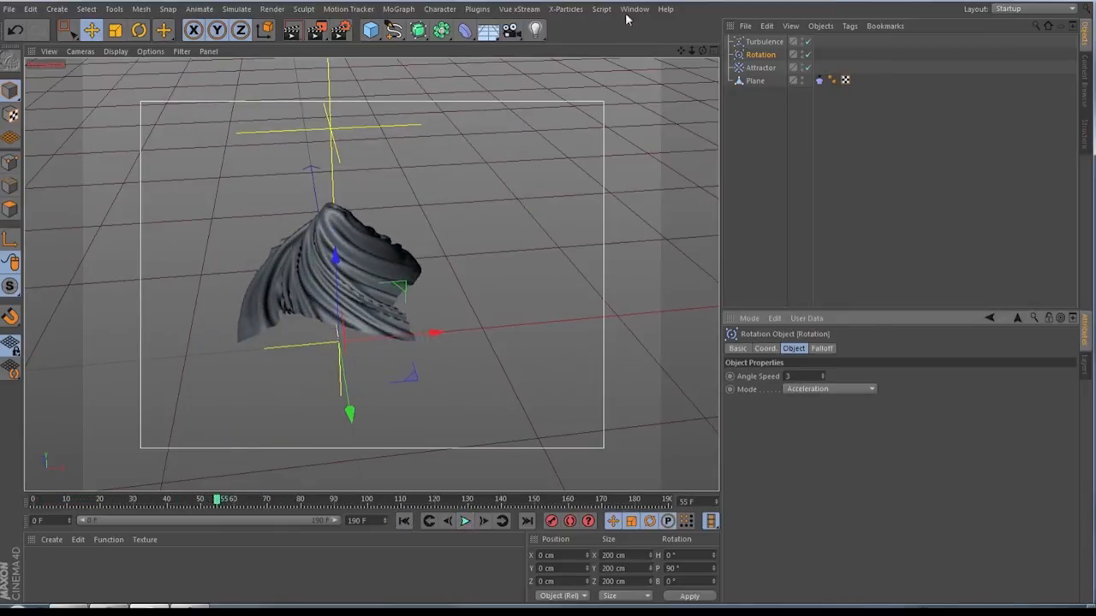
left_click_drag(702, 51, 370, 274)
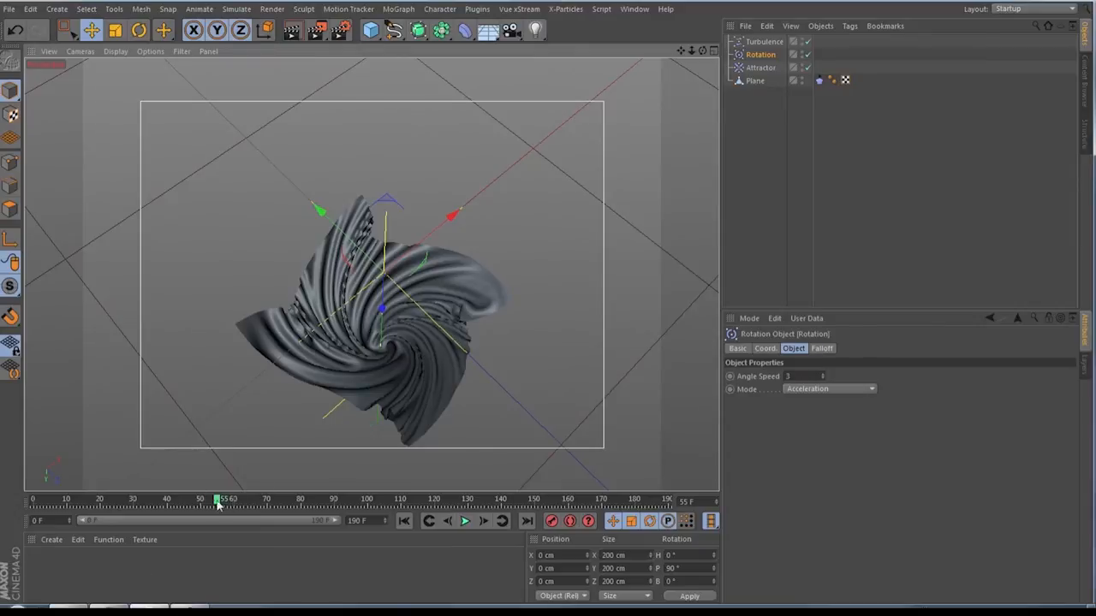
- Rewind the simulation and delete the plane's outer polygons with Live Selection, leaving an irregular, roughly rounded outline
left_click(404, 521)
left_click(755, 81)
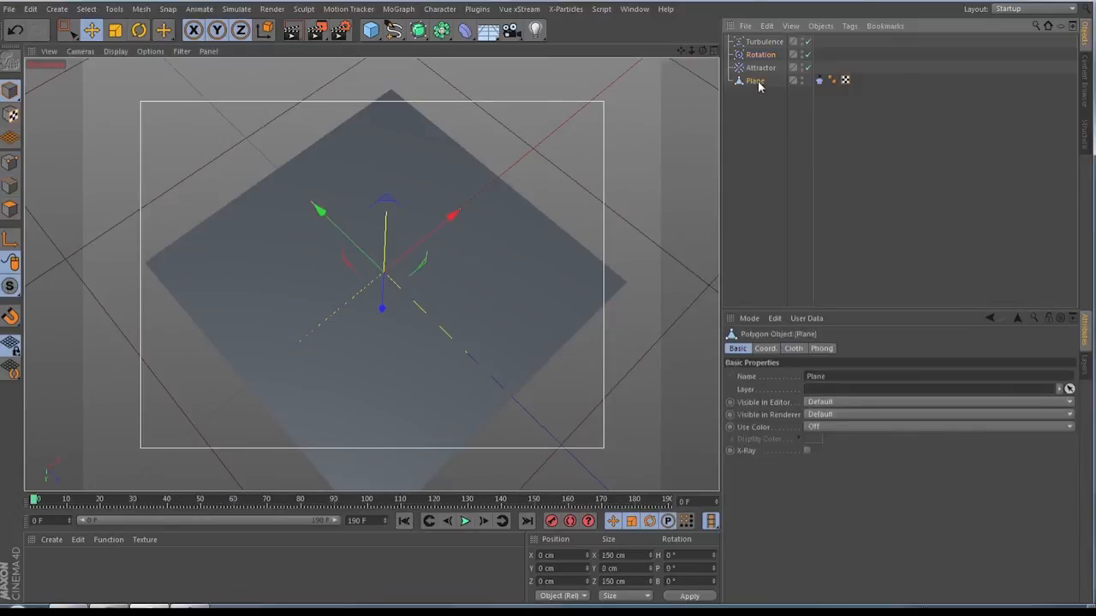
left_click(10, 209)
left_click(66, 30)
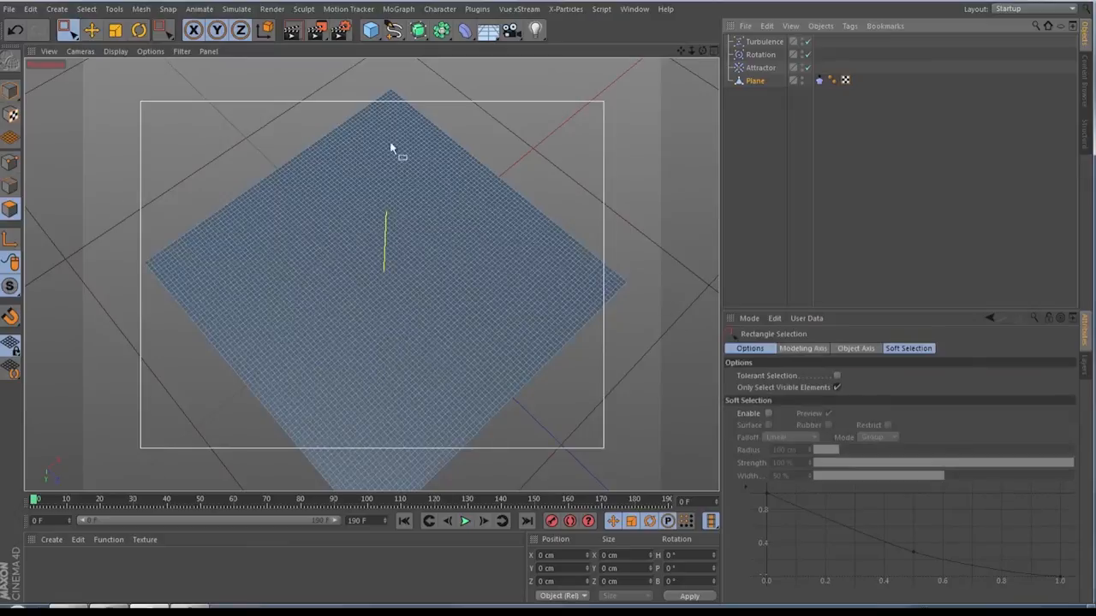
left_click_drag(68, 32, 128, 46)
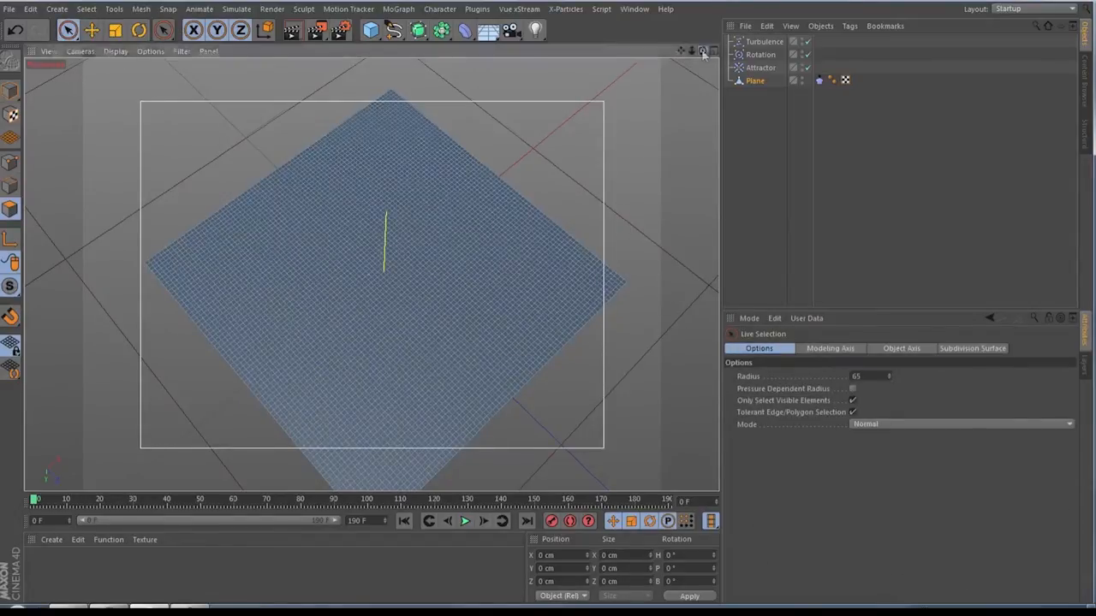
left_click_drag(702, 51, 846, 284)
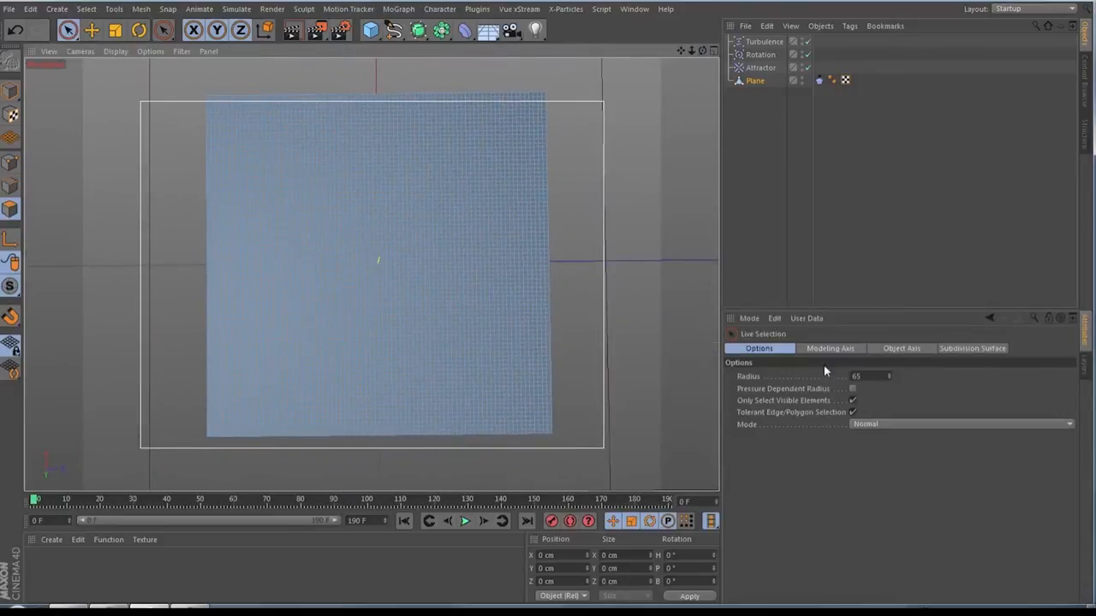
mouse_move(619, 106)
left_mouse_down()
mouse_move(467, 88)
mouse_move(562, 100)
mouse_move(609, 137)
mouse_move(579, 399)
mouse_move(504, 473)
mouse_move(541, 443)
mouse_move(471, 461)
mouse_move(498, 480)
mouse_move(507, 459)
mouse_move(303, 470)
mouse_move(157, 415)
mouse_move(220, 445)
mouse_move(261, 440)
mouse_move(162, 382)
mouse_move(179, 360)
mouse_move(168, 155)
mouse_move(238, 93)
mouse_move(225, 137)
mouse_move(166, 157)
mouse_move(170, 244)
mouse_move(236, 73)
mouse_move(404, 56)
mouse_move(560, 66)
left_mouse_up()
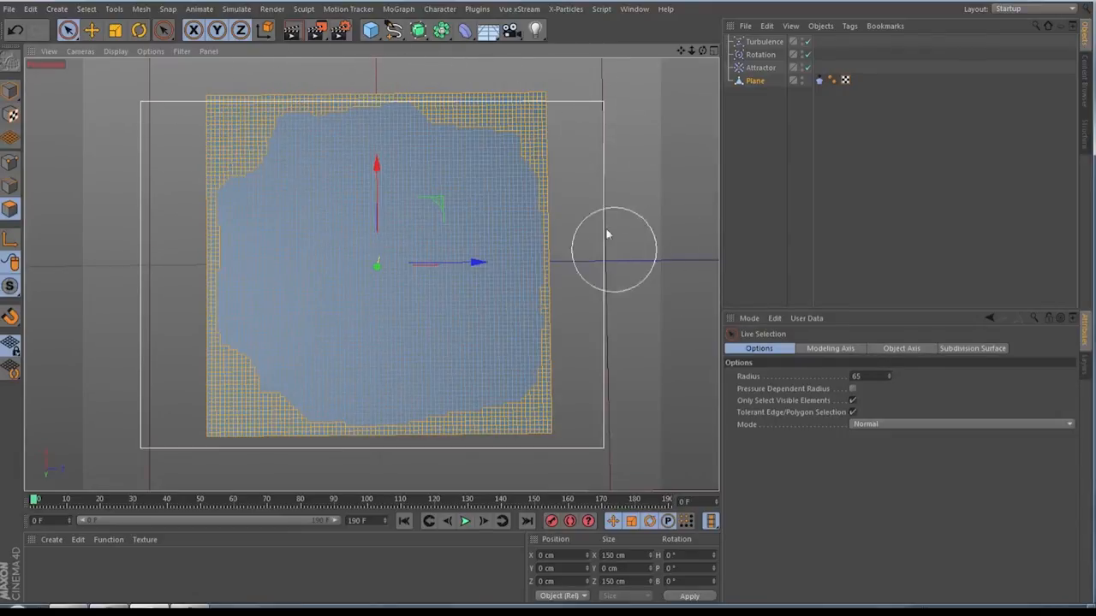
key("Delete")
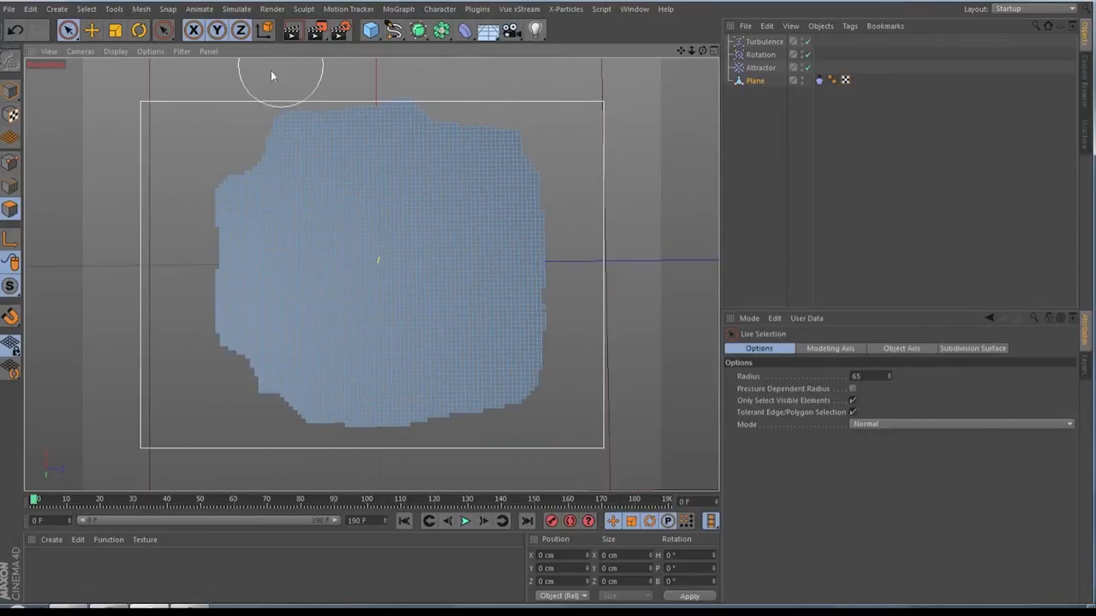
- Place the plane under a Cloth Surface and set its thickness to 1.5 cm
left_click(755, 83)
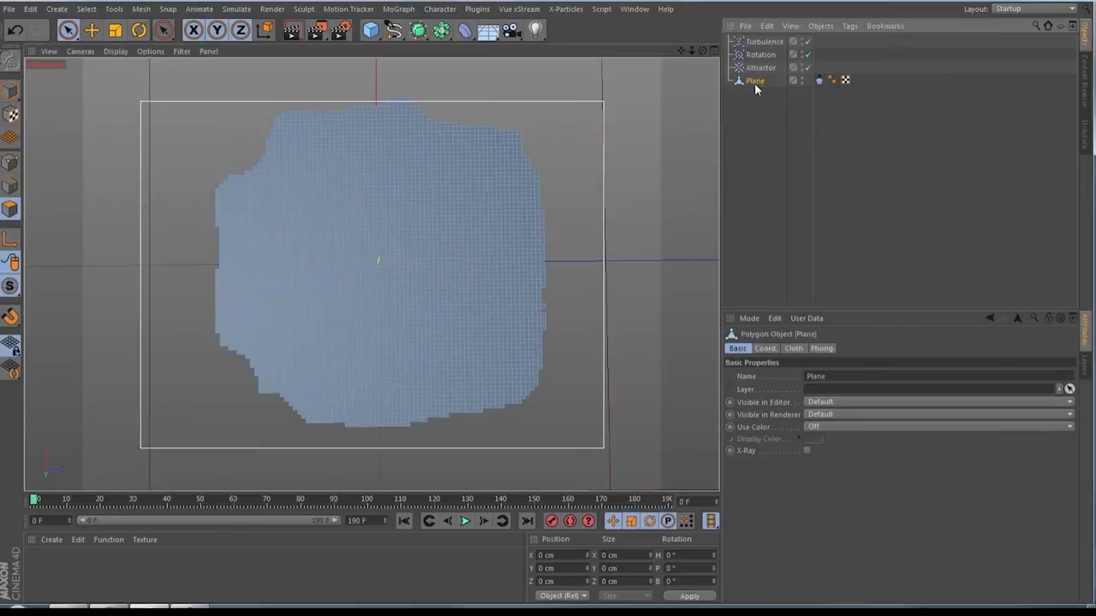
left_click(237, 9)
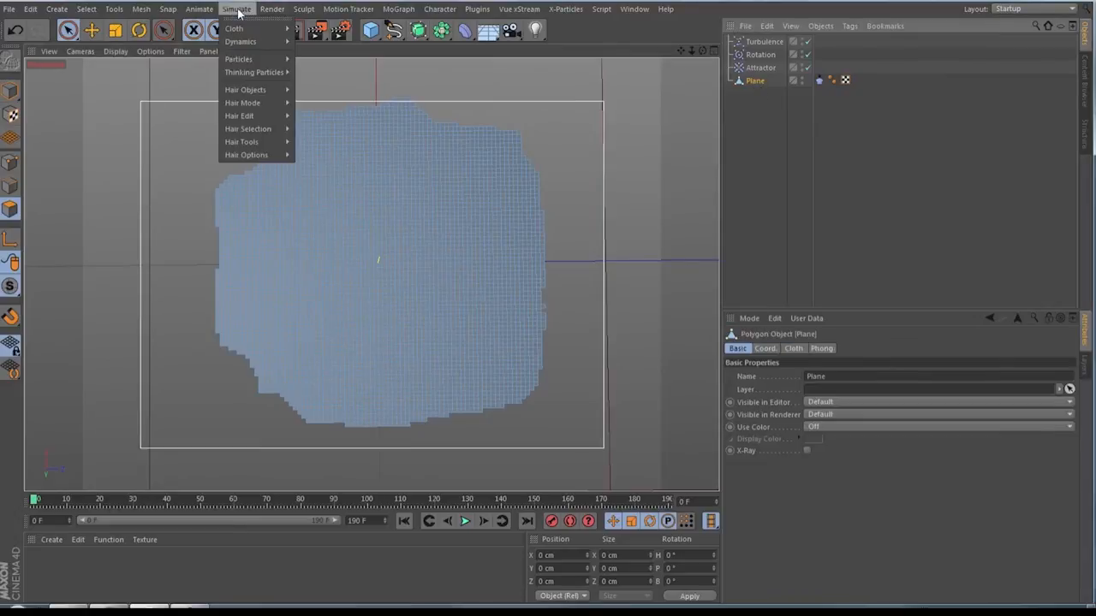
mouse_move(252, 32)
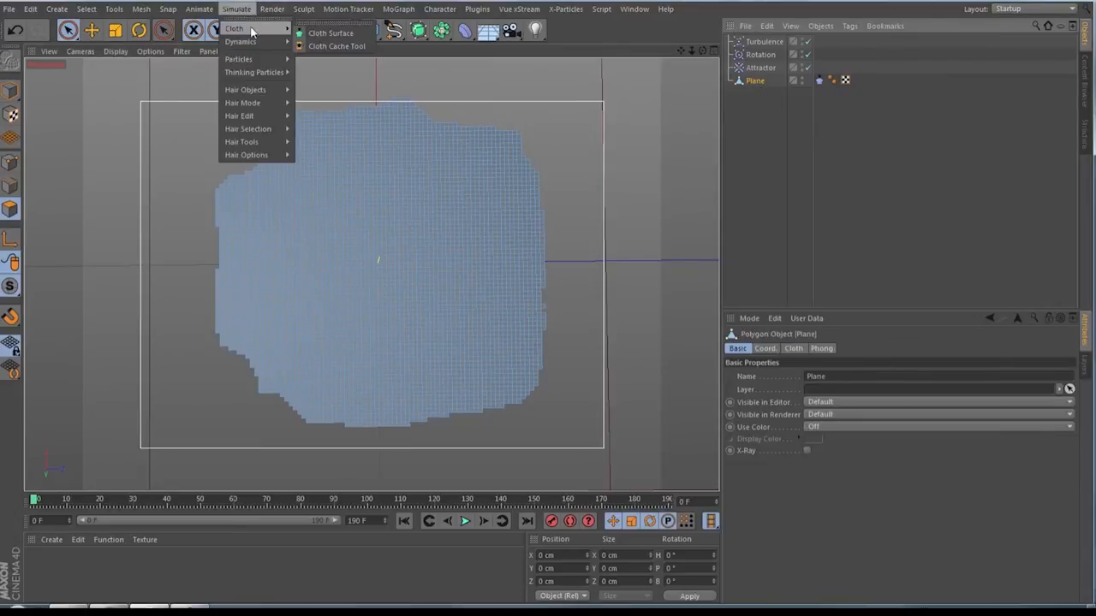
left_click(344, 34)
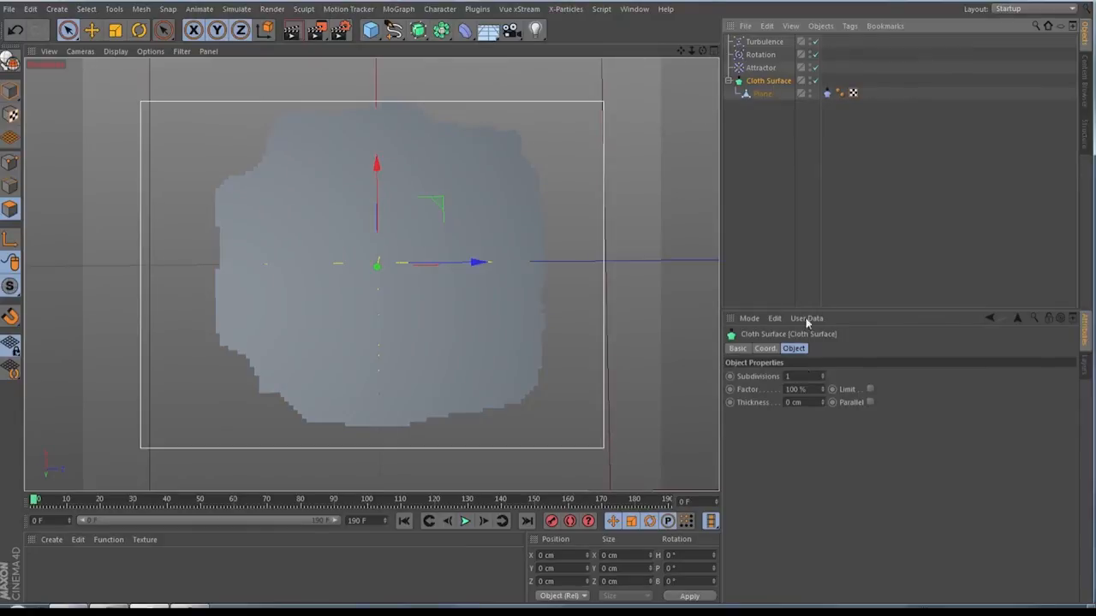
left_click(795, 404)
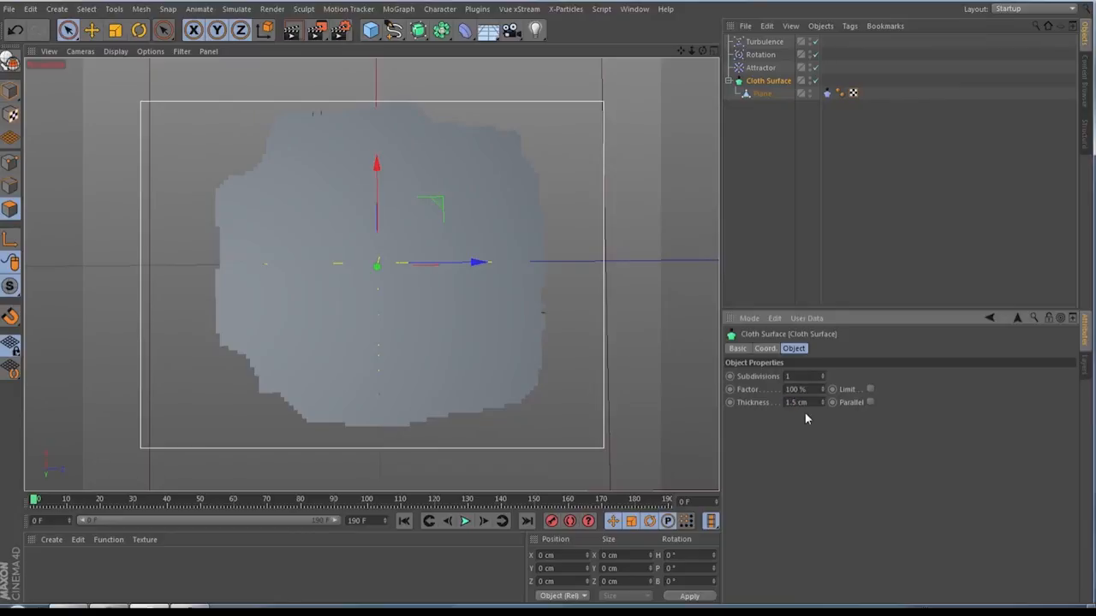
- Run the simulation on the trimmed, thickened cloth to frame 53 and inspect the folds up close
left_click_drag(700, 51, 691, 53)
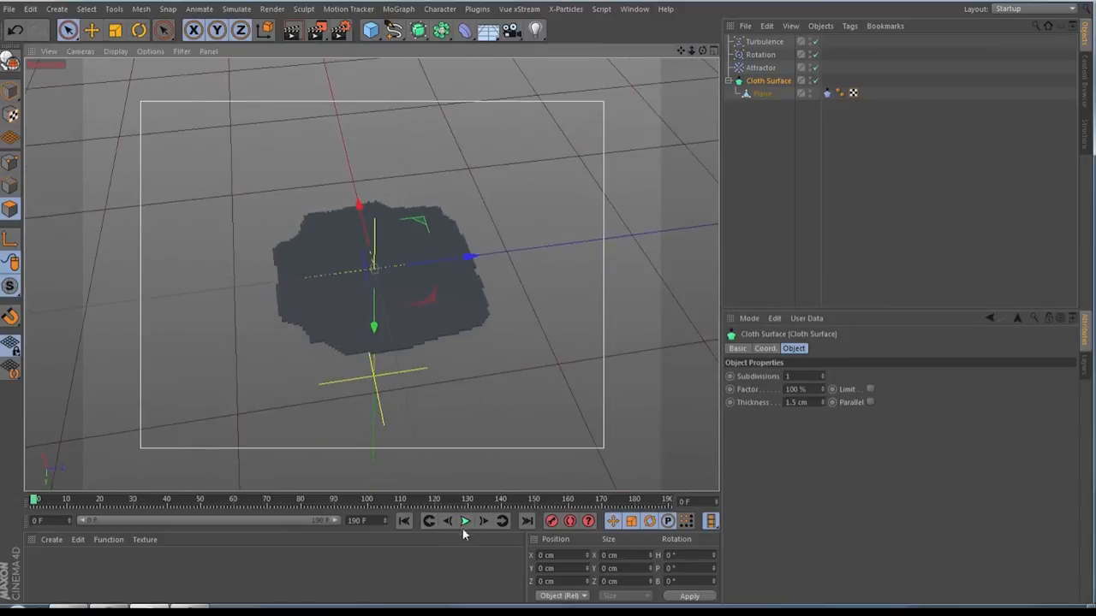
left_click(465, 521)
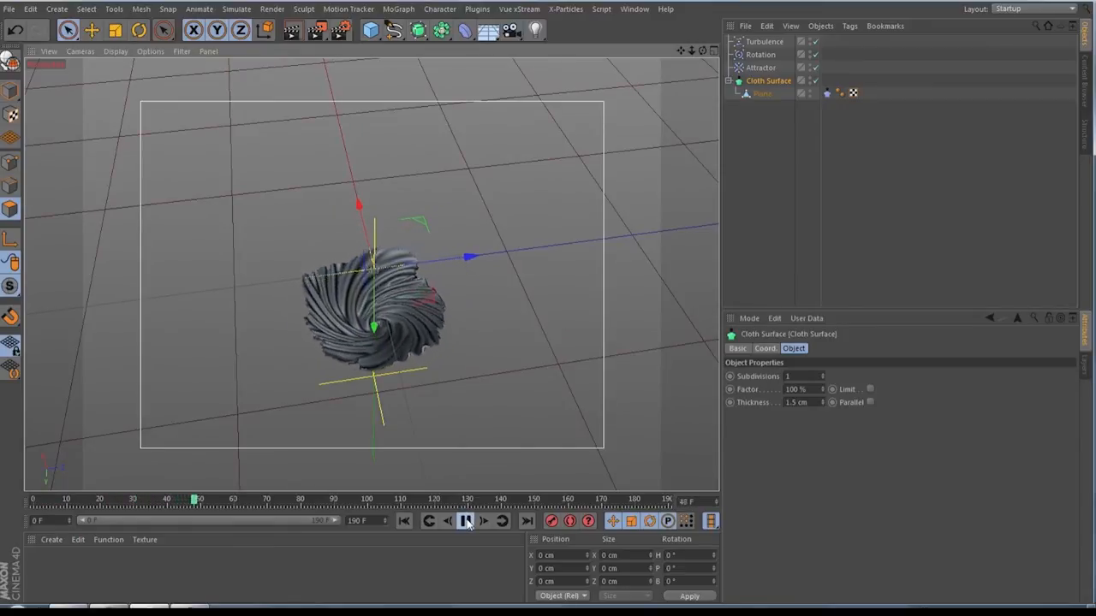
left_click(465, 521)
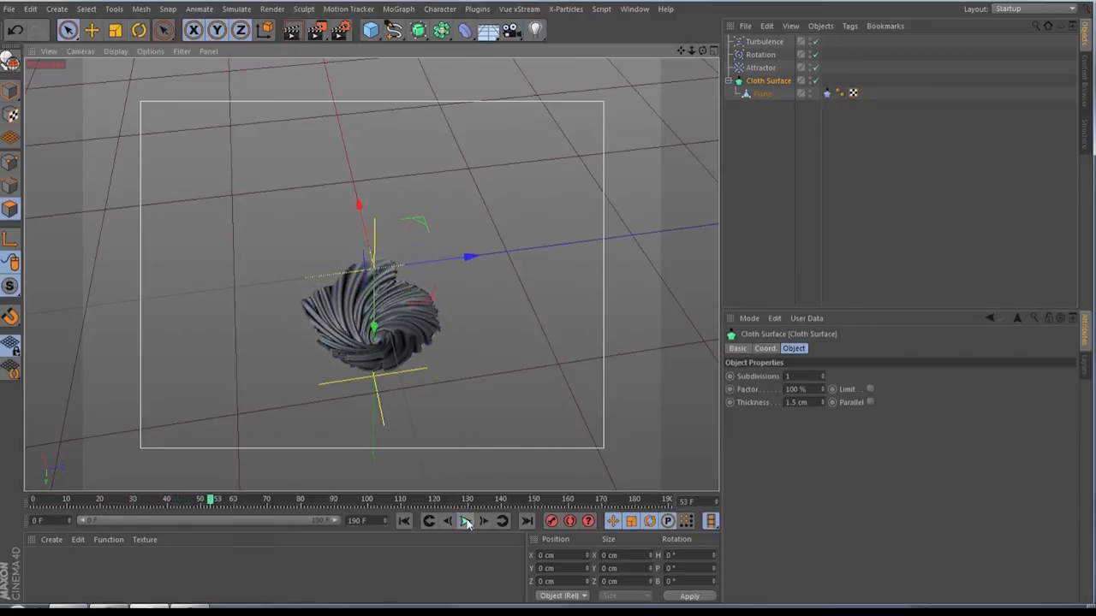
right_click_drag(321, 373, 396, 324, "alt")
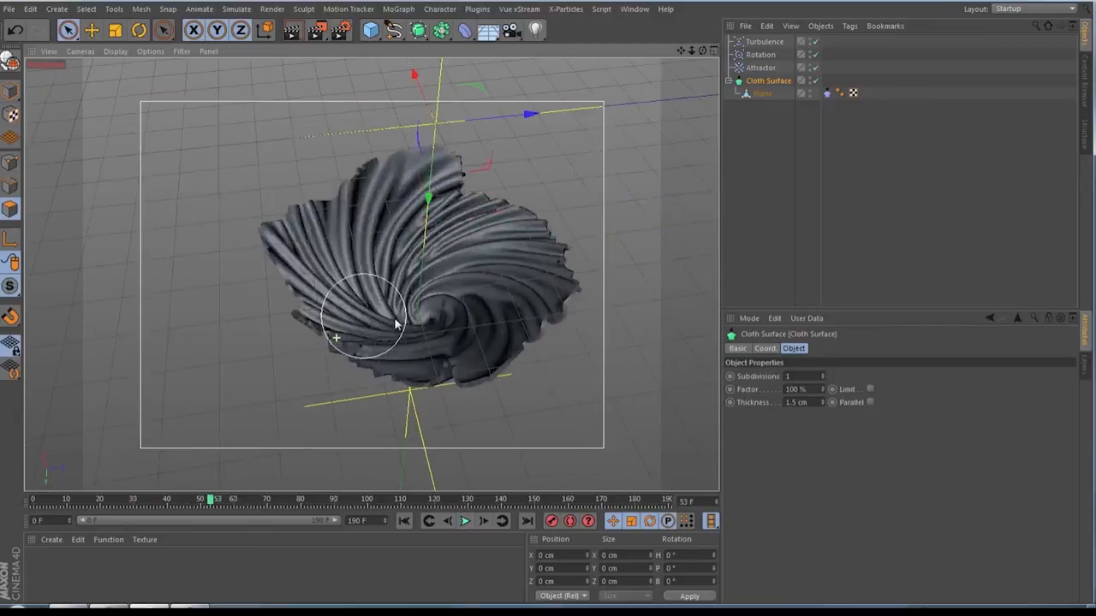
- Switch to model mode with the Move tool and select the Cloth Surface
left_click(91, 30)
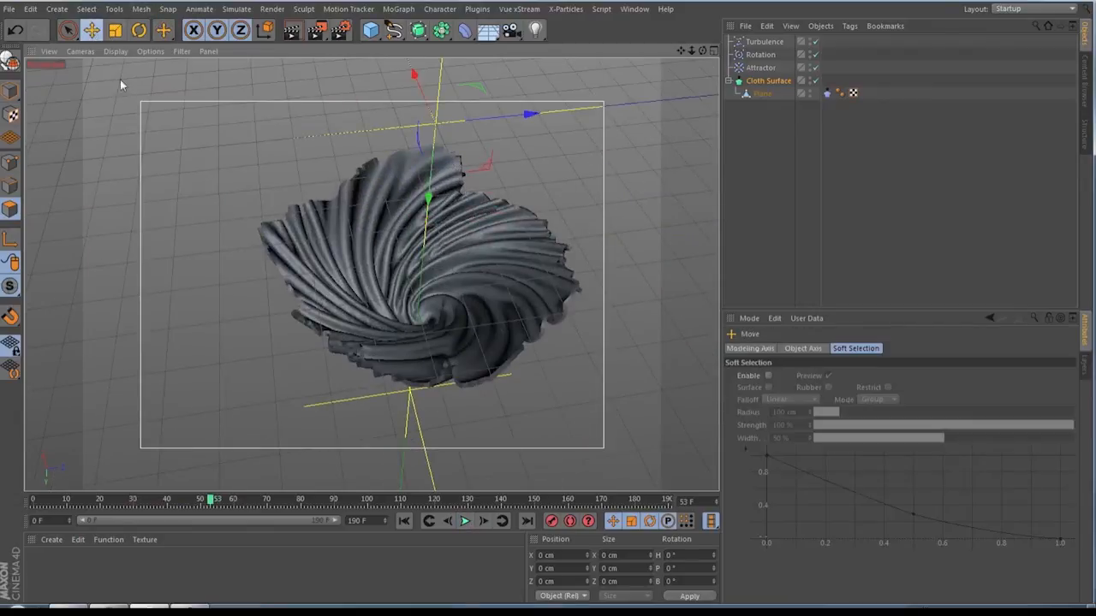
left_click(11, 89)
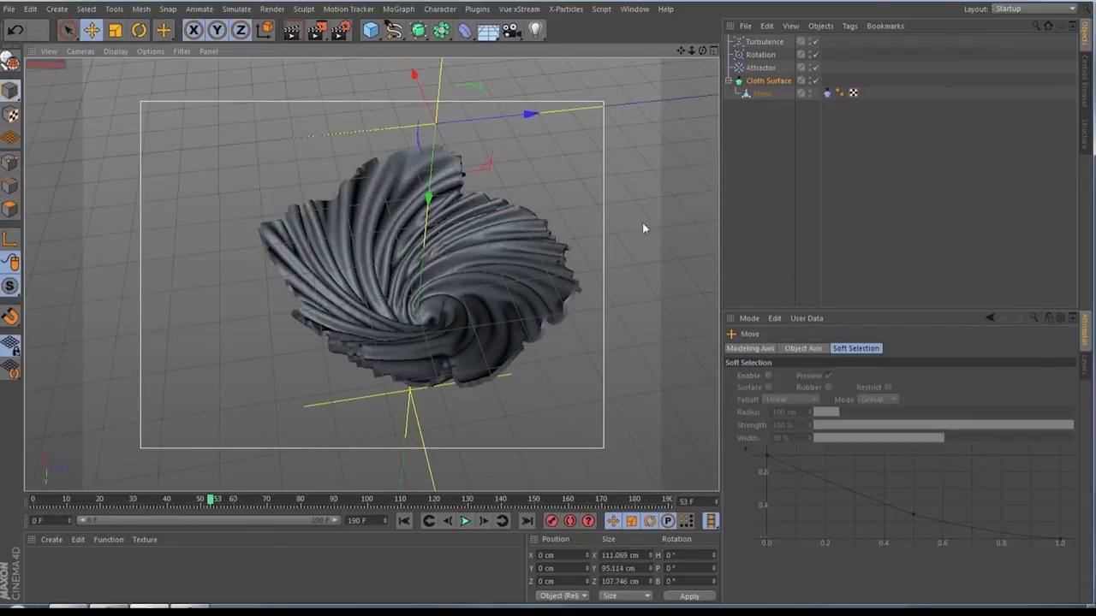
left_click(756, 82)
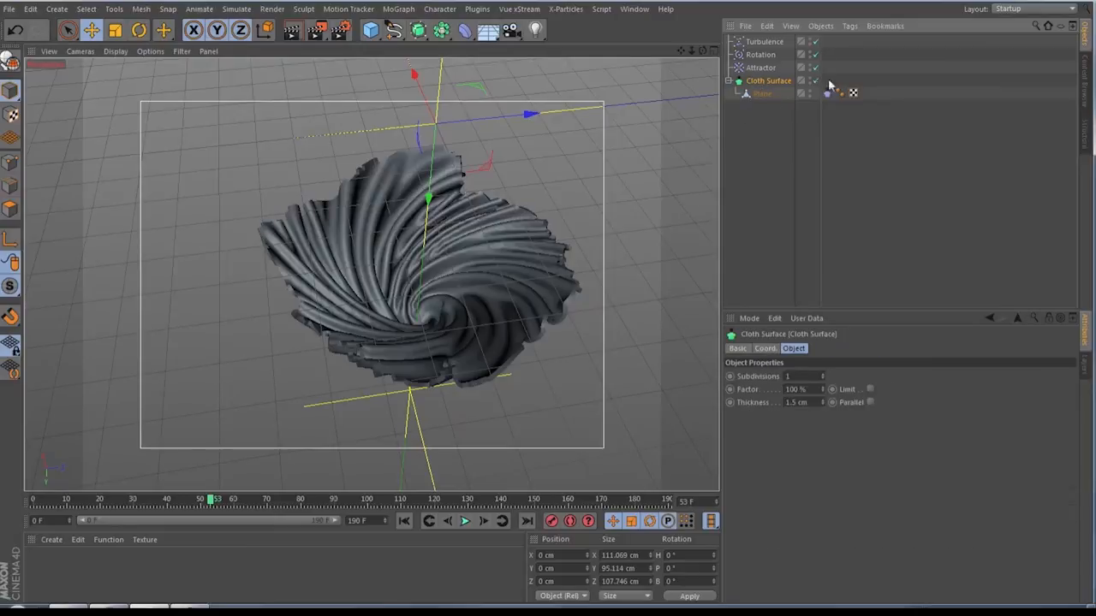
- Make the Cloth Surface editable and move the Plane out of the resulting null to the top level
key("c")
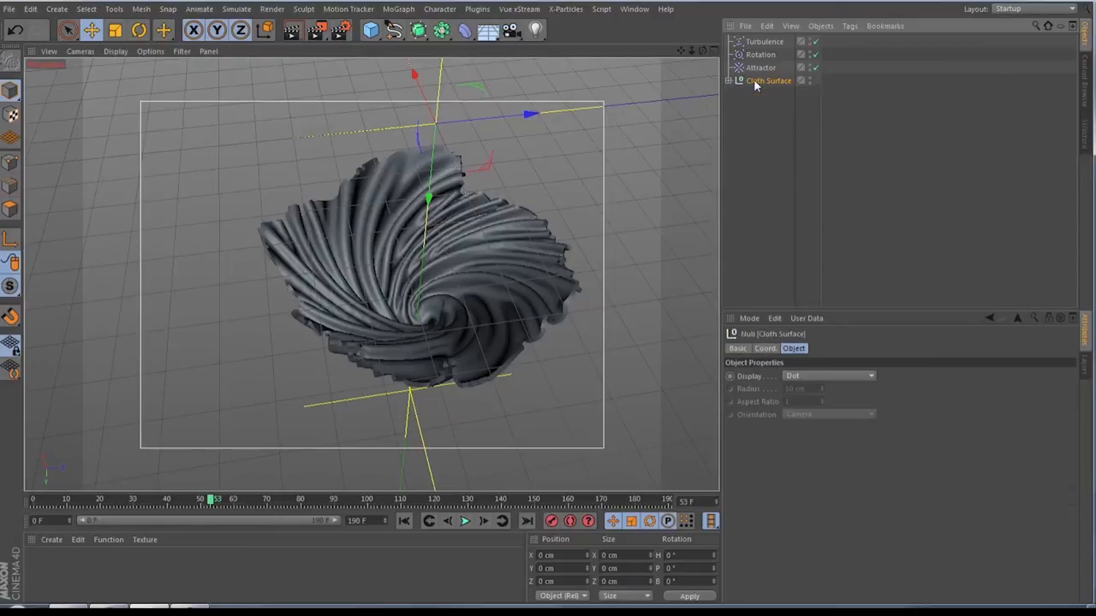
left_click(728, 80)
left_click_drag(750, 94, 757, 154)
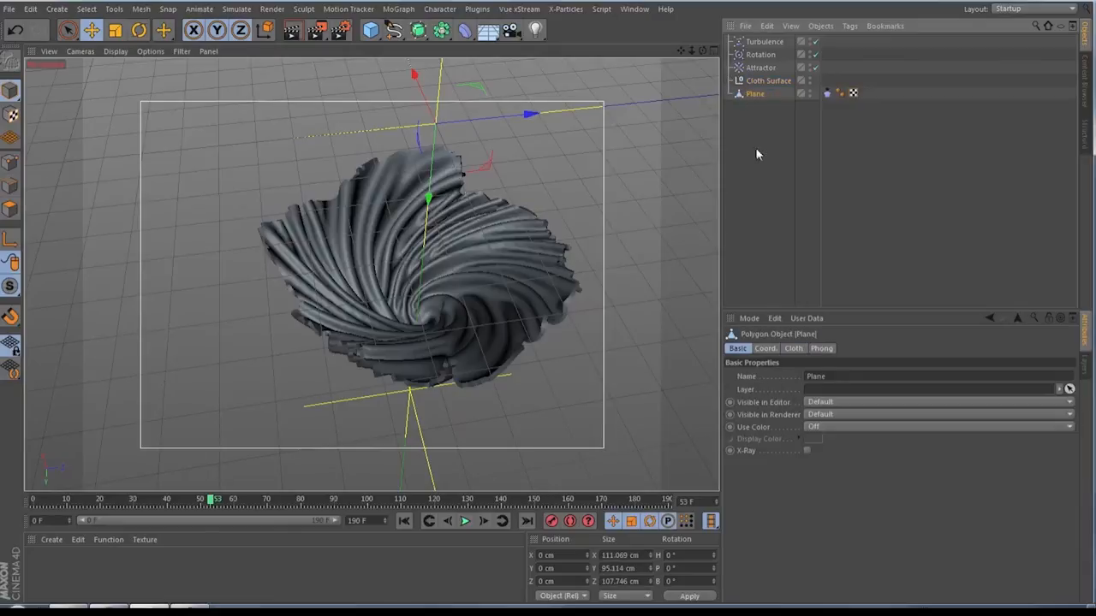
- Delete the Cloth Surface null together with the Turbulence, Rotation and Attractor forces, and remove the plane's Cloth tag
left_click(764, 81)
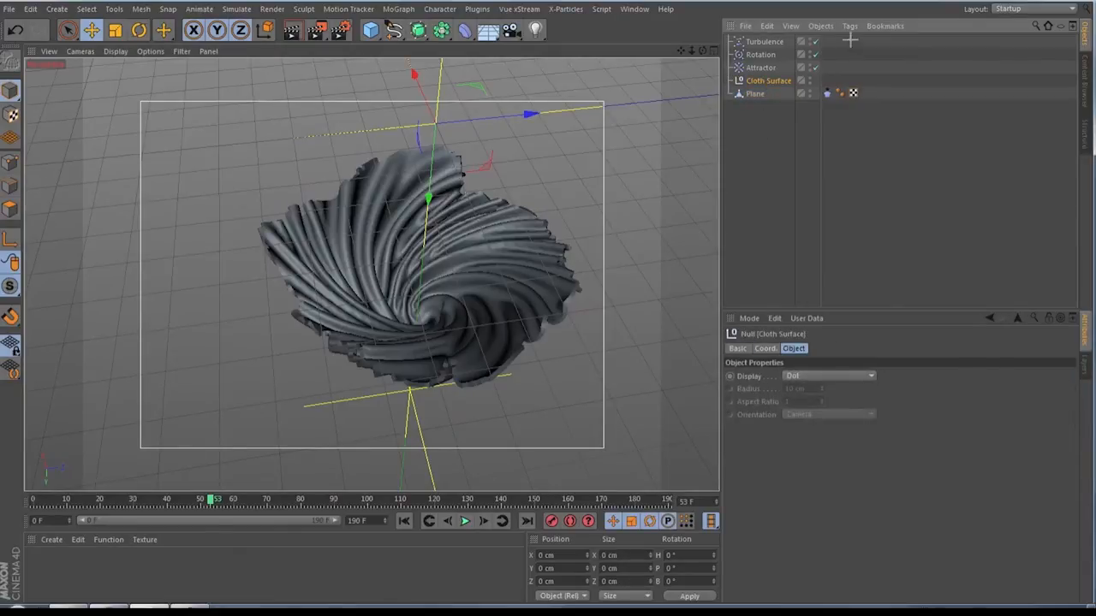
left_click_drag(851, 39, 743, 84)
key("Delete")
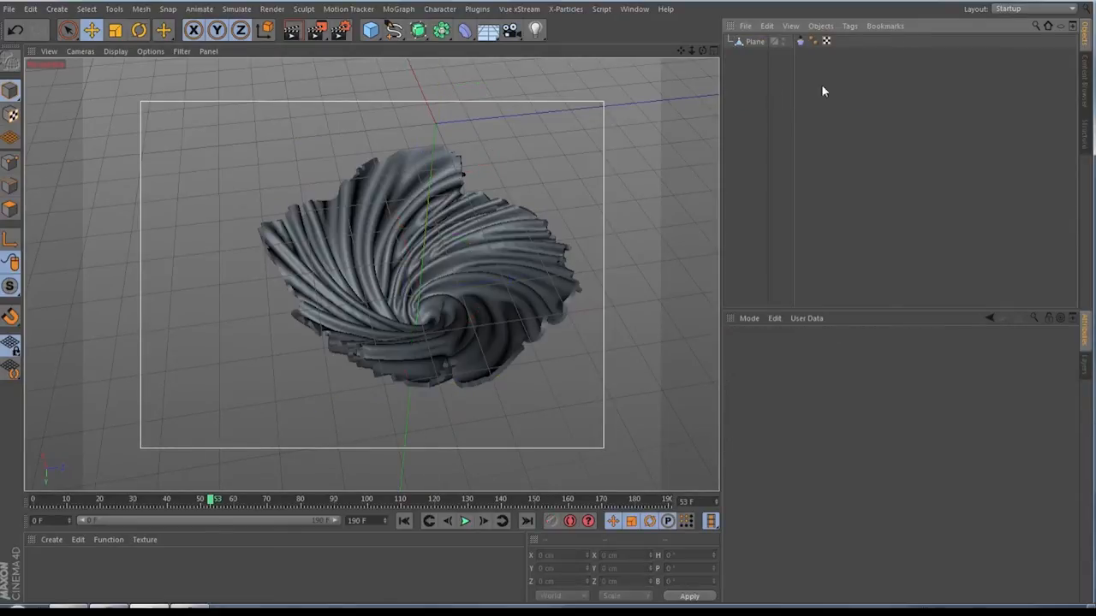
left_click(799, 41)
key("Delete")
- Add a Subdivision Surface as the parent of the Plane to smooth the cloth mesh
left_click_drag(682, 53, 625, 106)
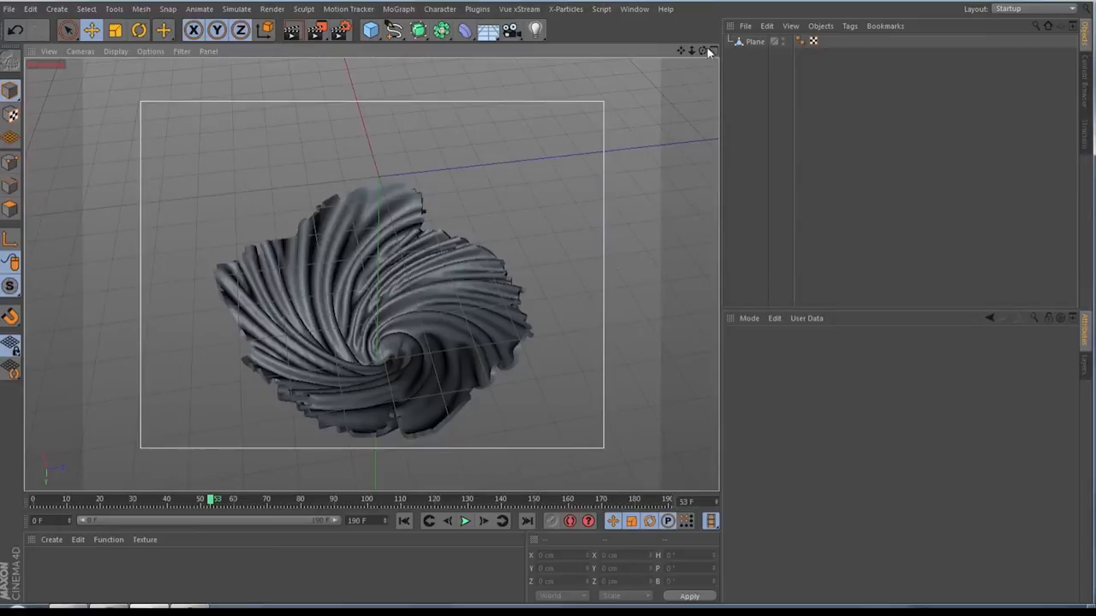
scroll(418, 504, "up", 1)
scroll(392, 421, "up", 6)
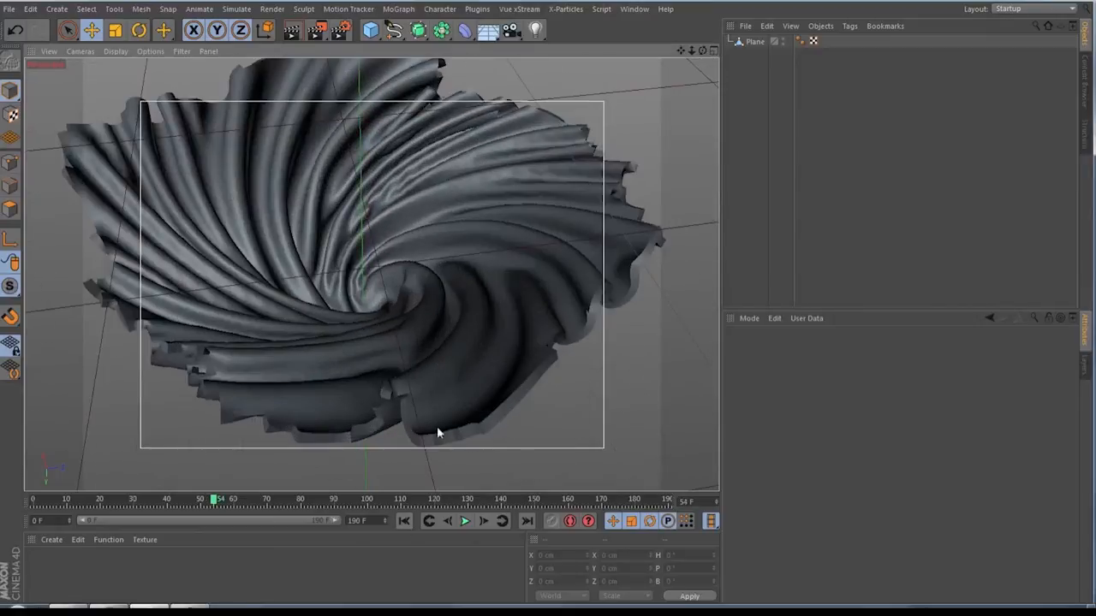
left_click(753, 42)
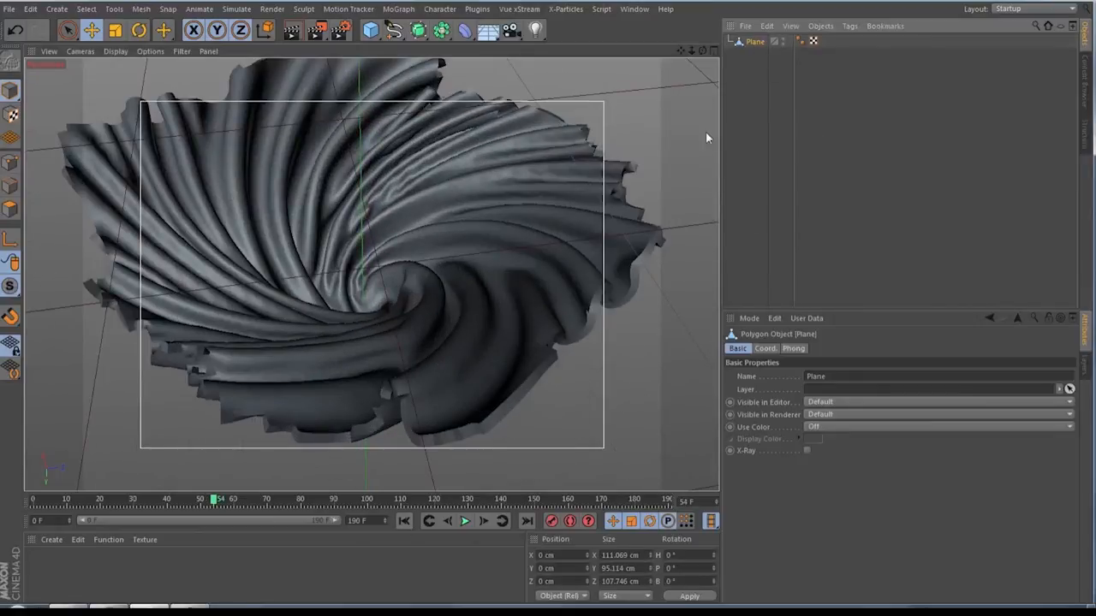
left_click(418, 30, "alt")
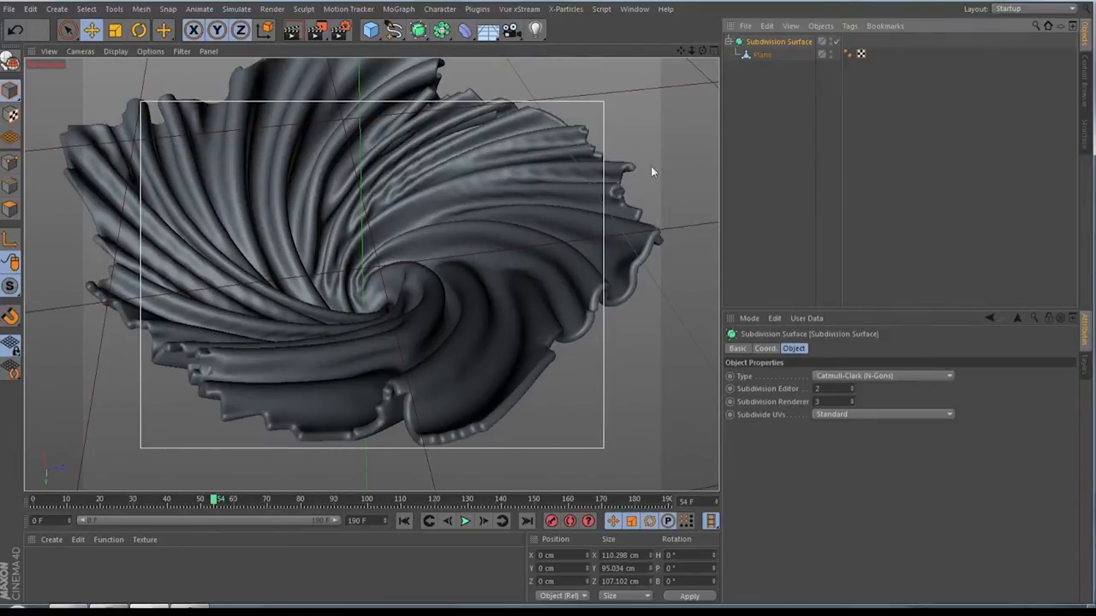
- Take the Plane out of the Subdivision Surface and set its pitch rotation to 180° to flip it over
left_click(764, 55)
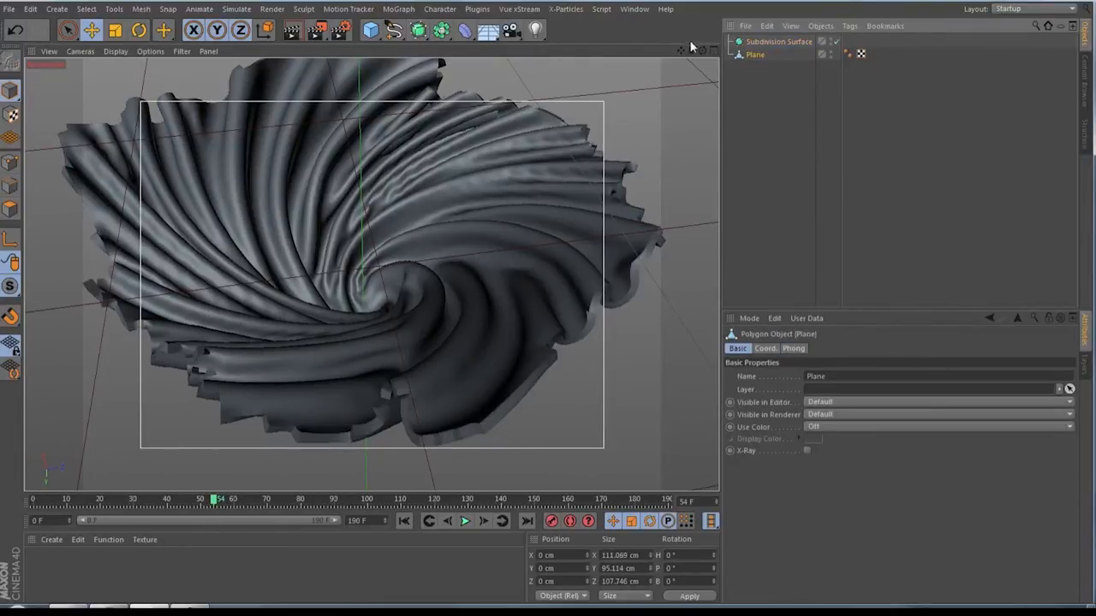
left_click_drag(689, 51, 696, 55)
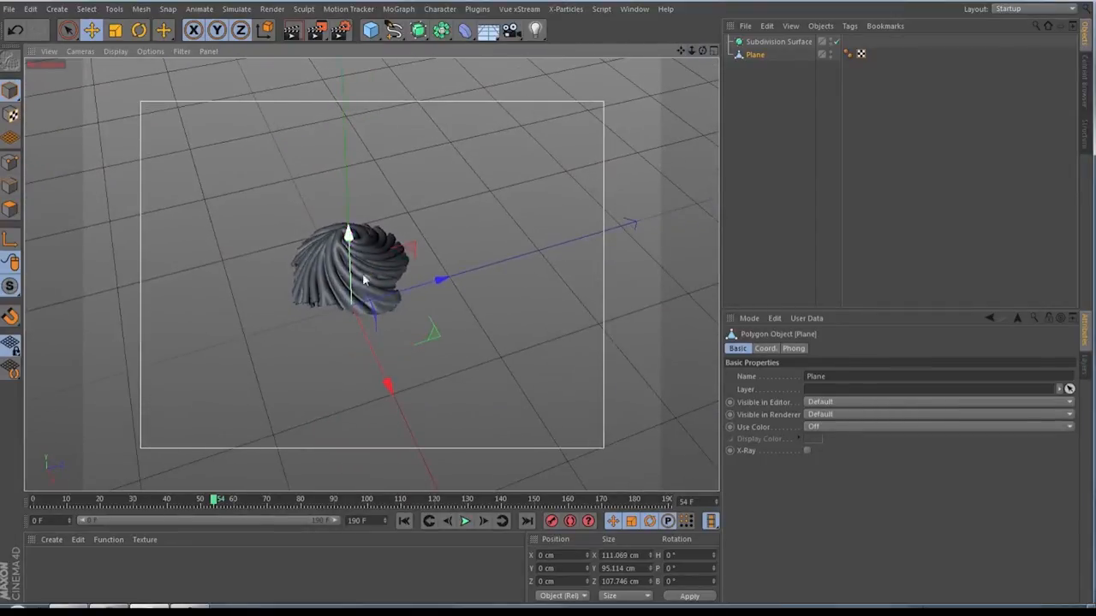
left_click(754, 56)
left_click(765, 349)
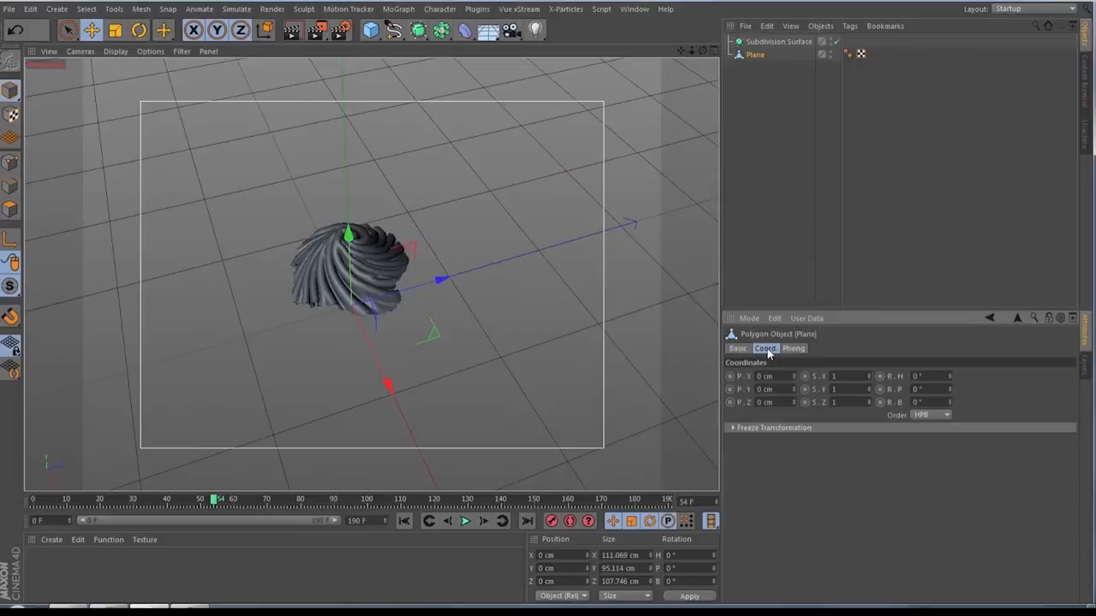
left_click(918, 389)
key("Return")
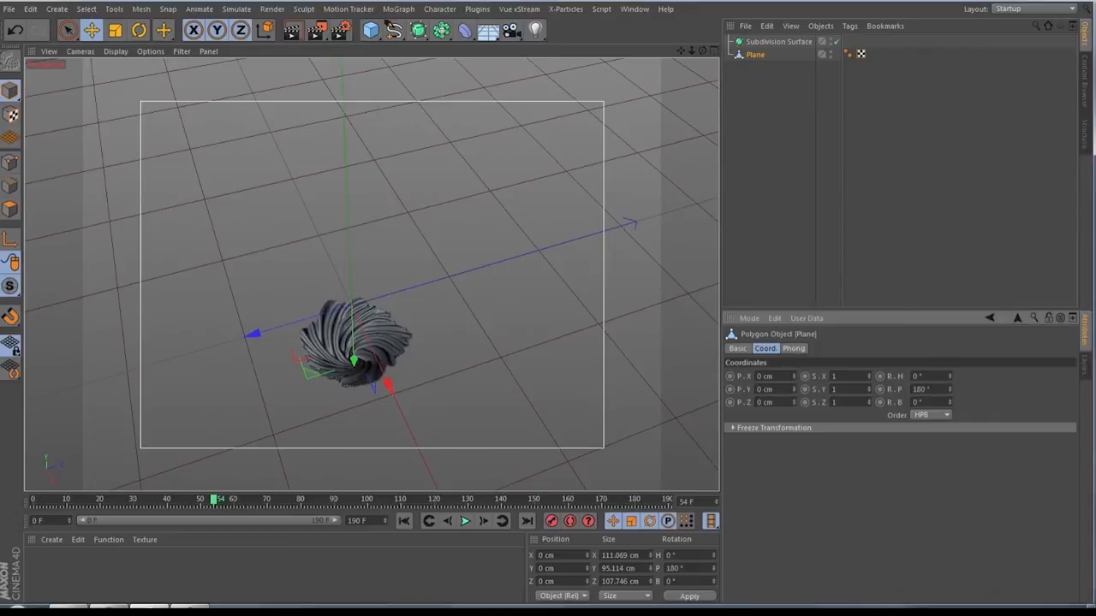
- Set the flipped Plane onto the ground with the Drop To Floor plugin and inspect its folds
left_click(477, 9)
left_click(514, 188)
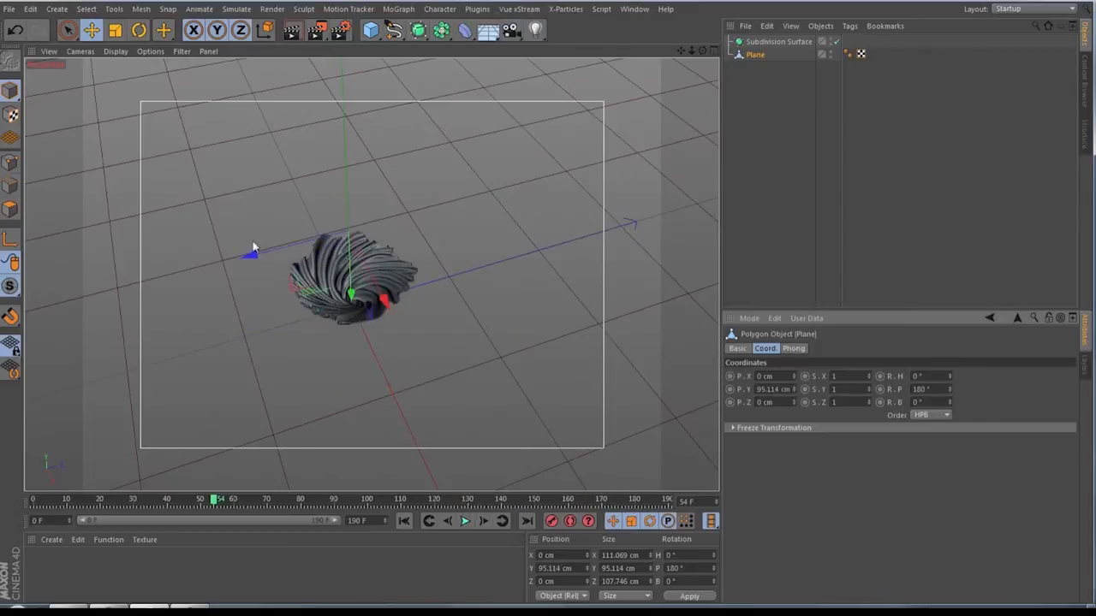
scroll(334, 305, "up", 6)
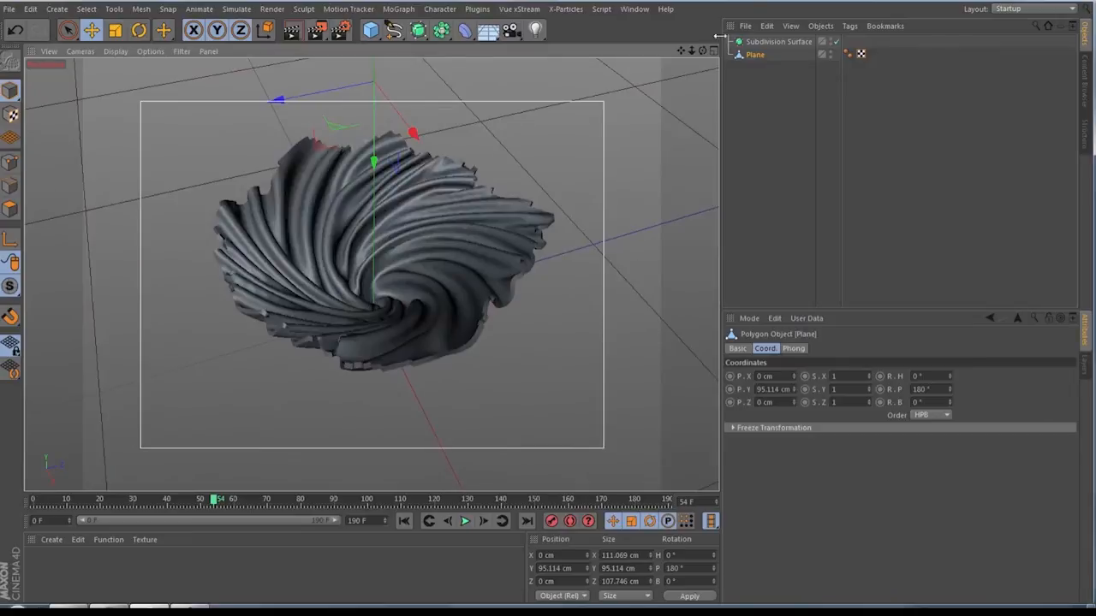
left_click_drag(703, 50, 601, 79)
left_click_drag(682, 51, 651, 53)
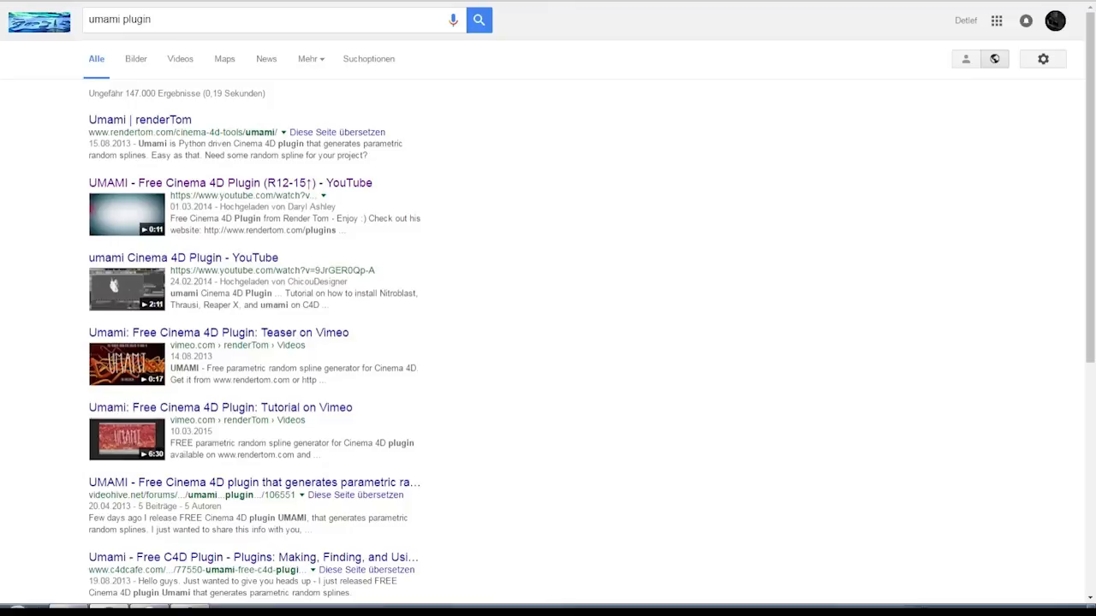
- Switch from the browser back to Cinema 4D and add an Umami random spline object to the scene
left_click(171, 593)
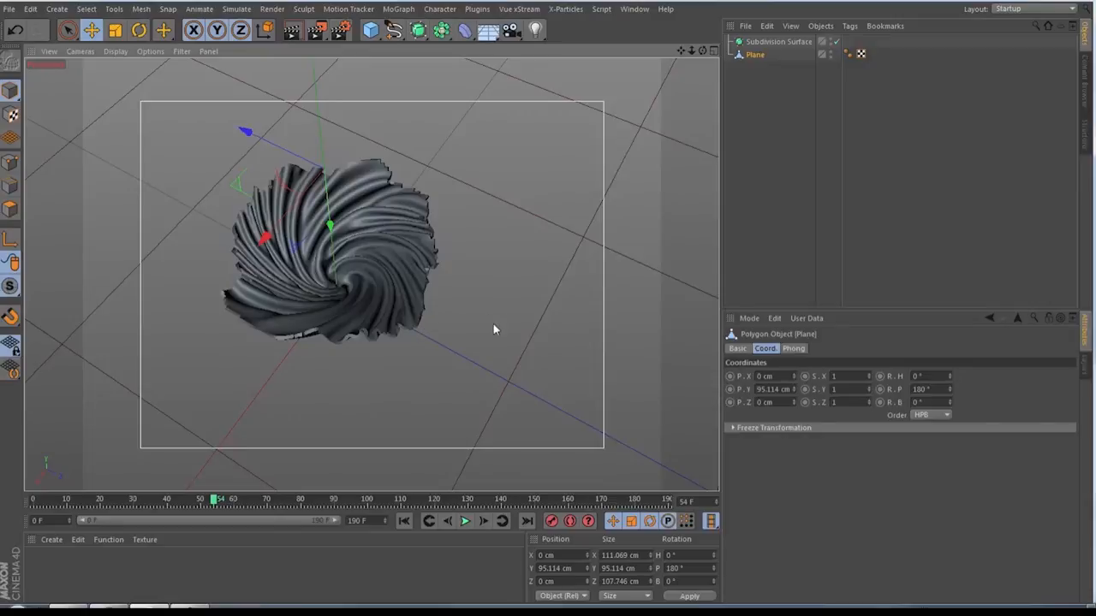
left_click(477, 8)
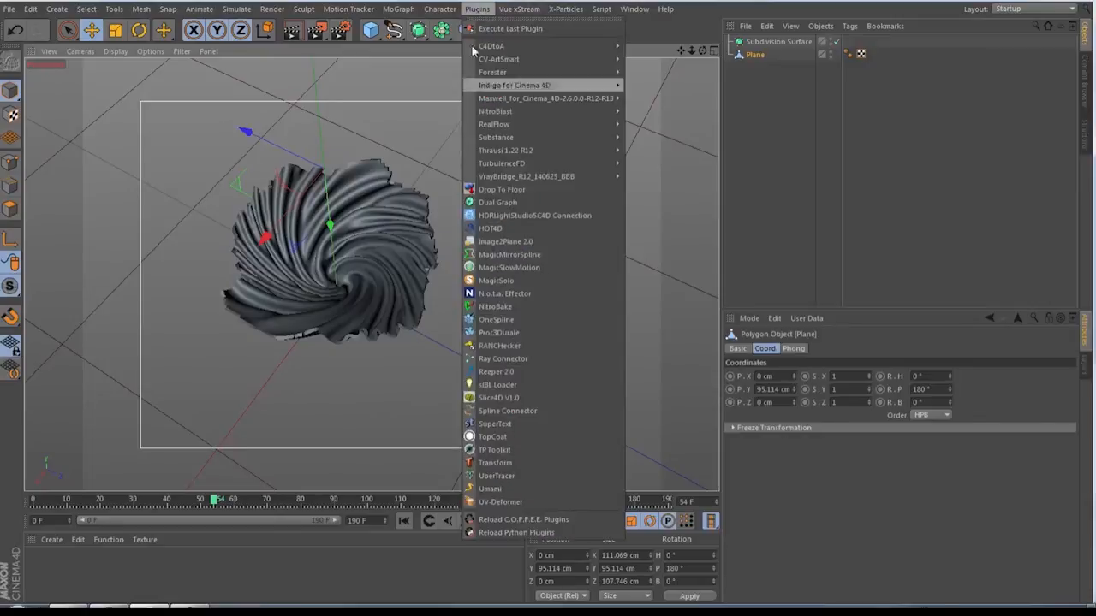
left_click(490, 489)
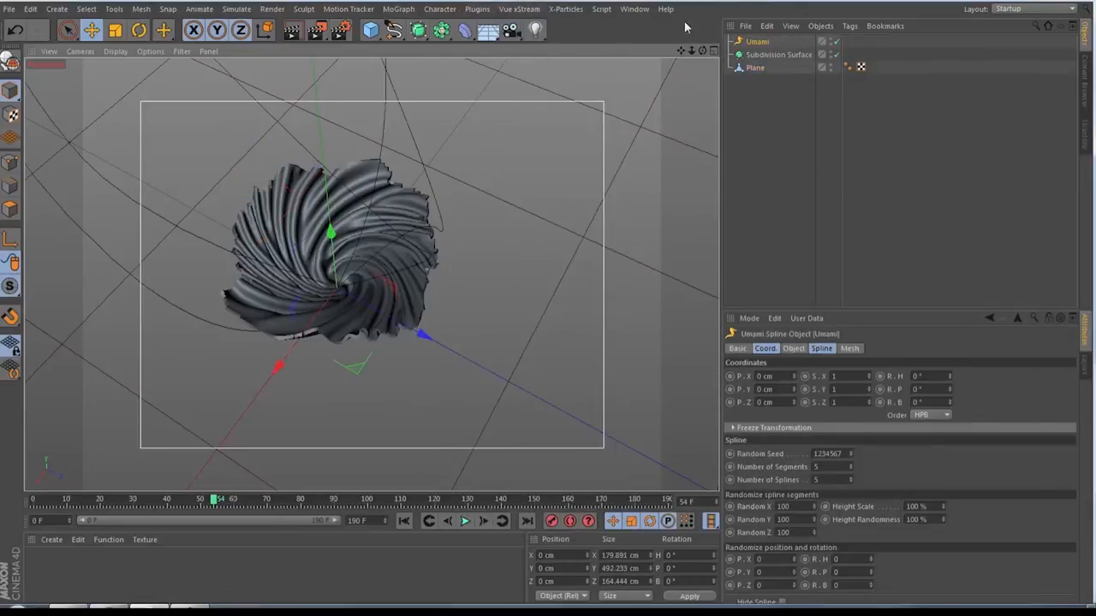
left_click_drag(702, 53, 677, 69)
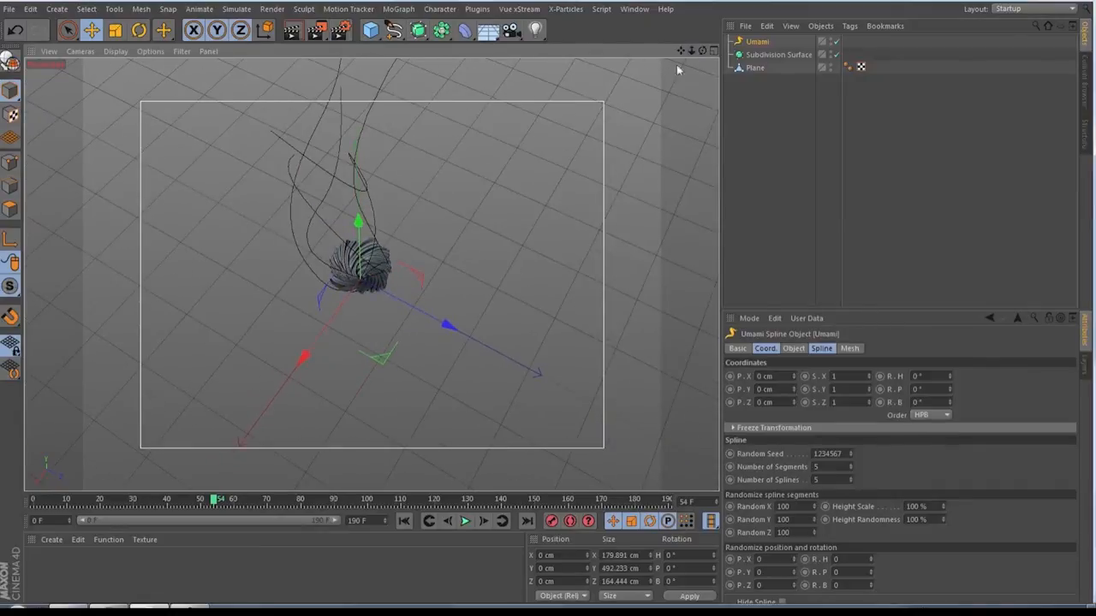
- Set the Umami object's number of splines to 6
left_click(822, 349)
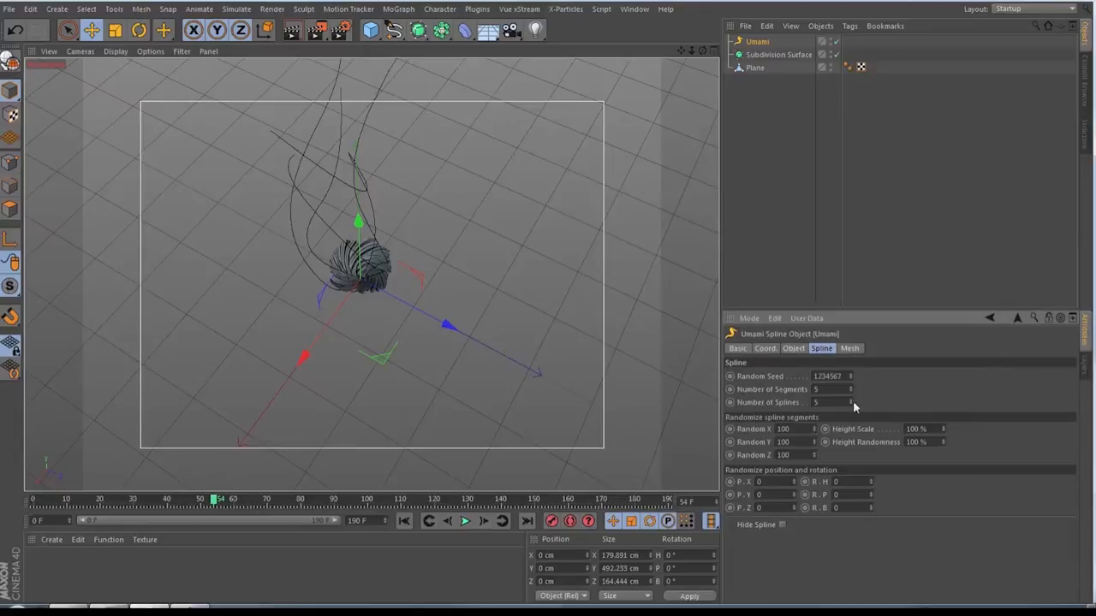
left_click_drag(851, 399, 851, 354)
left_click(824, 401)
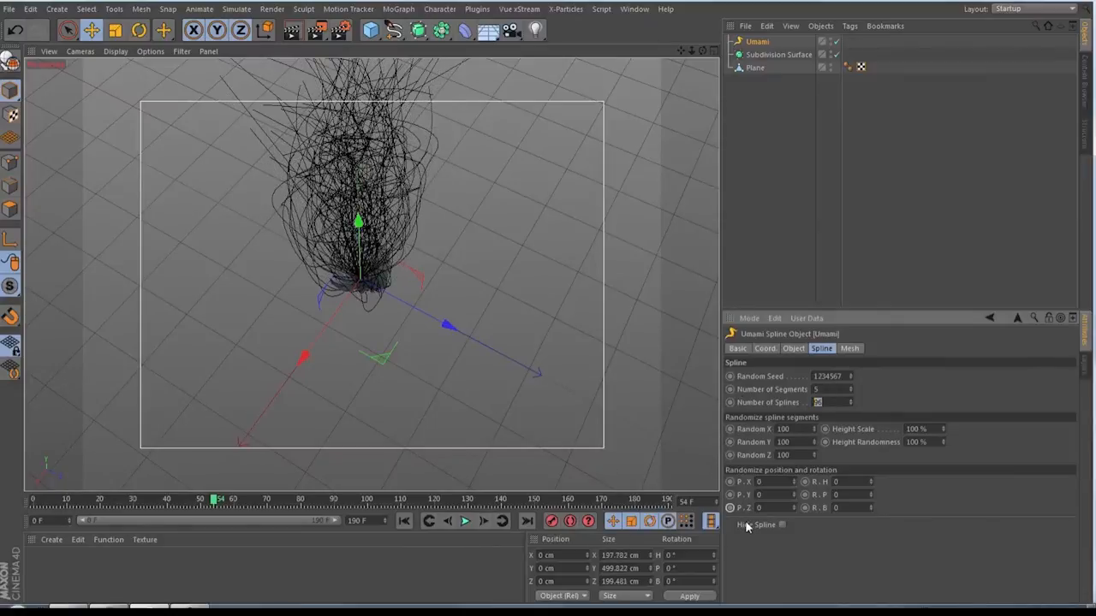
type("6")
key("Return")
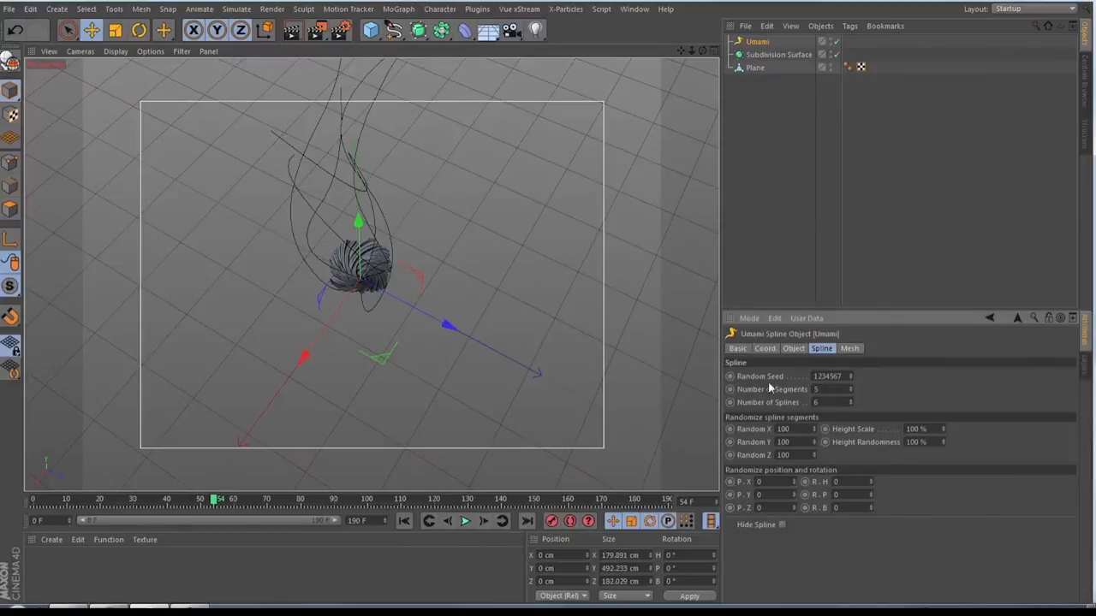
- Set the Umami spline segments' Random X, Random Y and Random Z values to 20 each
left_click(795, 430)
type("20")
key("Return")
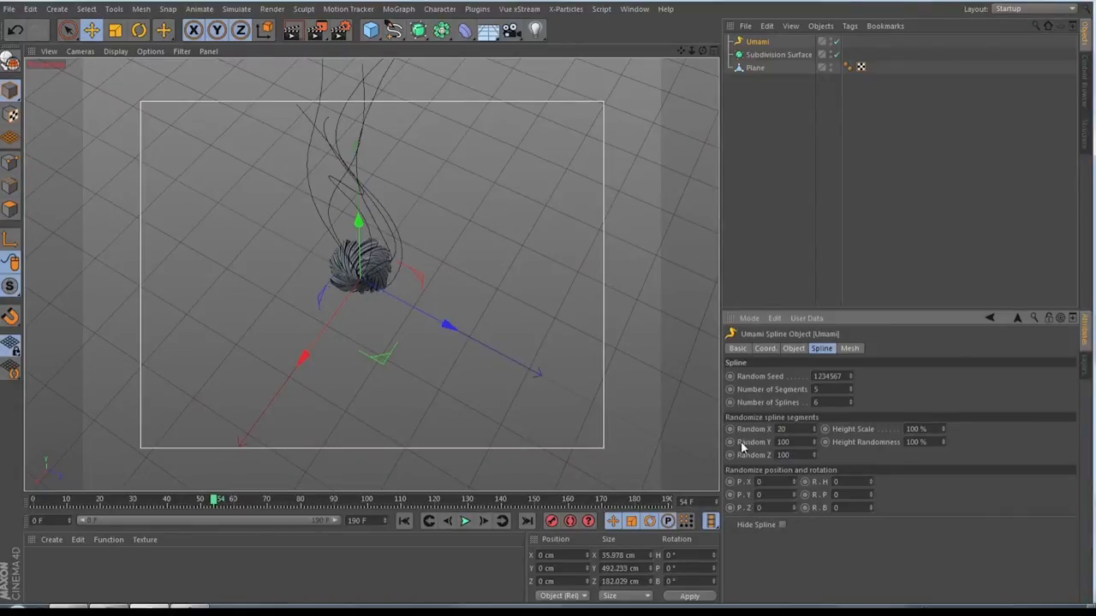
key("0")
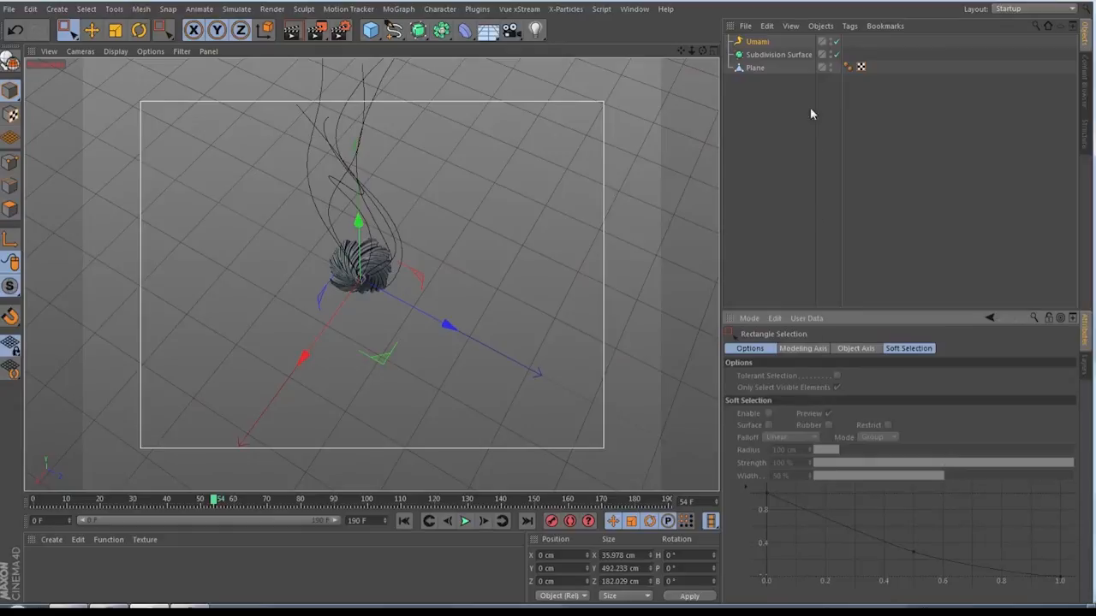
left_click(745, 41)
left_click(783, 442)
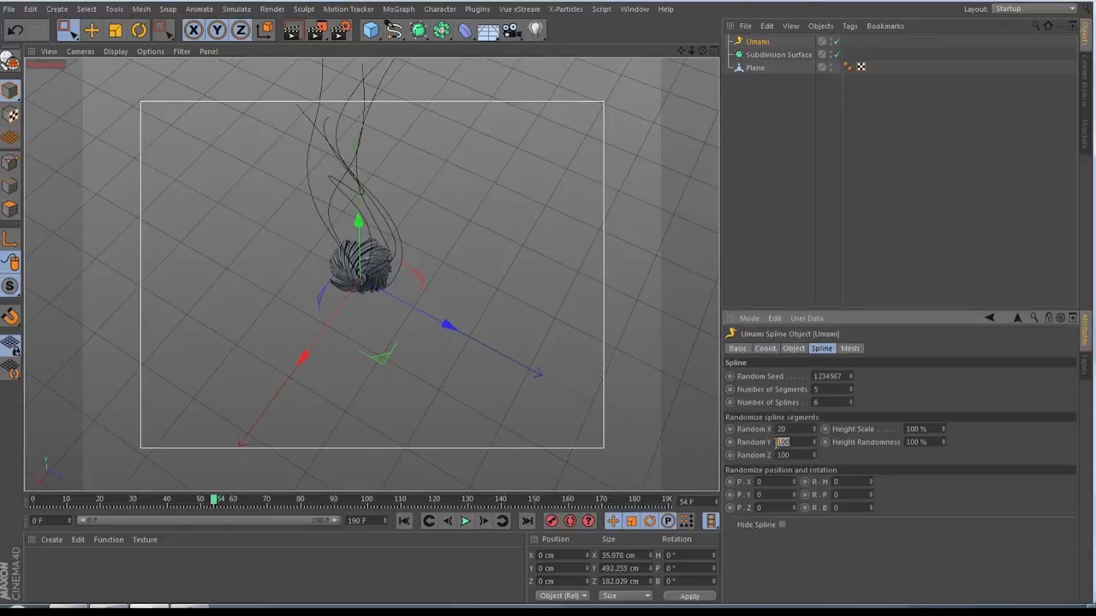
type("20")
left_click(792, 455)
type("20")
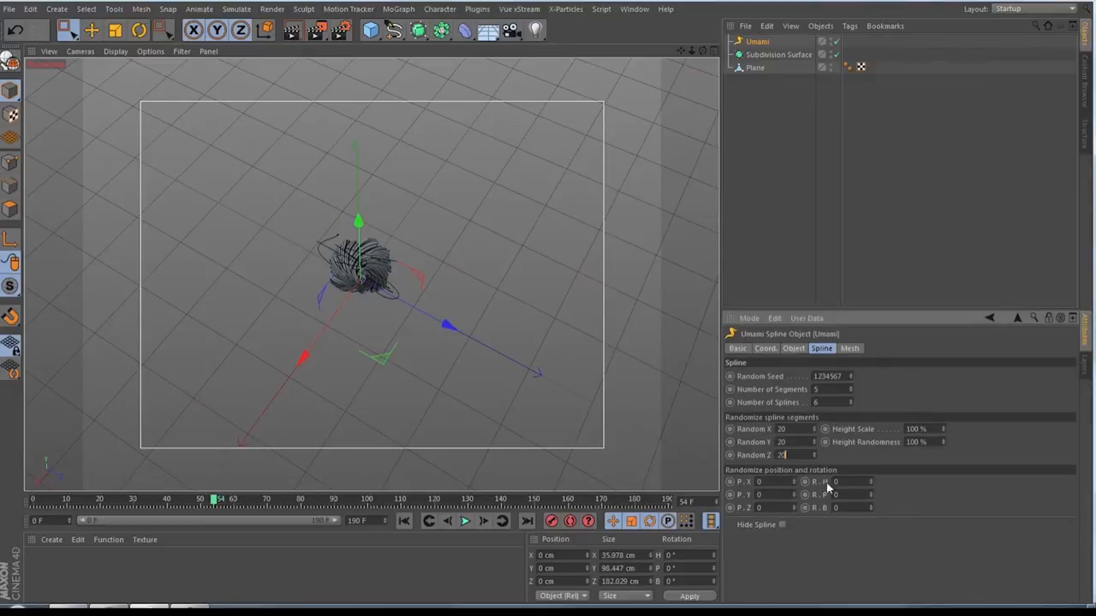
left_click(833, 451)
- Raise the Umami splines along the Y axis to about 24.6 cm so they start inside the cloth bowl
scroll(342, 305, "up", 5)
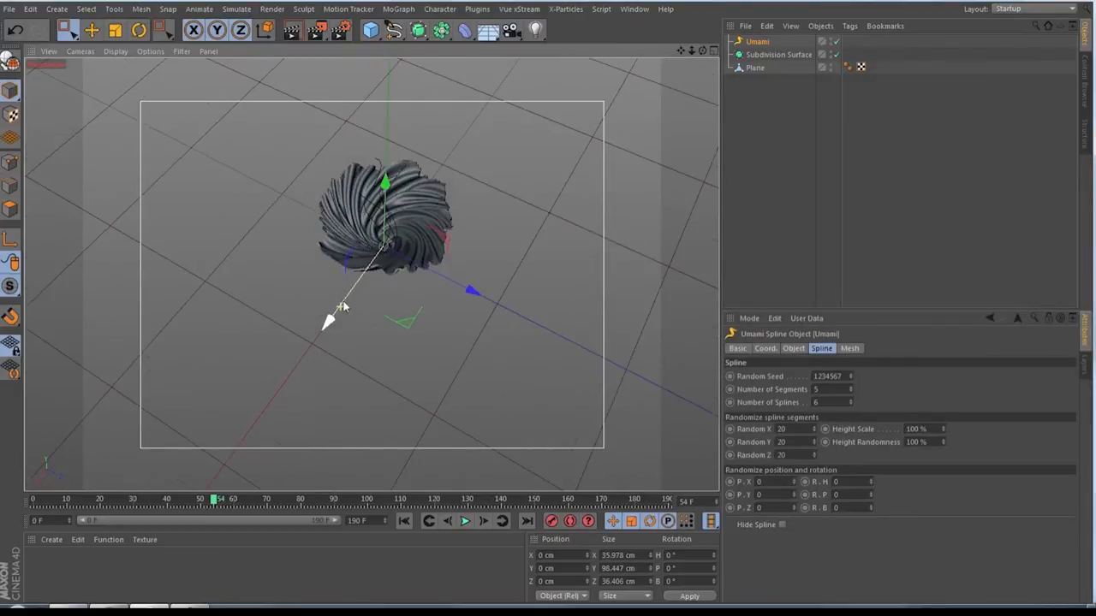
scroll(360, 291, "up", 3)
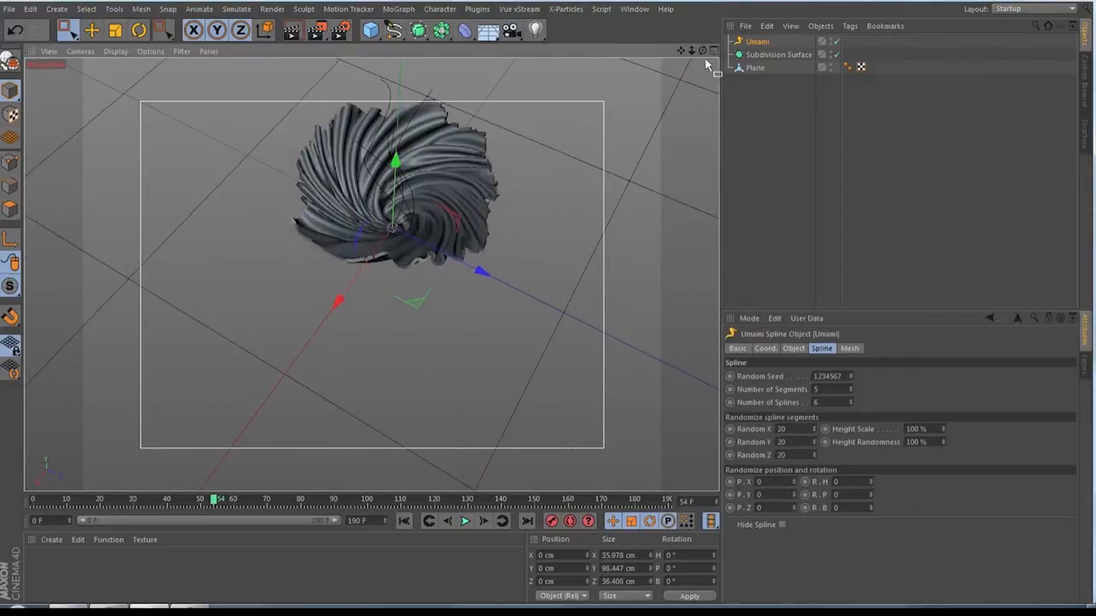
left_click_drag(703, 50, 671, 55)
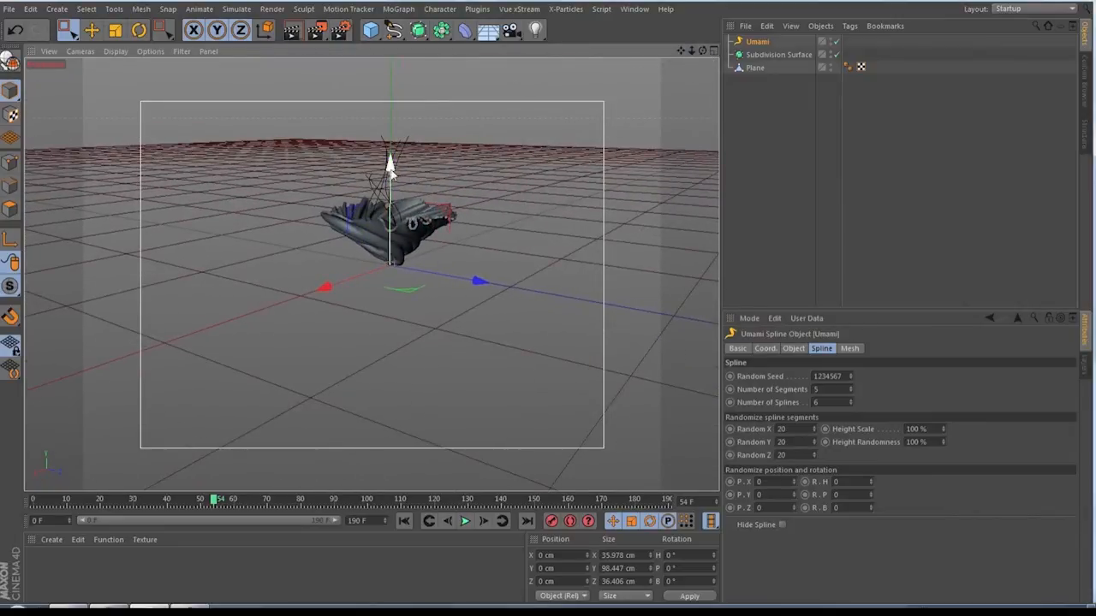
left_click_drag(390, 169, 391, 142)
mouse_move(699, 54)
left_mouse_down()
mouse_move(672, 54)
mouse_move(695, 55)
left_mouse_up()
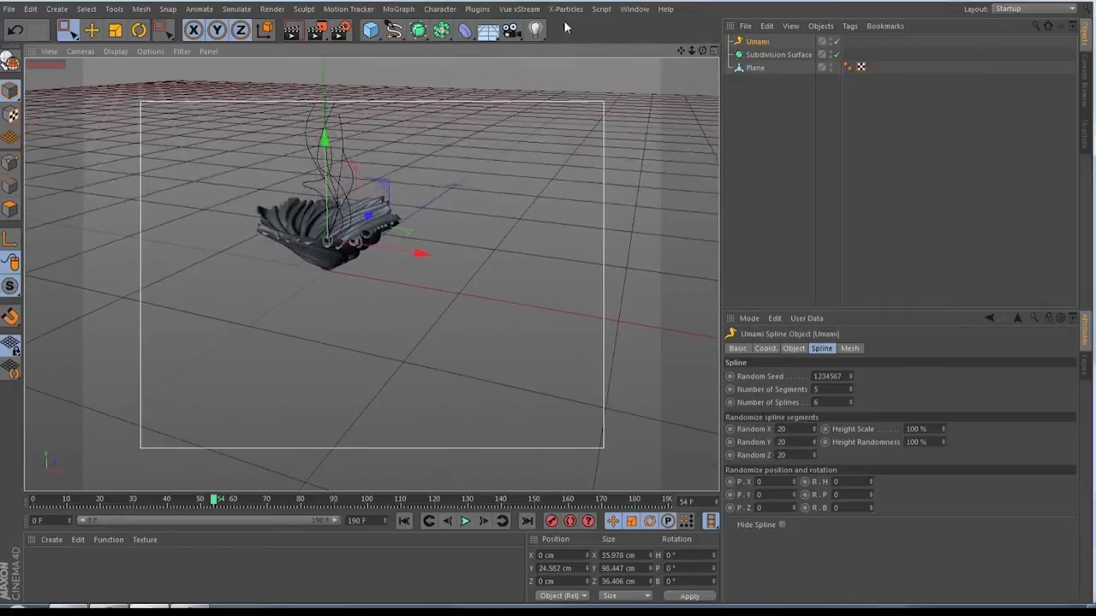
- Add a Circle spline and set its radius to 1 cm
left_click(394, 30)
left_click(515, 95)
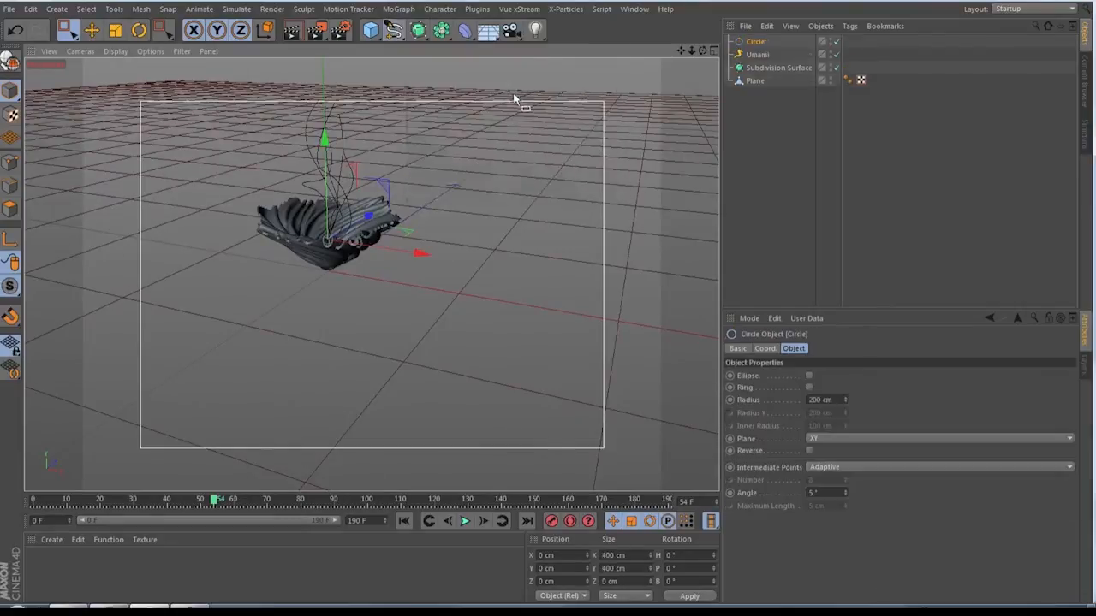
left_click_drag(822, 401, 805, 400)
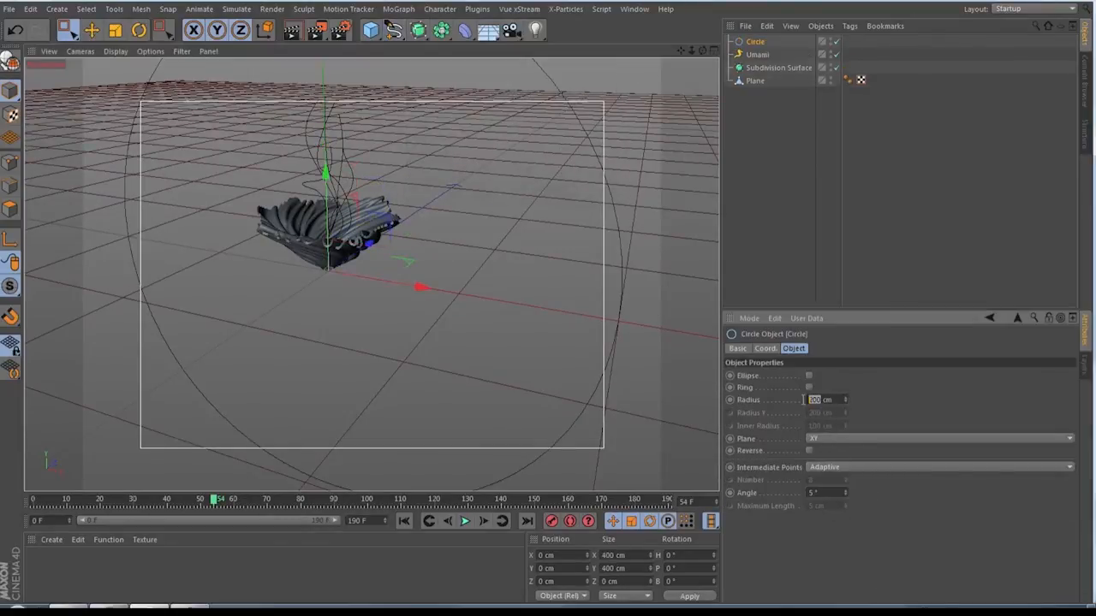
type("1")
key("Return")
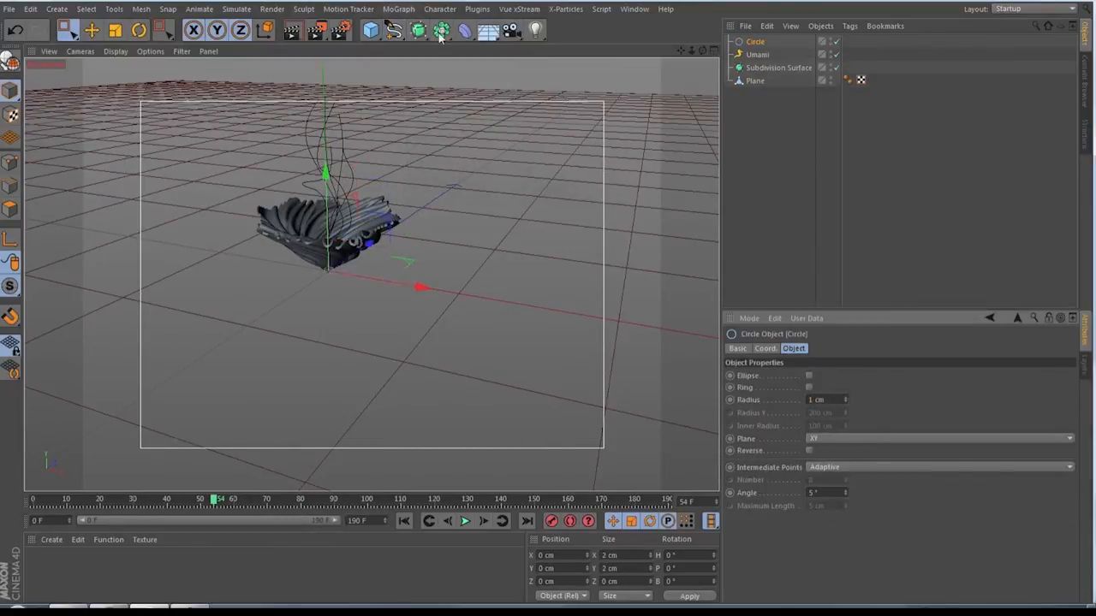
- Add a Sweep object and nest the 1 cm Circle inside it as the profile
left_click_drag(440, 36, 465, 92)
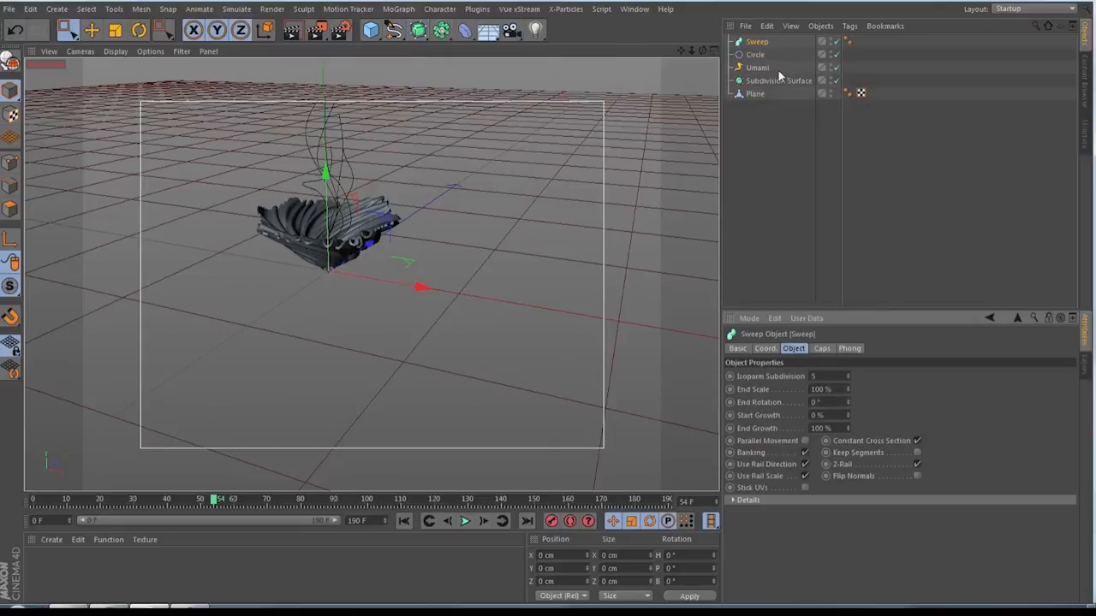
left_click_drag(751, 57, 758, 44)
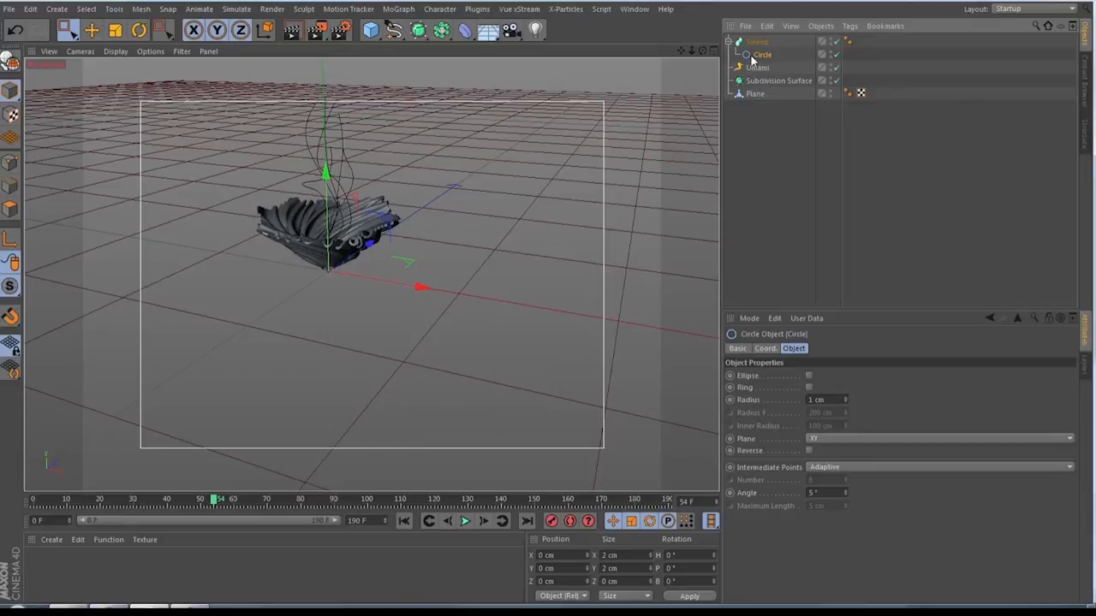
- Make the Umami object editable and connect its six child splines into a single spline, deleting the originals
left_click(751, 68)
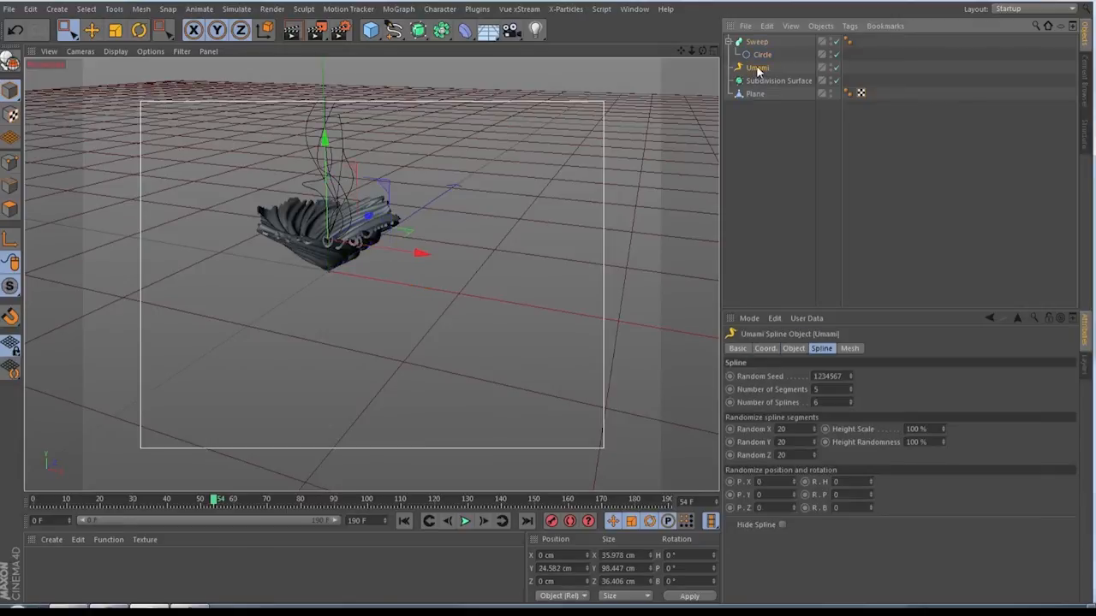
key("c")
left_click(729, 68)
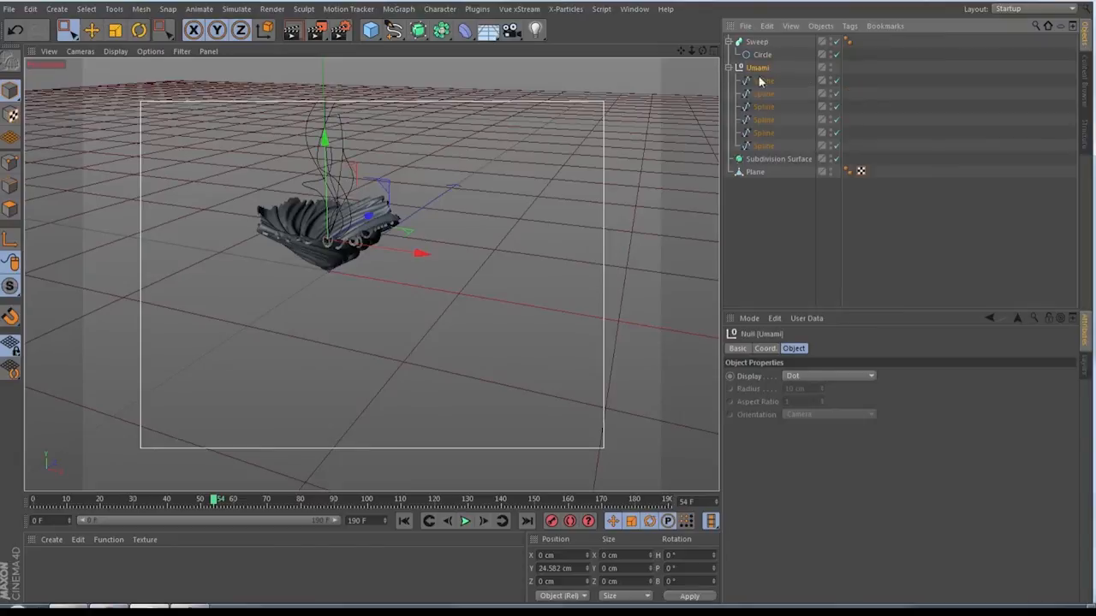
left_click(764, 80)
left_click(770, 147, "shift")
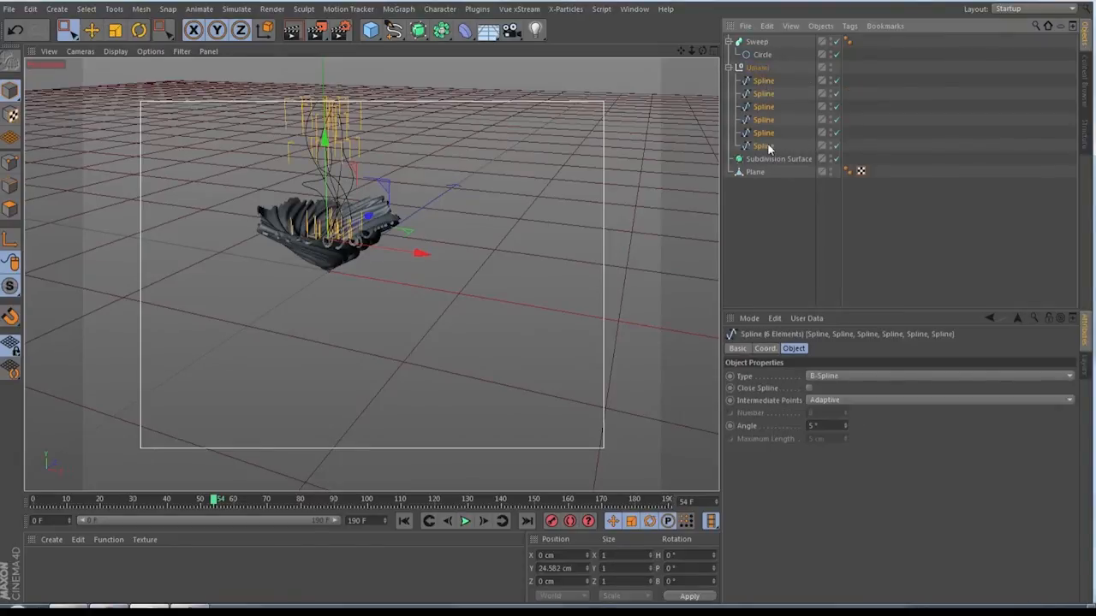
right_click(769, 145)
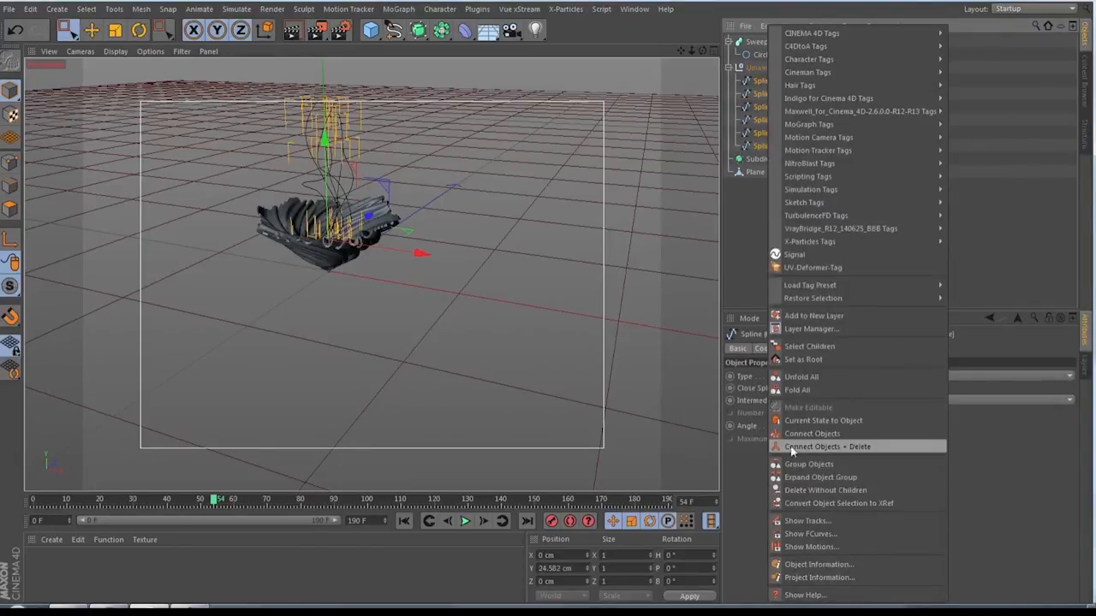
left_click(835, 446)
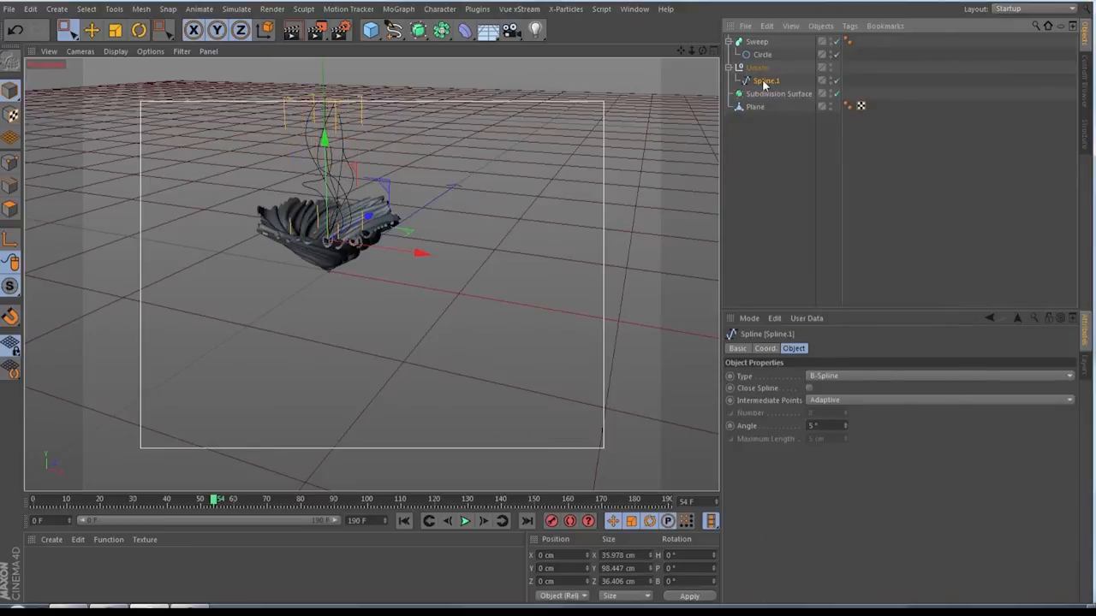
- Nest the merged spline under the Circle in the Sweep and delete the empty Umami null
mouse_move(763, 81)
left_mouse_down()
mouse_move(802, 53)
mouse_move(759, 60)
left_mouse_up()
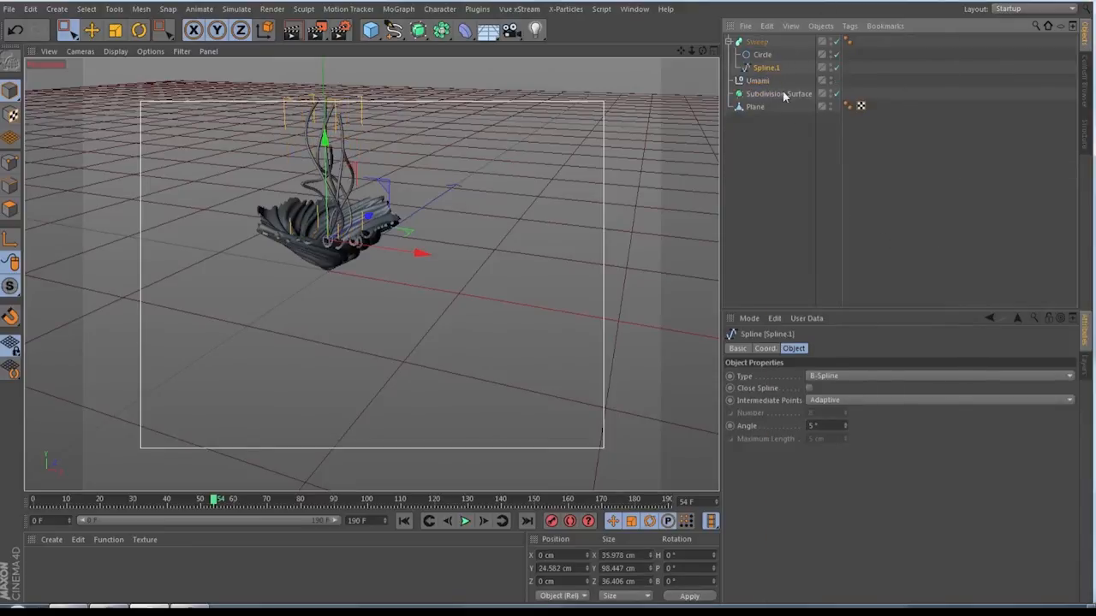
left_click(758, 80)
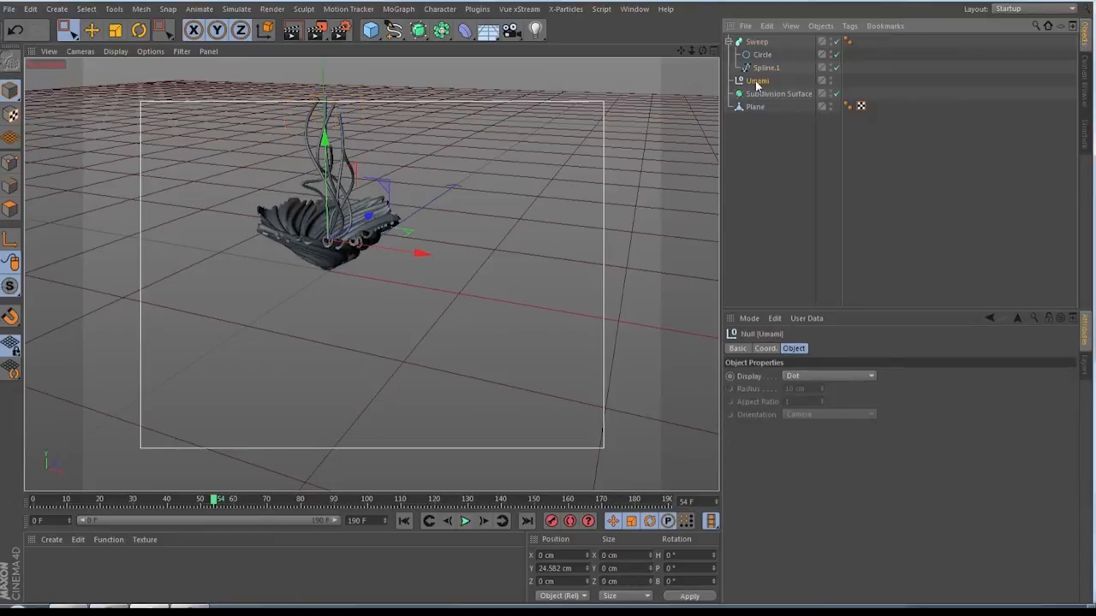
key("Delete")
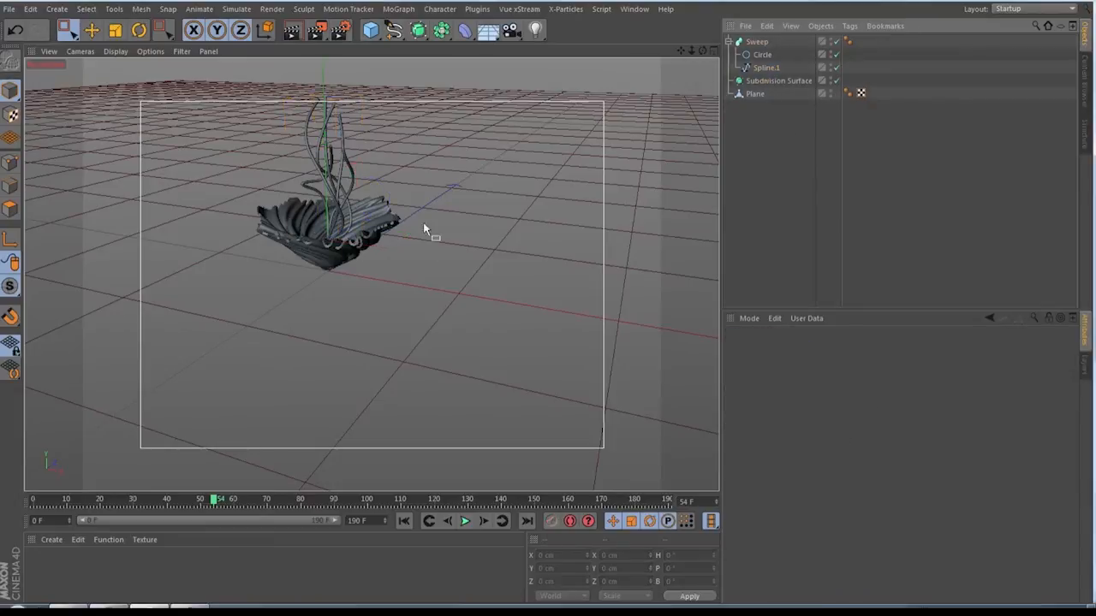
- Examine the swept stems inside the cloth bowl from close up and from above, and check the spline's properties
scroll(327, 219, "up", 3)
scroll(327, 224, "up", 2)
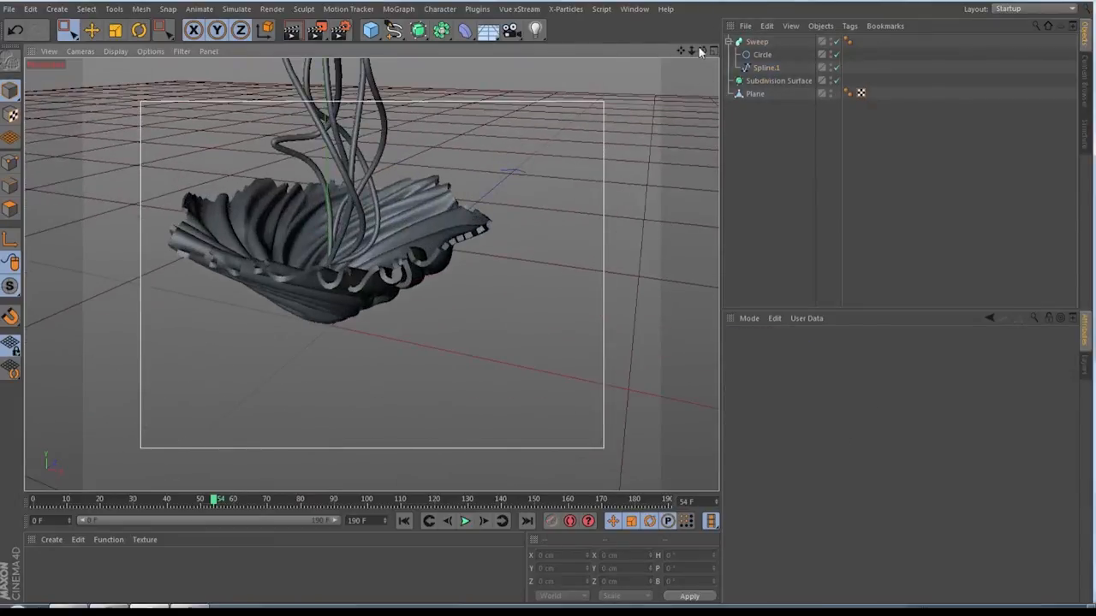
left_click_drag(701, 51, 367, 296)
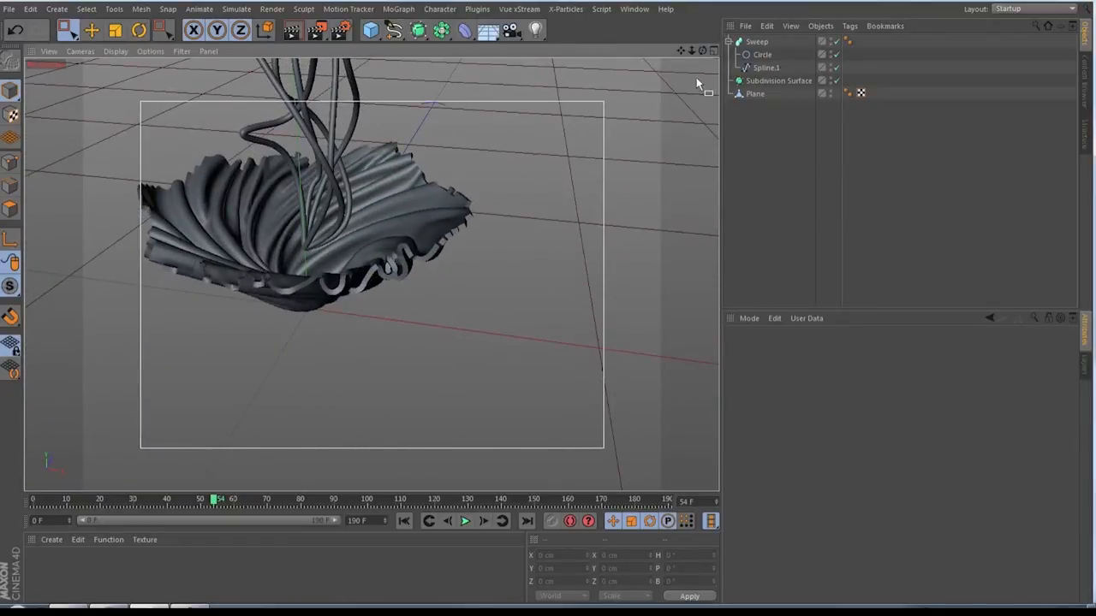
left_click_drag(693, 51, 685, 127)
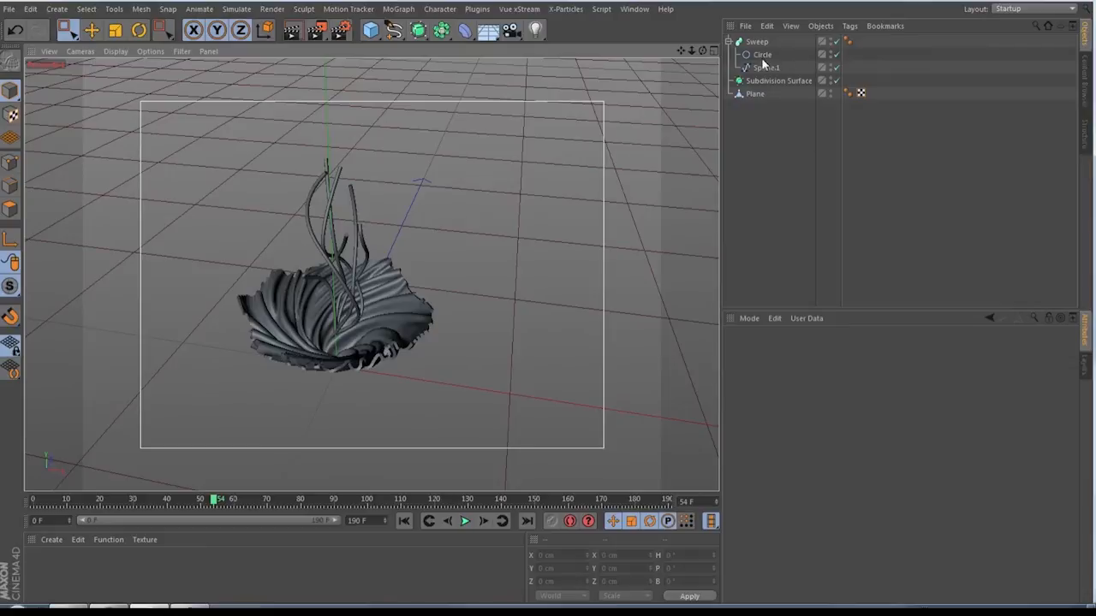
left_click(731, 42)
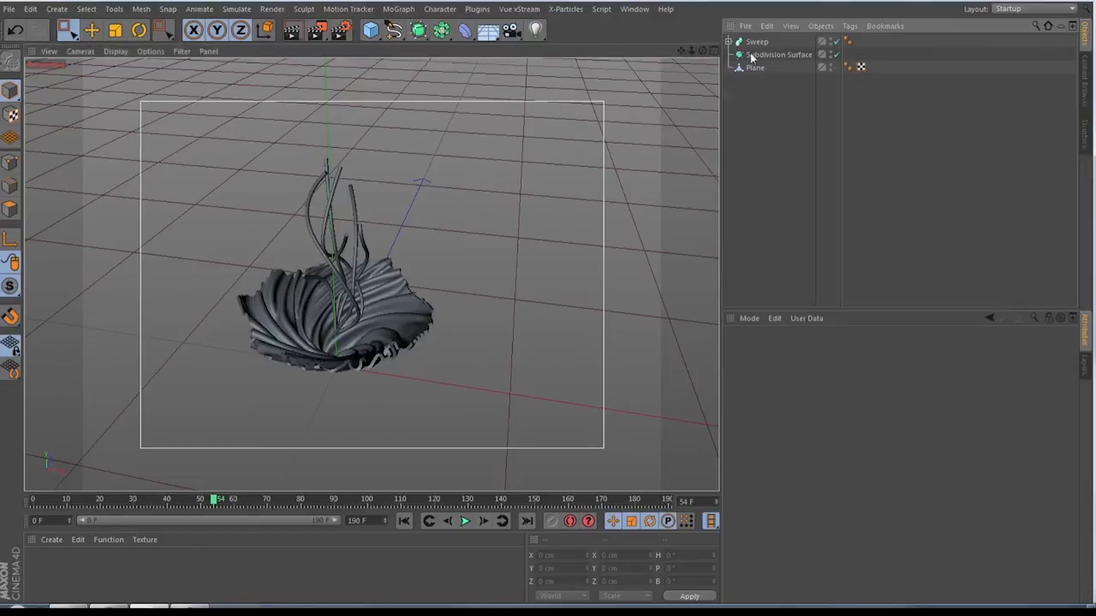
left_click(730, 42)
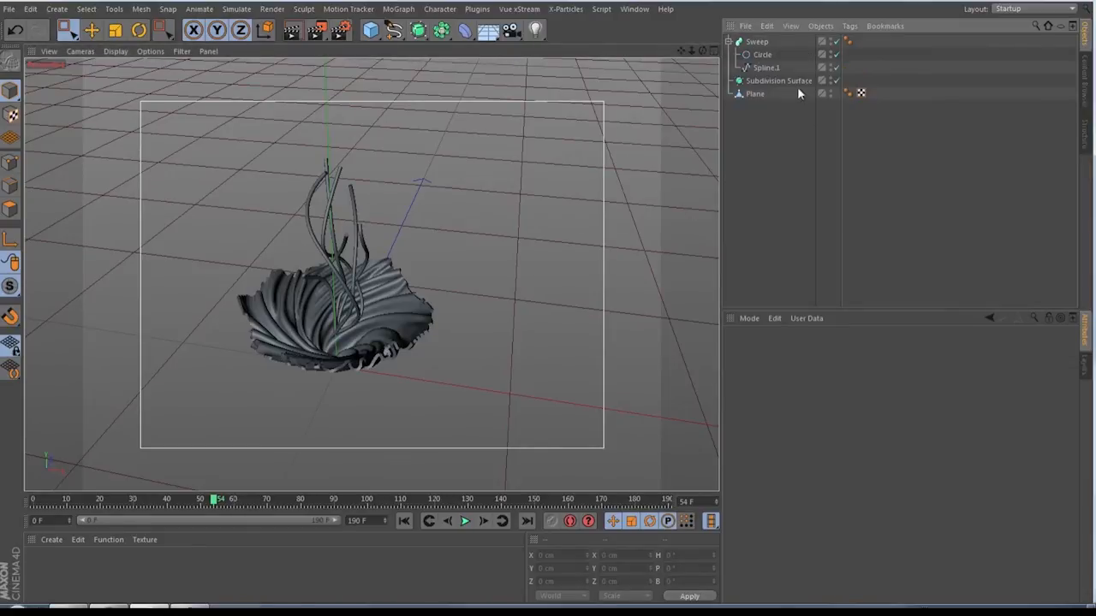
left_click(749, 69)
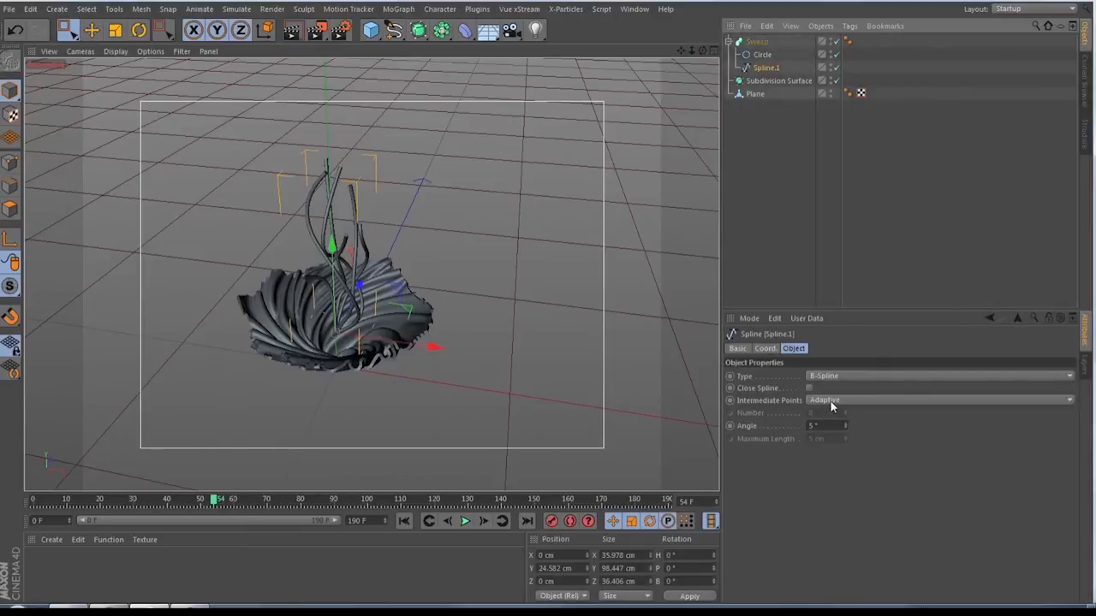
- Add a Sphere primitive and set its radius to 5 cm
left_click(371, 30)
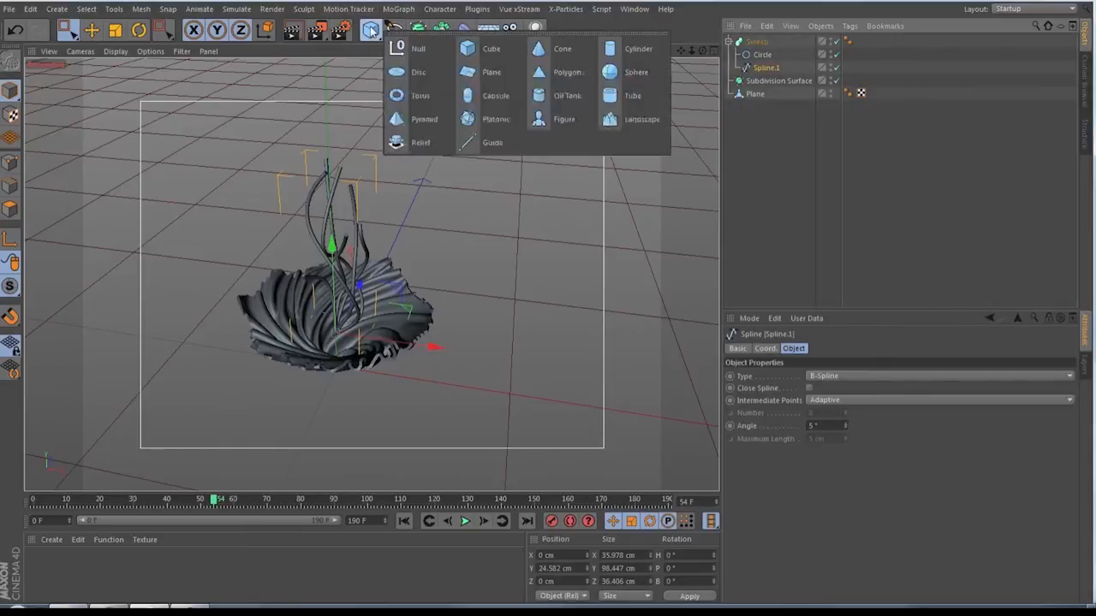
left_click(633, 72)
double_click(805, 376)
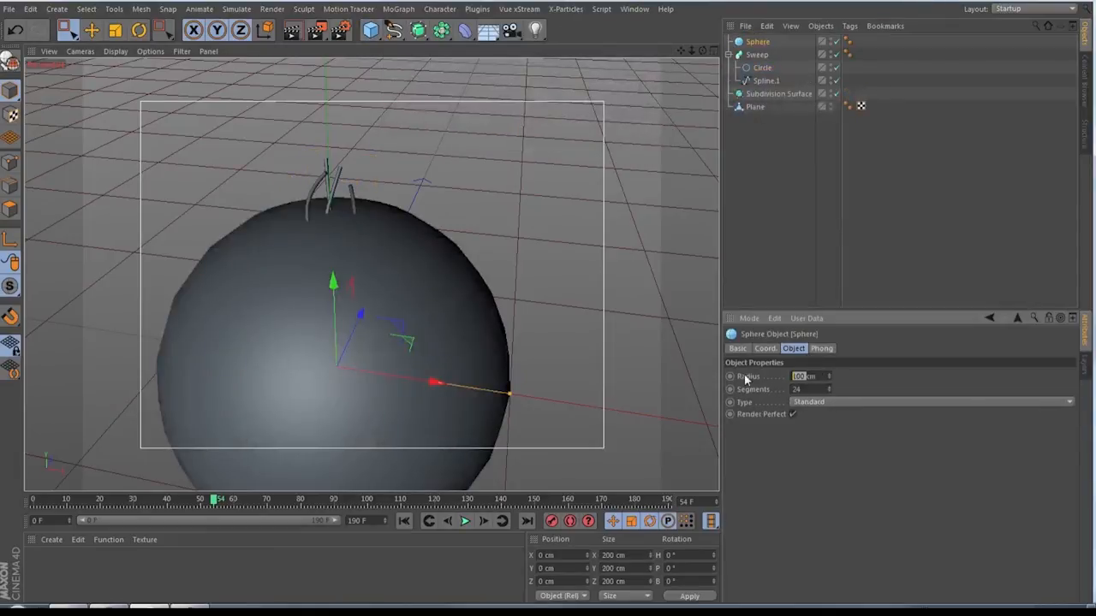
type("5")
key("Return")
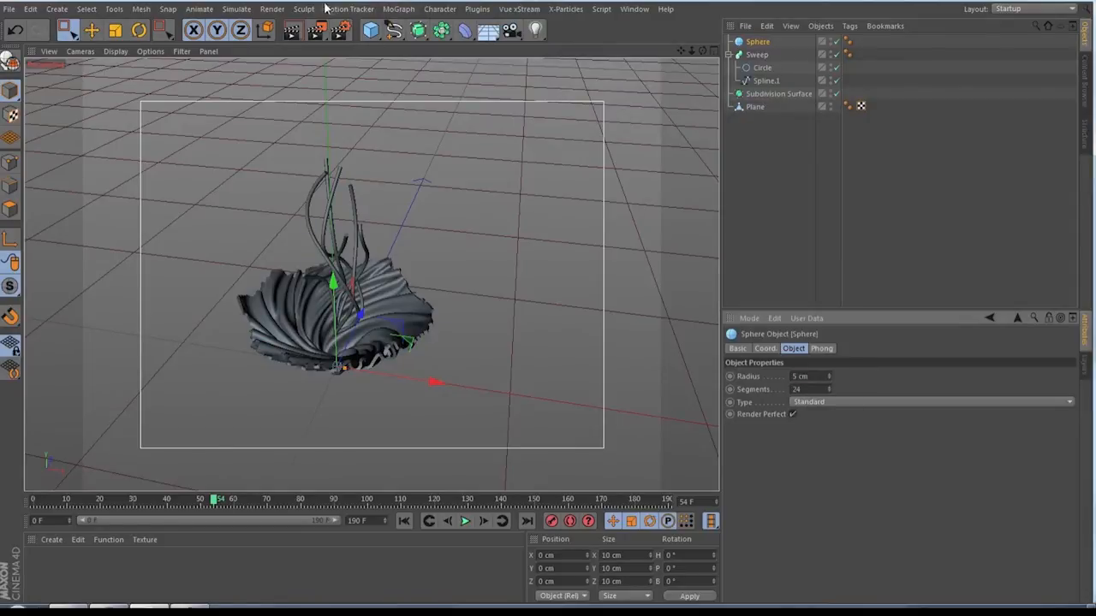
- Place the Sphere in a MoGraph Cloner set to Object mode and assign Spline.1 as its object
left_click(399, 8)
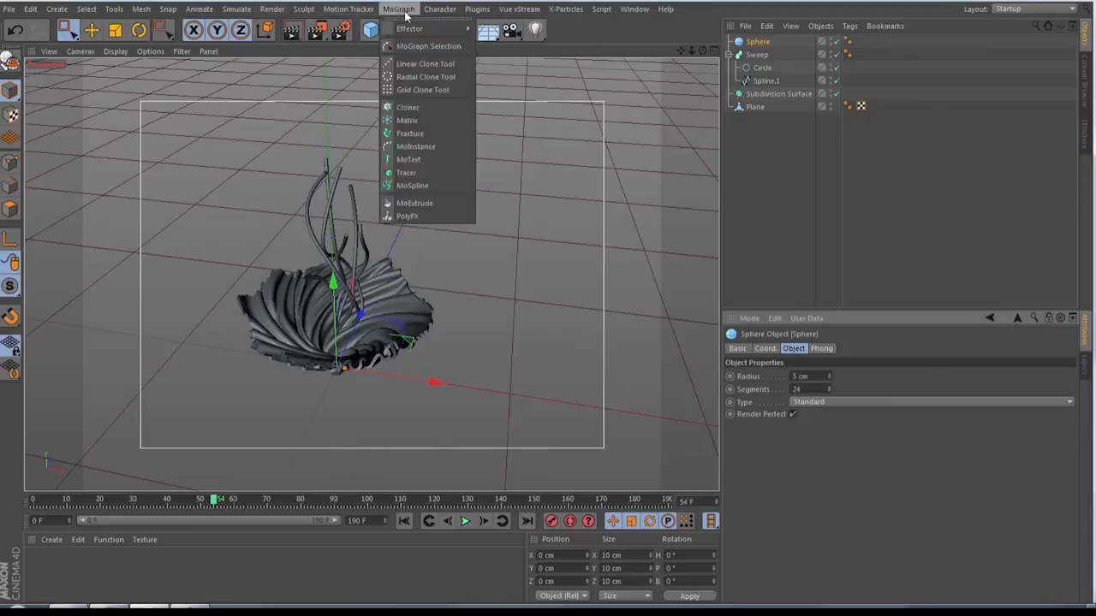
left_click(409, 107, "alt")
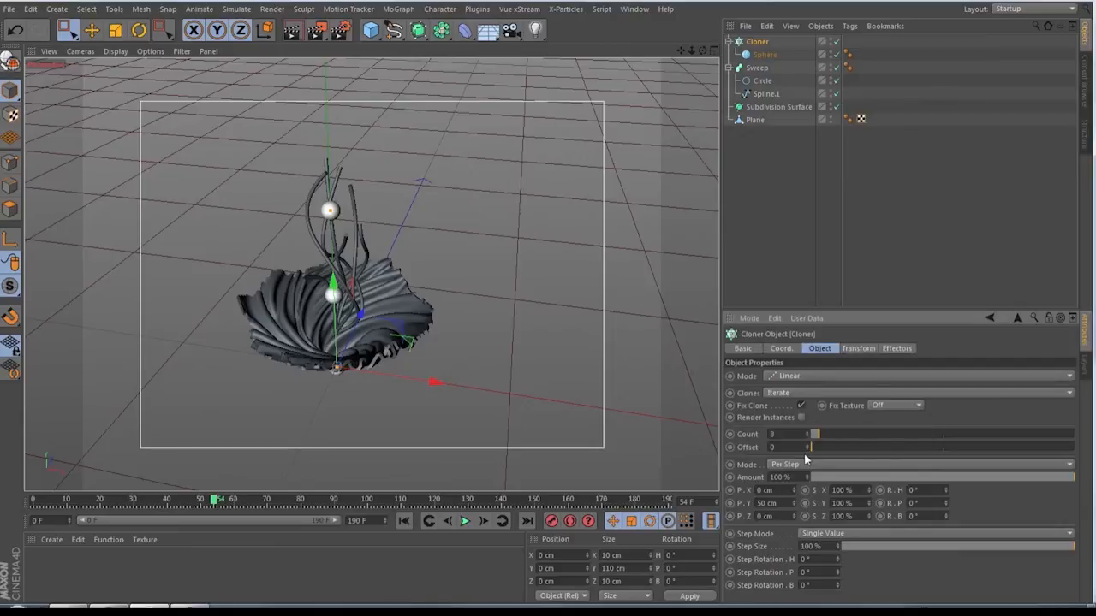
left_click(801, 376)
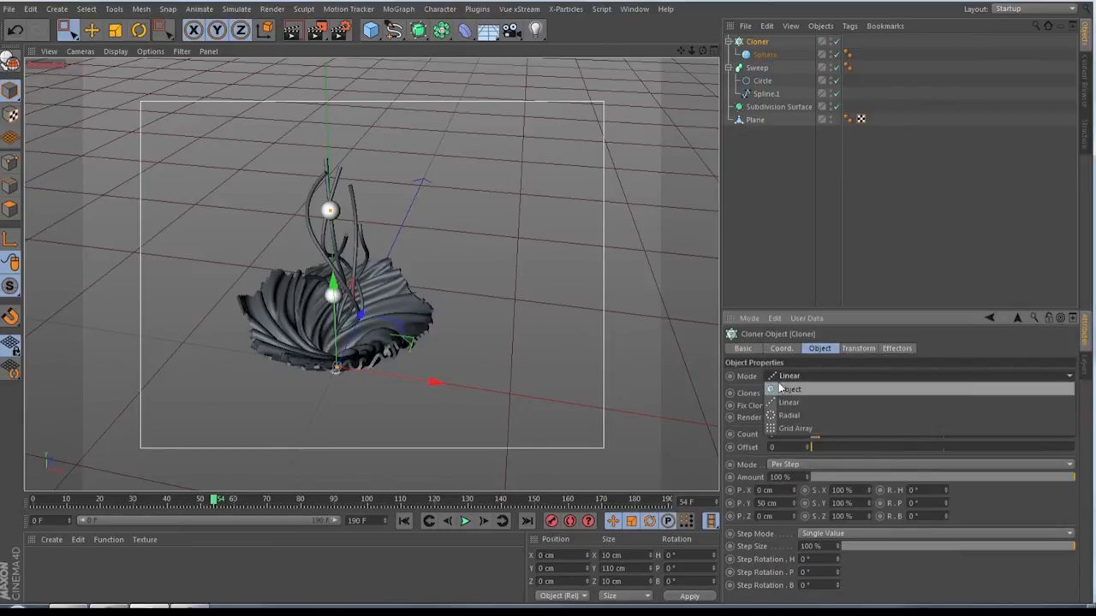
left_click(779, 387)
left_click_drag(766, 94, 863, 440)
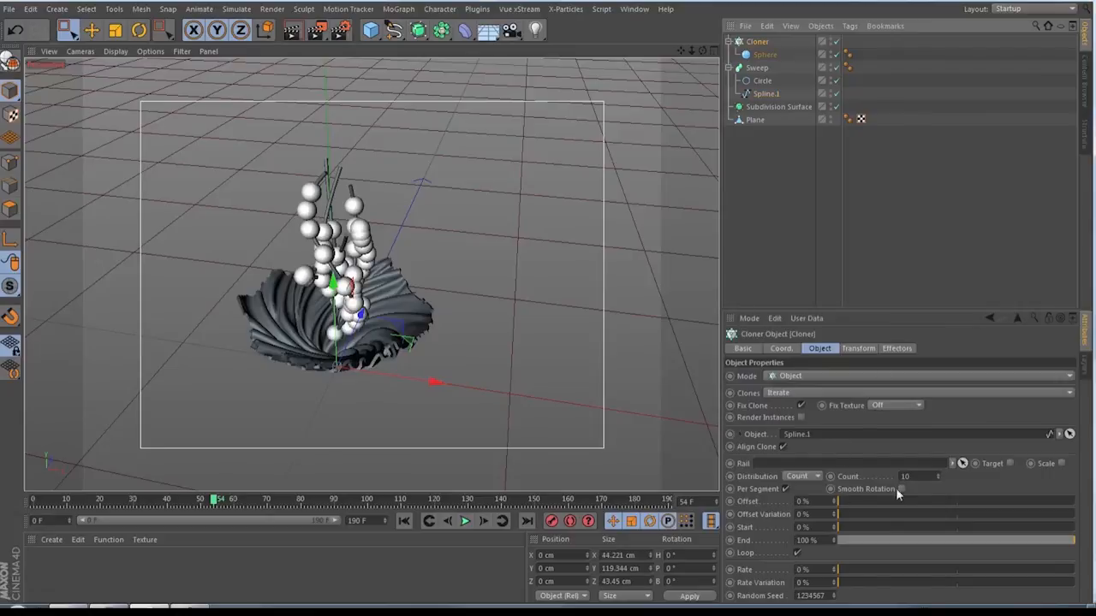
- Set the Cloner's count to 1 per segment and its offset to 99 % to put a sphere on each stem tip
left_click_drag(922, 476, 882, 490)
type("1")
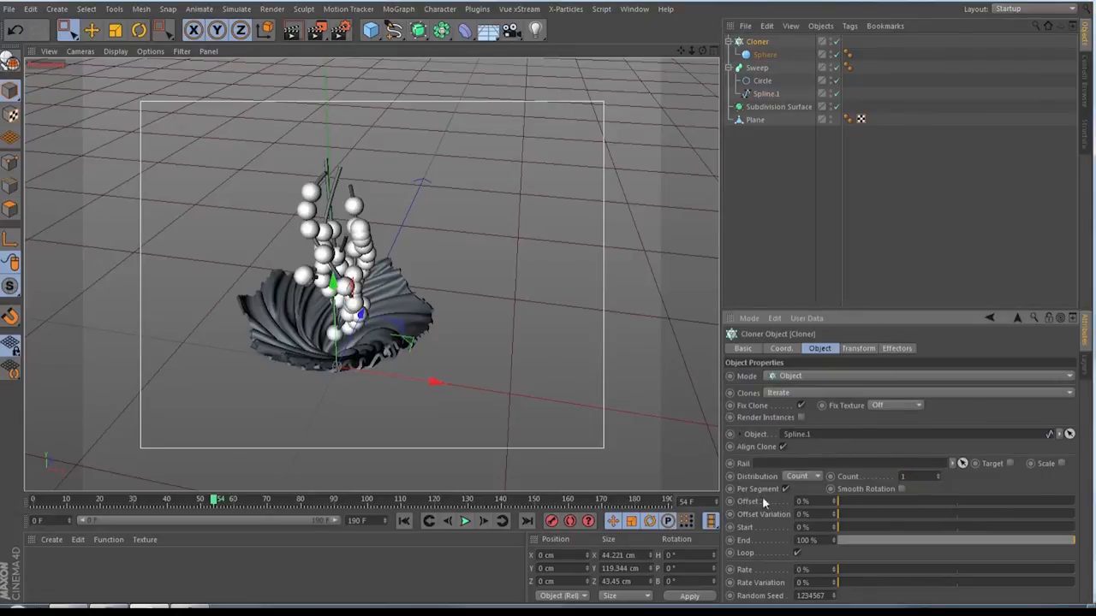
key("Tab")
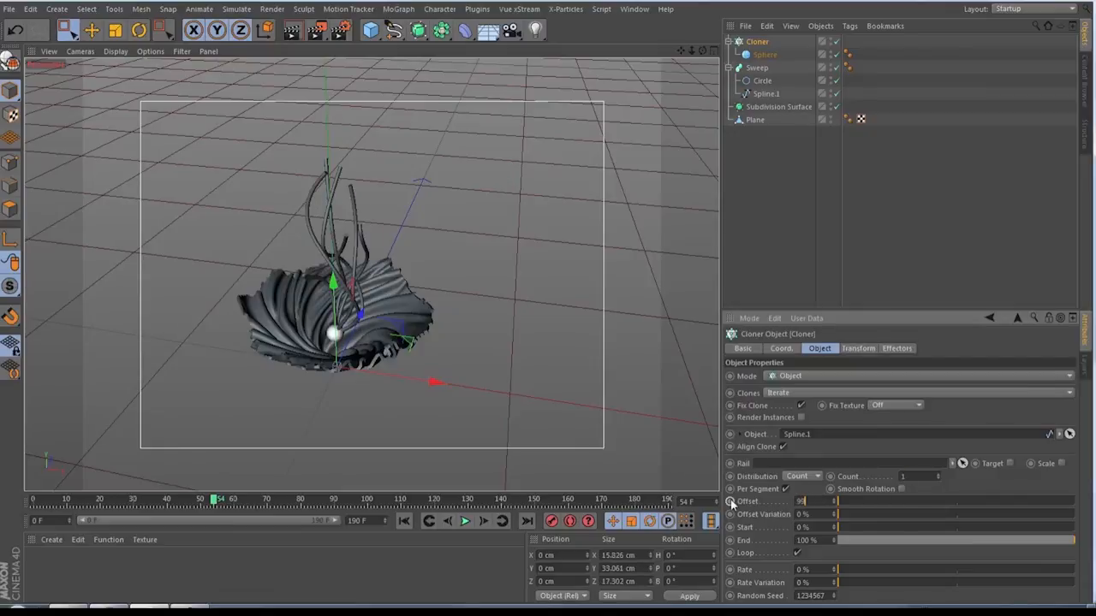
key("Return")
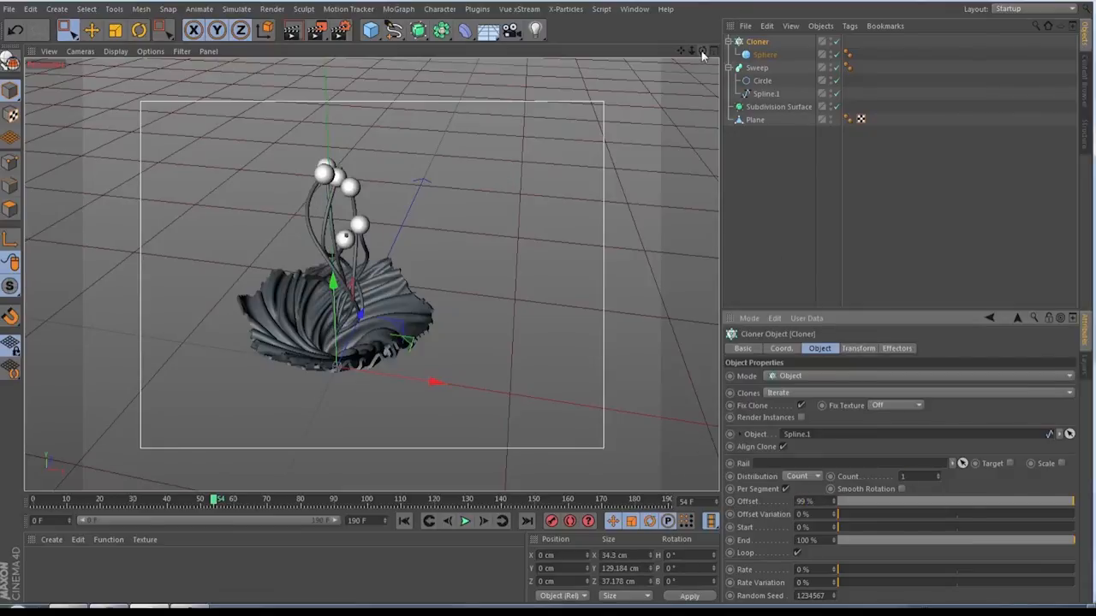
- Return the animation to frame 0 while viewing the flower from several sides
left_click_drag(702, 53, 814, 69)
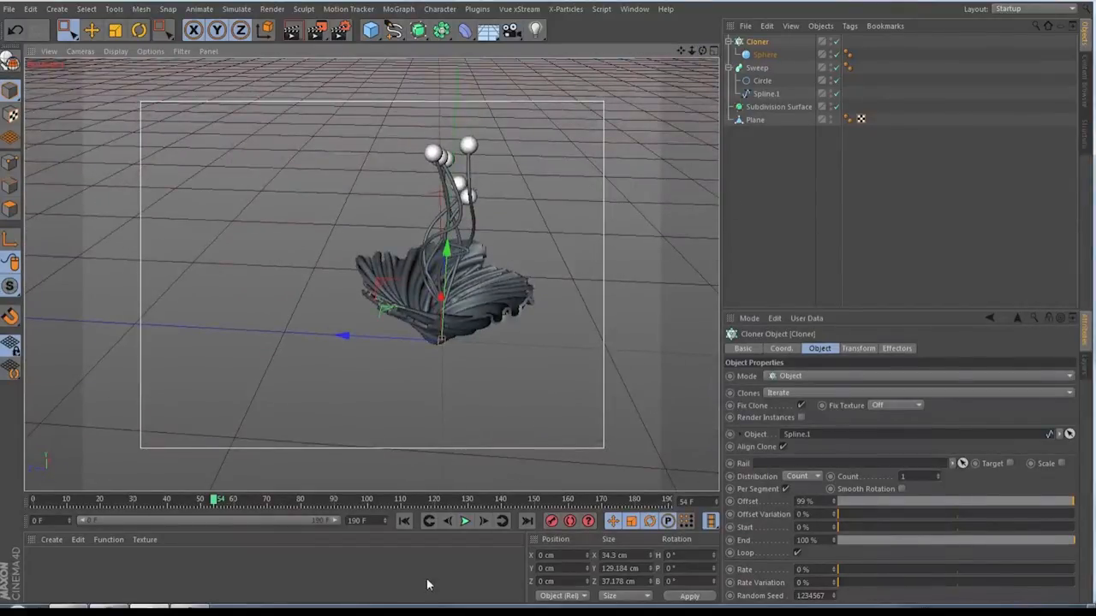
left_click(404, 520)
left_click_drag(704, 52, 667, 79)
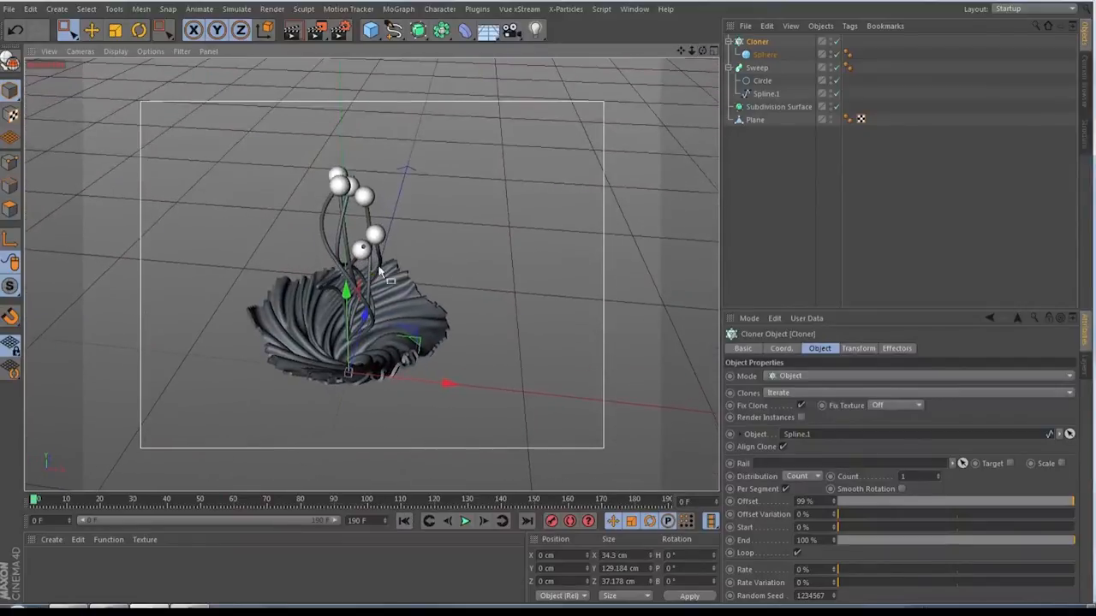
- Set the intermediate points of Spline.1 to Uniform so the spheres align with the stem ends
scroll(381, 273, "up", 5)
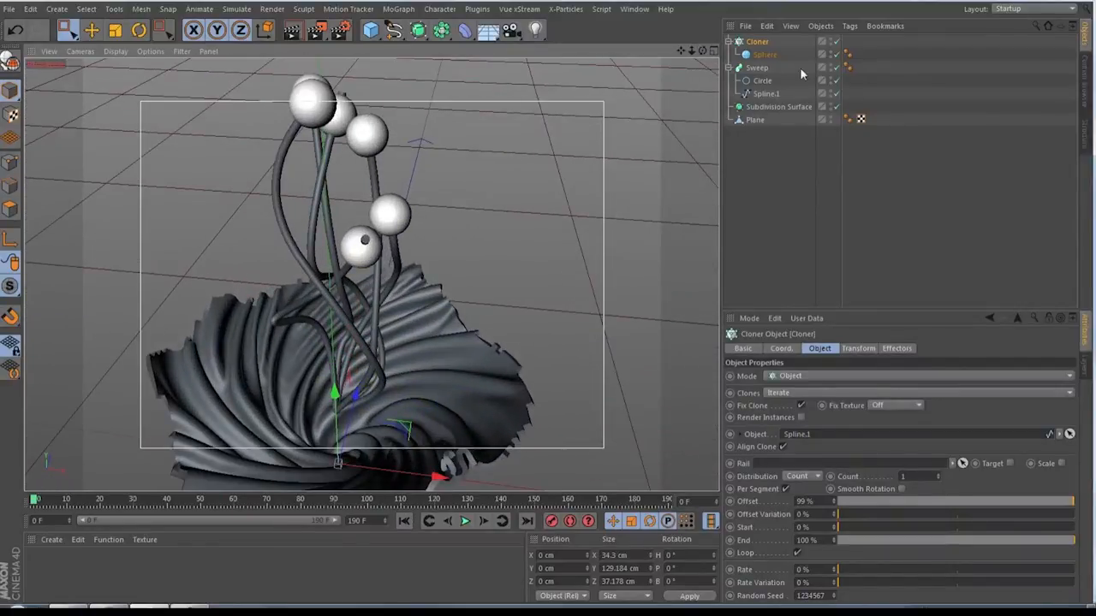
left_click(767, 93)
left_click(858, 404)
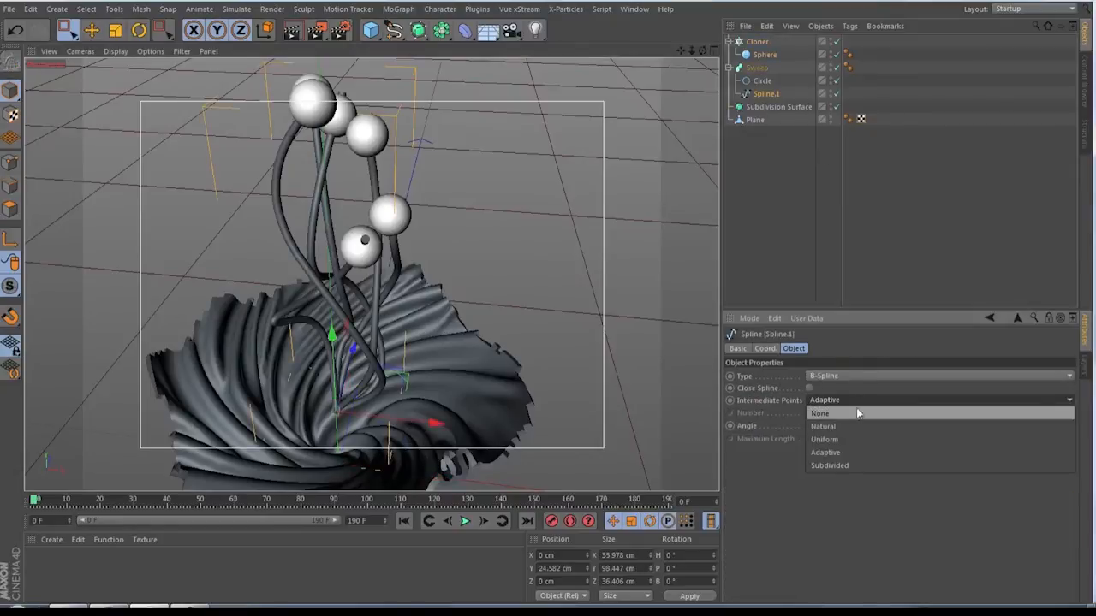
left_click(848, 428)
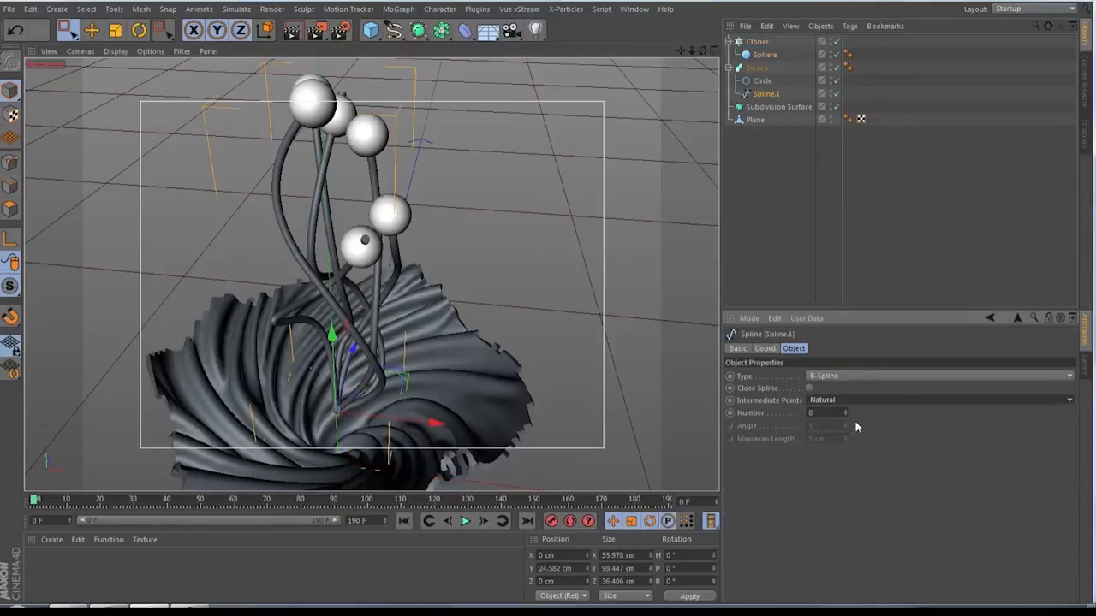
scroll(859, 403, "down", 1)
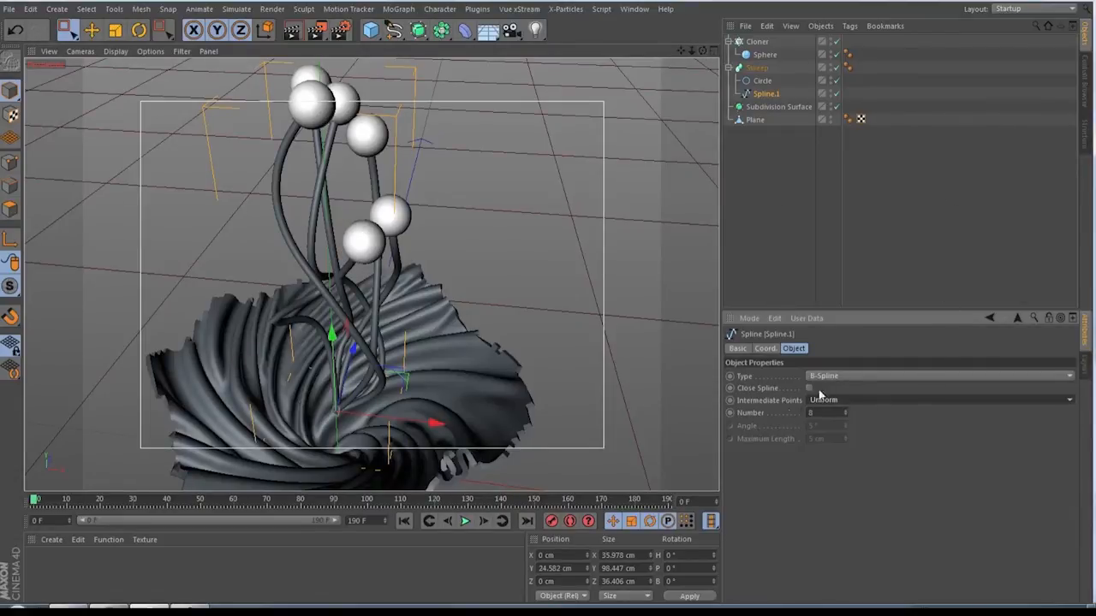
- Compare the whole flower with the Instagram reference image and switch back to Cinema 4D
left_click_drag(692, 51, 617, 51)
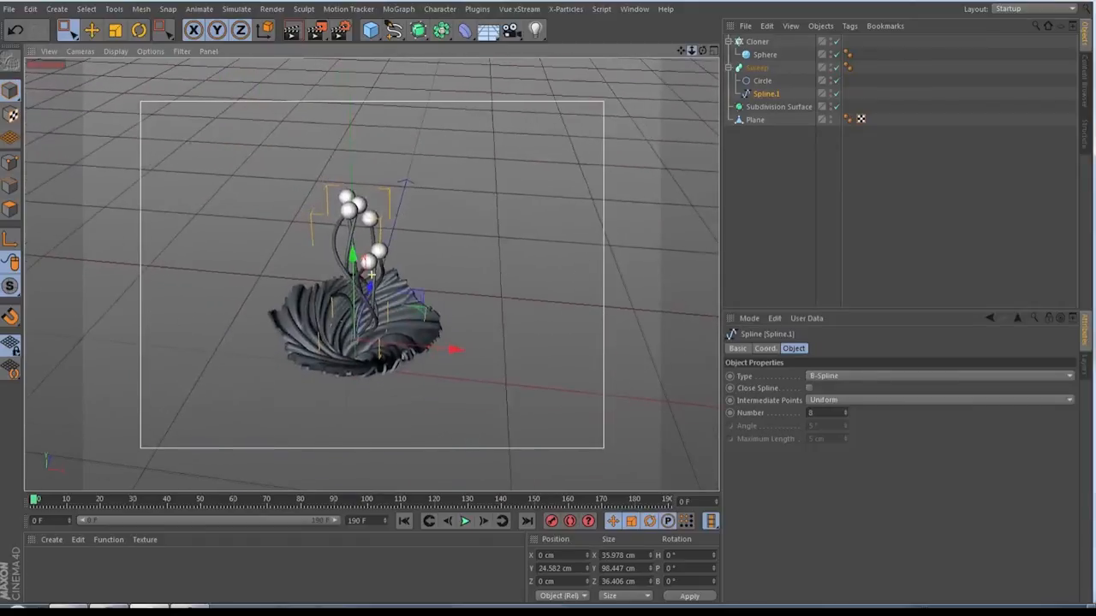
left_click_drag(704, 50, 738, 61)
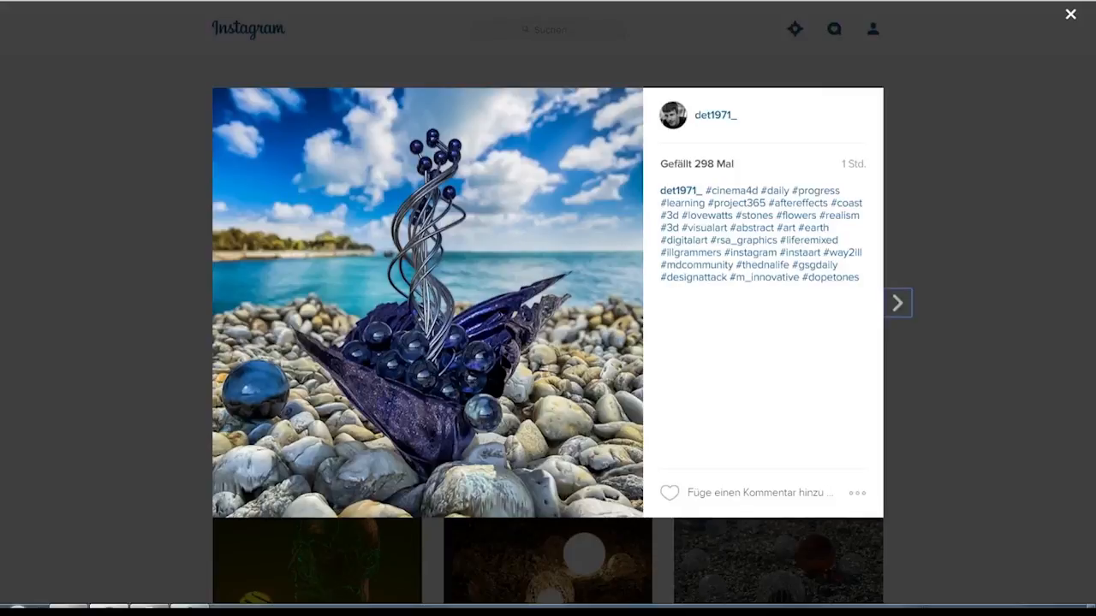
left_click(147, 611)
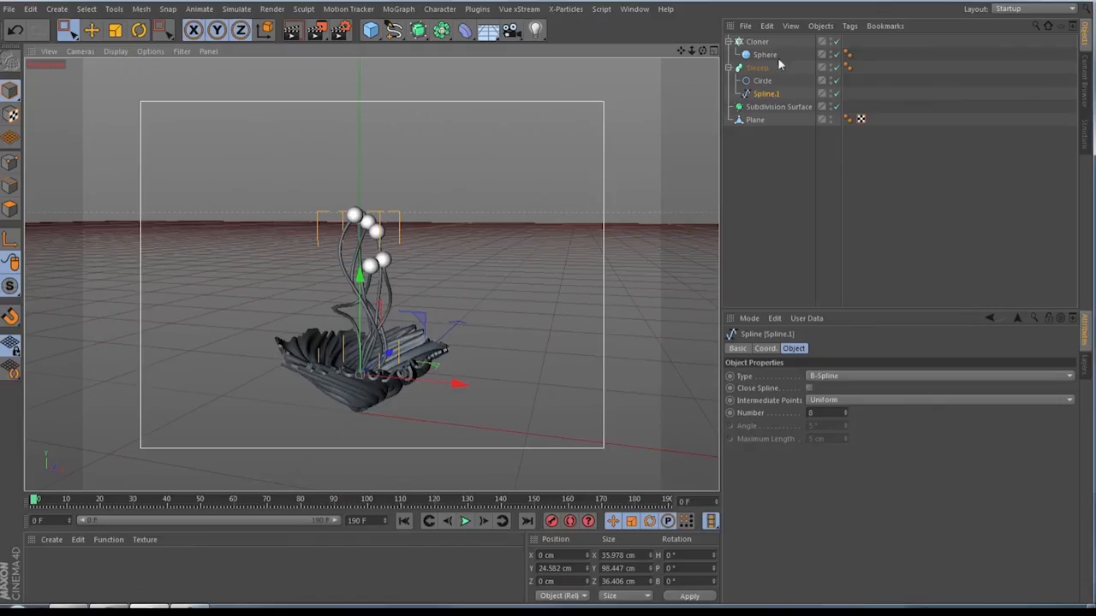
- Add a sphere primitive with a radius of 6 cm and 18 segments
left_click_drag(701, 52, 660, 95)
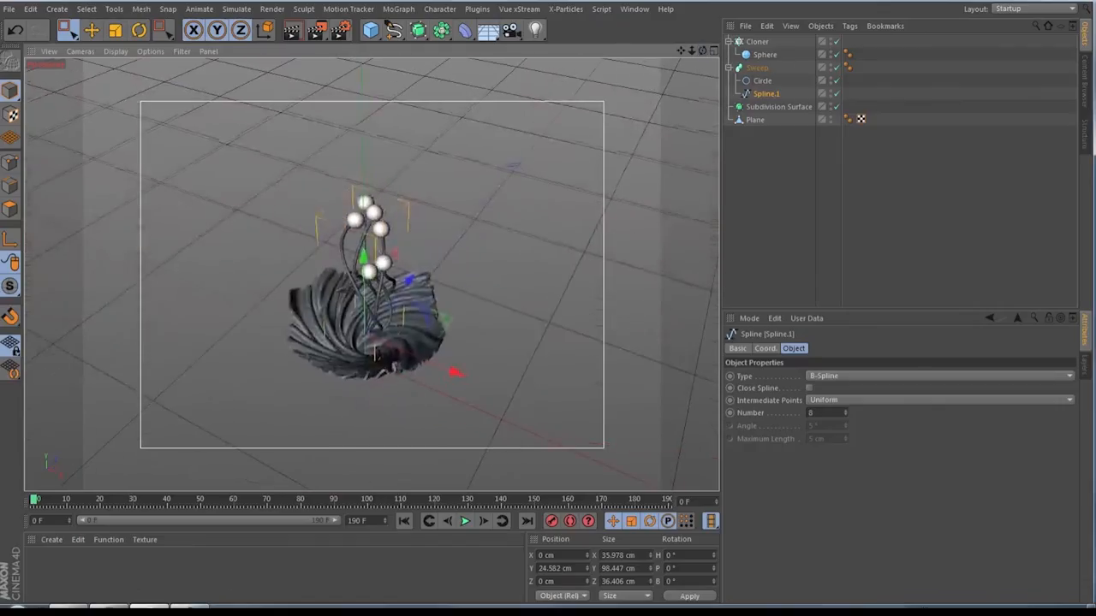
left_click(370, 30)
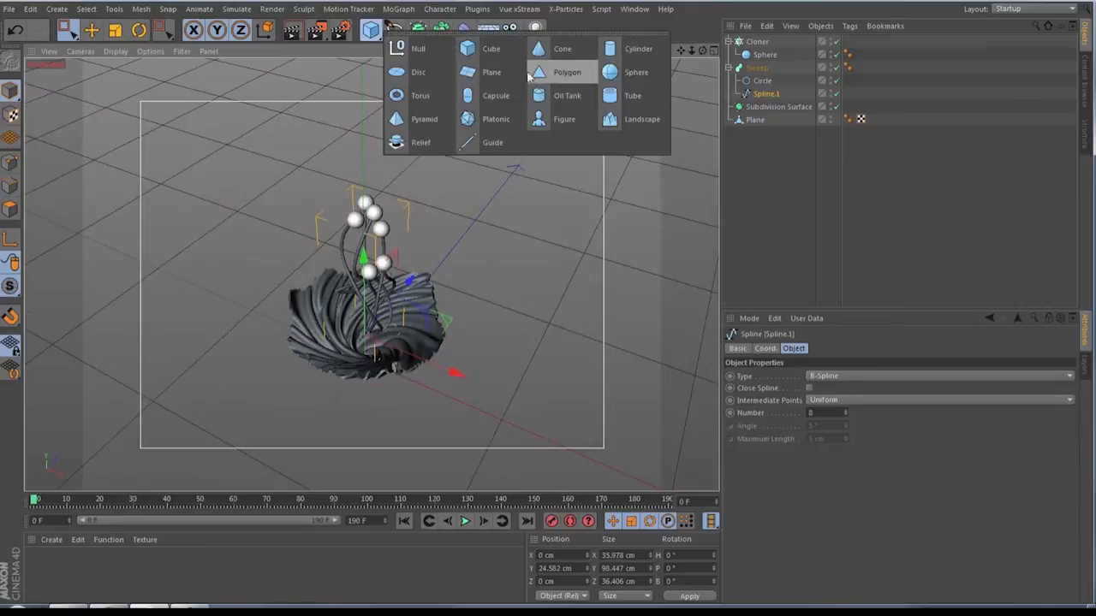
left_click(629, 73)
double_click(820, 377)
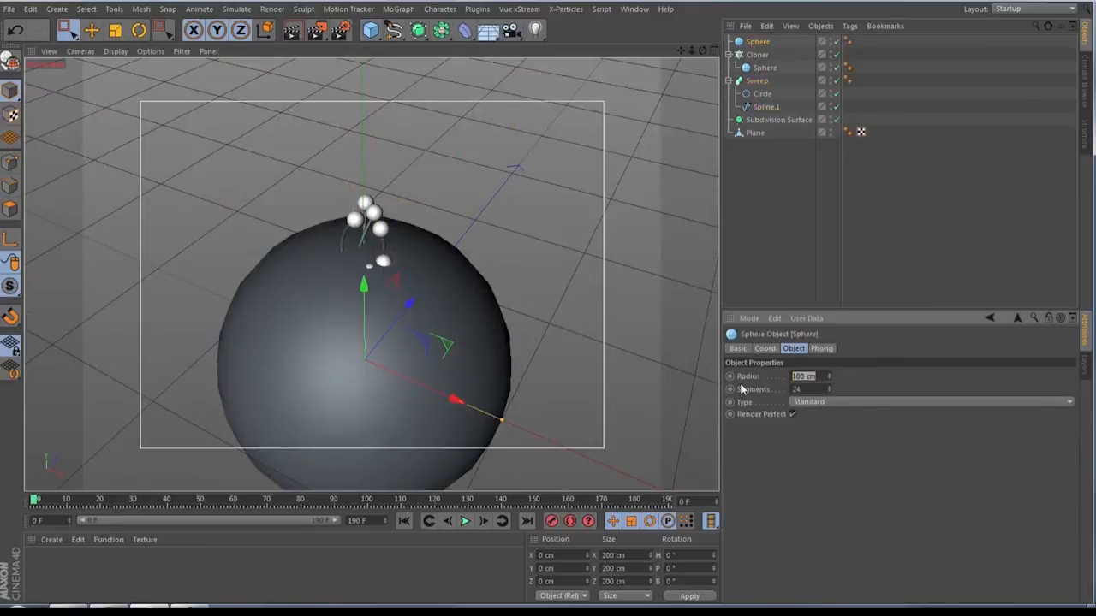
type("5")
double_click(810, 390)
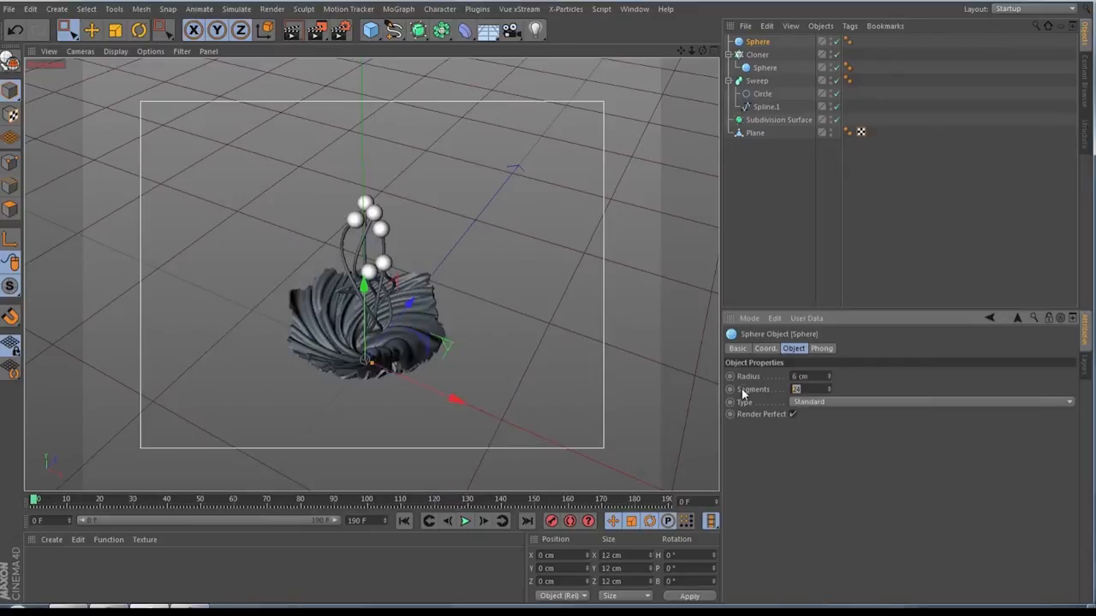
type("18")
key("Return")
- Raise the new sphere to about 43 cm in Y inside the flower and put it into a new Cloner
left_click(92, 30)
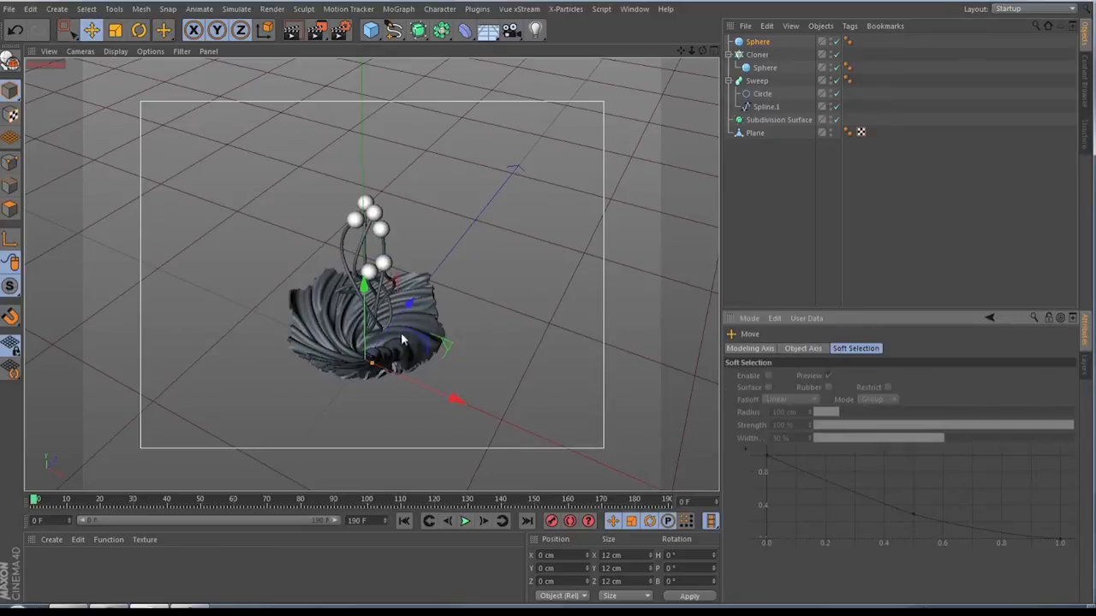
left_click_drag(363, 310, 364, 257)
left_click(408, 10)
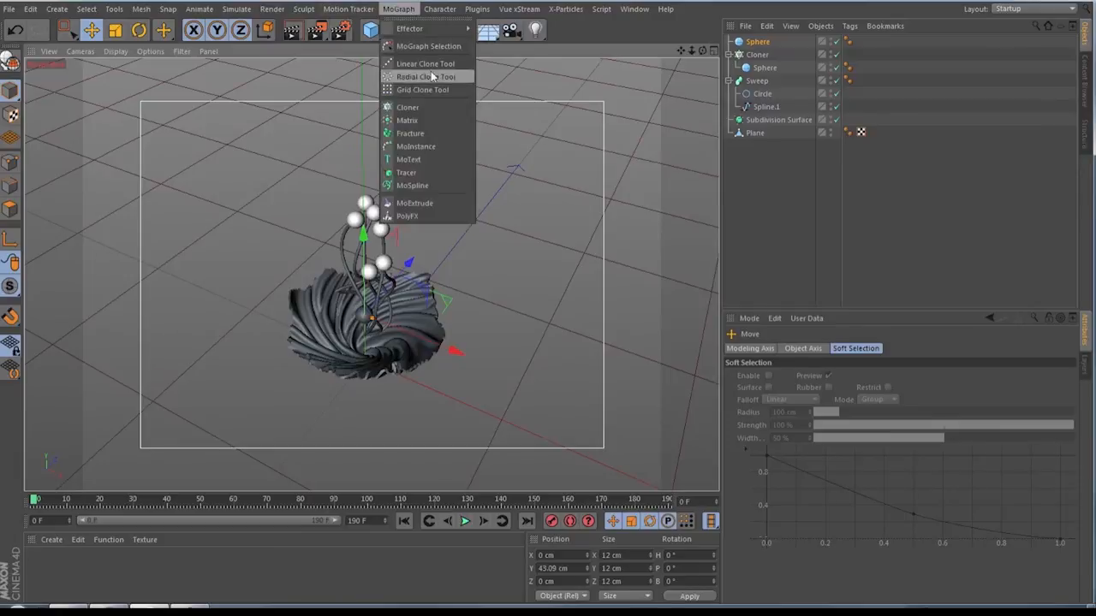
left_click(422, 108)
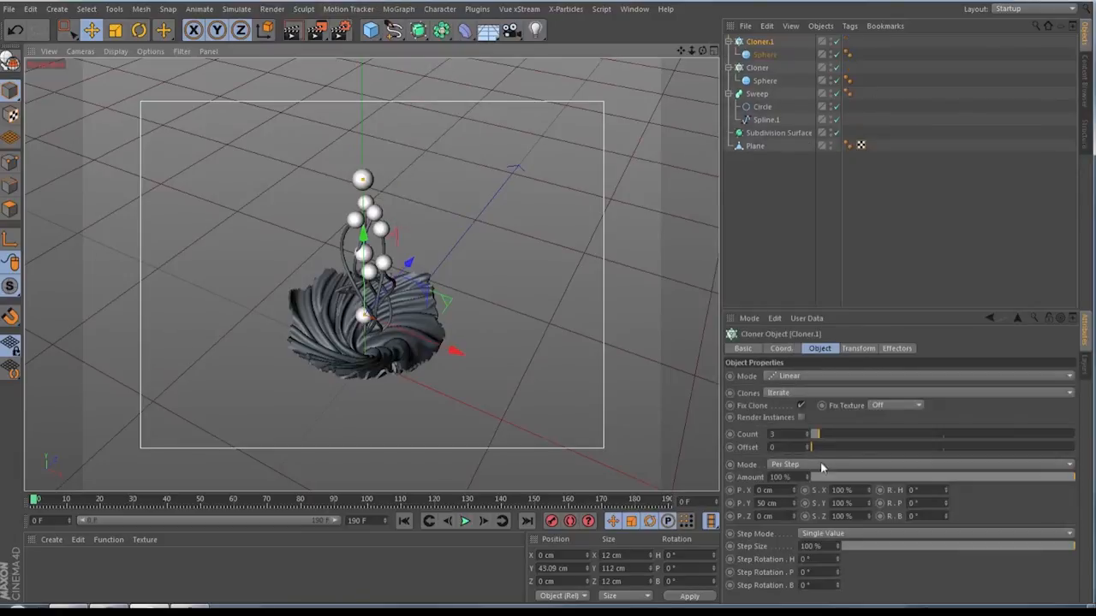
- Switch the new Cloner to Grid Array mode and set its size to 20 cm on all three axes
left_click(791, 377)
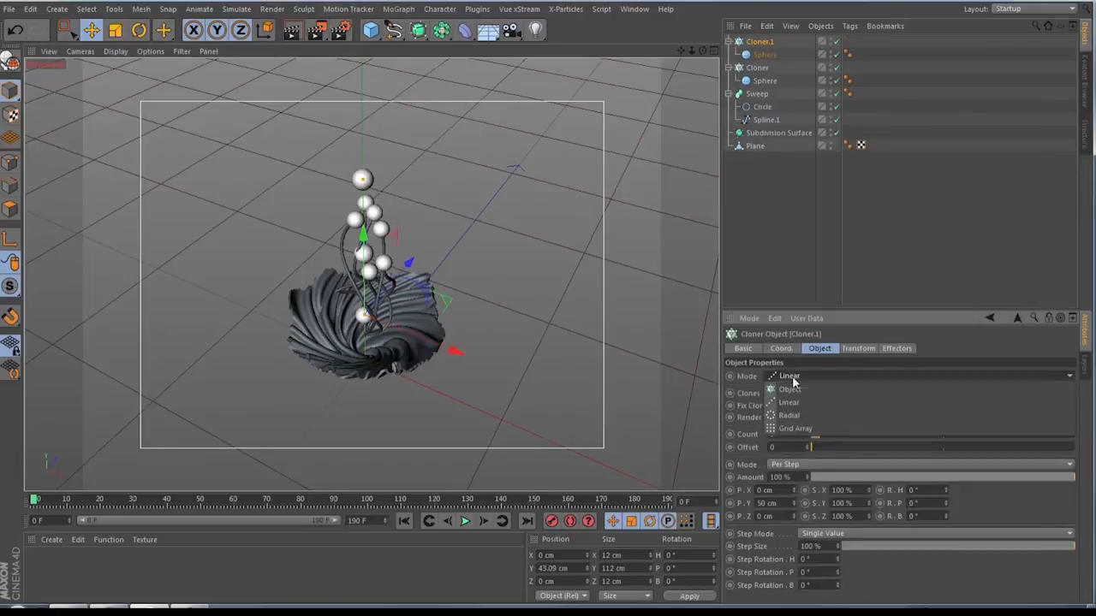
left_click(791, 429)
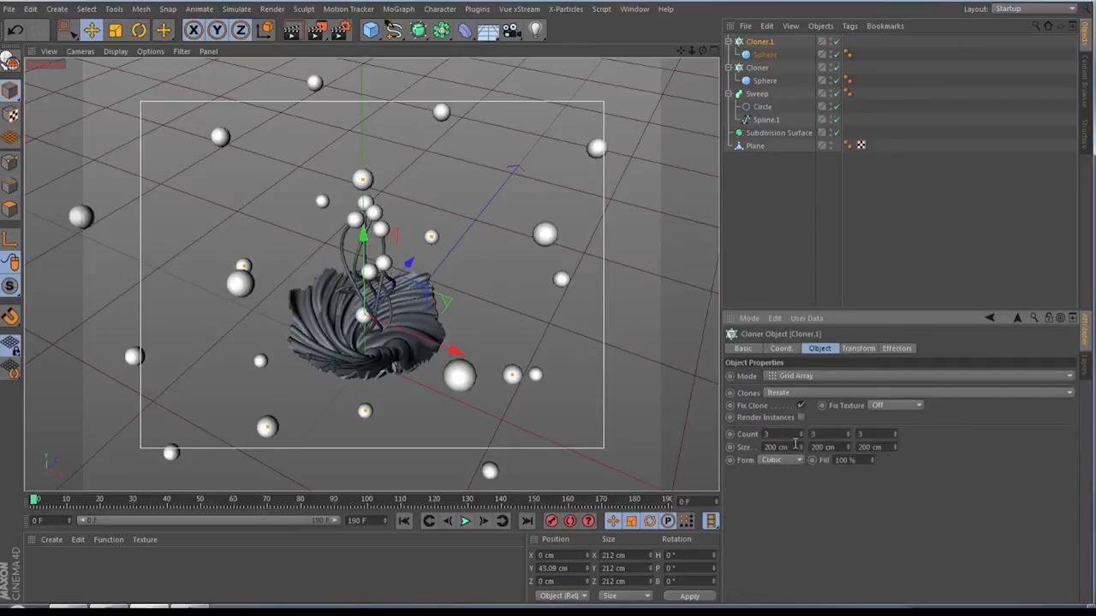
left_click(790, 447)
type("20")
key("Tab")
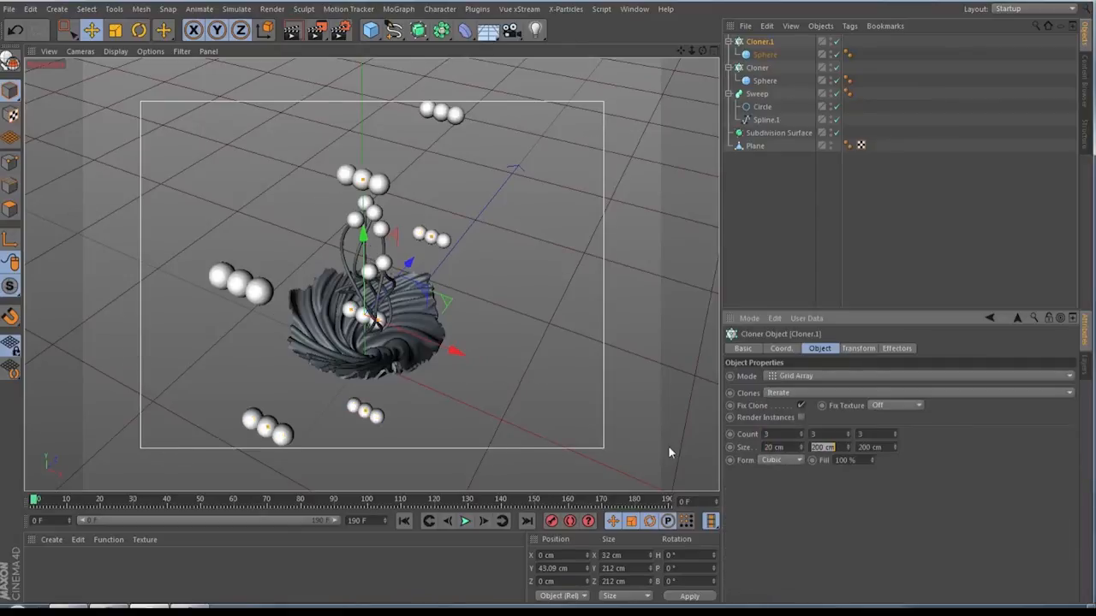
type("20")
key("Tab")
type("20")
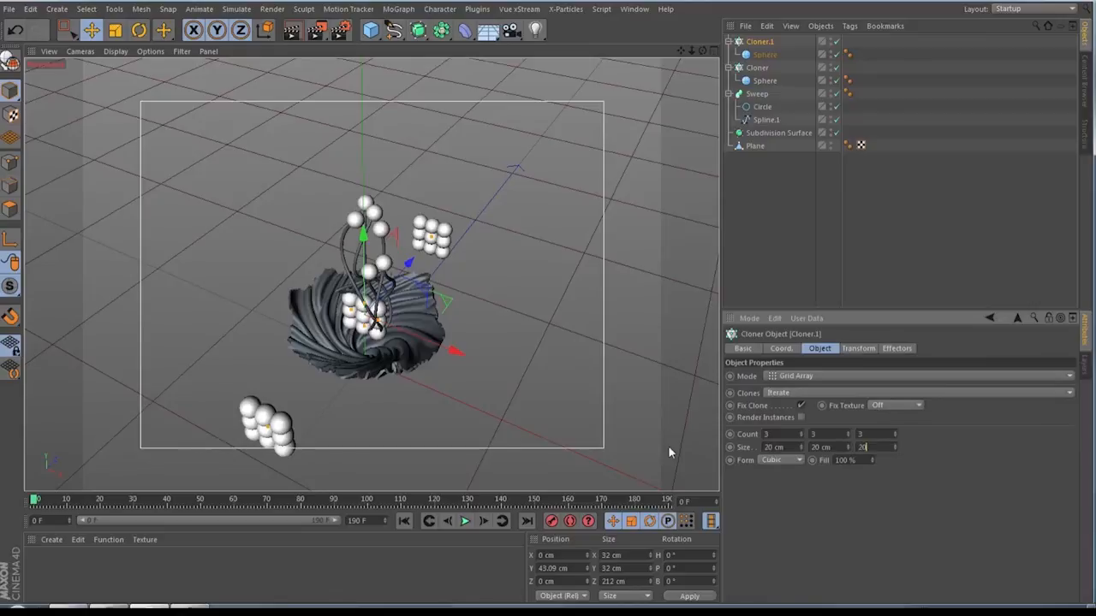
key("Return")
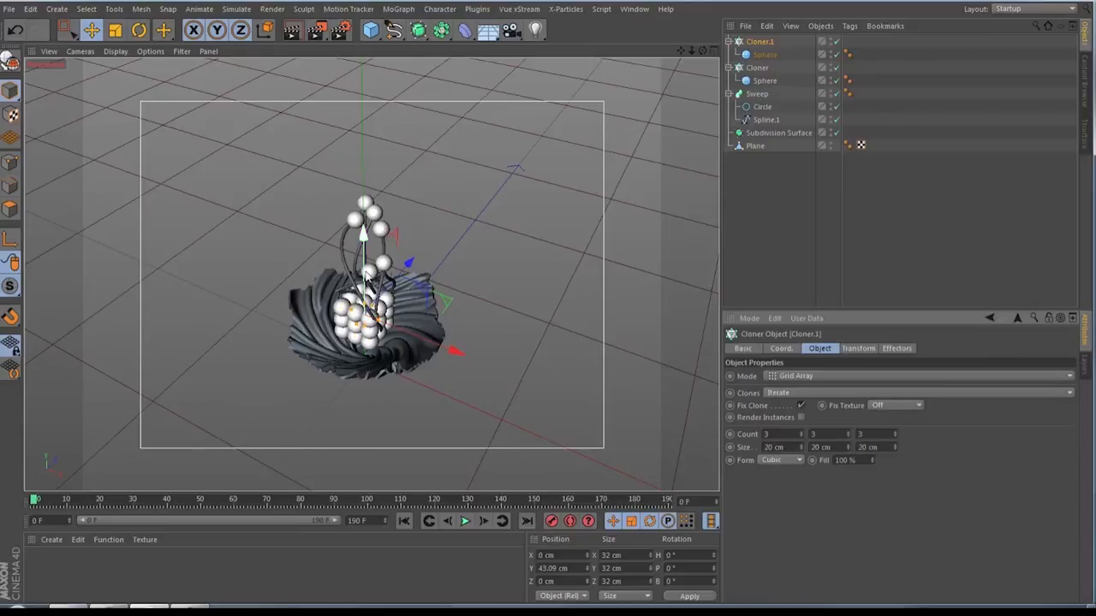
- Raise the sphere grid to about 51 cm in Y and enlarge it to about 26 x 23 x 22 cm
left_click_drag(366, 278, 369, 268)
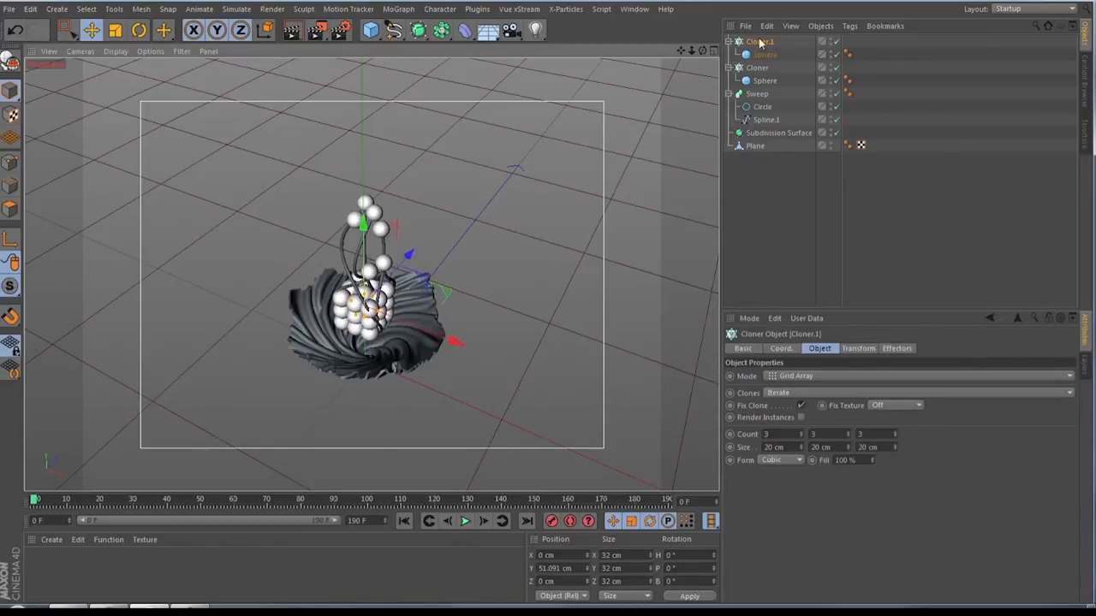
left_click_drag(702, 52, 675, 12)
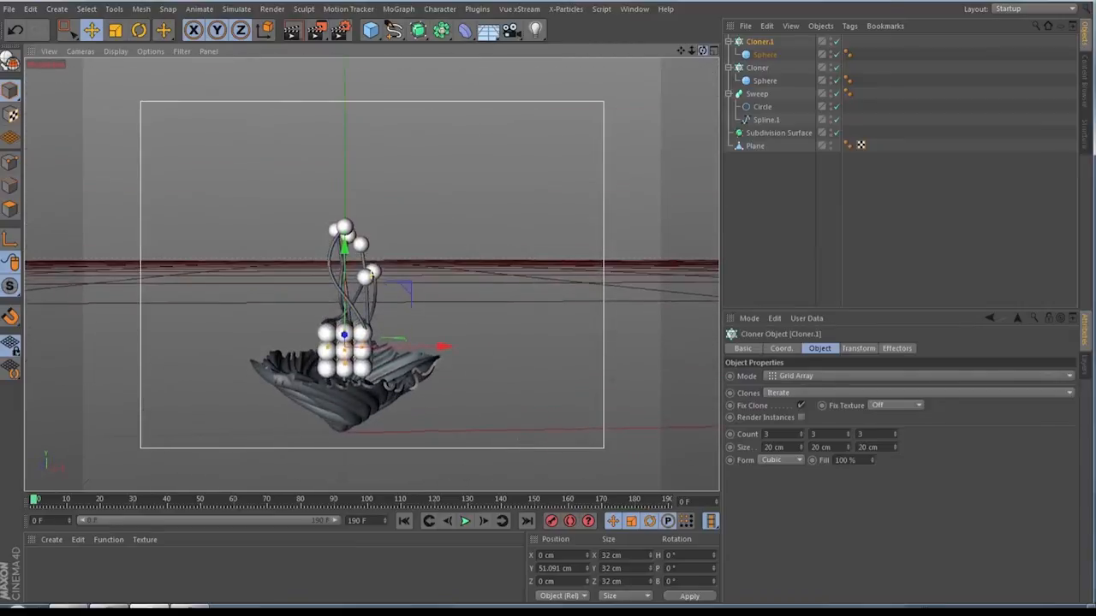
left_click_drag(368, 351, 343, 369)
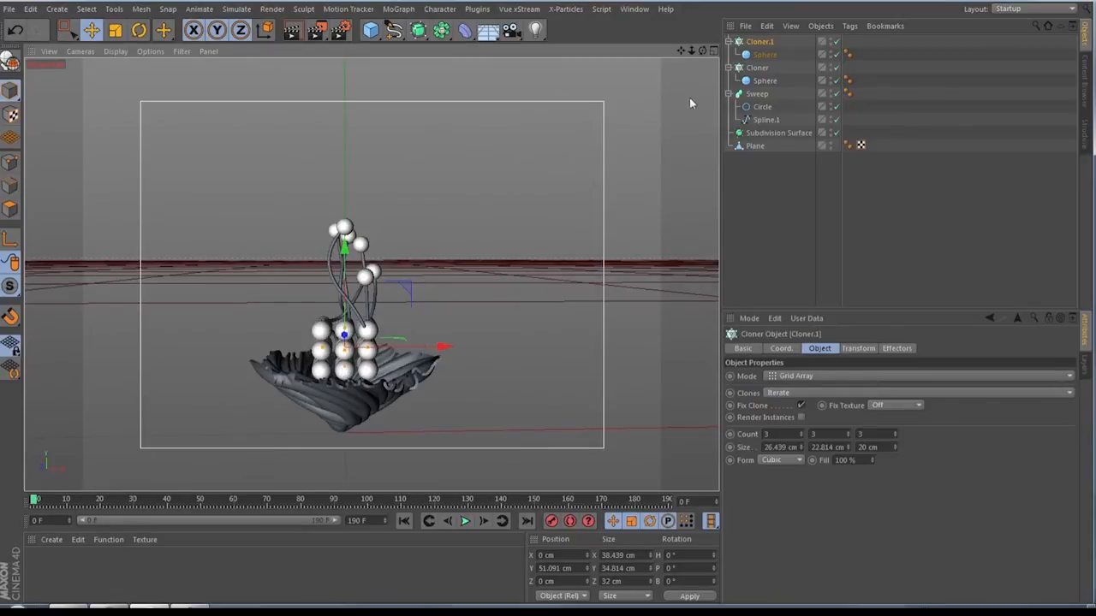
left_click_drag(703, 50, 570, 98)
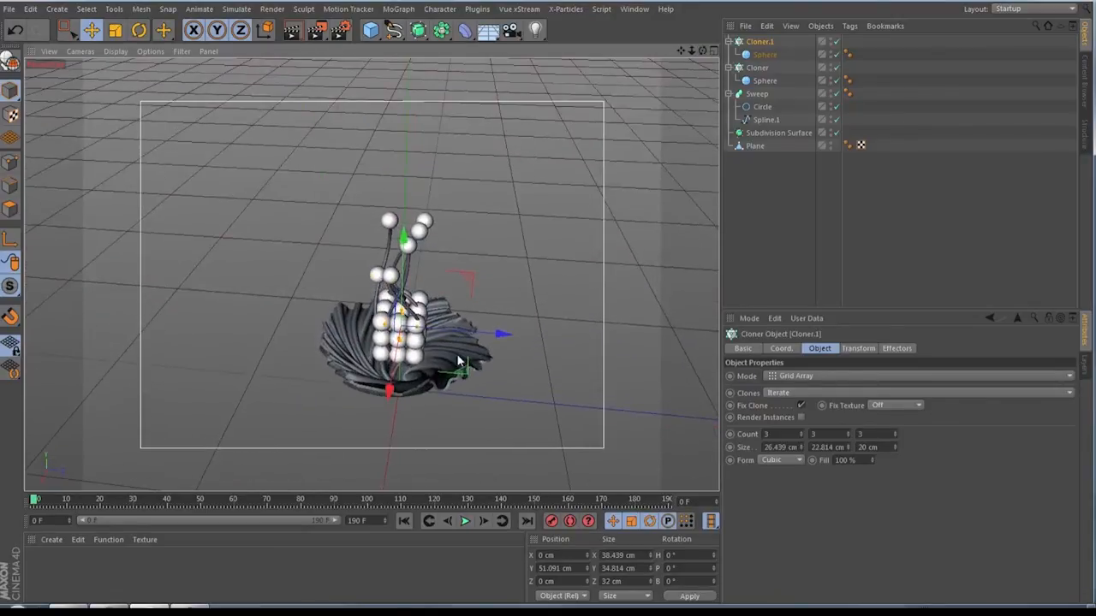
left_click_drag(417, 327, 418, 327)
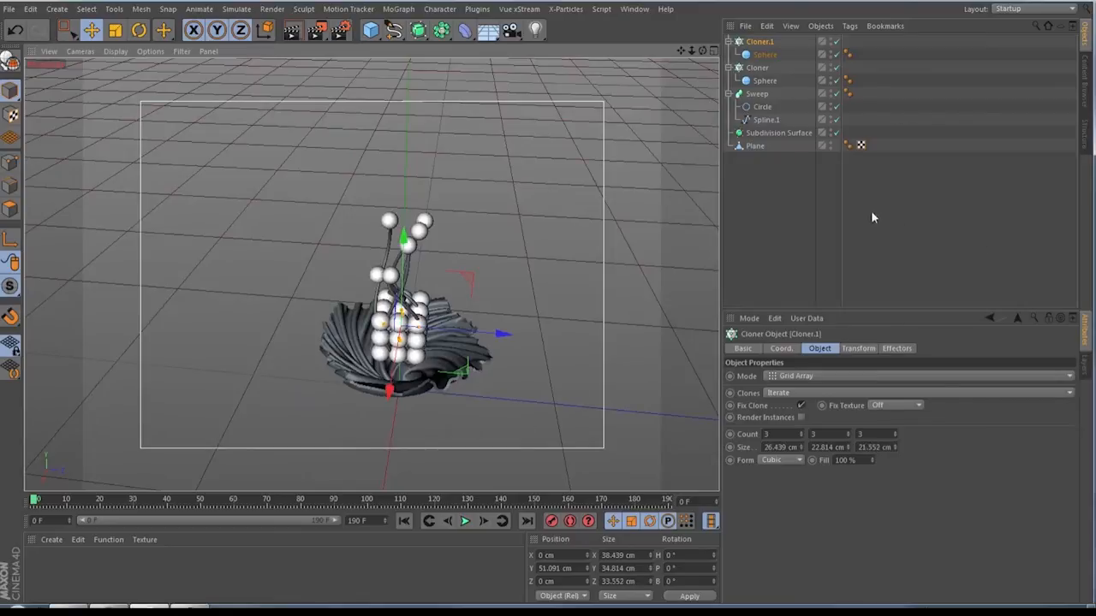
- Collapse the stem Cloner and Sweep hierarchies and give Cloner.1 a Rigid Body tag
left_click(774, 186)
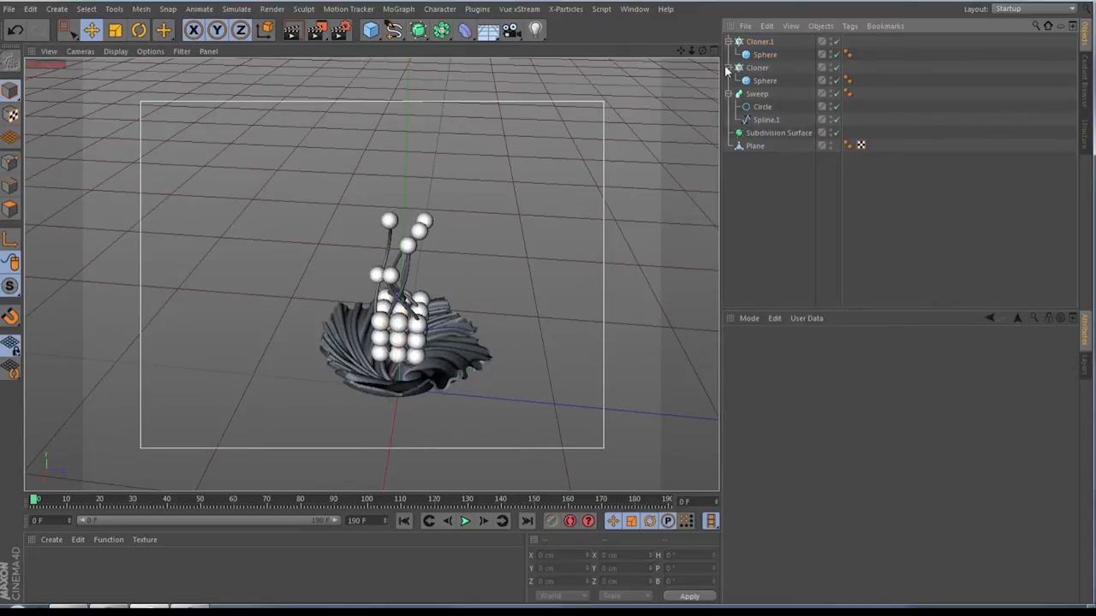
left_click(727, 68)
left_click(727, 81)
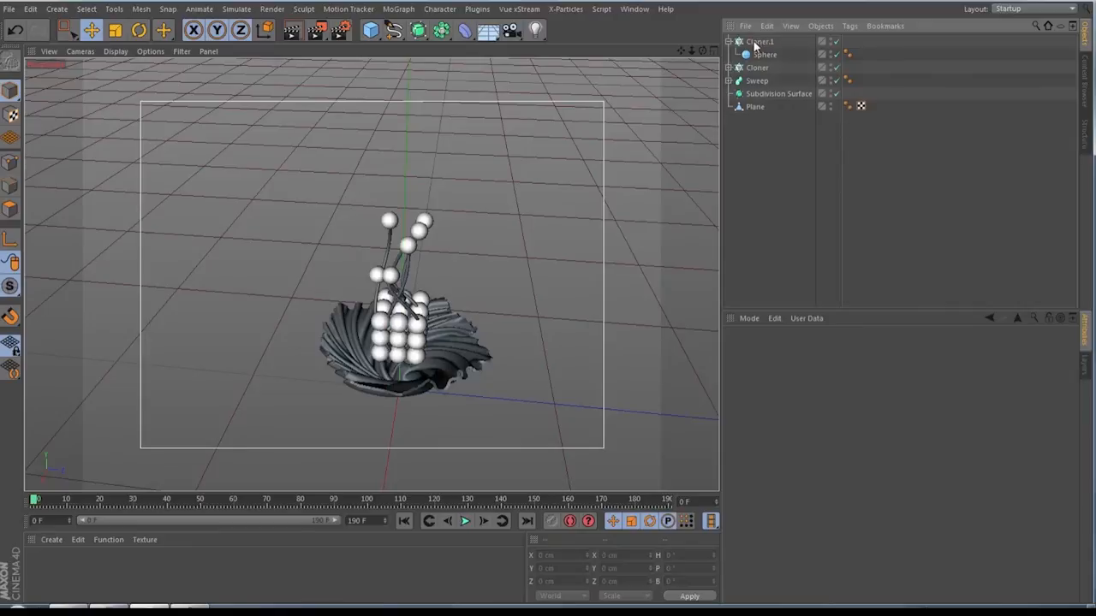
left_click(755, 43)
right_click(753, 43)
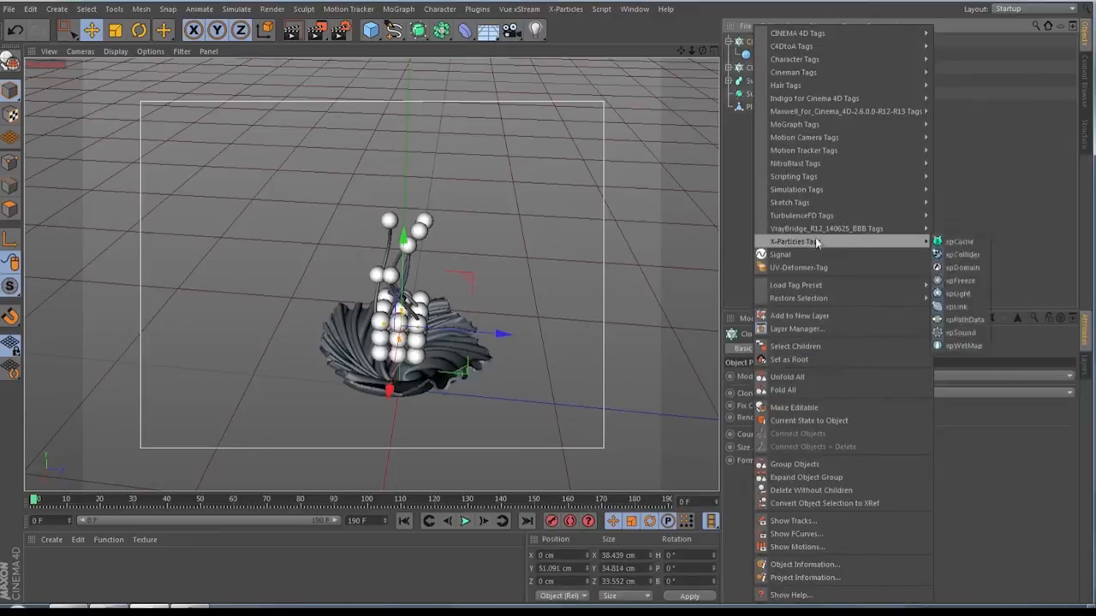
mouse_move(837, 196)
left_click(957, 196)
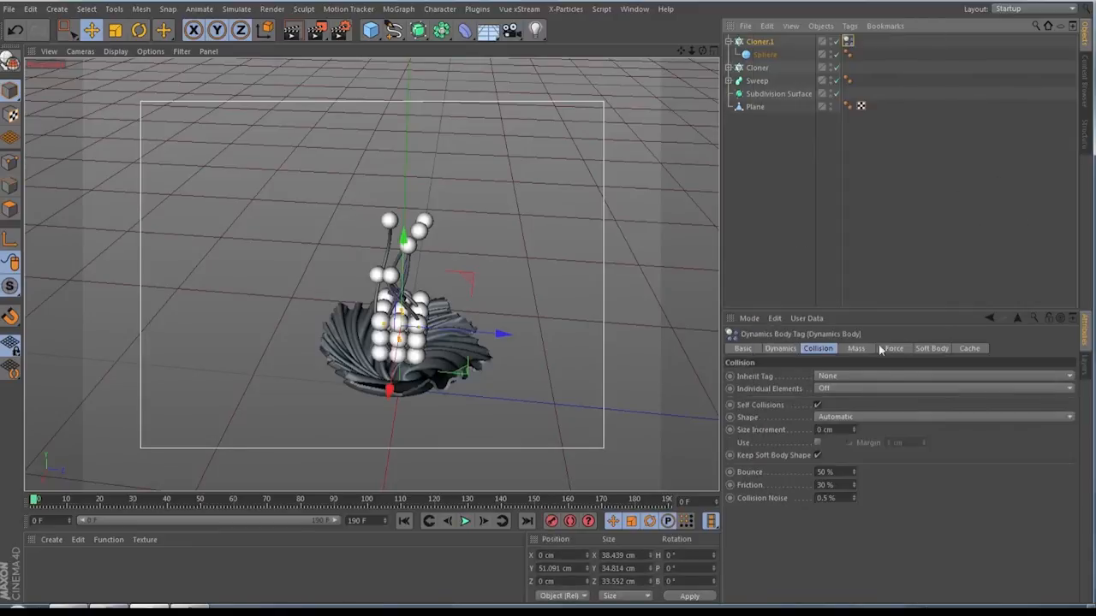
- Set the rigid body's collision to Apply Tag to Children, individual elements to All and shape to Automatic (MoDynamics)
left_click(820, 351)
left_click(834, 377)
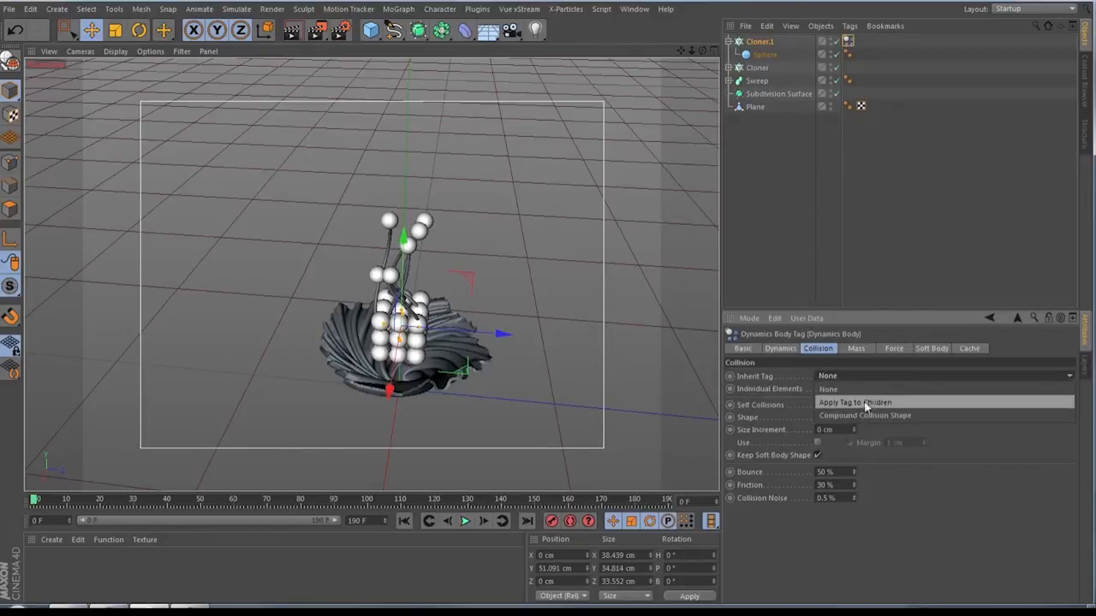
left_click(857, 403)
left_click(835, 388)
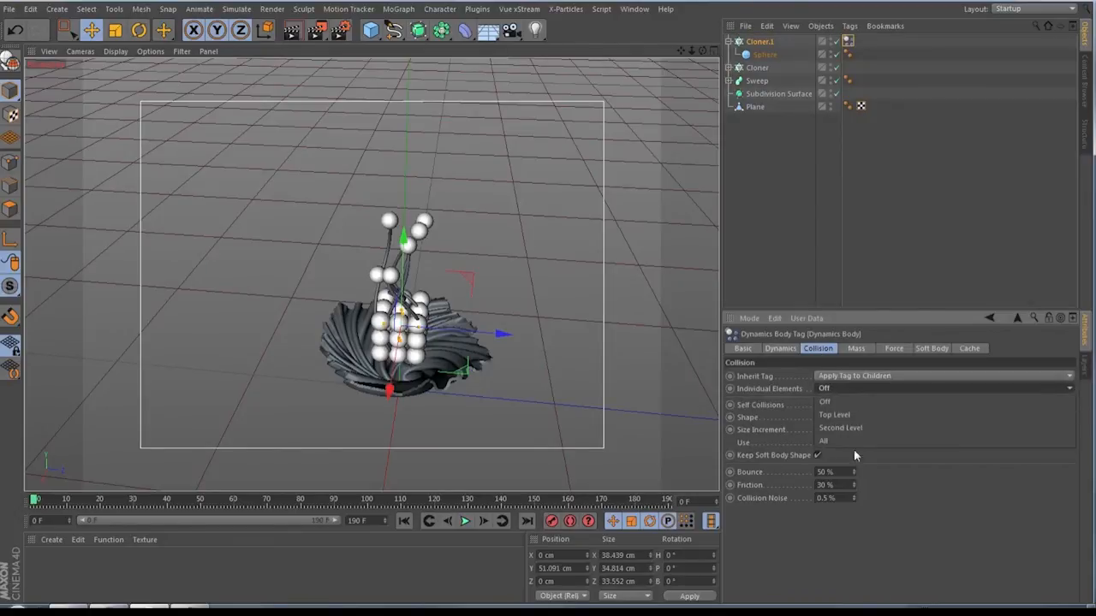
left_click(846, 441)
left_click(844, 417)
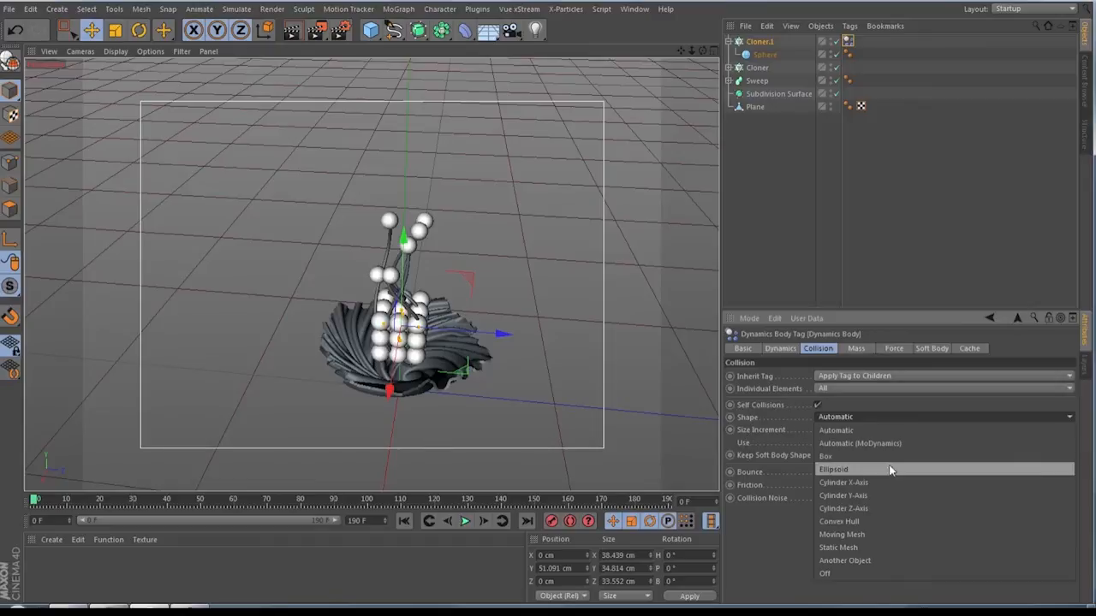
left_click(857, 445)
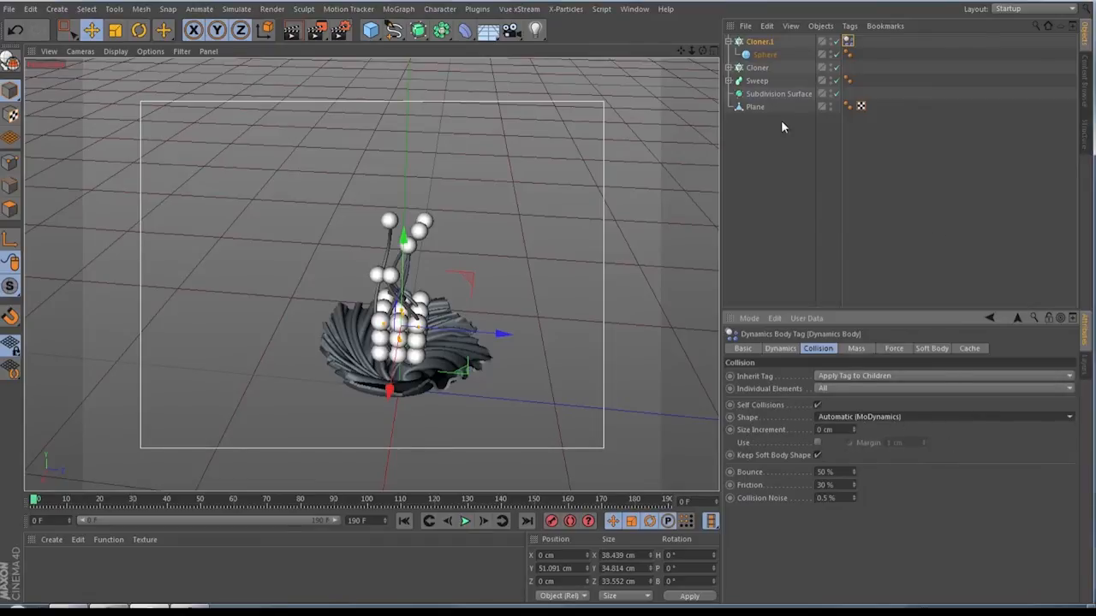
- Add a Collider Body tag to the flower Plane and set its collision shape to Static Mesh
left_click(749, 106)
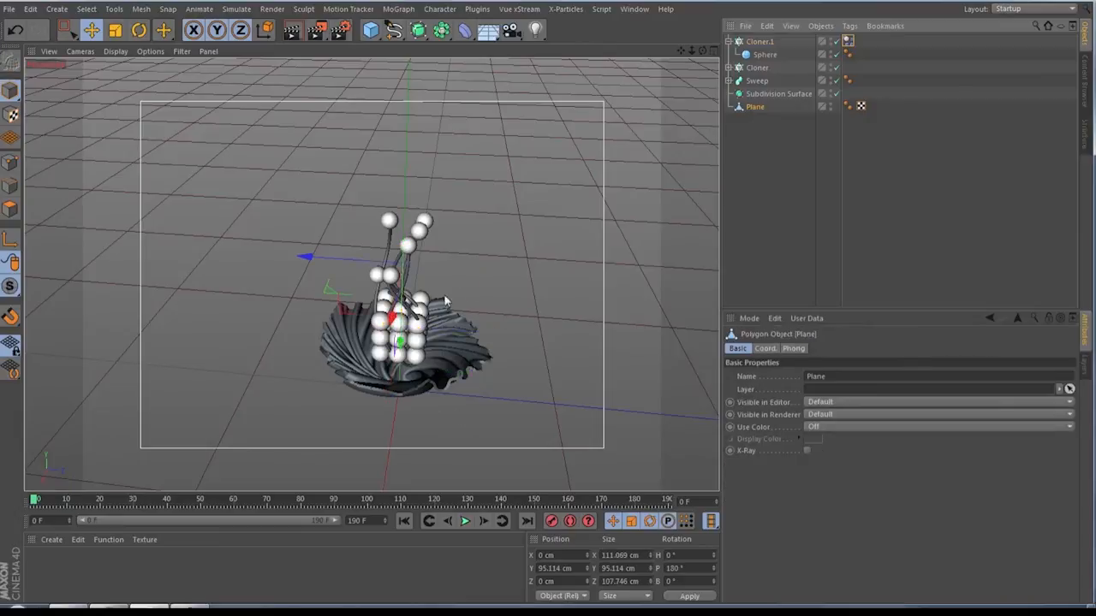
right_click(759, 109)
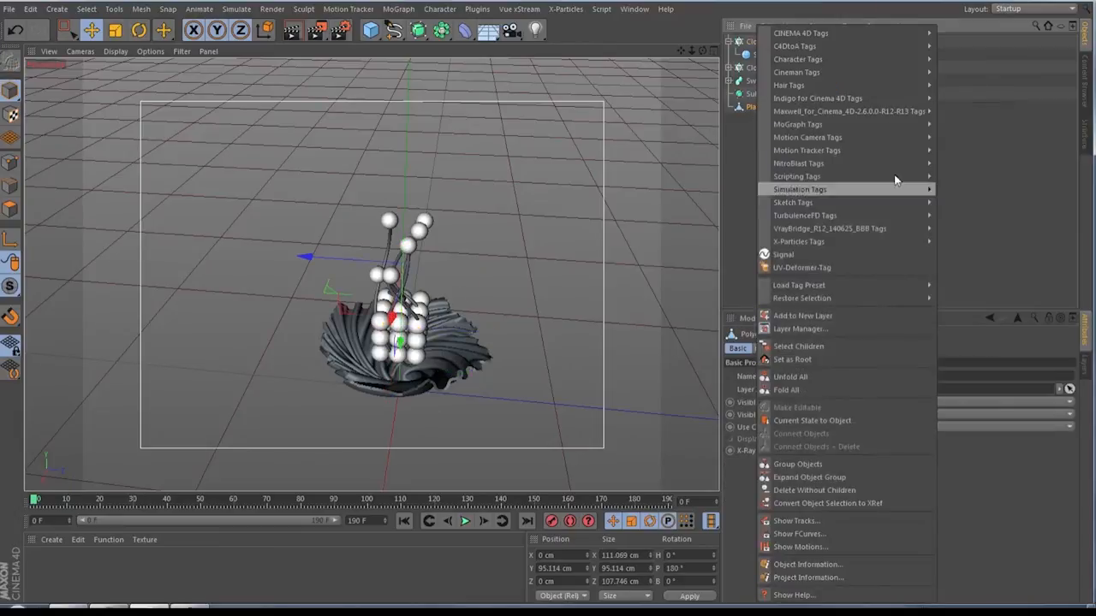
mouse_move(894, 182)
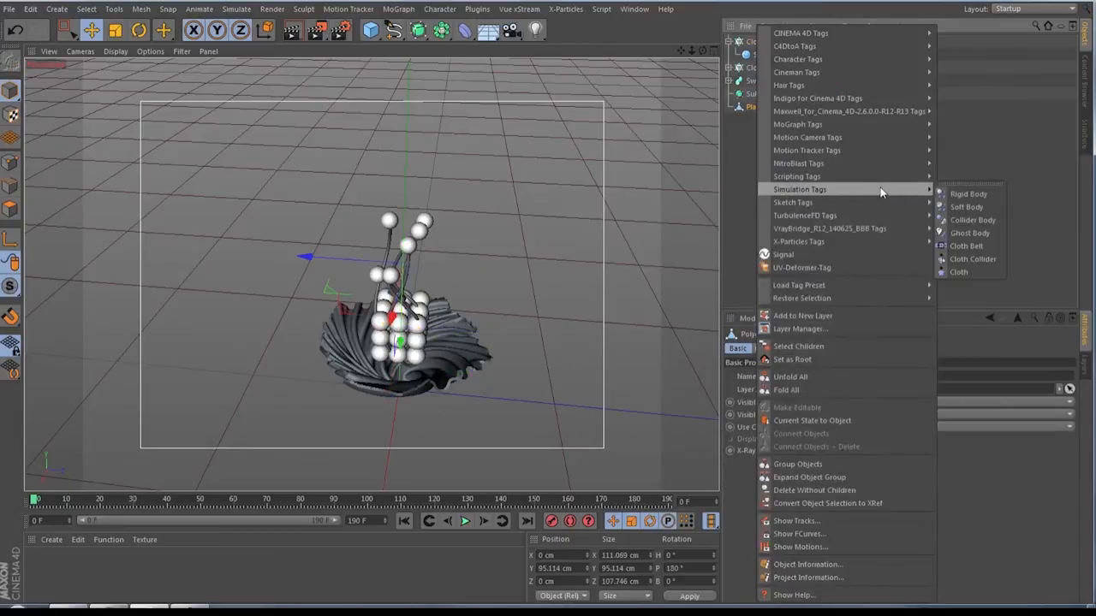
left_click(973, 222)
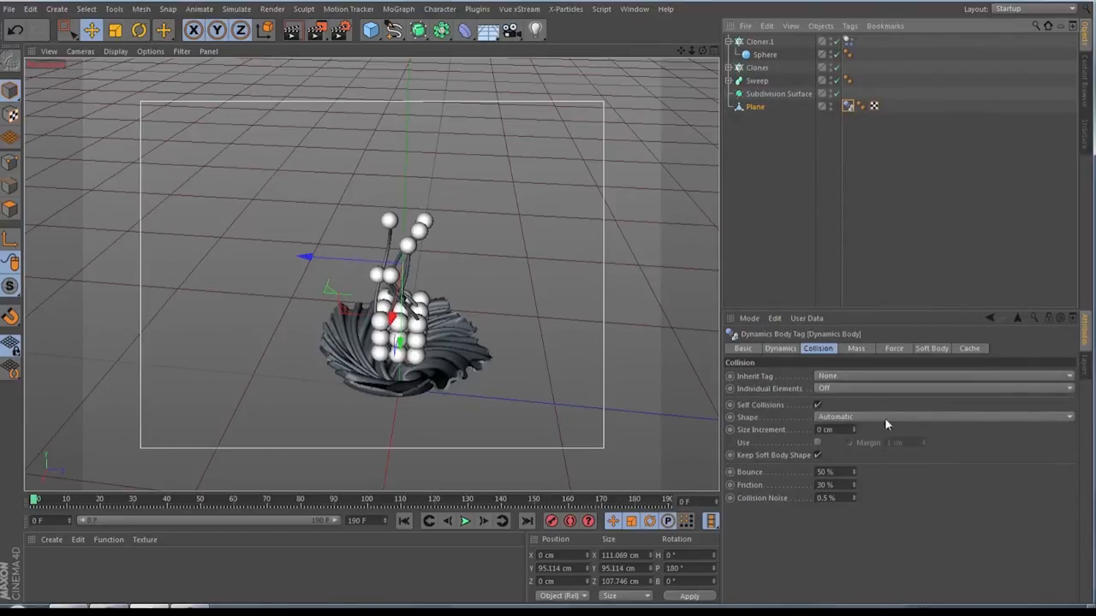
left_click(845, 418)
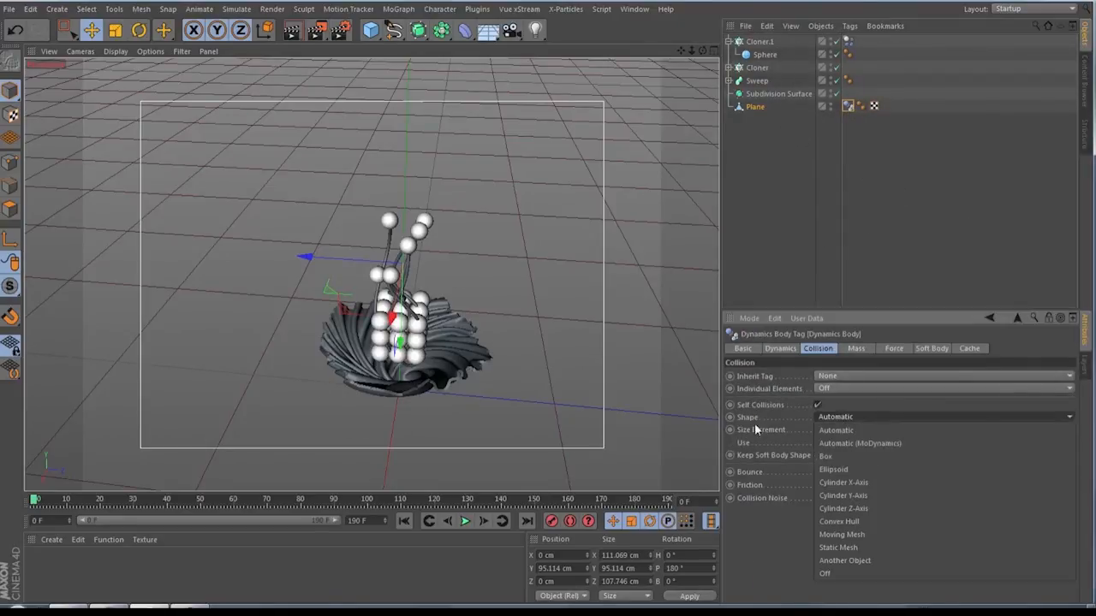
left_click(860, 549)
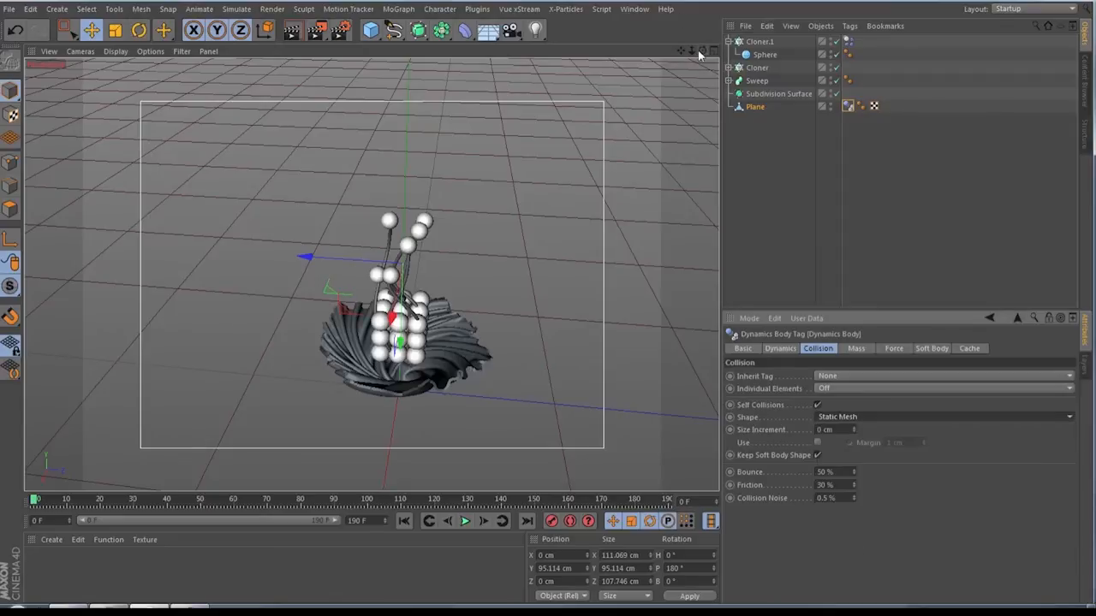
- View the flower from several sides and play the simulation to drop the cloned spheres into it
mouse_move(702, 50)
left_mouse_down()
mouse_move(629, 38)
mouse_move(612, 21)
mouse_move(697, 62)
mouse_move(702, 49)
left_mouse_up()
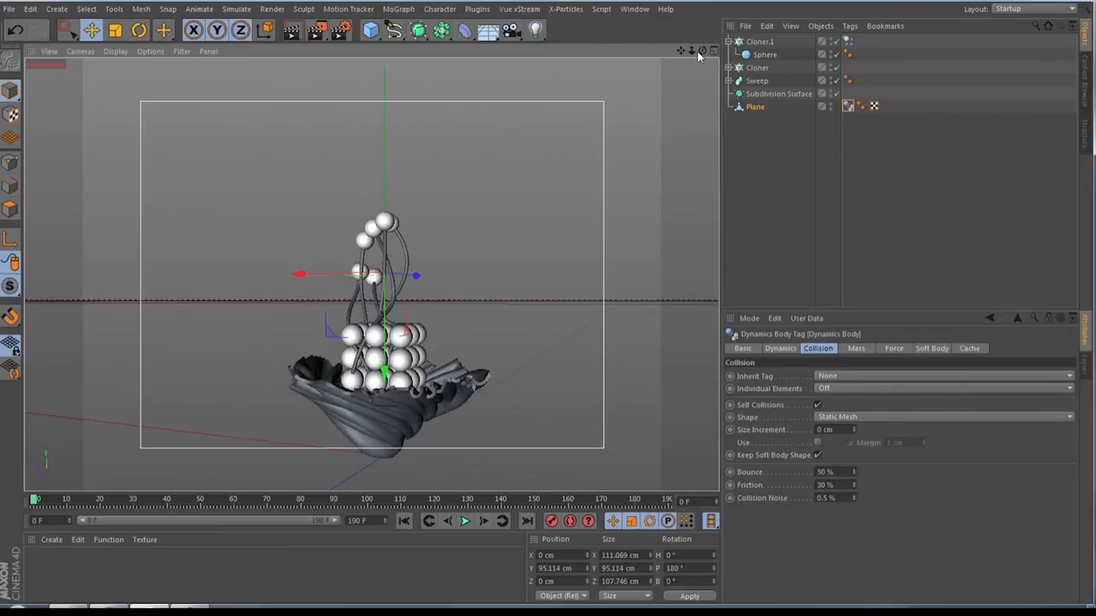
mouse_move(702, 51)
left_mouse_down()
mouse_move(695, 63)
mouse_move(703, 51)
left_mouse_up()
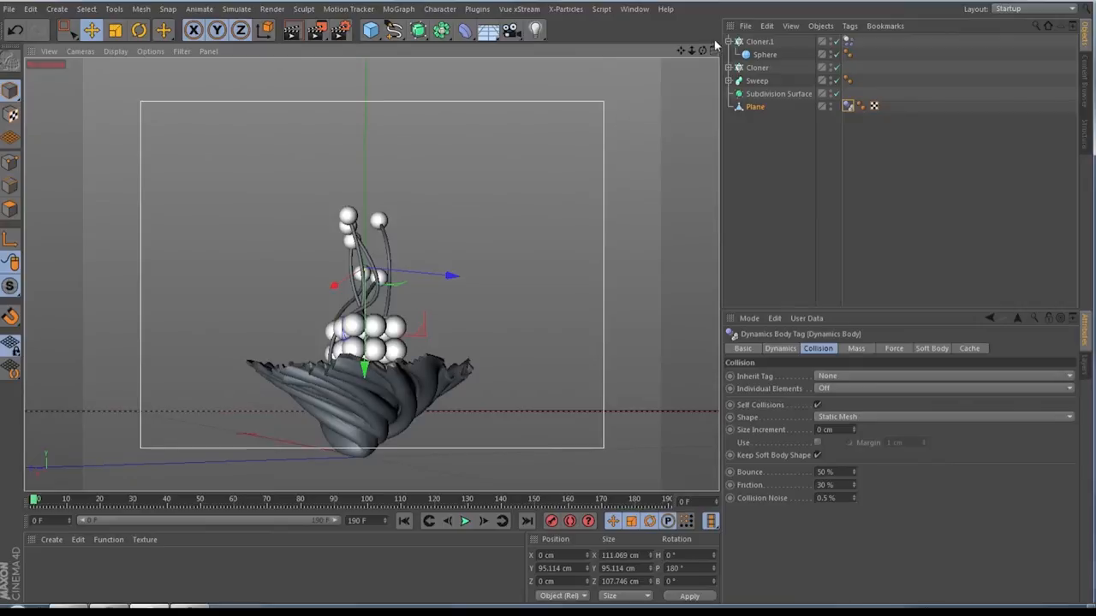
left_click_drag(703, 50, 668, 162)
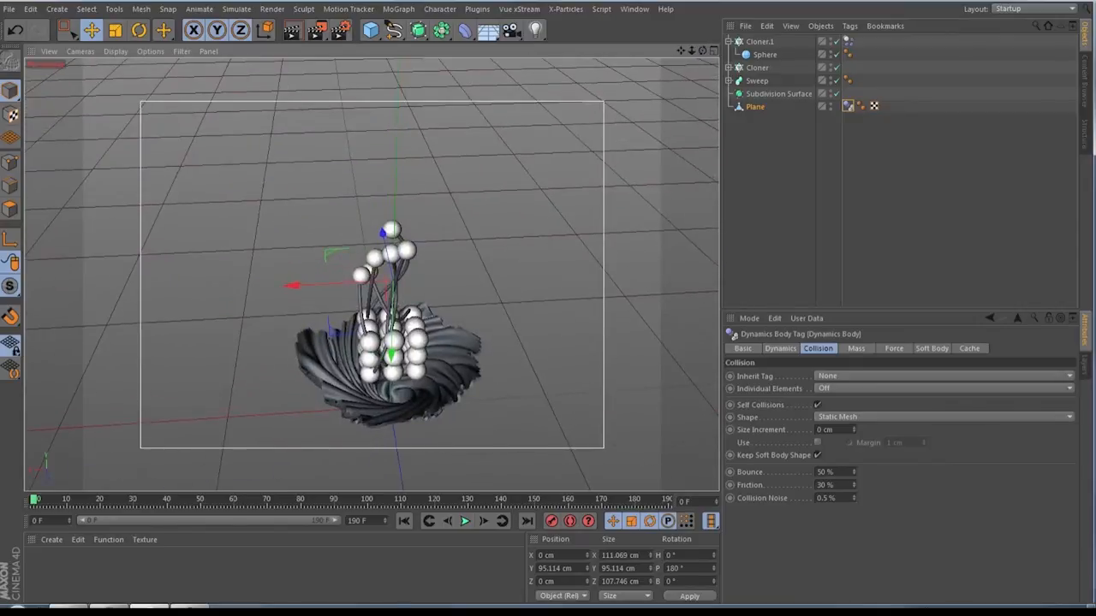
left_click(465, 522)
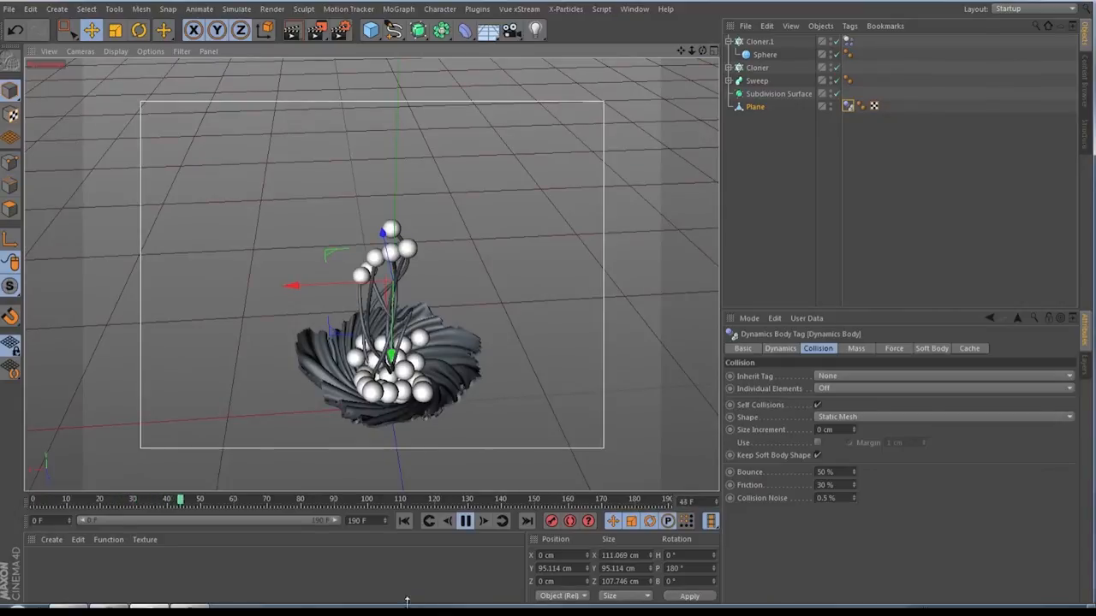
- Set Cloner.1's second grid count to 4 and replay the simulation from the first frame to drop the spheres again
left_click(465, 521)
left_click(404, 520)
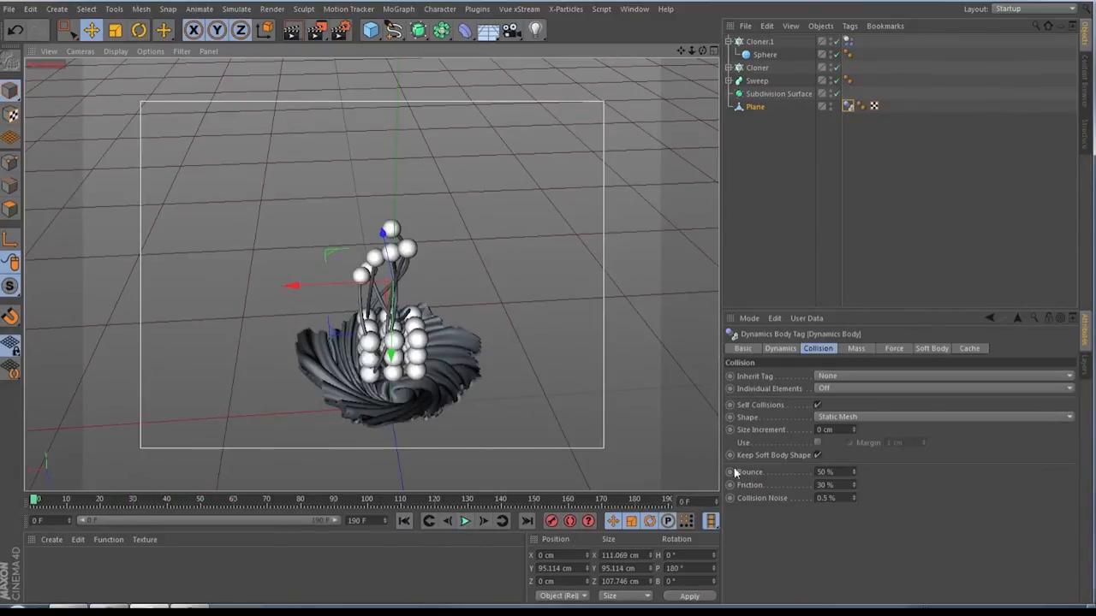
left_click(760, 42)
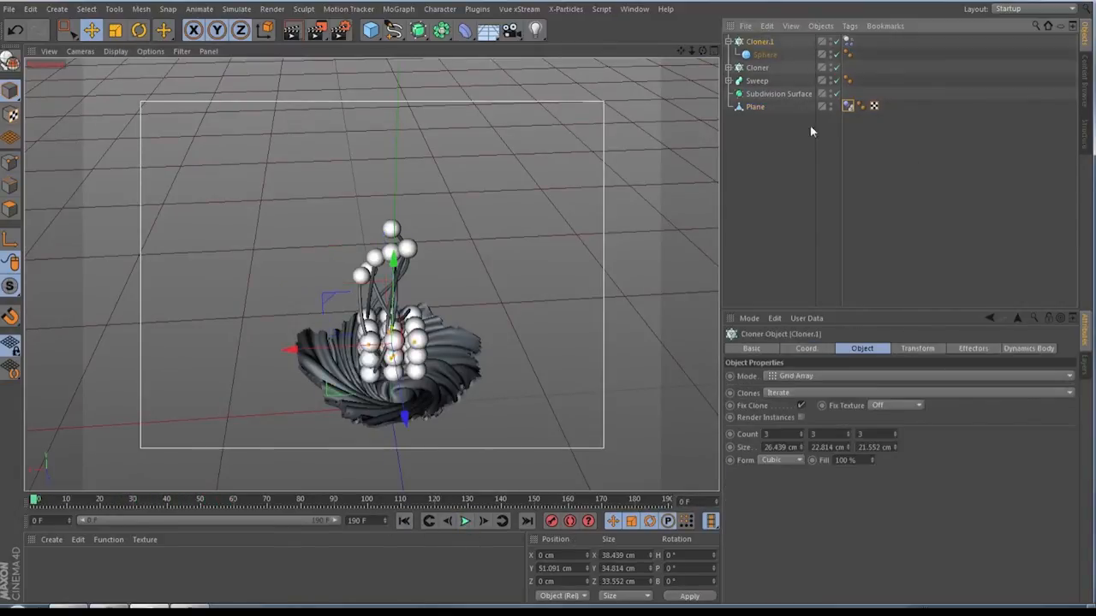
left_click(851, 432)
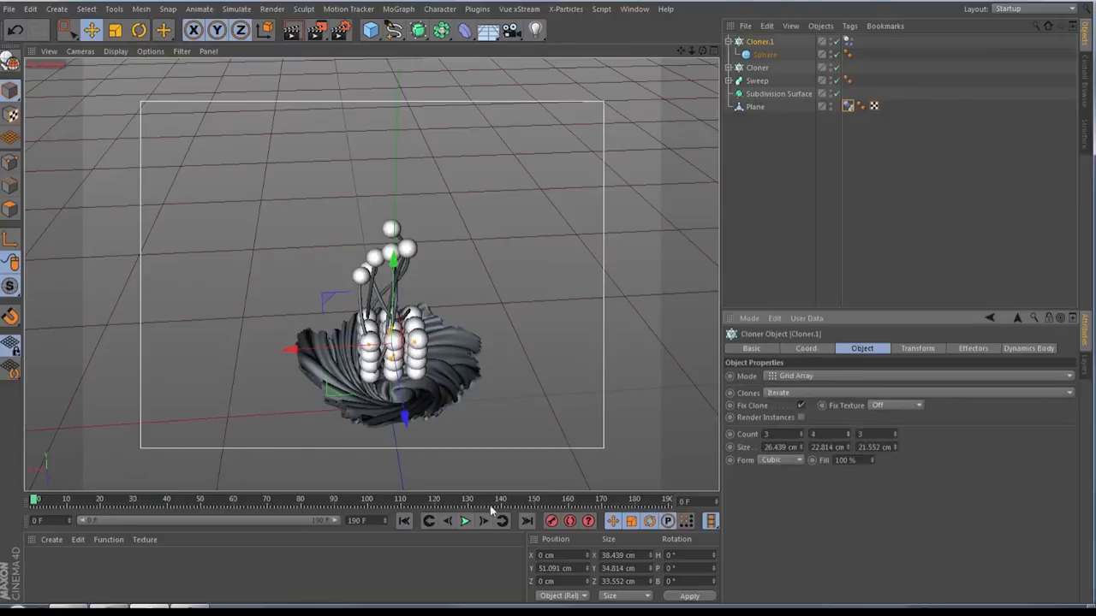
left_click(465, 522)
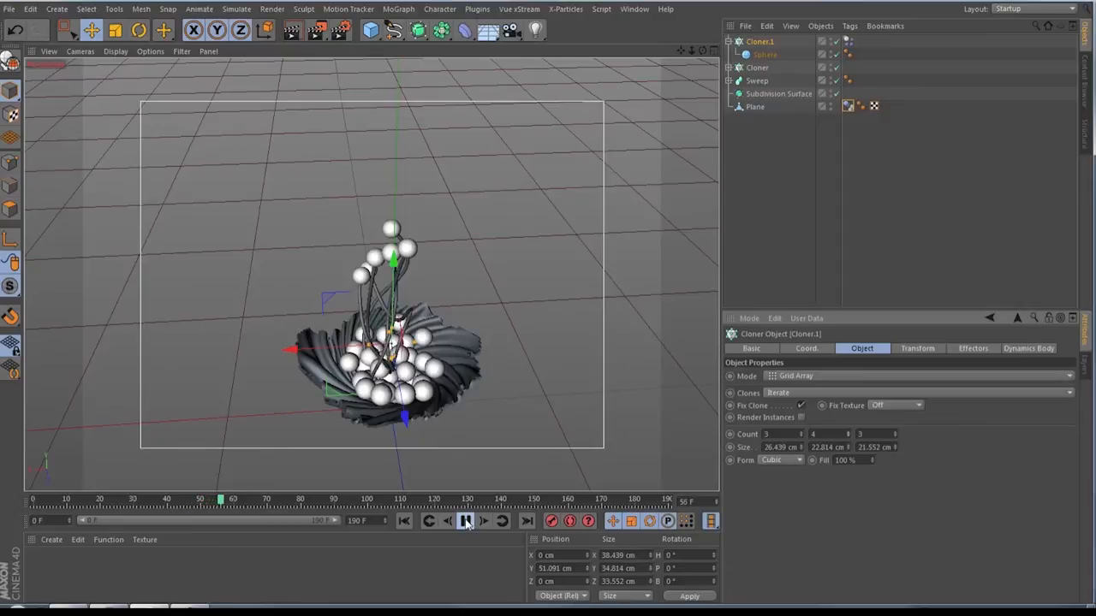
left_click(464, 521)
left_click_drag(703, 51, 685, 86)
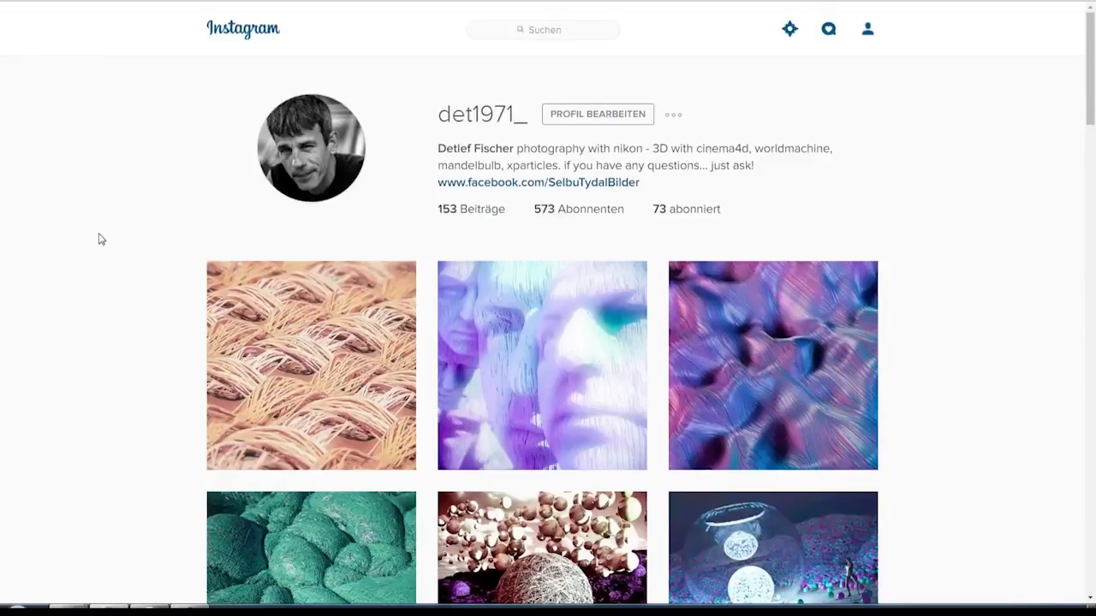
- View the post of the blue flower sculpture on the pebble beach and return to the Instagram profile grid
scroll(137, 252, "down", 5)
left_click(775, 453)
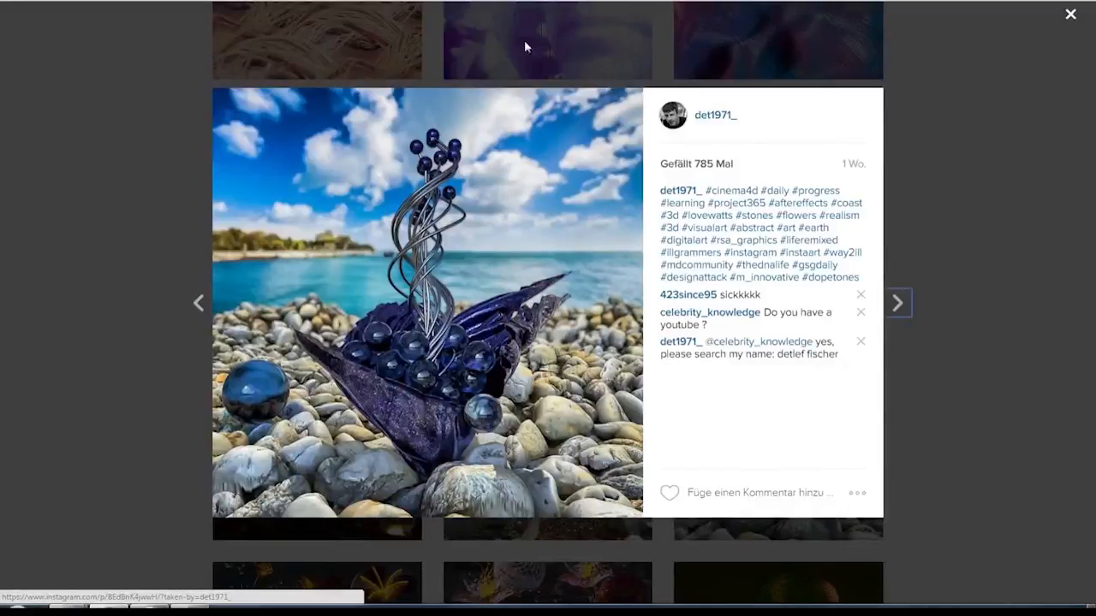
left_click(70, 64)
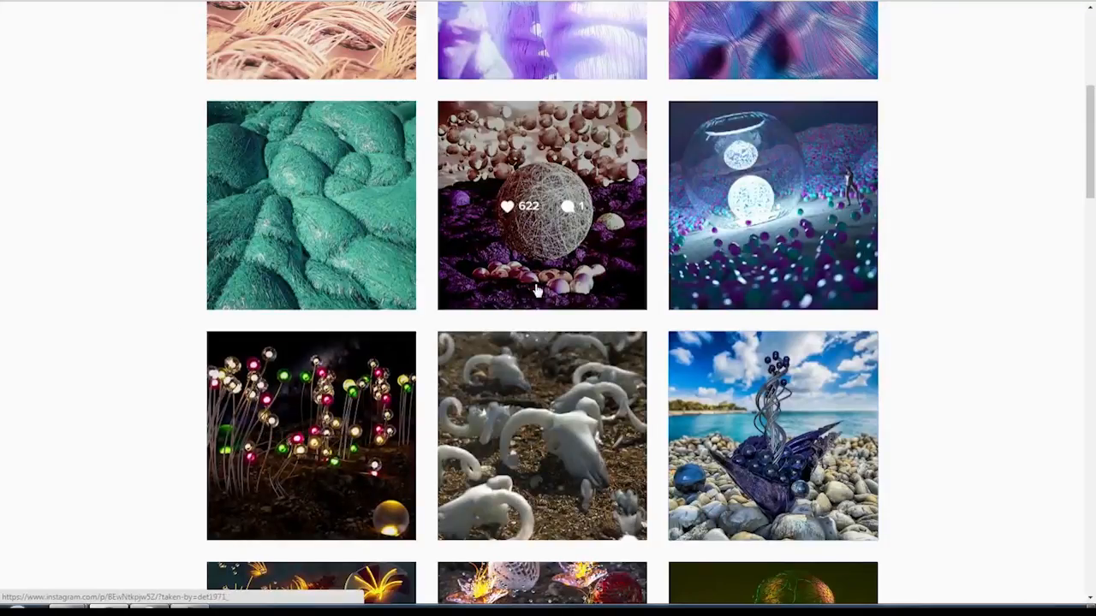
- Browse the newer render posts from the woven wire sphere to the latest one, and return to the profile header
scroll(535, 342, "up", 3)
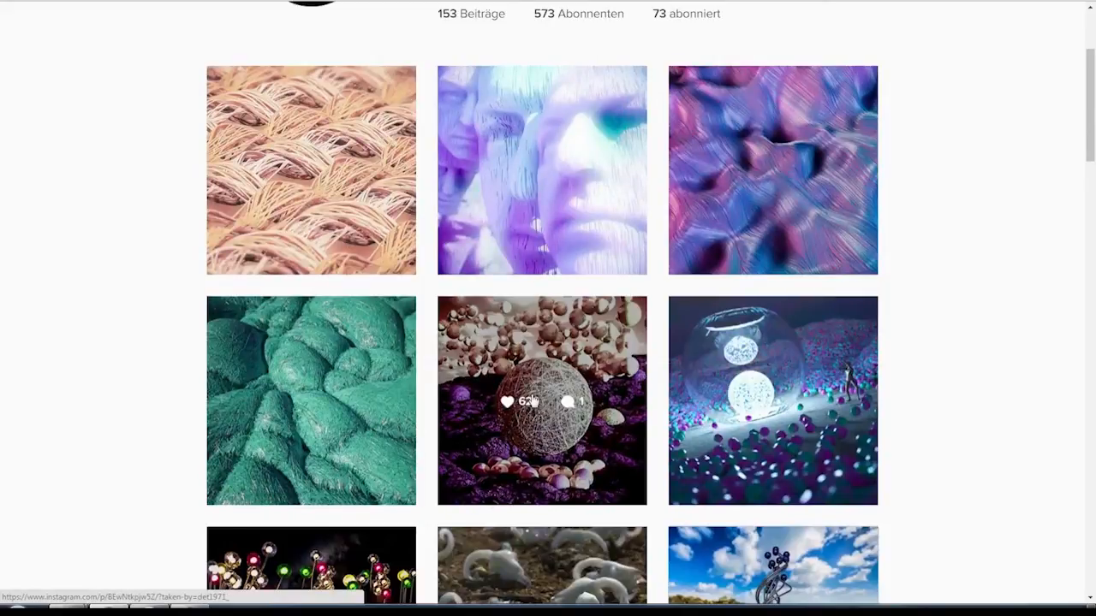
left_click(541, 358)
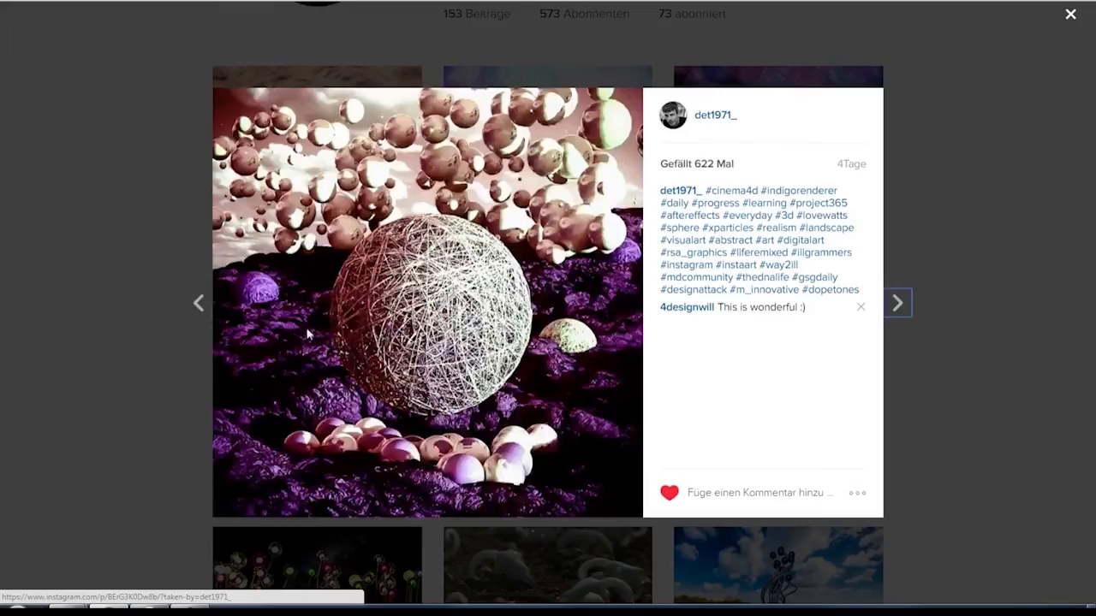
left_click(199, 305)
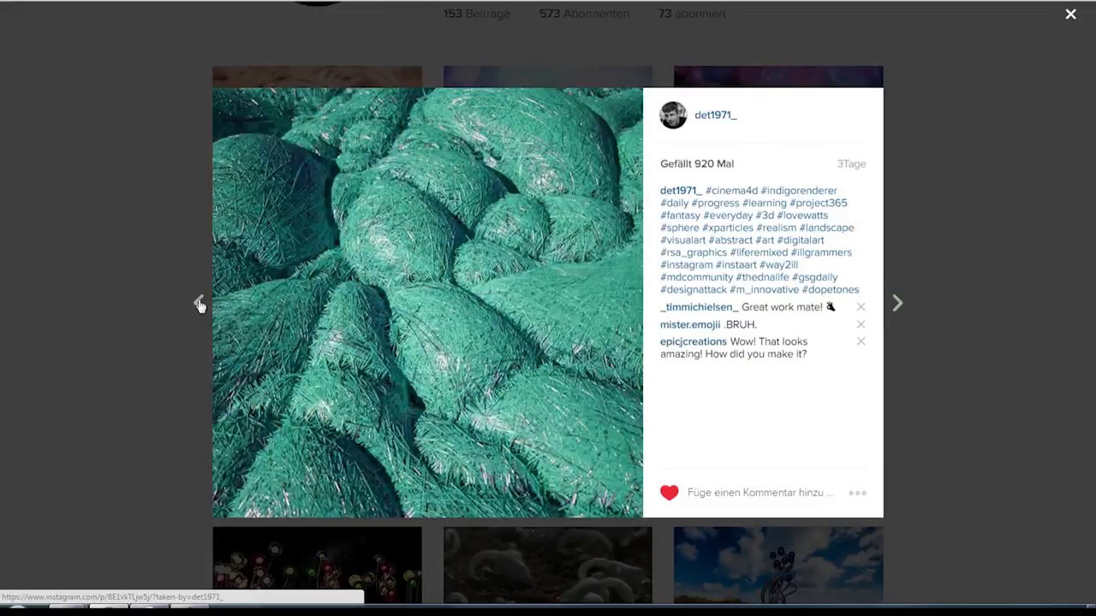
left_click(199, 304)
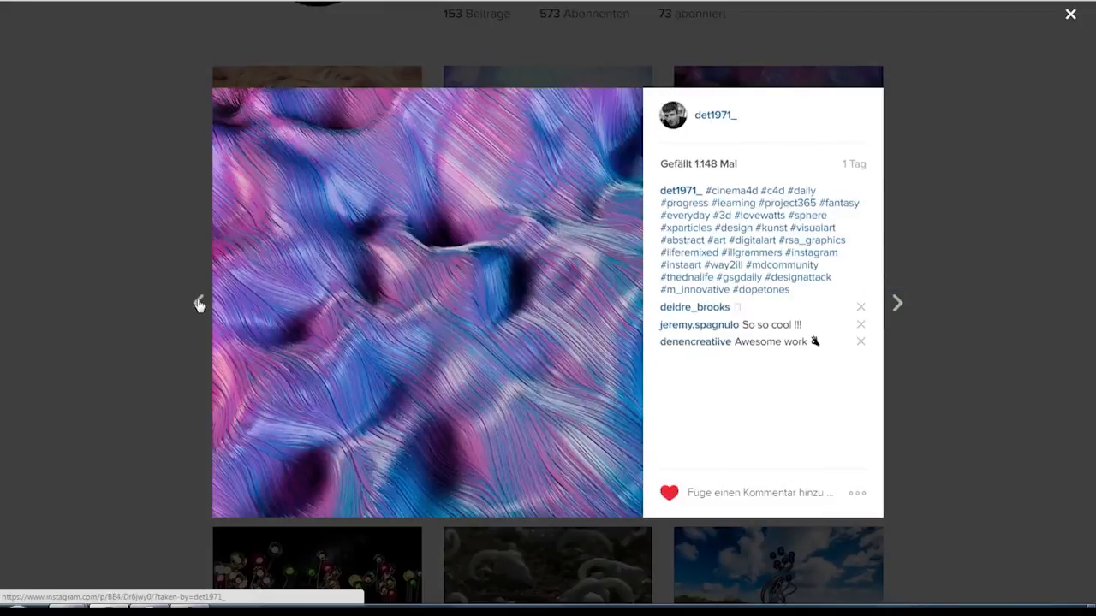
left_click(199, 305)
left_click(199, 305)
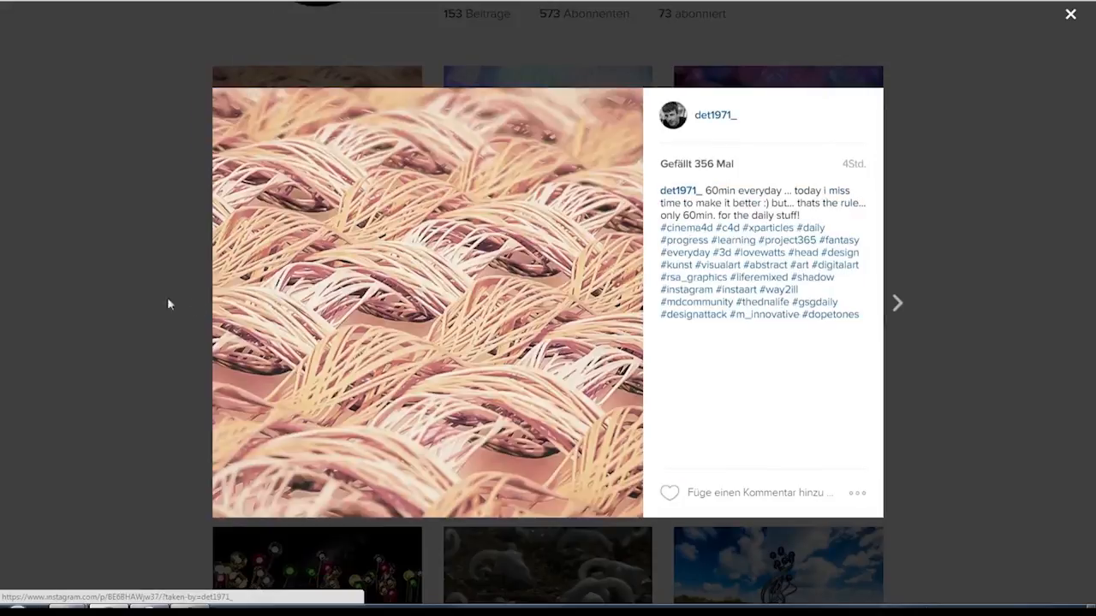
left_click(100, 283)
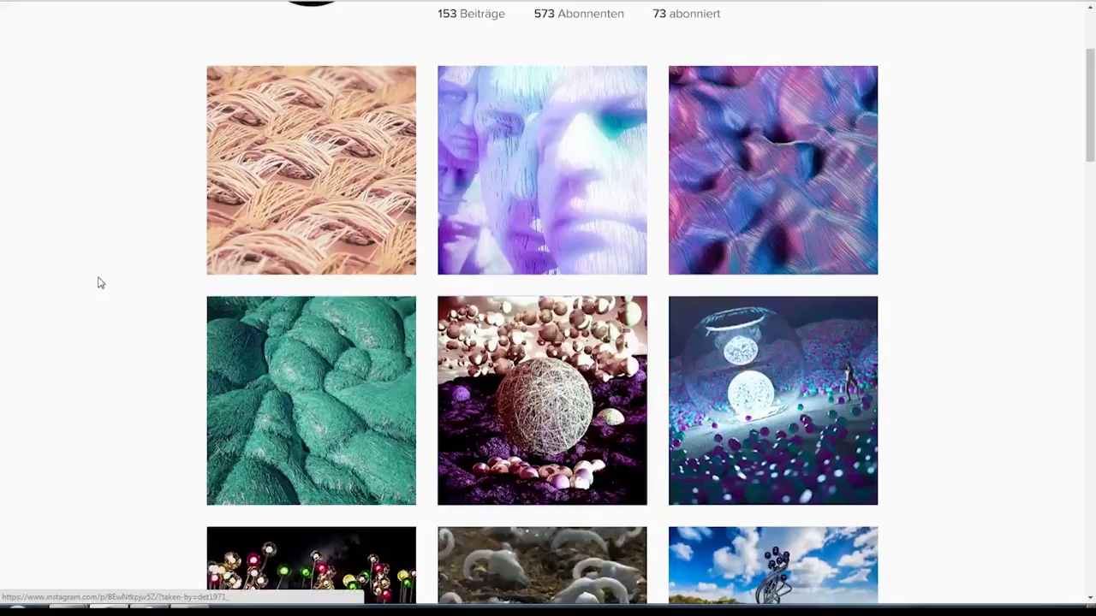
scroll(100, 282, "up", 3)
scroll(101, 283, "down", 2)
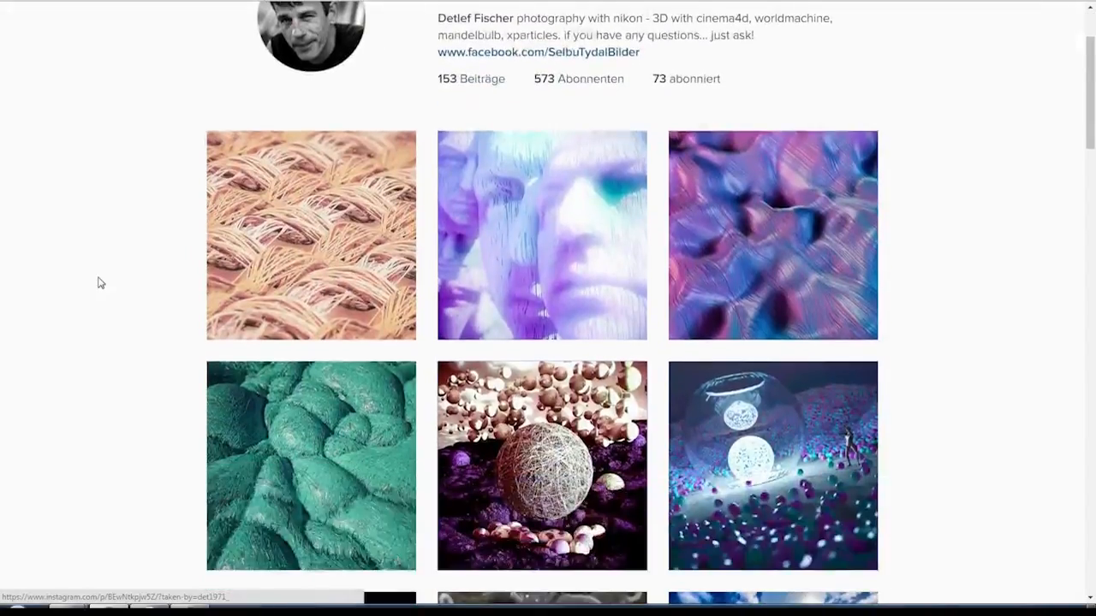
scroll(100, 283, "up", 2)
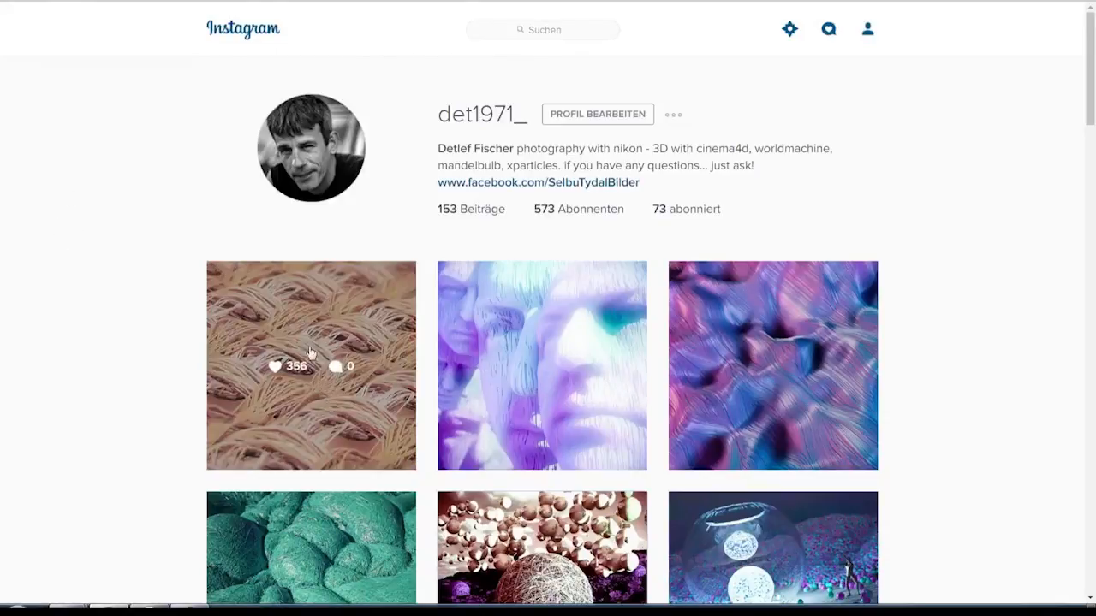
- Open the latest woven-strand post, compare it with the purple-blue striped surface render, and close the post view
left_click(285, 296)
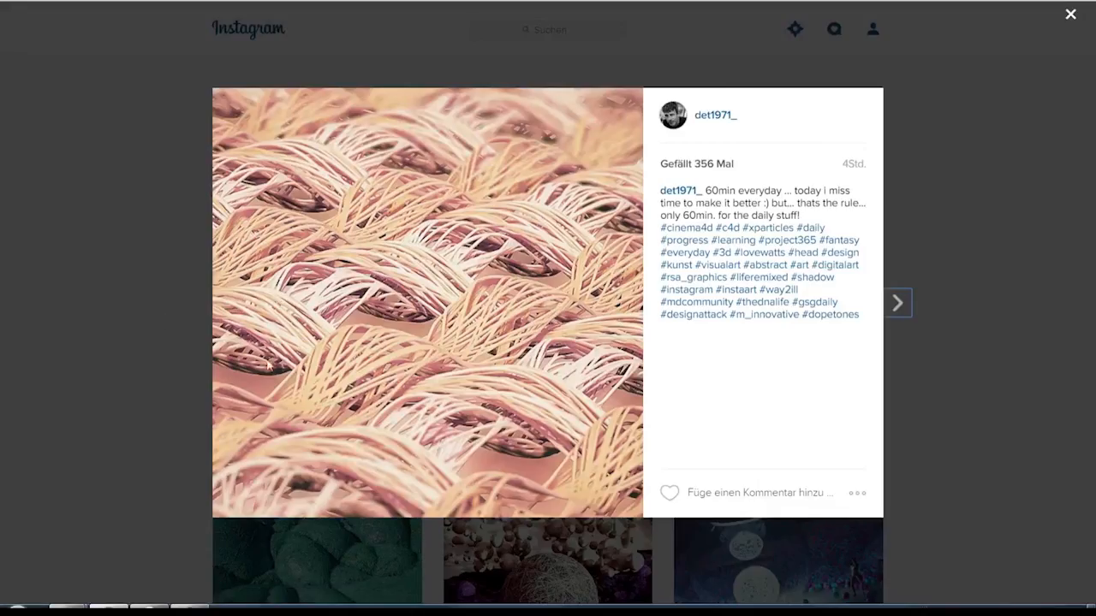
left_click(899, 304)
left_click(899, 305)
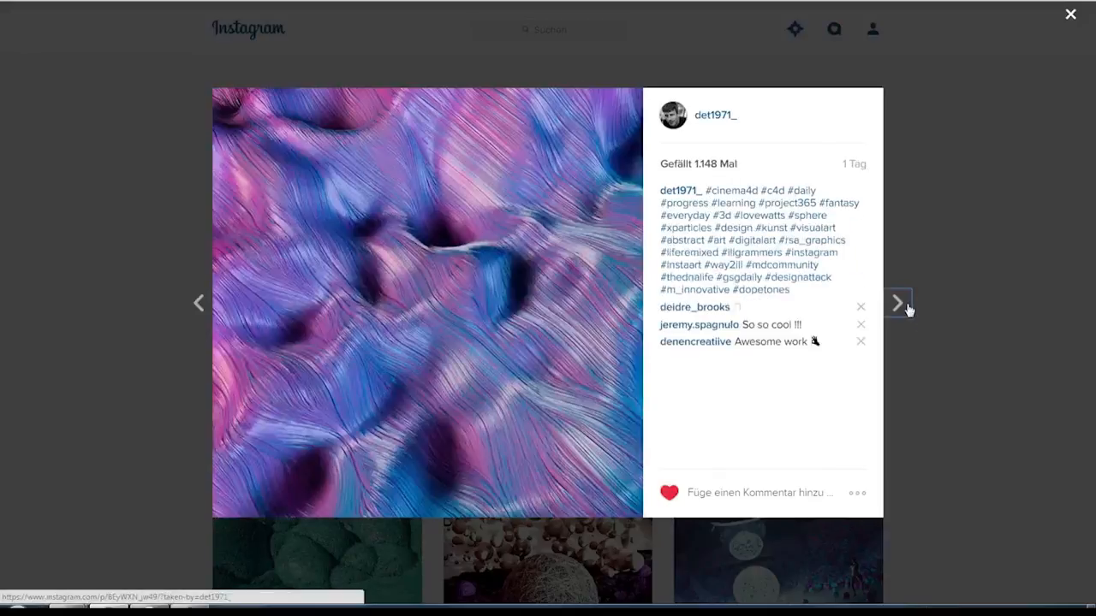
left_click(198, 303)
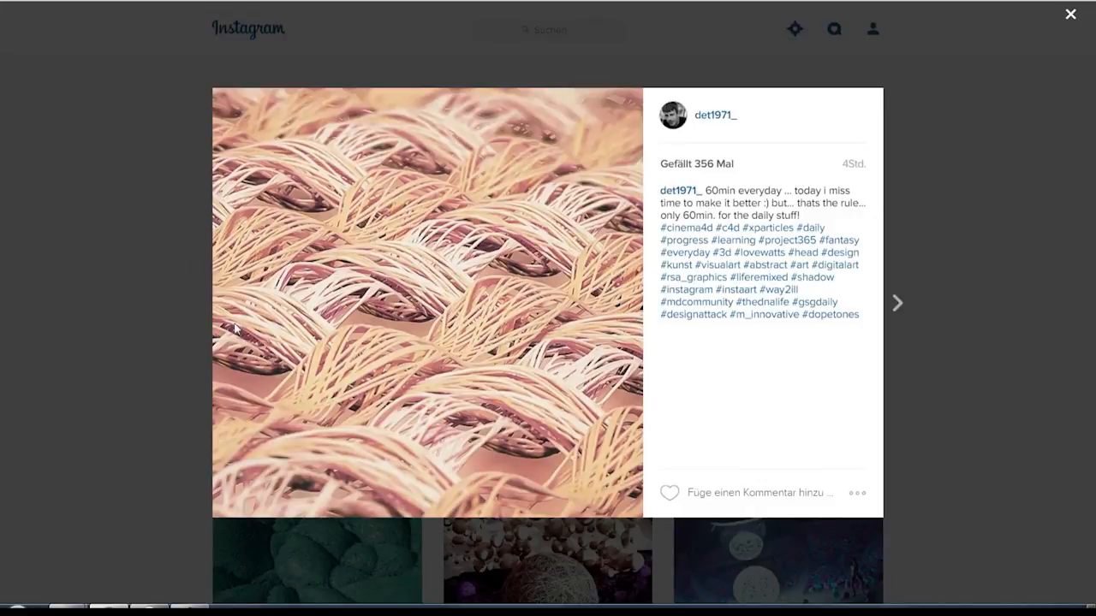
left_click(104, 110)
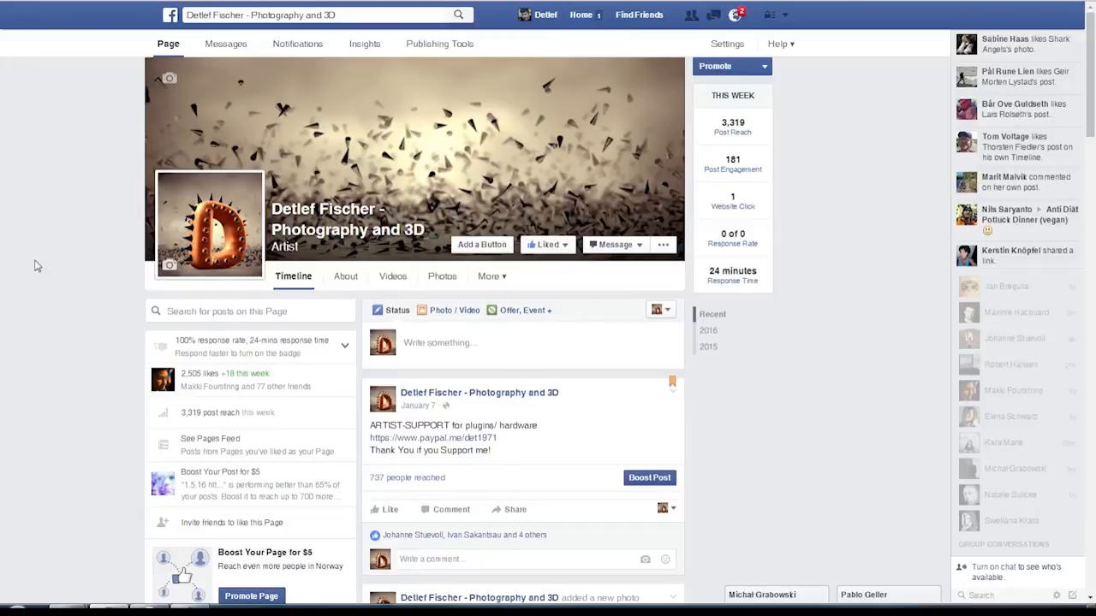
- Show the messaging options on the artist's Facebook page
left_click(613, 247)
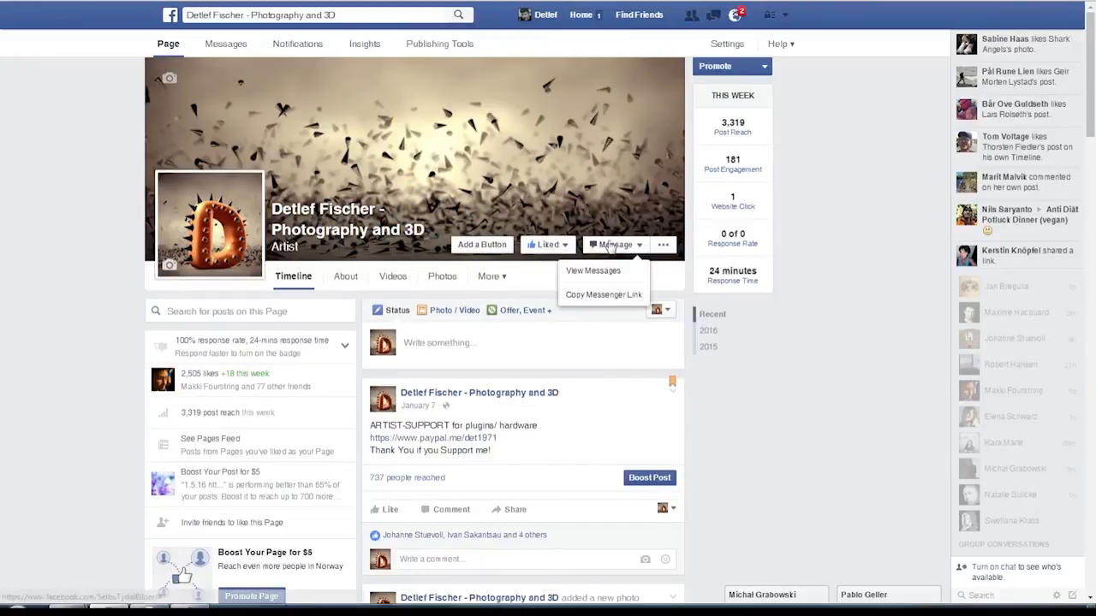
left_click(618, 248)
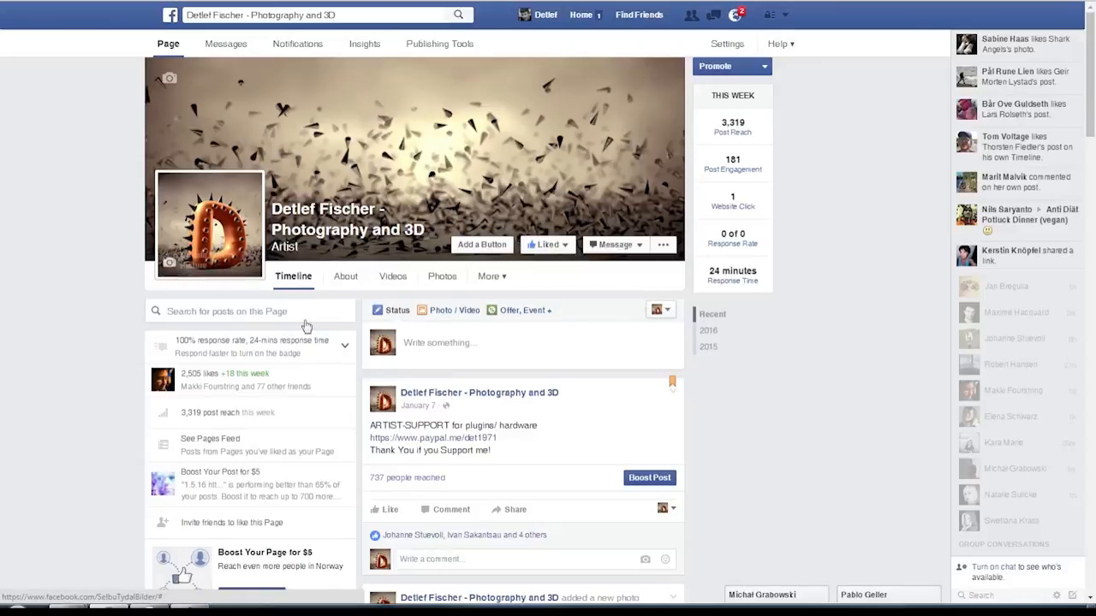
left_click(593, 247)
left_click(610, 248)
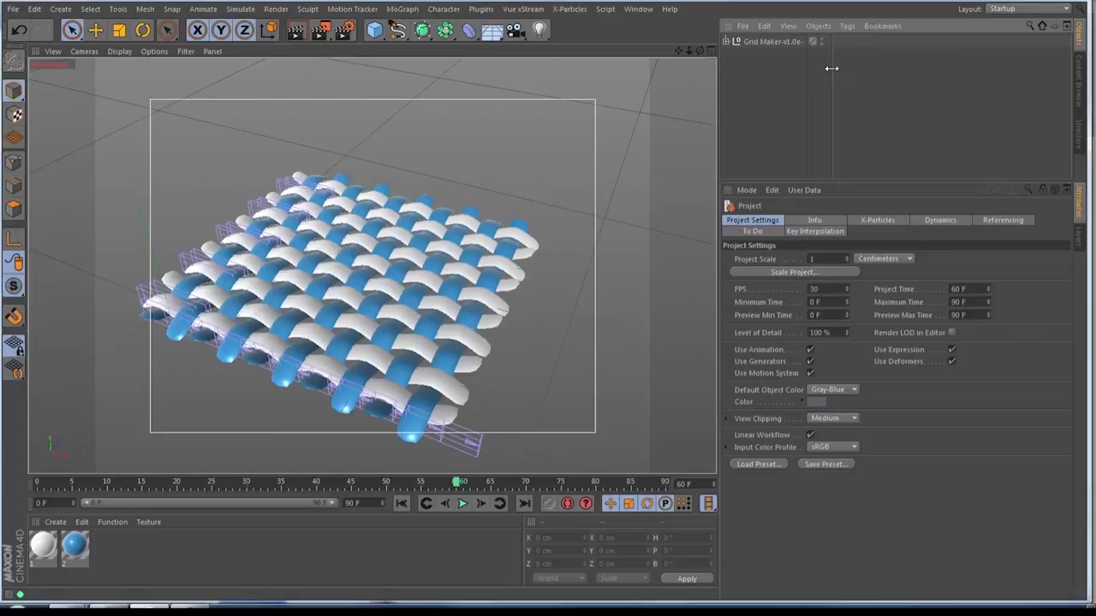
- Reduce the Grid Maker weave to a single strand by setting Rows(H) to 1 and Column(V) to 0
left_click_drag(833, 73, 886, 70)
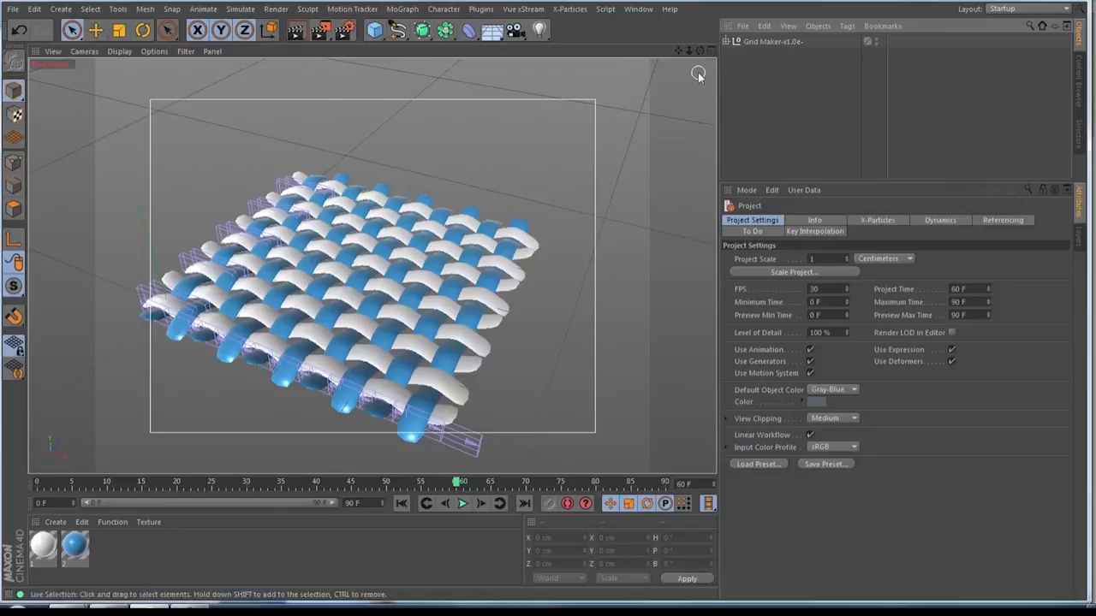
left_click(752, 40)
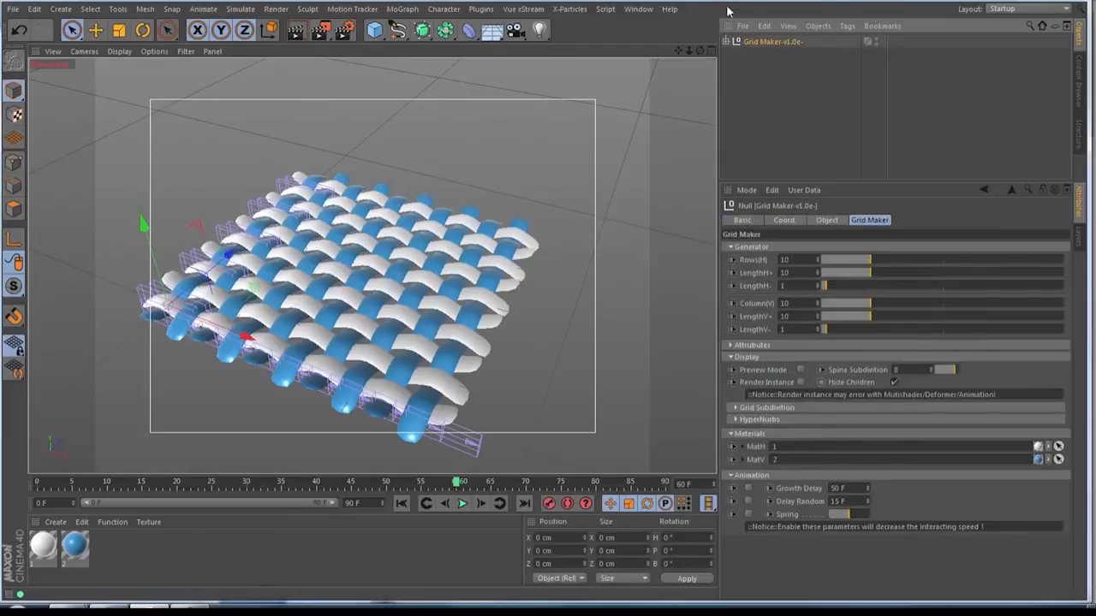
left_click_drag(676, 51, 670, 24)
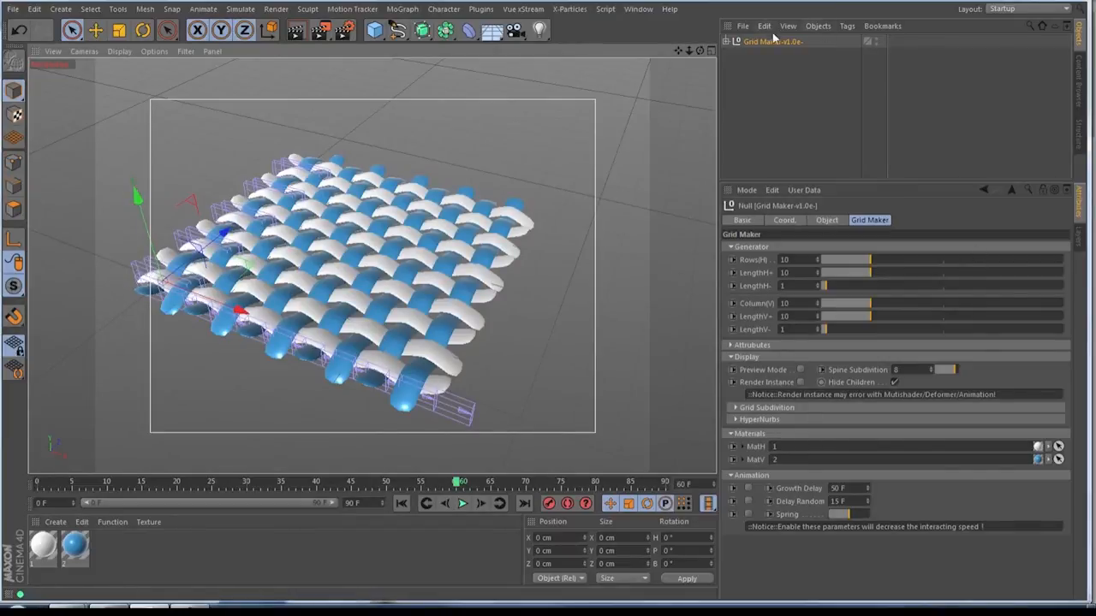
left_click(785, 259)
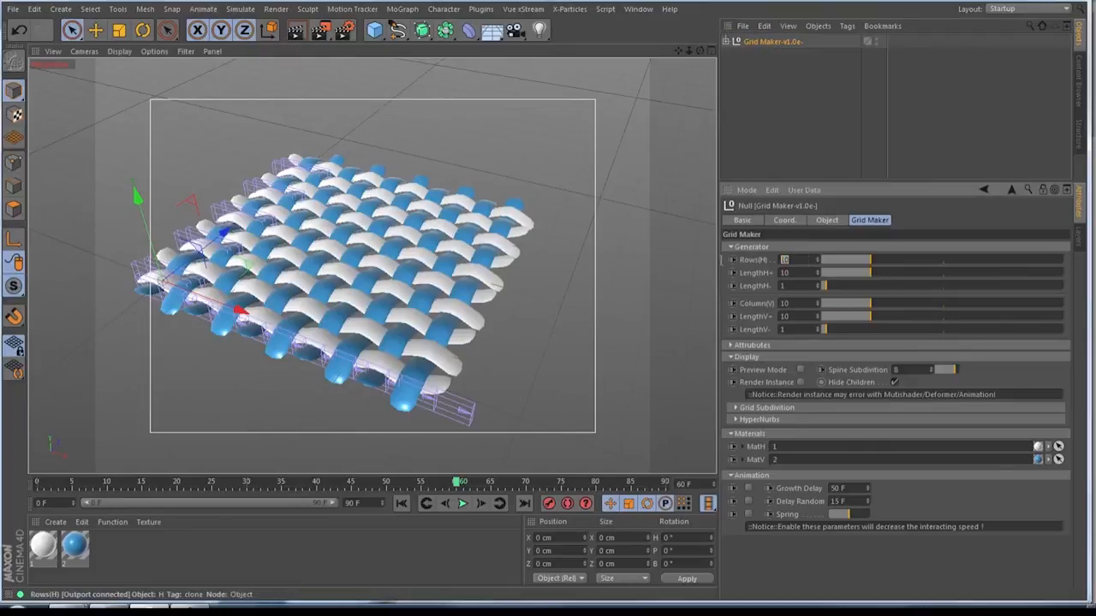
type("1")
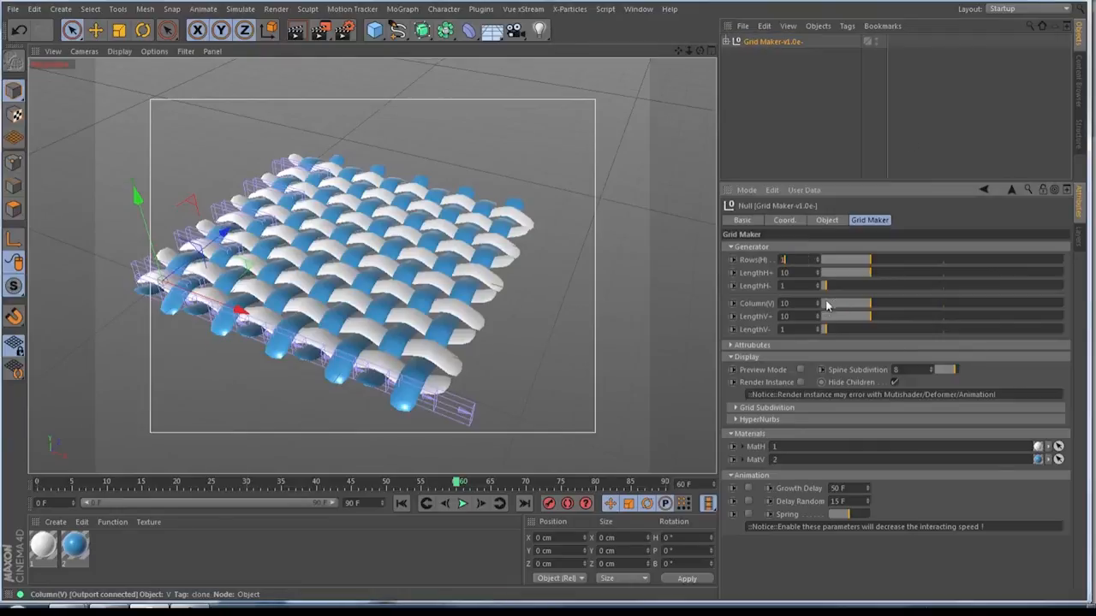
left_click_drag(799, 304, 738, 312)
type("0")
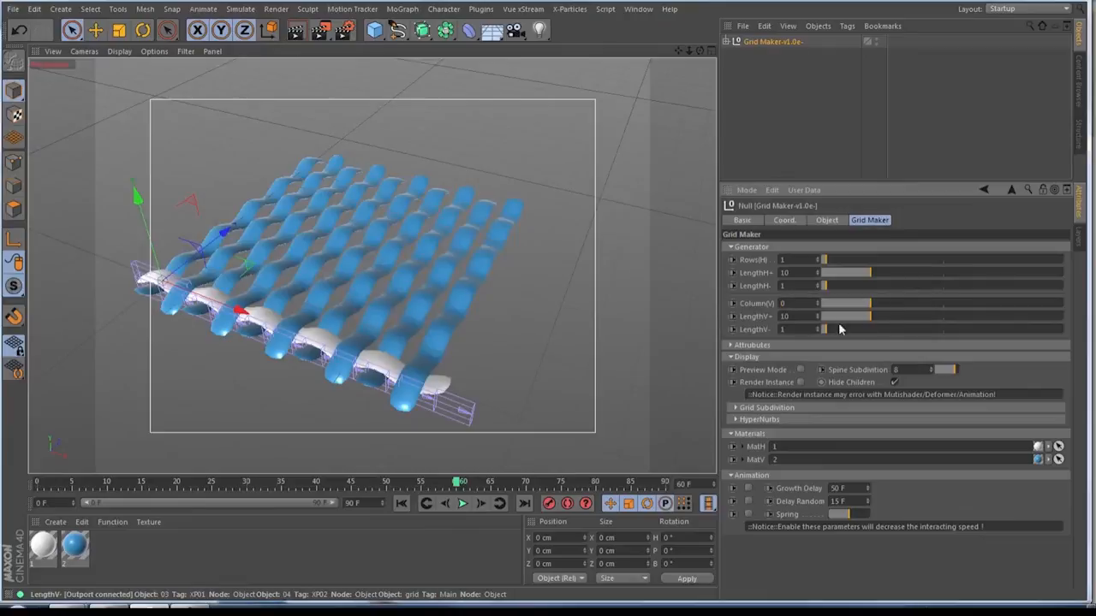
key("Return")
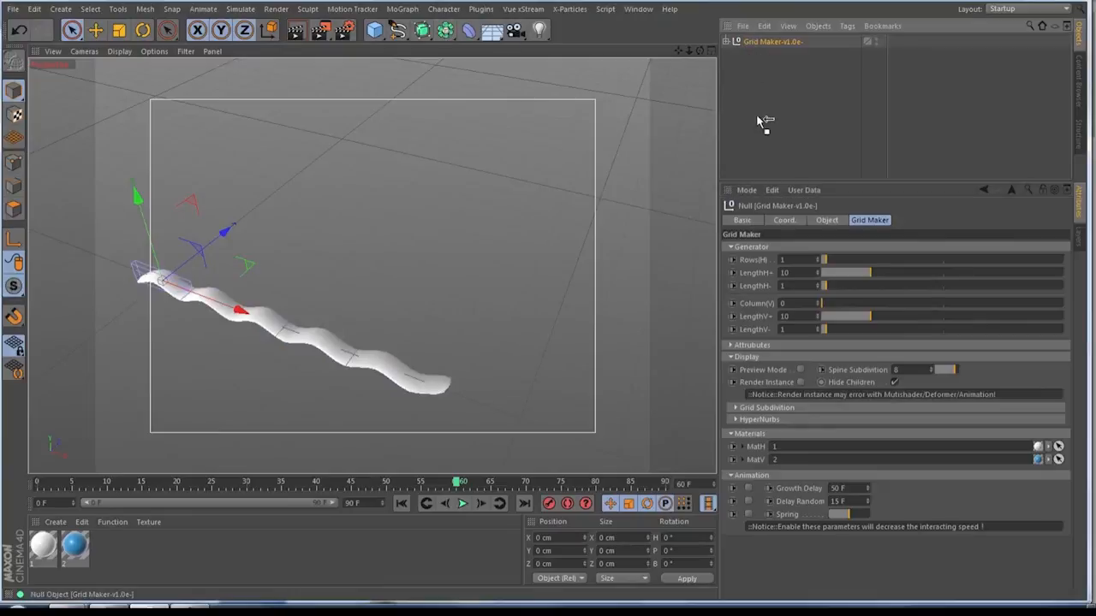
- Duplicate the Grid Maker object, put the original under a Connect object and make the Connect editable
left_click_drag(758, 116, 758, 116, "ctrl")
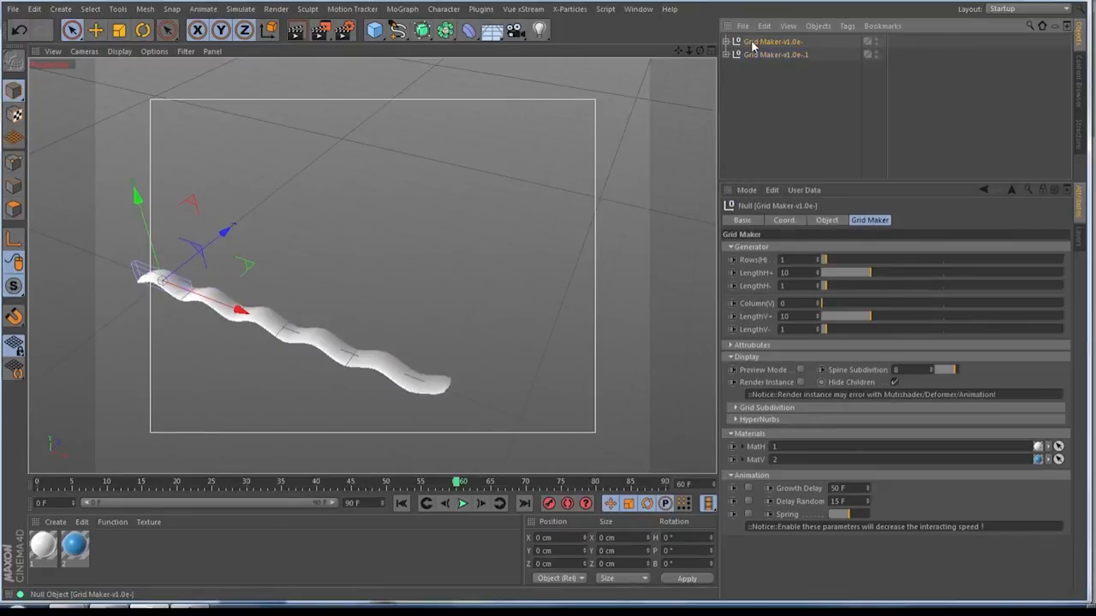
left_click(445, 30)
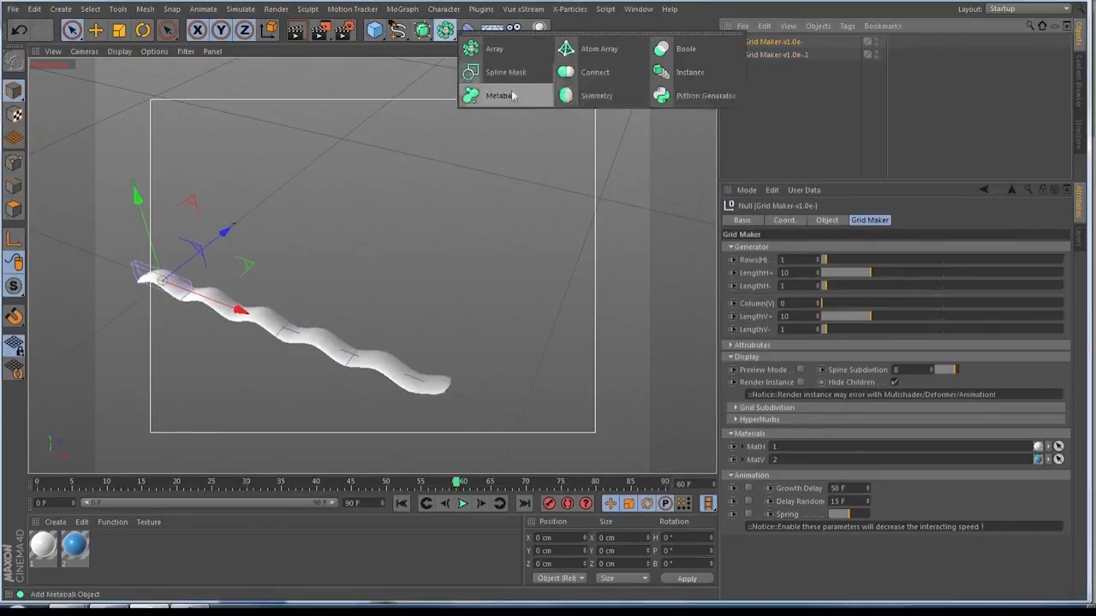
left_click(595, 73, "alt")
left_click(765, 55)
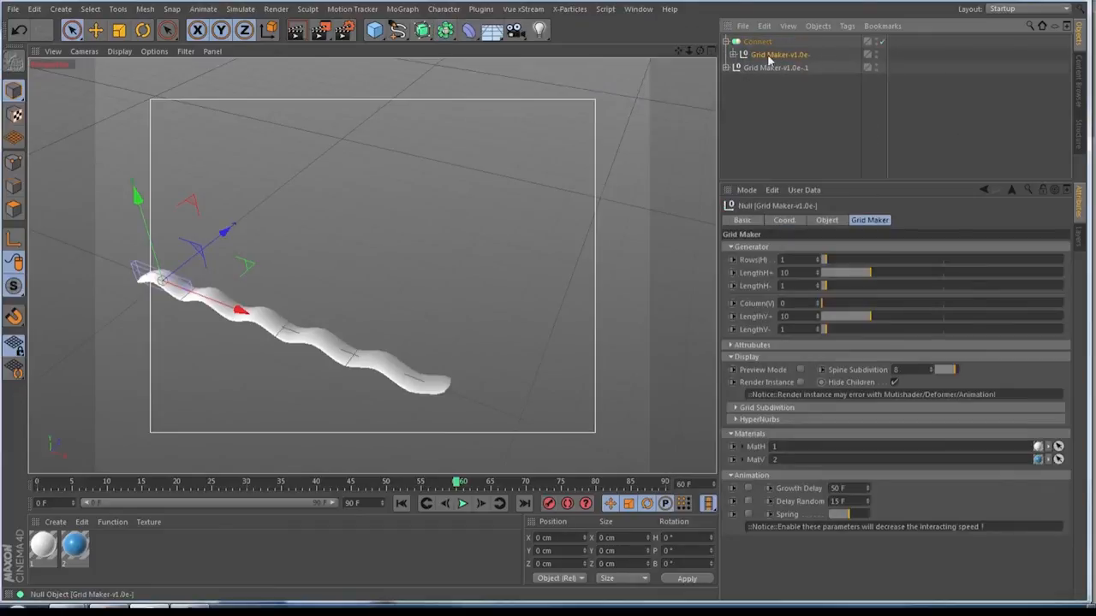
left_click(754, 42)
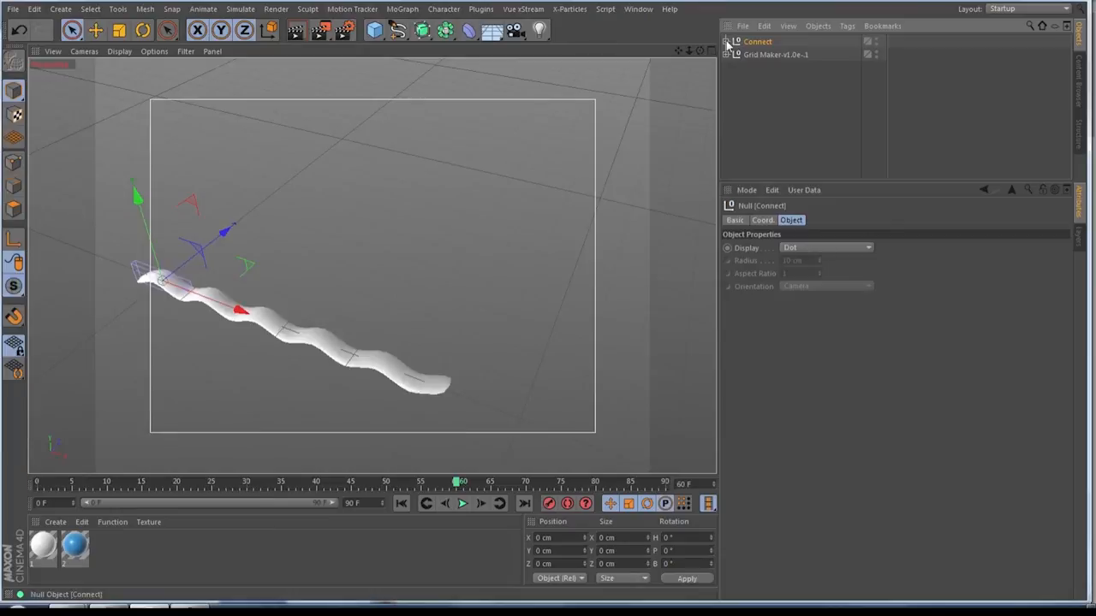
key("c")
- Move the polygon strand out of the Connect group to the top level, rename it 1, and expand the Grid Maker copy
left_click_drag(752, 55, 765, 157)
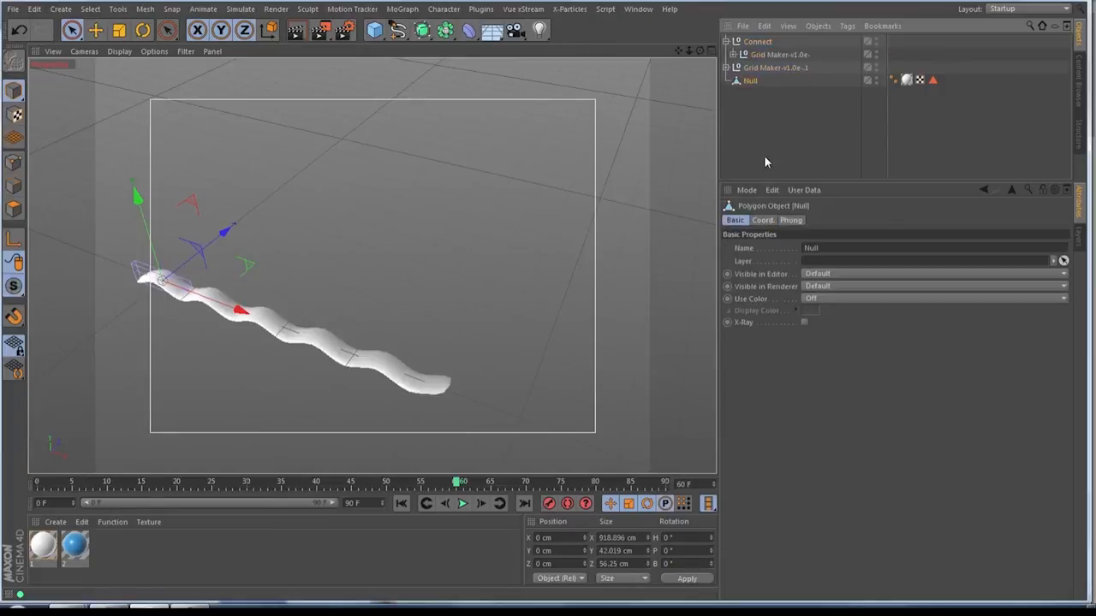
double_click(749, 82)
type("1")
key("Return")
left_click(727, 68)
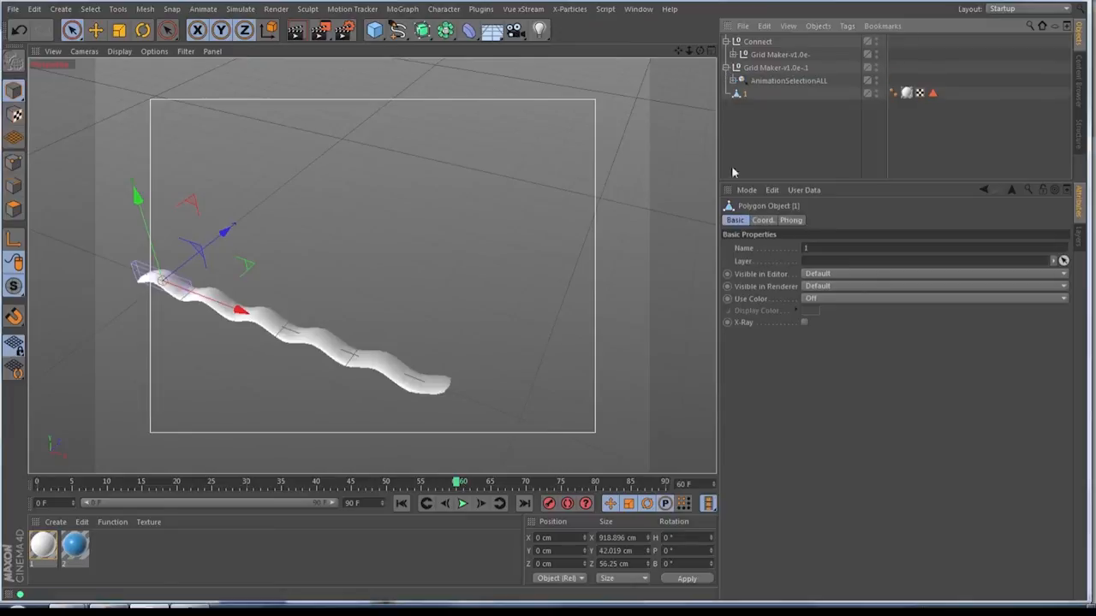
- Delete the leftover Connect group, keeping the Grid Maker copy and polygon strand 1
left_click(726, 67)
left_click(757, 43)
key("Delete")
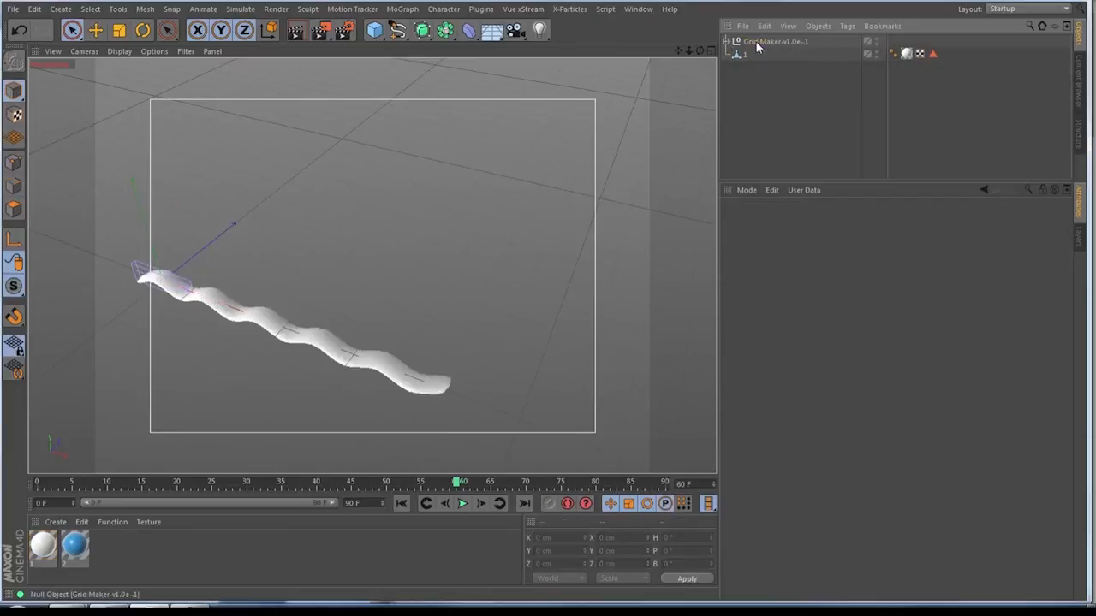
- Switch the Grid Maker copy to a single vertical strand by setting Rows(H) to 0 and Column(V) to 1
left_click(769, 42)
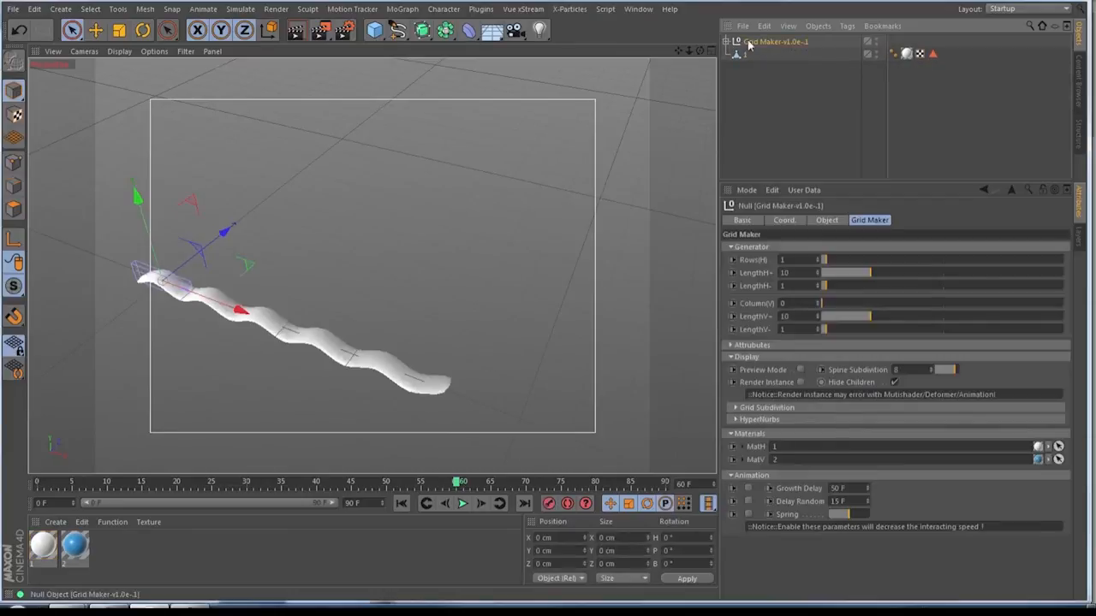
left_click(726, 41)
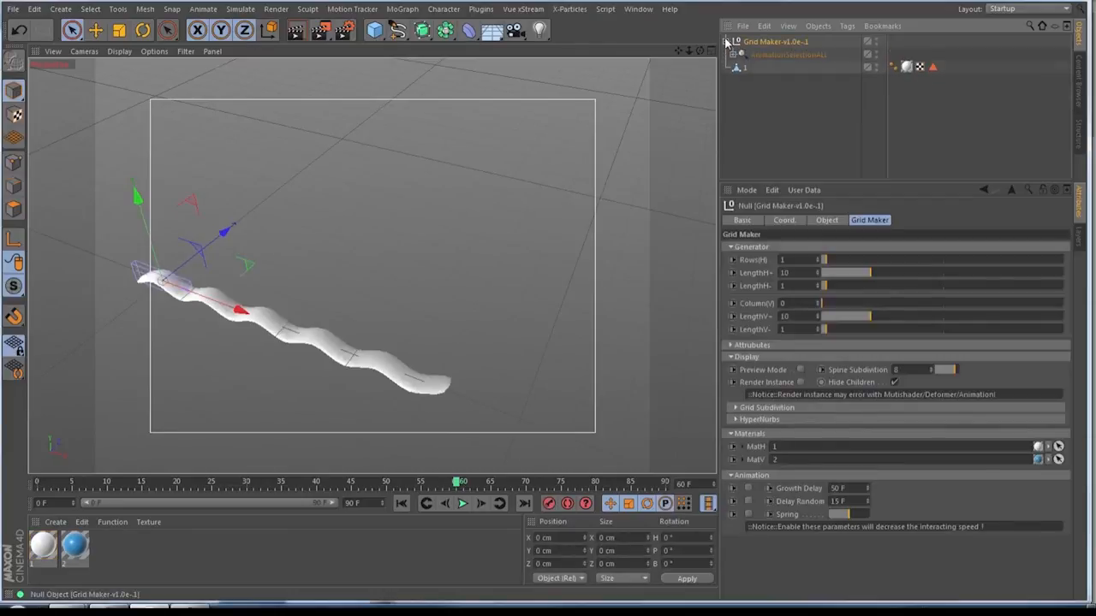
left_click(796, 260)
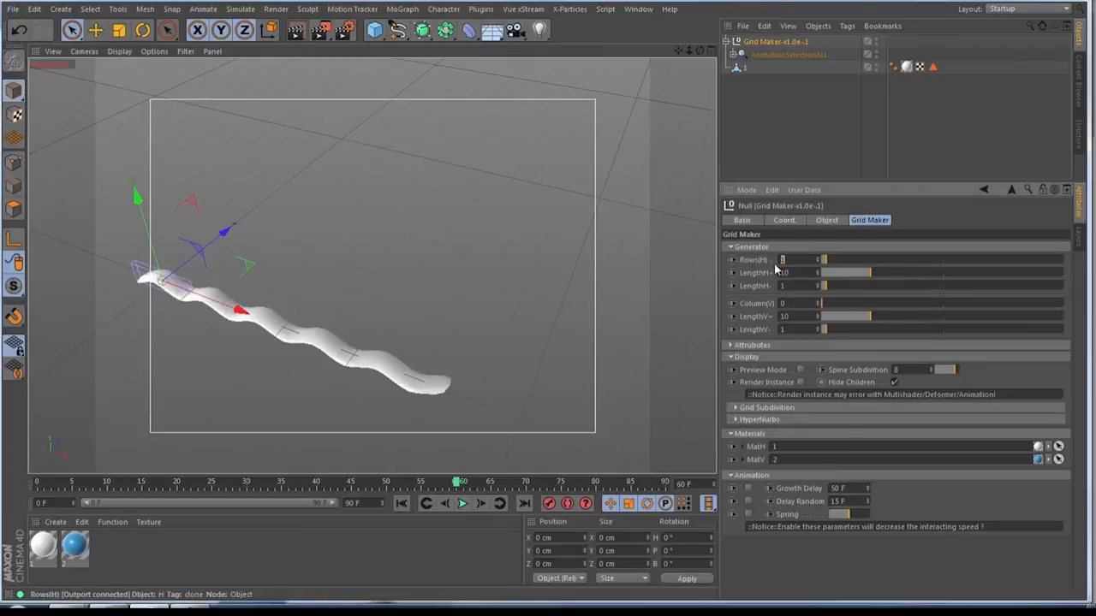
double_click(801, 304)
type("1")
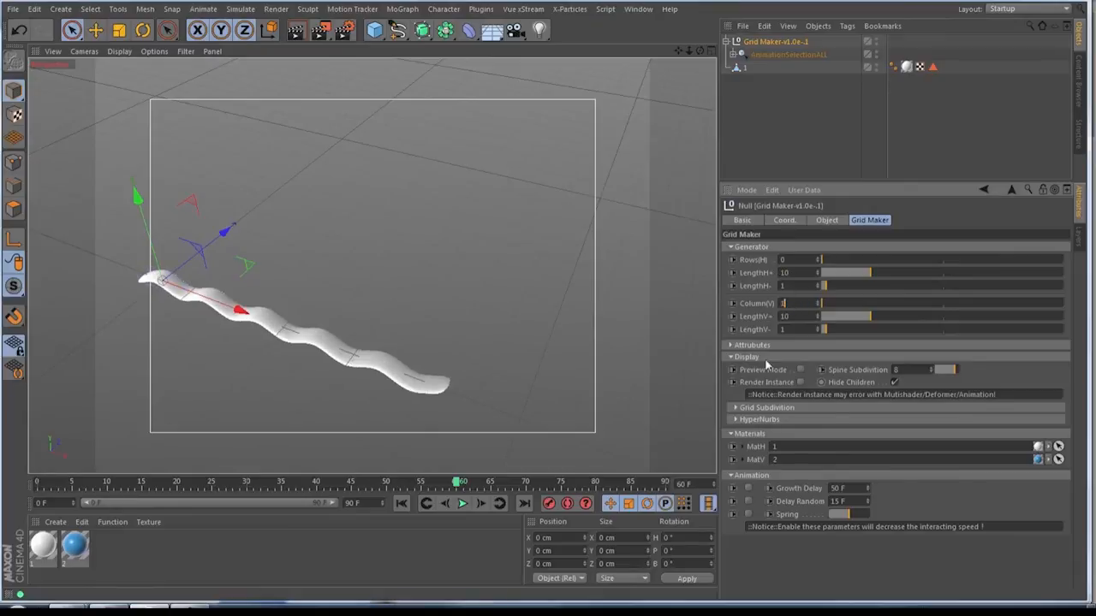
left_click(907, 546)
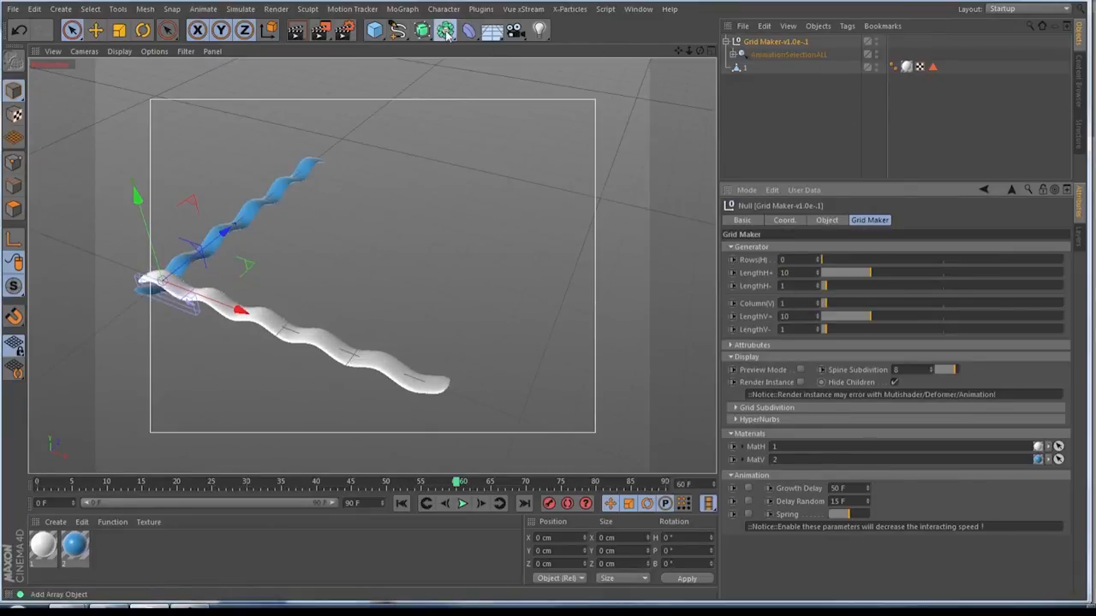
- Put the Grid Maker copy under a new Connect object and make the Connect editable
left_click_drag(446, 30, 594, 80)
left_click(748, 43)
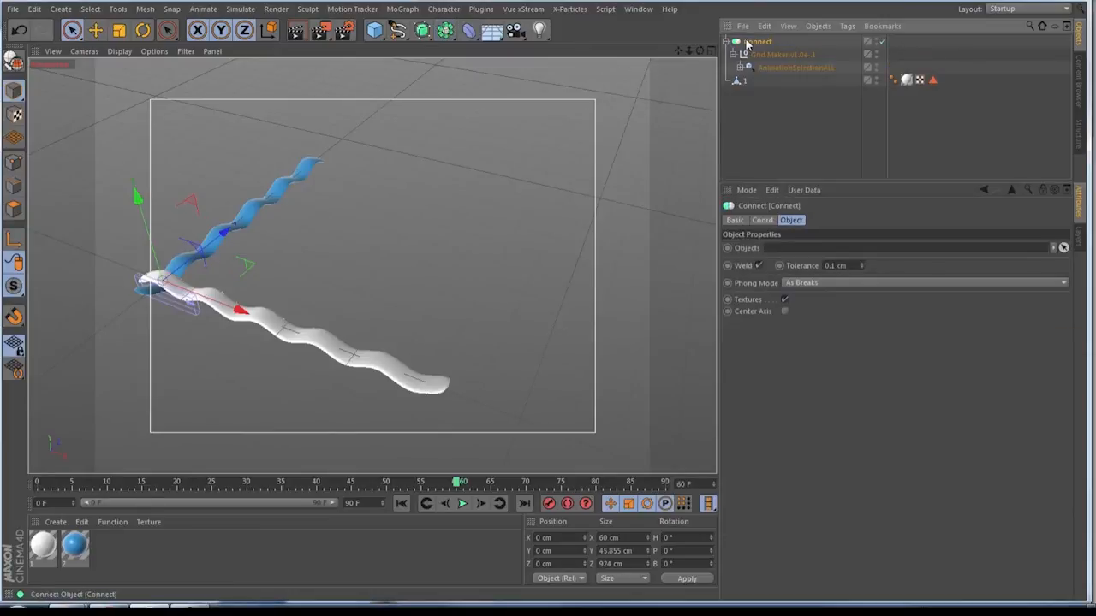
key("c")
left_click(726, 42)
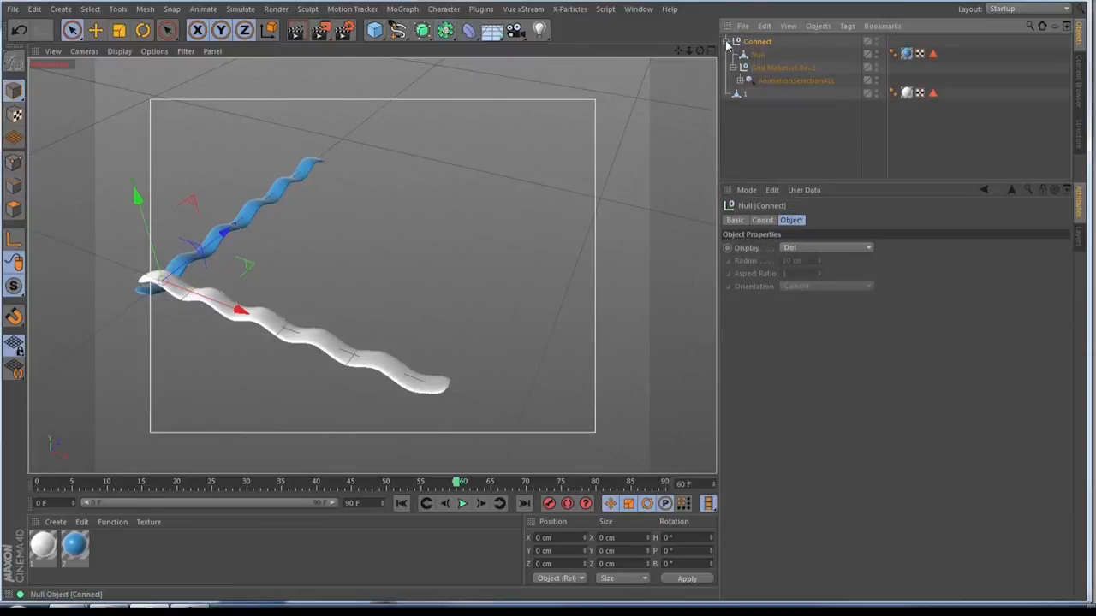
- Move the blue polygon strand to the top level, rename it 2, and delete the remaining Connect group
left_click_drag(774, 151, 774, 152)
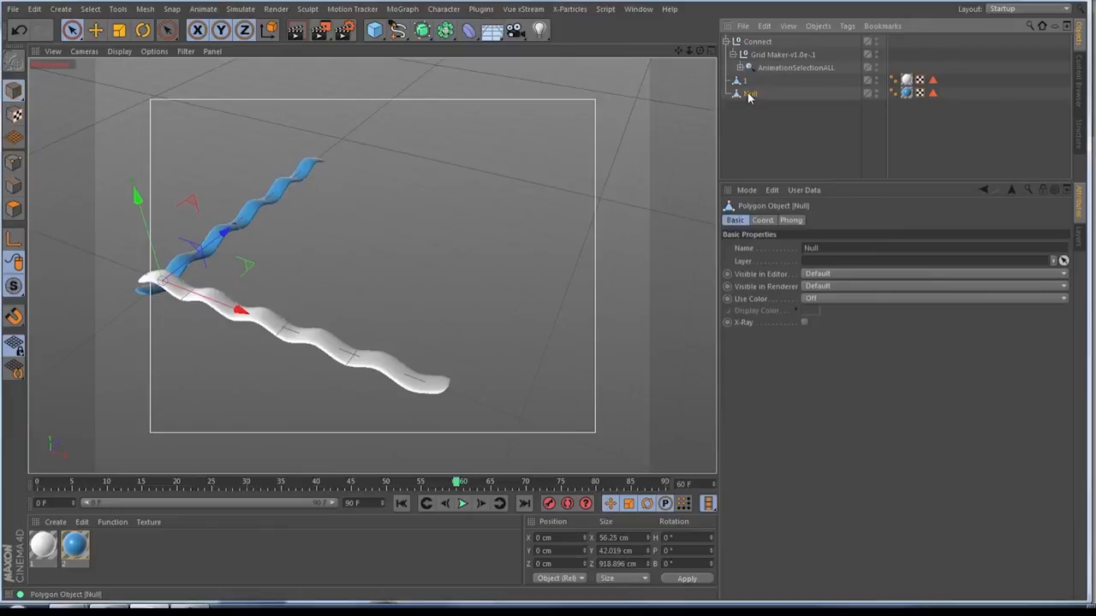
double_click(751, 93)
key("Return")
left_click(744, 42)
key("Delete")
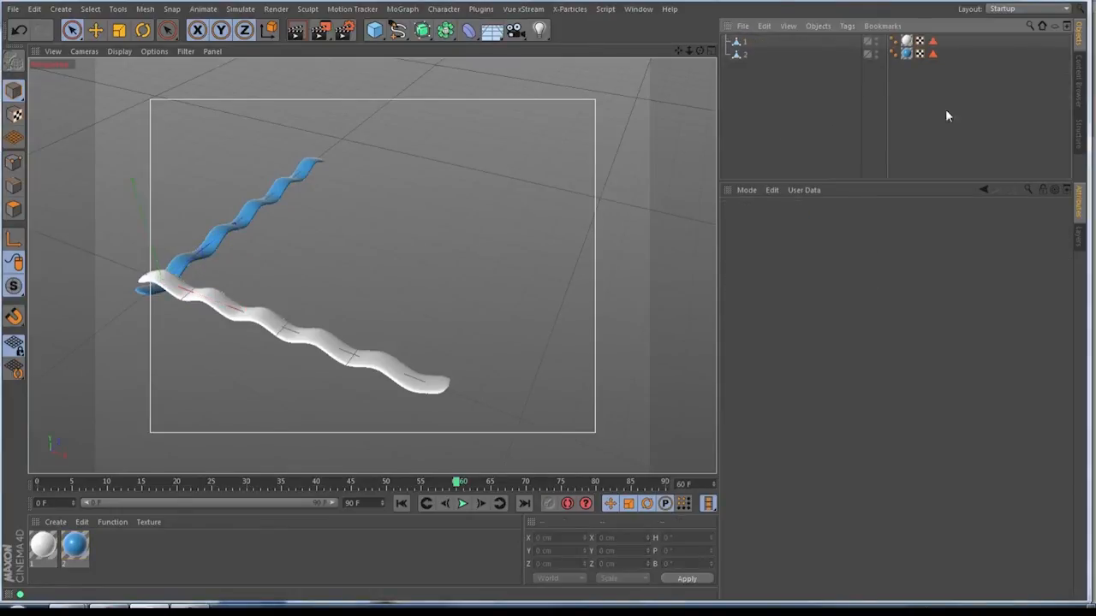
- Delete the polygon selection tags and texture tags from strands 1 and 2
left_click(933, 40)
left_click(933, 54, "ctrl")
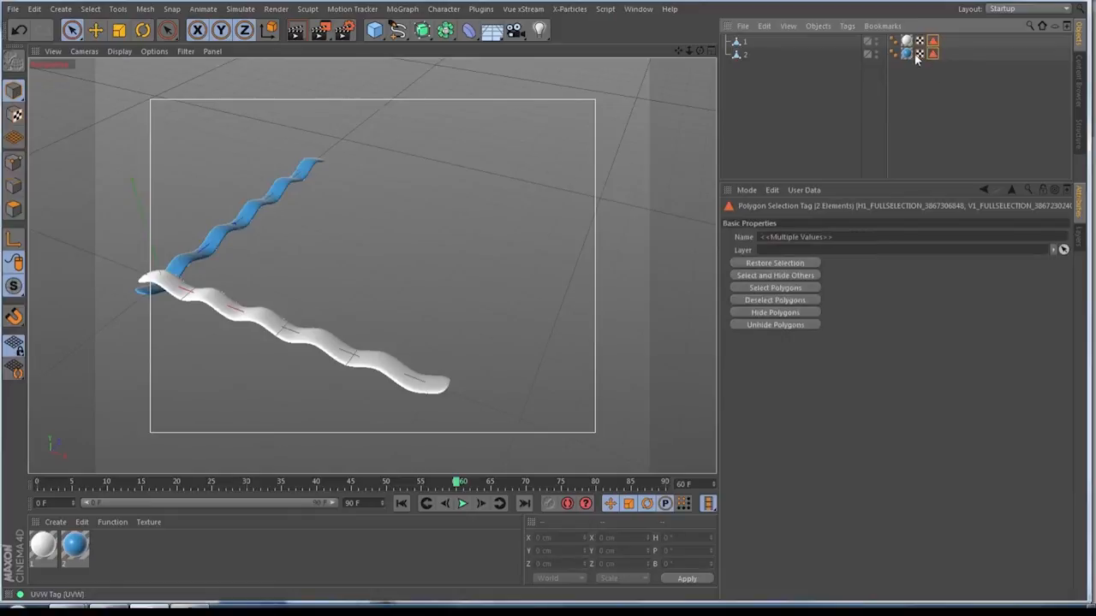
left_click(907, 53, "ctrl")
left_click(907, 40, "ctrl")
key("Delete")
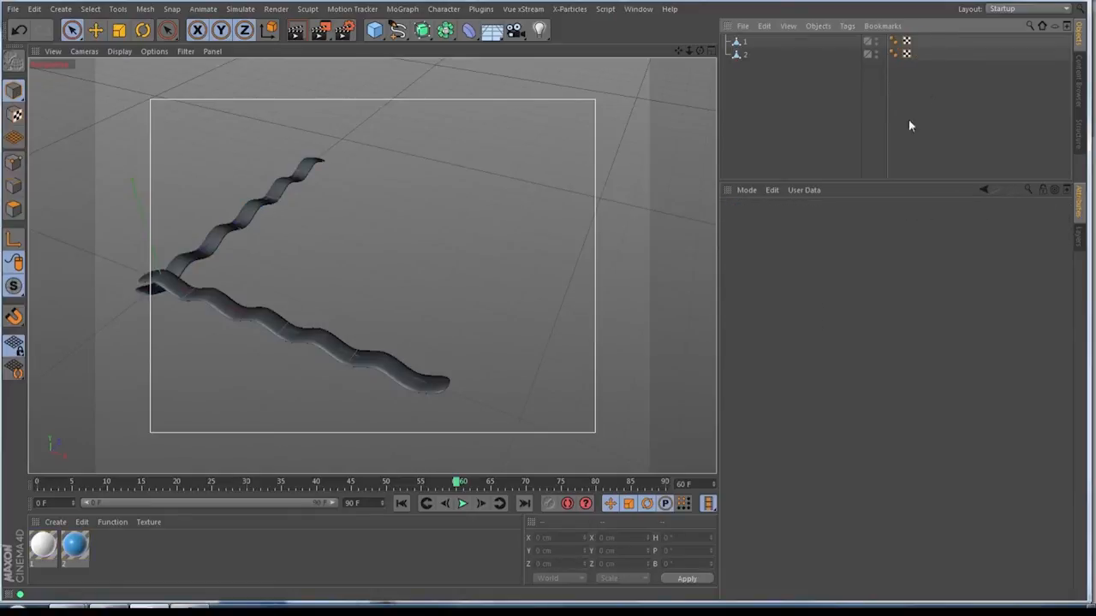
- Remove the unused materials from the scene
left_click(111, 522)
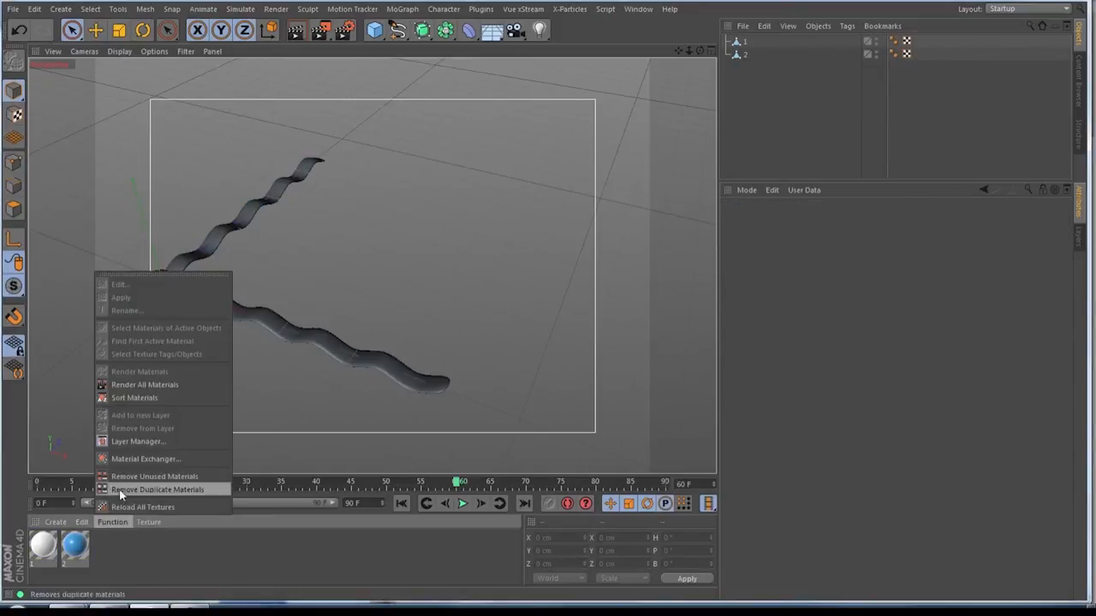
left_click(154, 474)
mouse_move(700, 50)
left_mouse_down()
mouse_move(698, 72)
mouse_move(792, 53)
mouse_move(835, 67)
left_mouse_up()
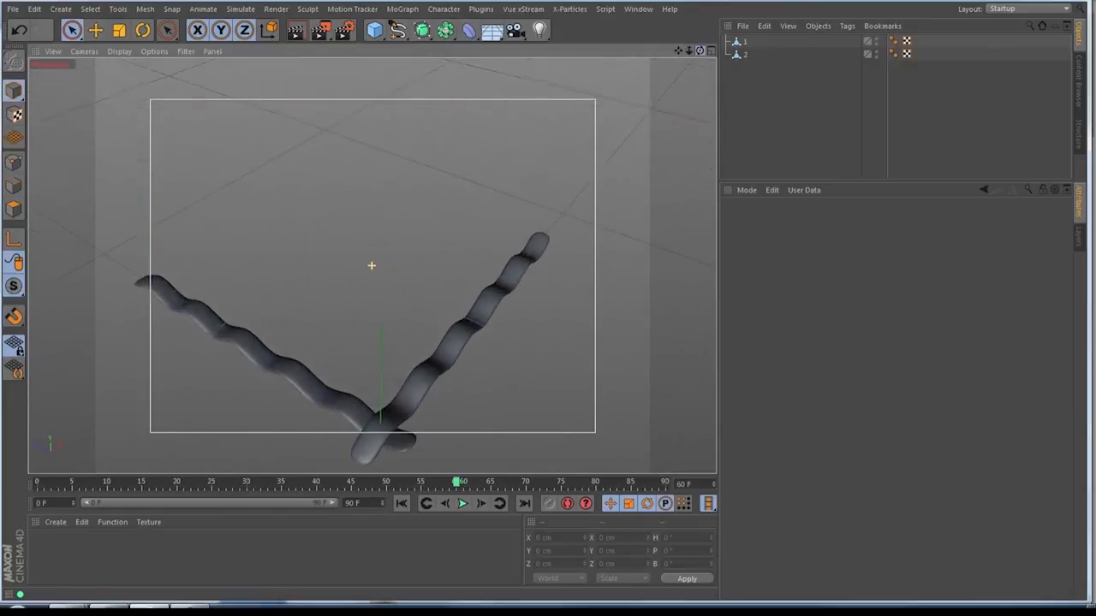
- Switch to a full-size Top view and hide strand 2 in the editor
left_click(711, 51)
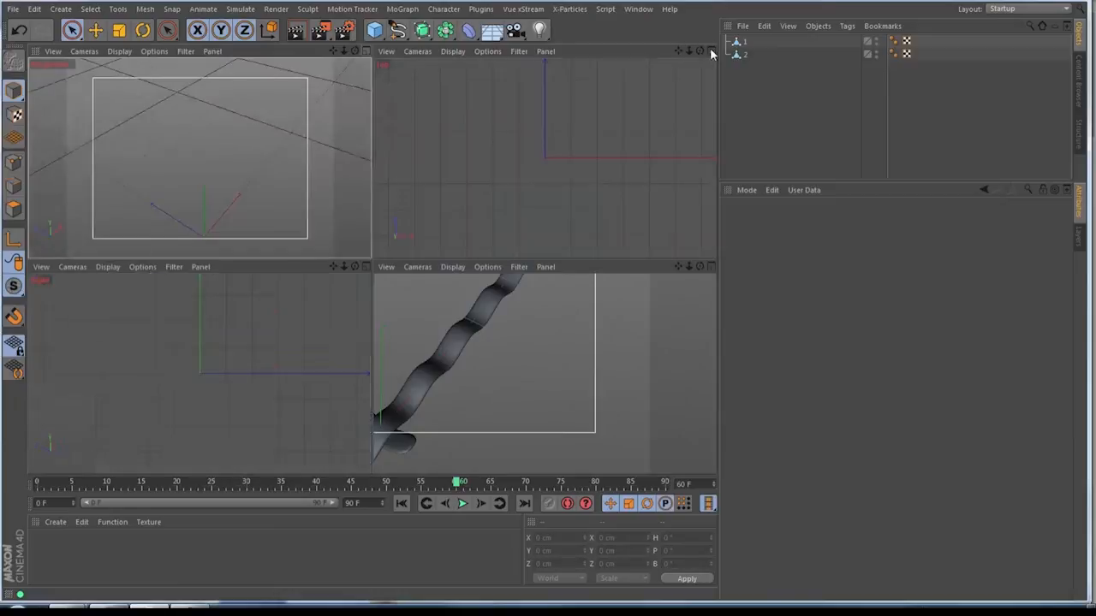
middle_click(525, 276)
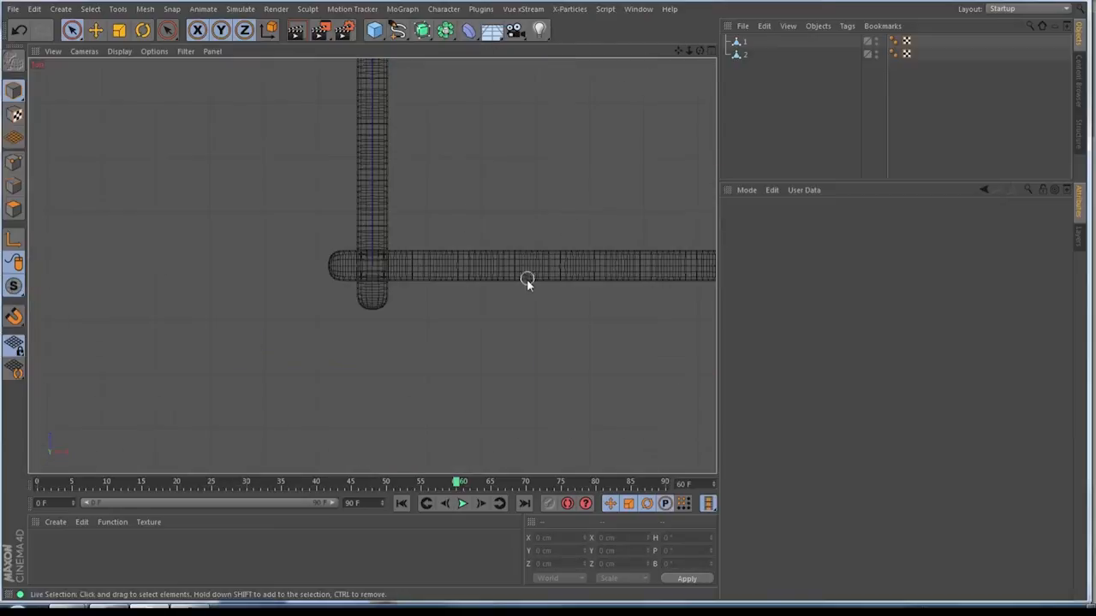
double_click(875, 53)
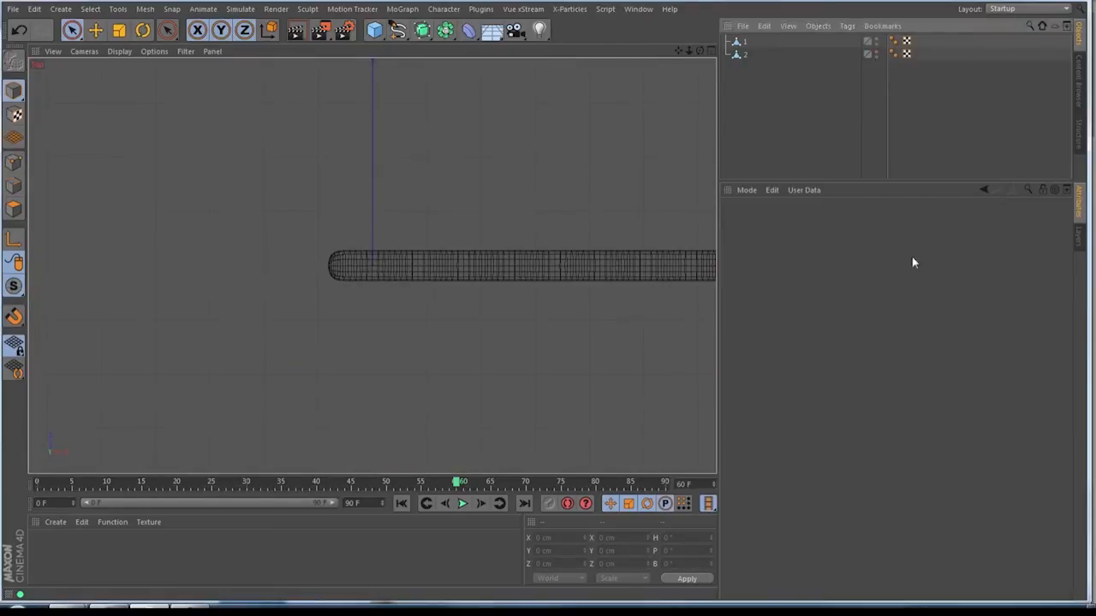
- Prepare strand 1 for polygon editing and turn off Only Select Visible Elements for Live Selection
left_click(744, 41)
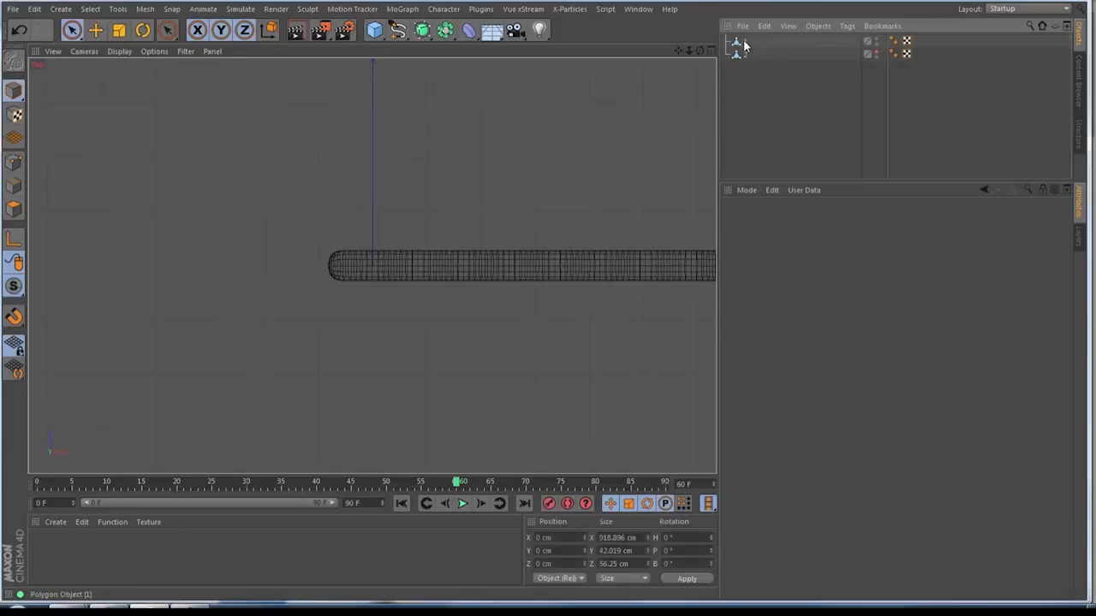
left_click(14, 209)
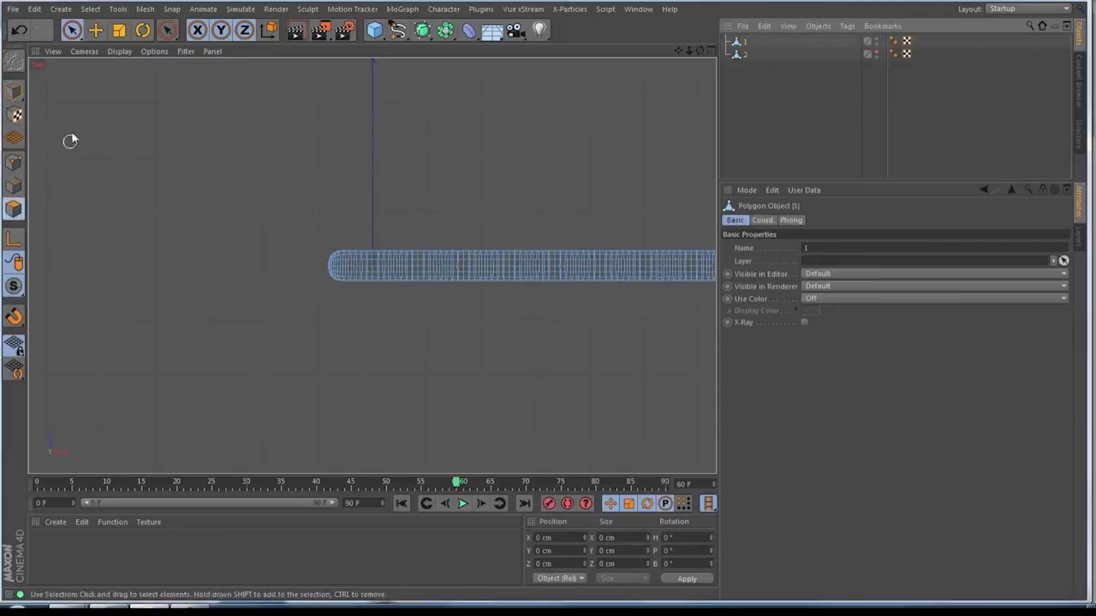
left_click(72, 30)
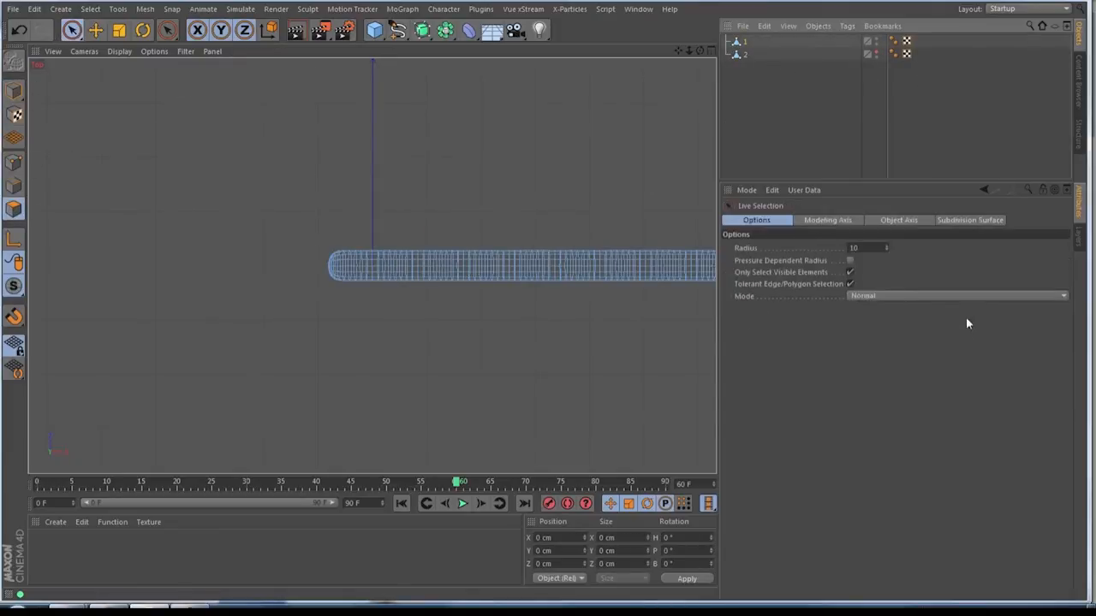
left_click(850, 272)
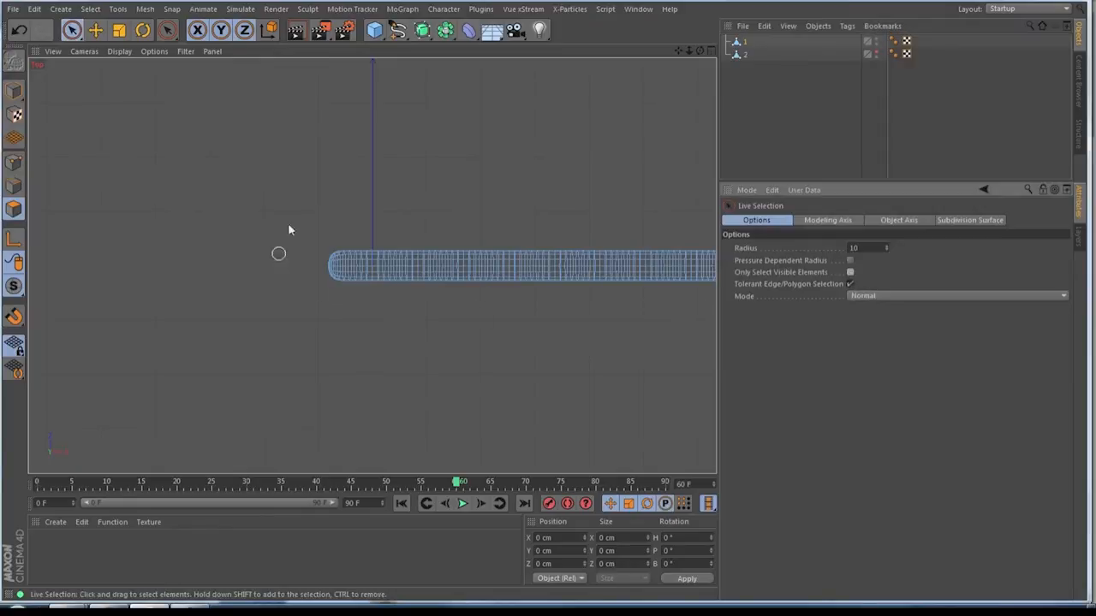
- Select the polygons of strand 1's rounded end near the origin and store them as a polygon selection
scroll(332, 278, "up", 8)
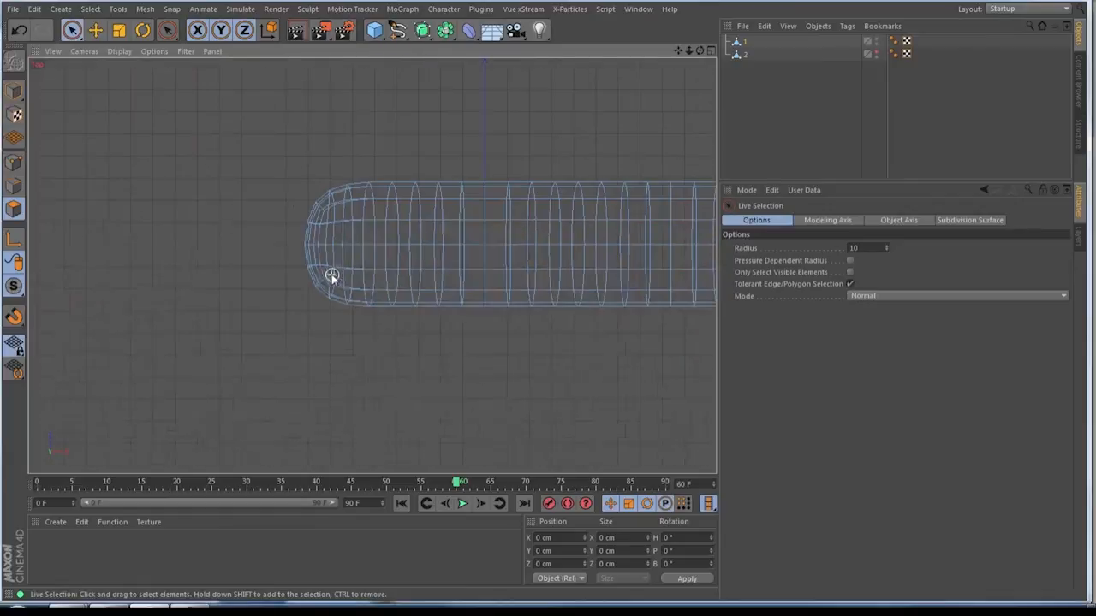
left_click_drag(317, 203, 315, 279)
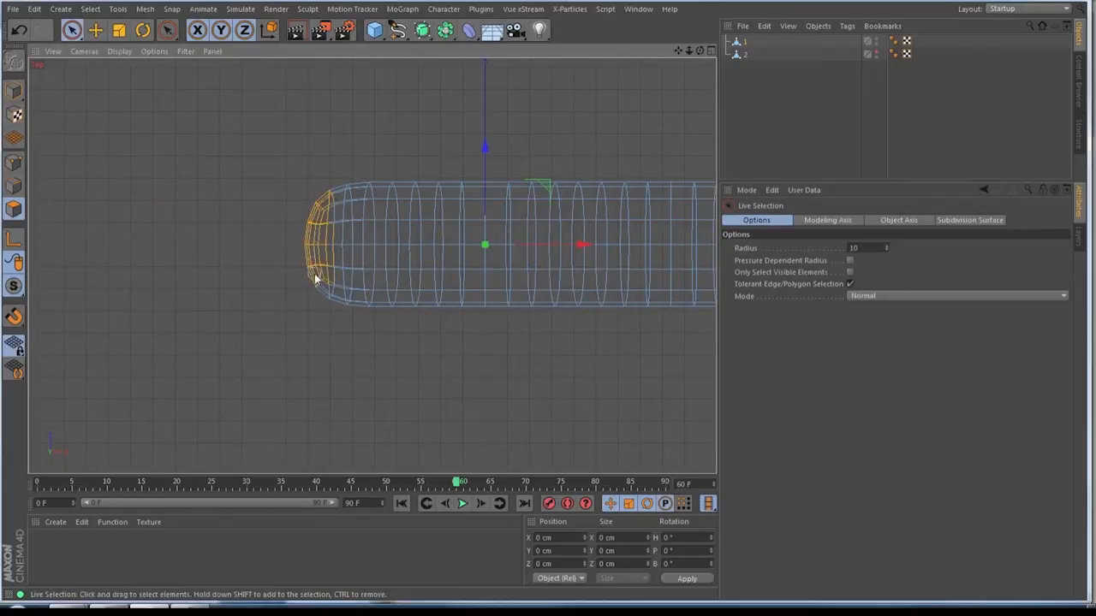
left_click(318, 203)
left_click(90, 9)
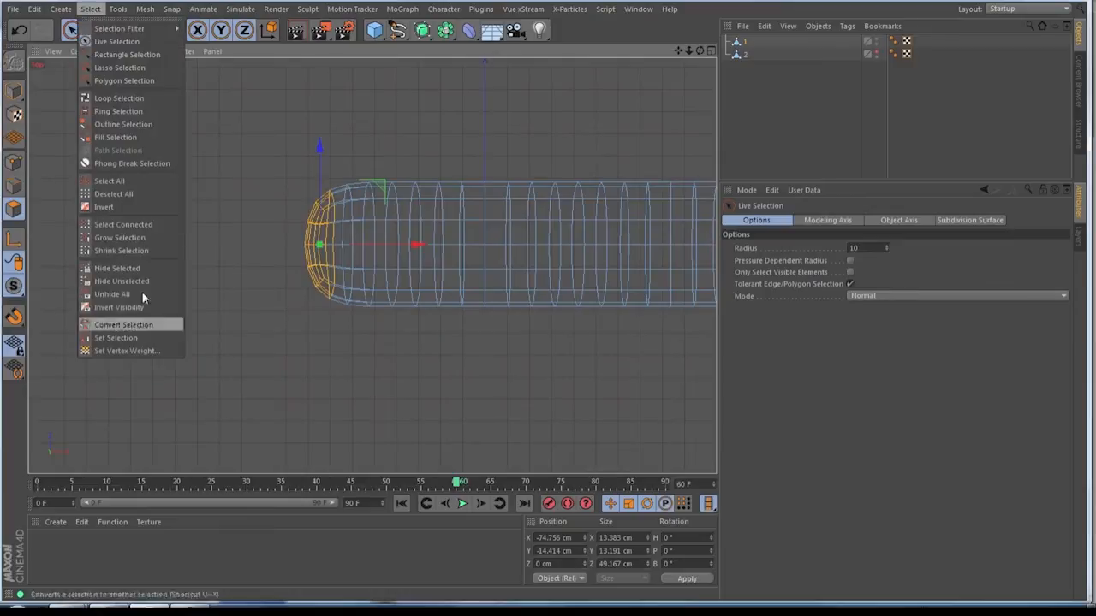
left_click(120, 338)
- Hide strand 1, show strand 2, and store the polygons of its rounded end near the origin as a selection
left_click(743, 55)
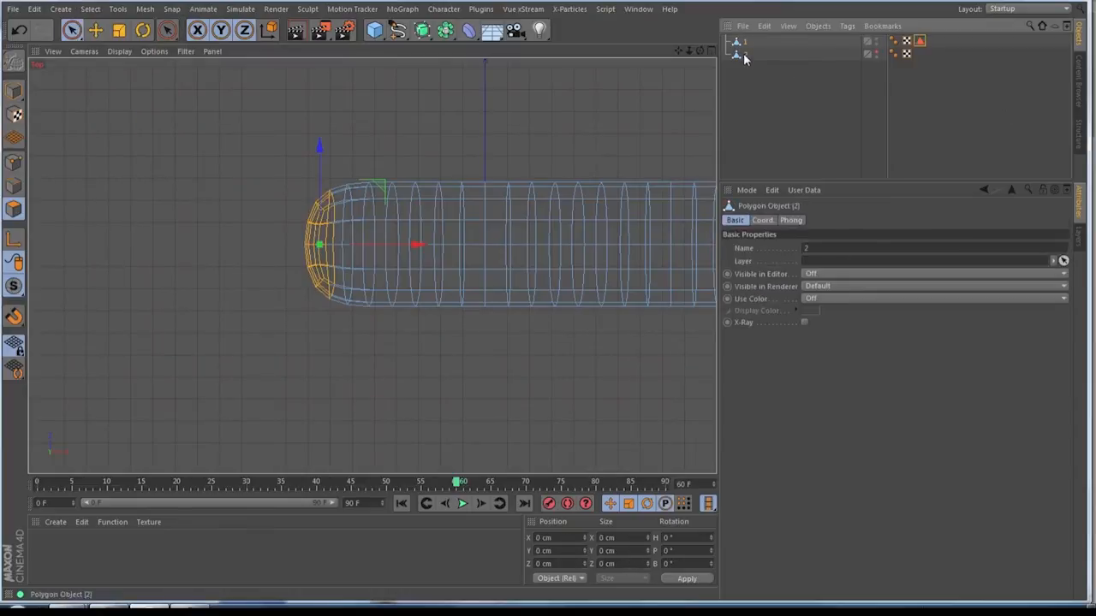
left_click(875, 39)
left_click(876, 51)
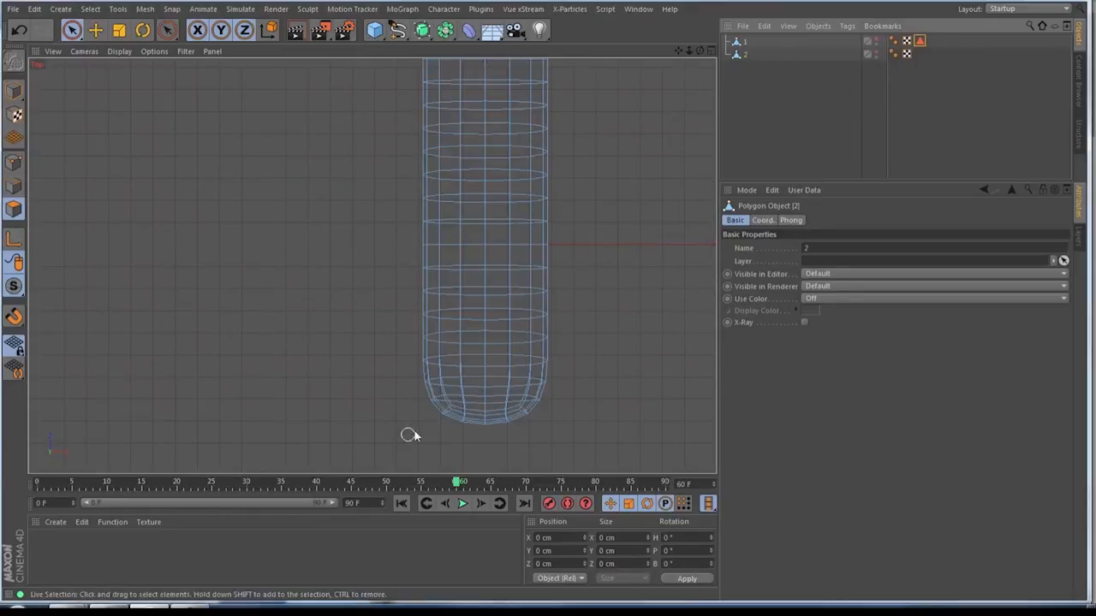
left_click_drag(536, 415, 146, 389)
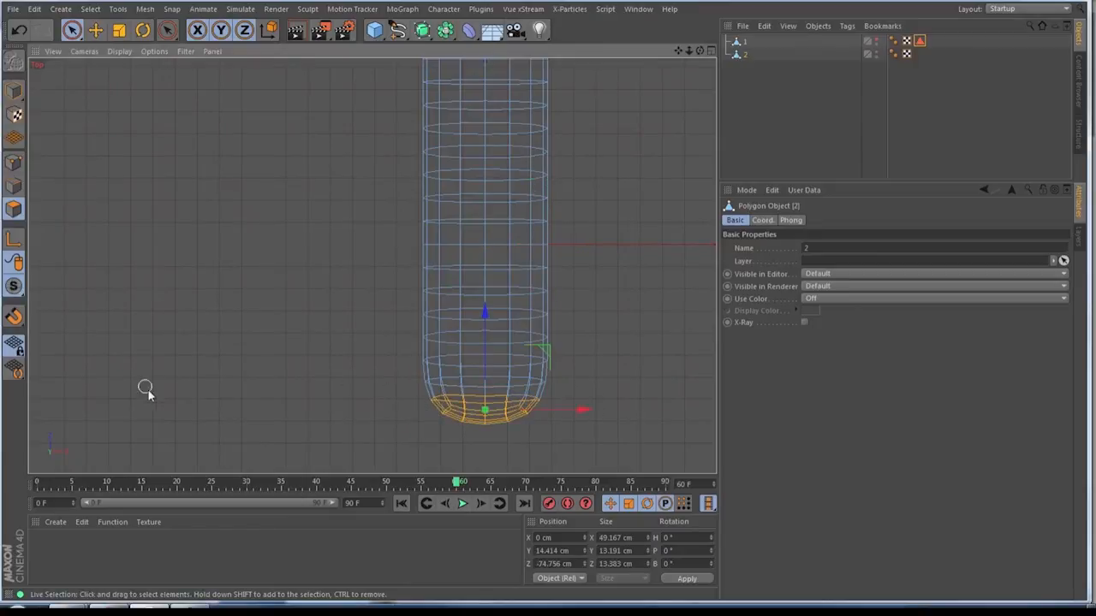
left_click(90, 8)
left_click(137, 325)
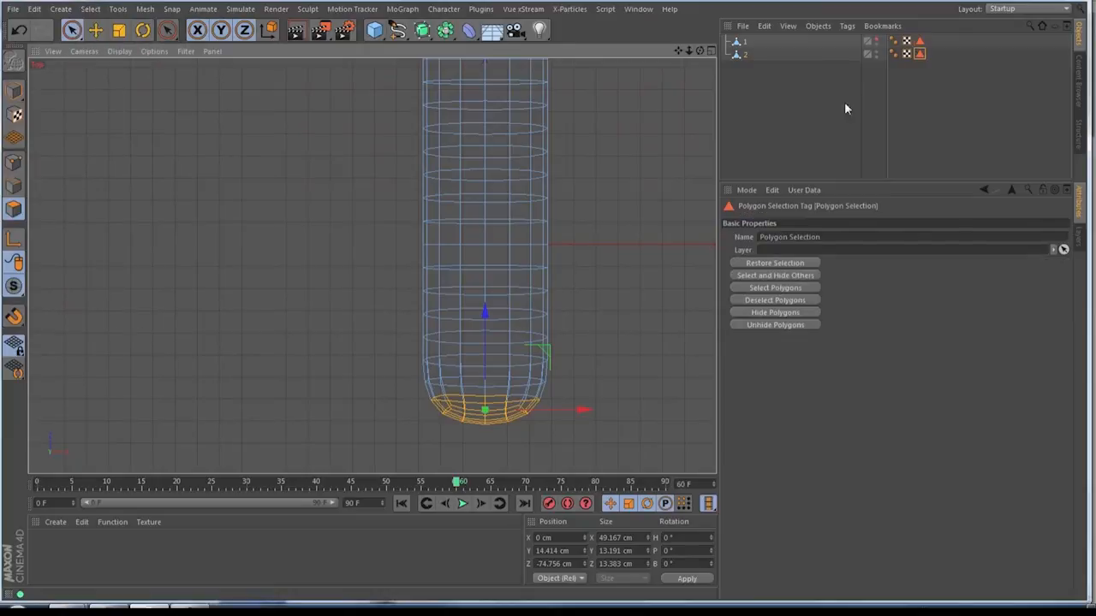
left_click(822, 132)
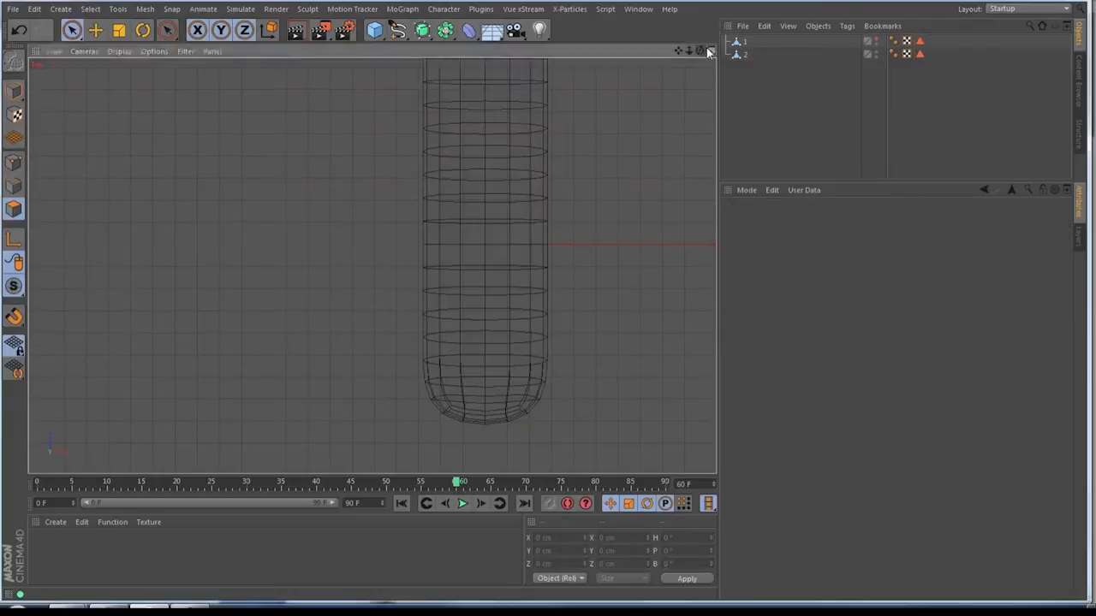
- Return to the full-size perspective view and make strand 1 visible again, framing both strands
left_click(708, 50)
left_click(366, 53)
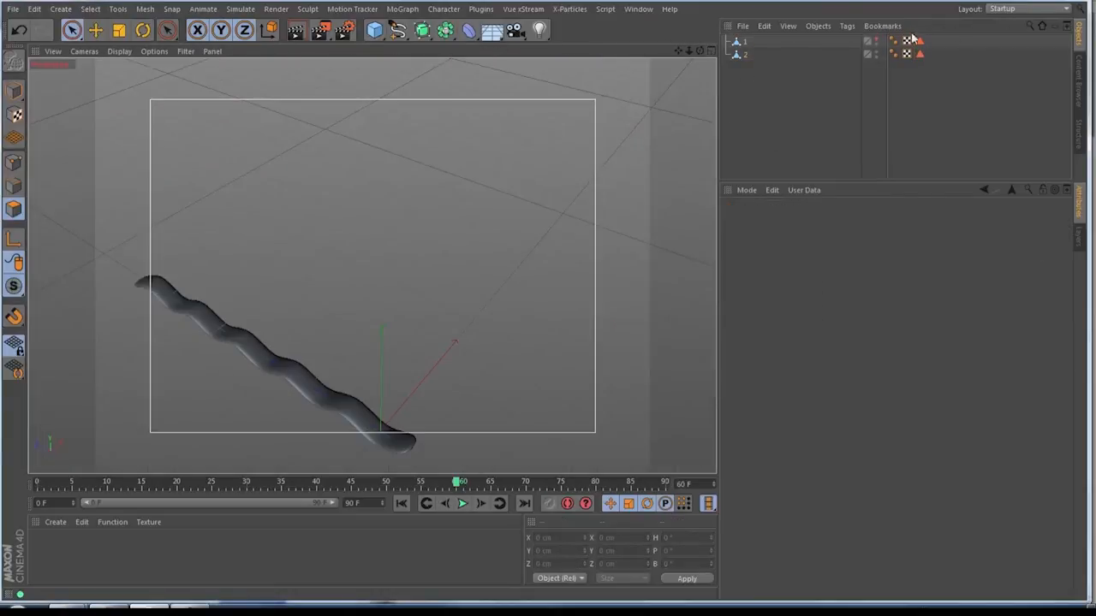
left_click(877, 39)
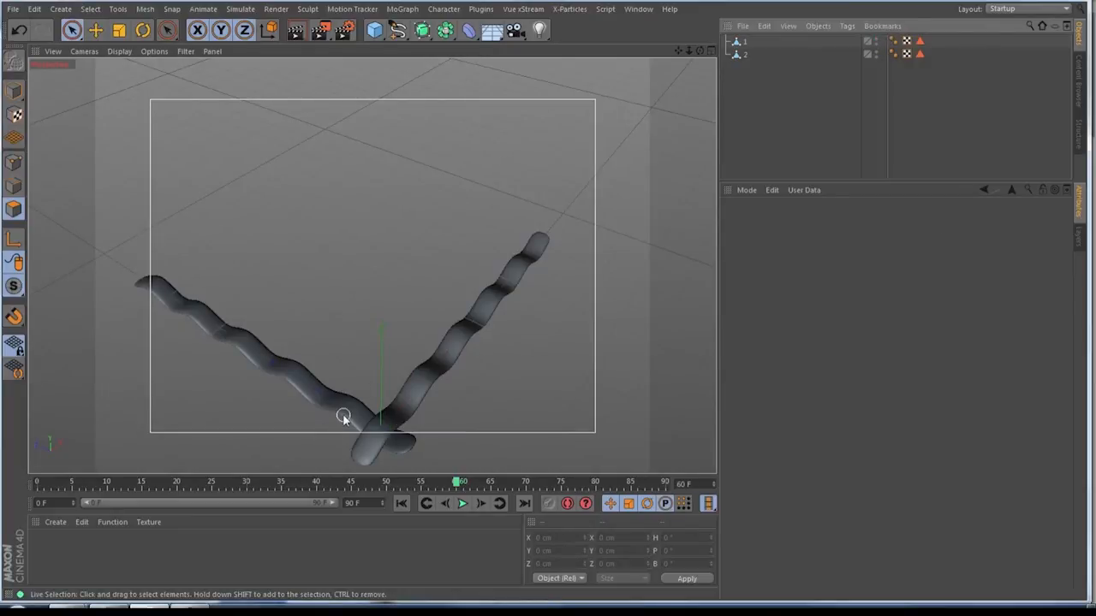
mouse_move(678, 51)
left_mouse_down()
mouse_move(524, 2)
mouse_move(767, 66)
mouse_move(652, 71)
mouse_move(664, 67)
left_mouse_up()
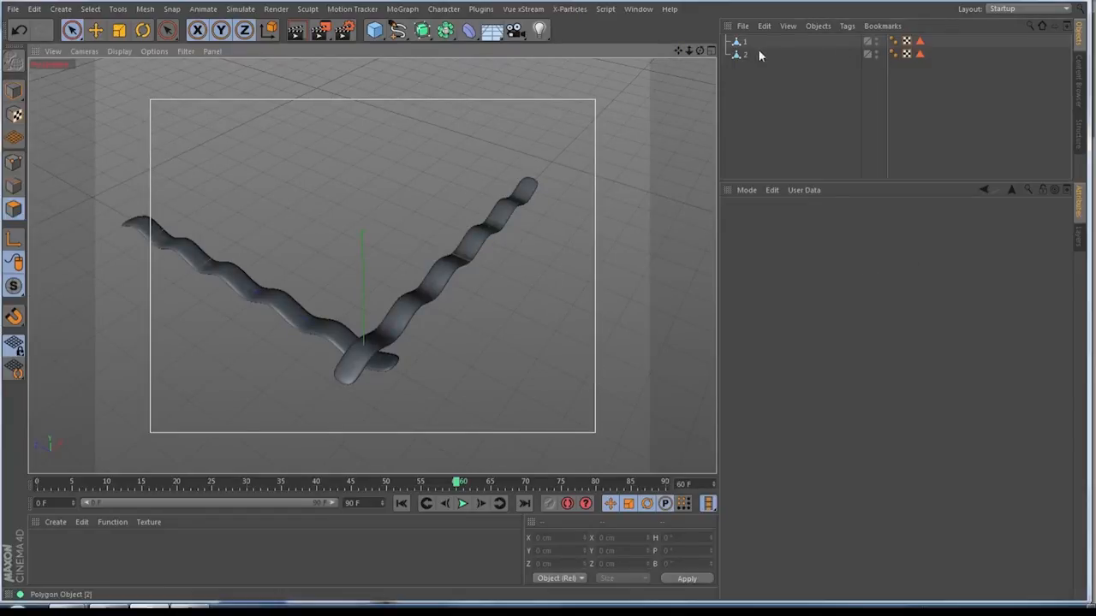
- Hide strand 2 so only strand 1 shows, and add an xpEmitter to the scene
left_click(876, 52)
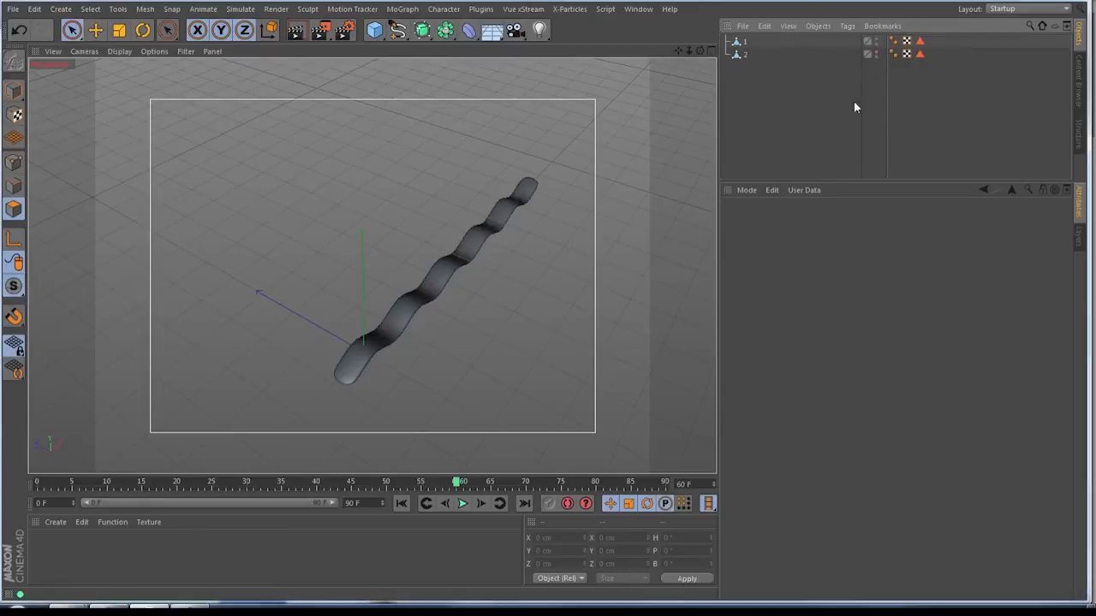
left_click(740, 45)
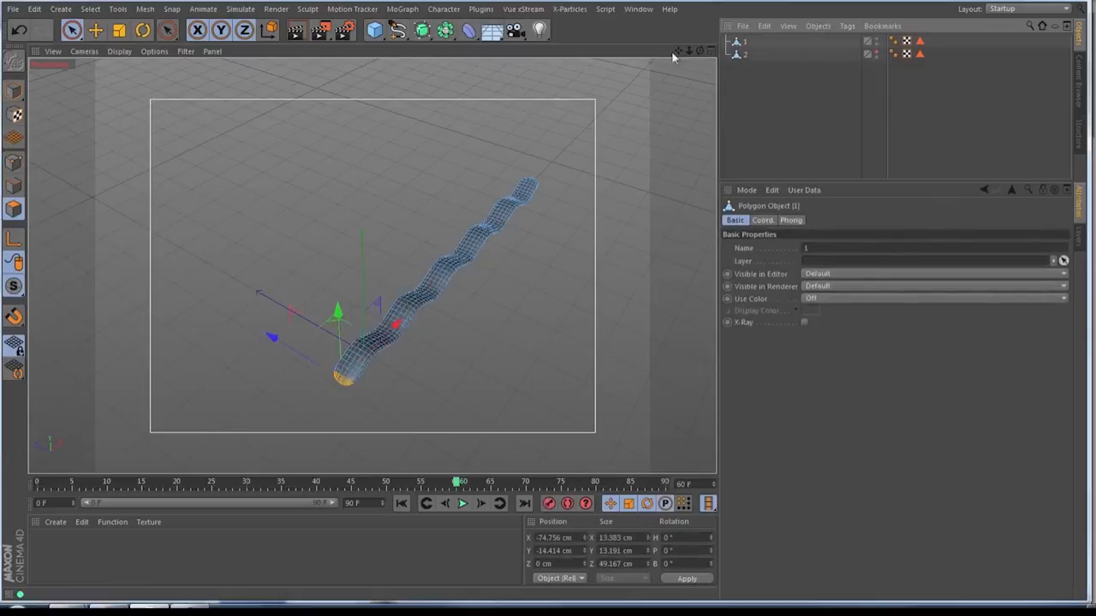
left_click(569, 10)
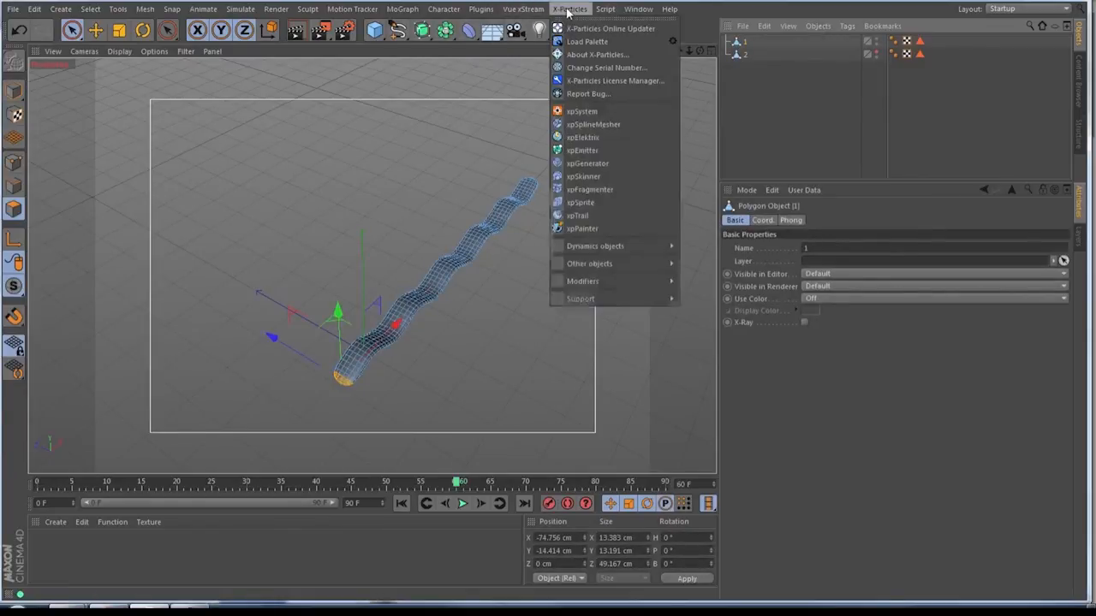
left_click(589, 156)
- Set the emitter shape to Object, with strand 1 as the source object and its stored polygon selection as the emitting area
left_click(856, 221)
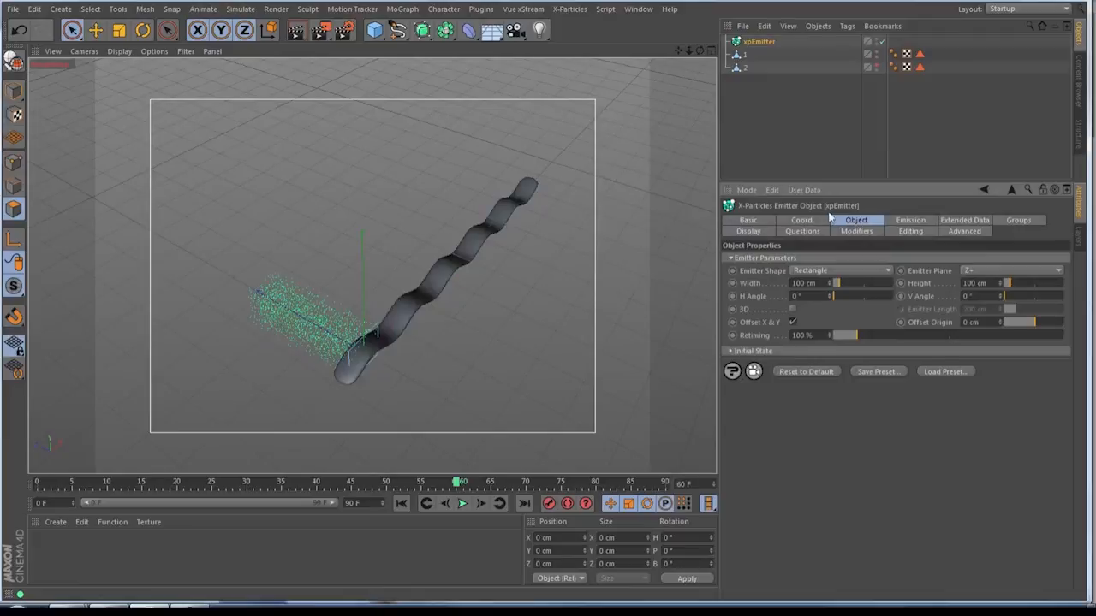
left_click(809, 271)
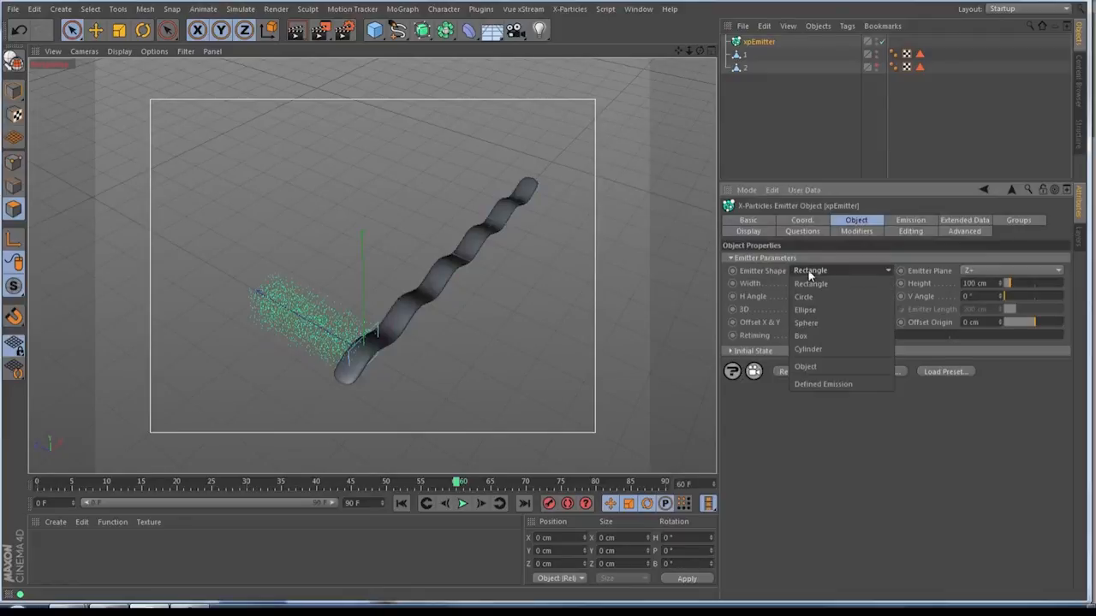
left_click(818, 373)
left_click_drag(752, 58, 827, 311)
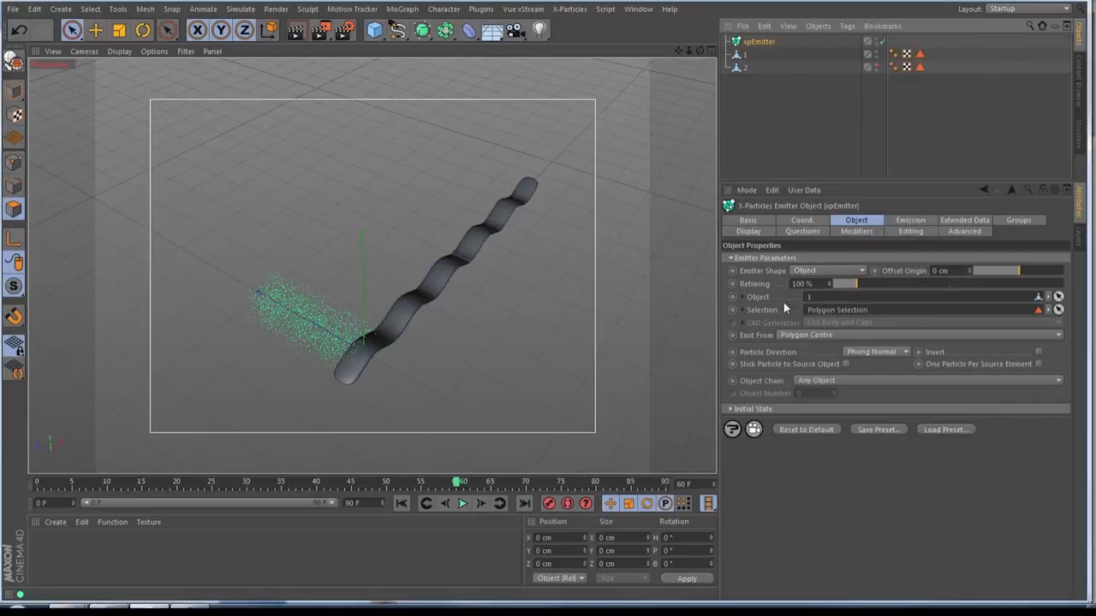
- Set the emitter's emission mode to Shot
left_click(910, 221)
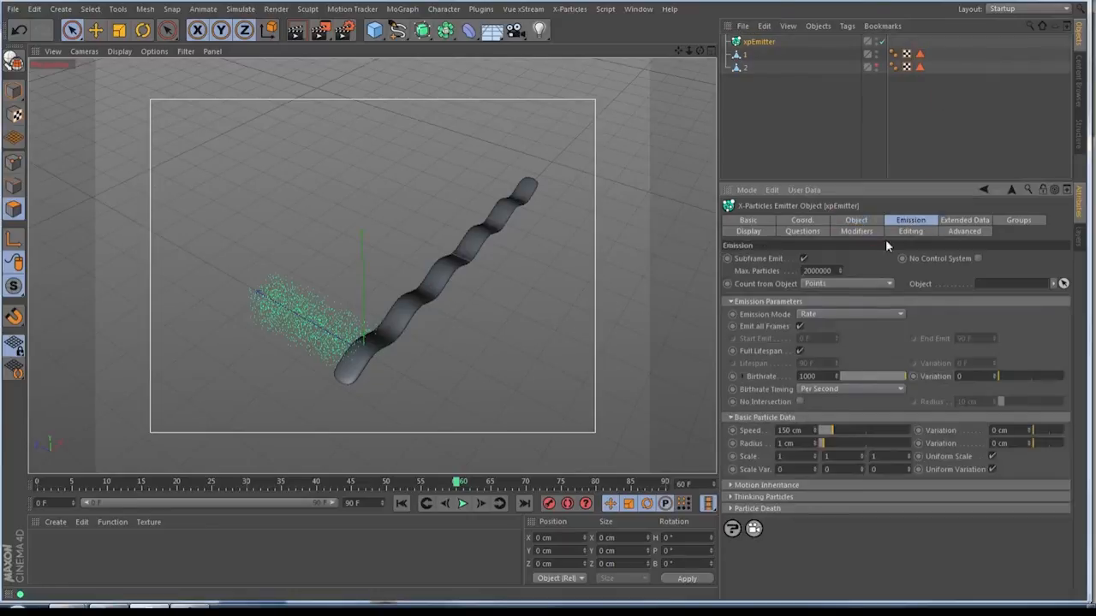
left_click(814, 313)
left_click(814, 351)
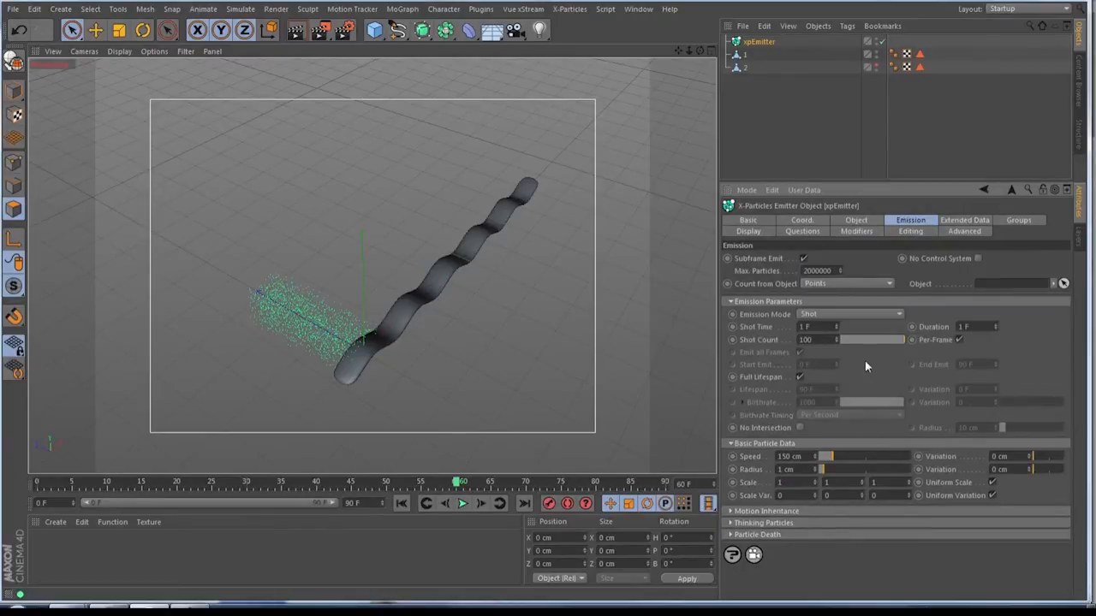
- Add an xpTrail for the emitter, with B-Spline type and Adaptive intermediate points
left_click(832, 132)
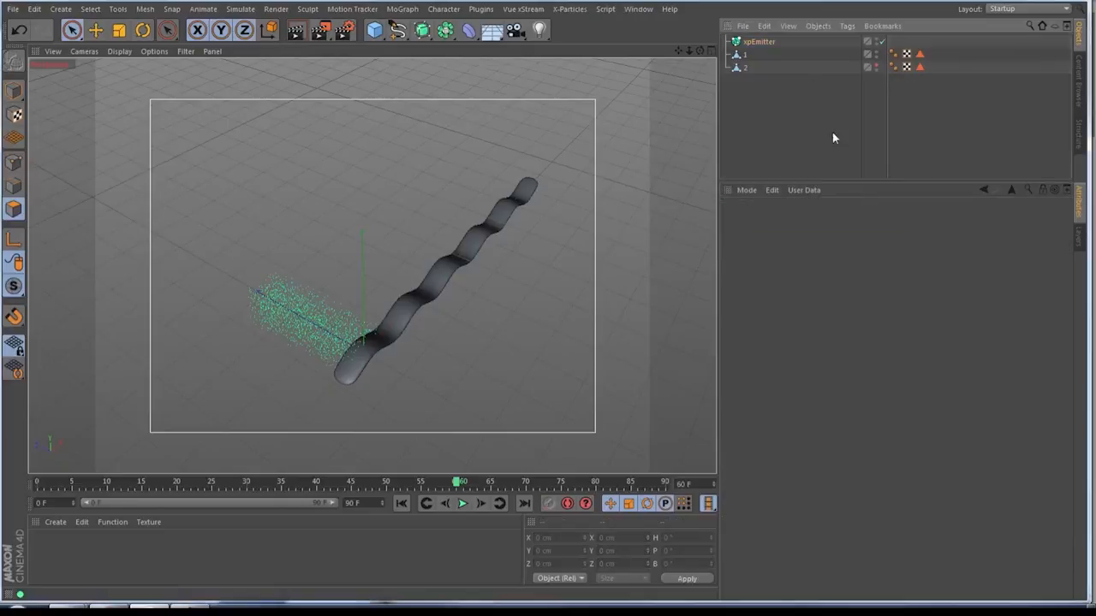
left_click(798, 42)
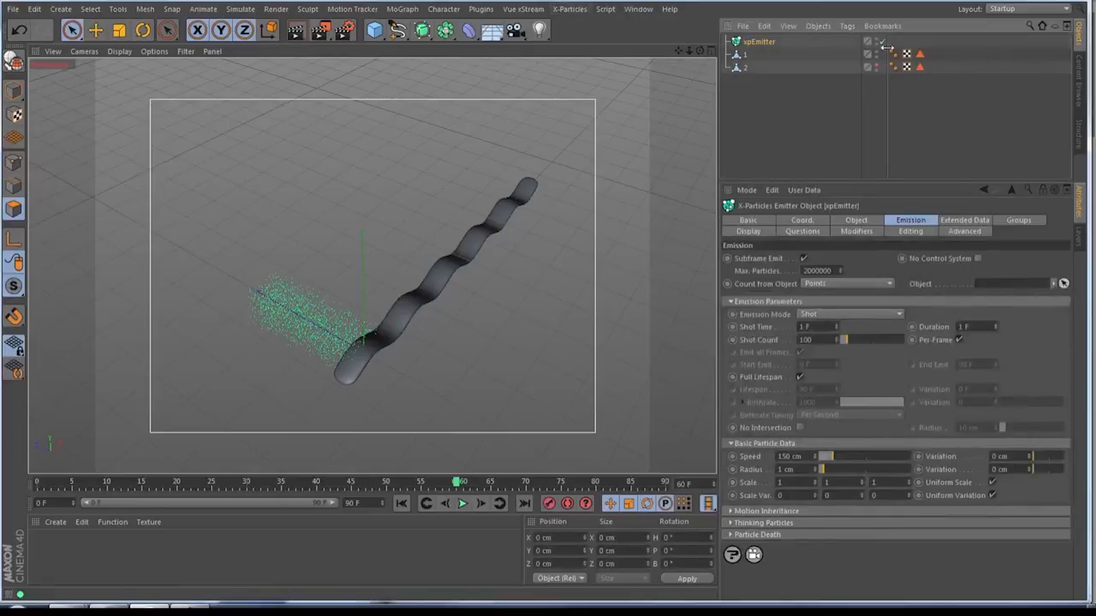
left_click(569, 8)
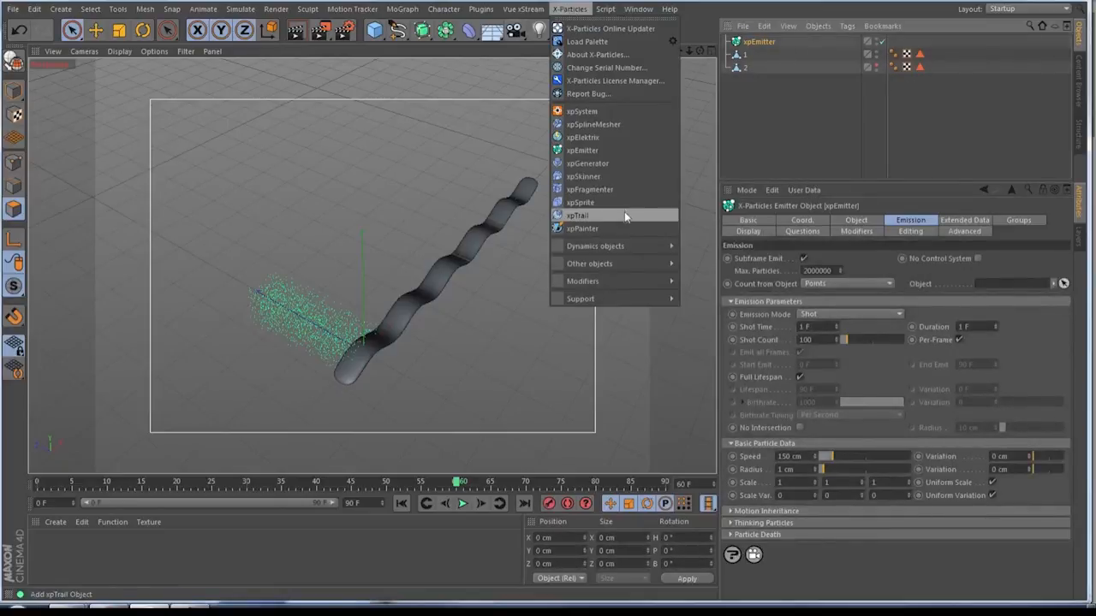
left_click(574, 217)
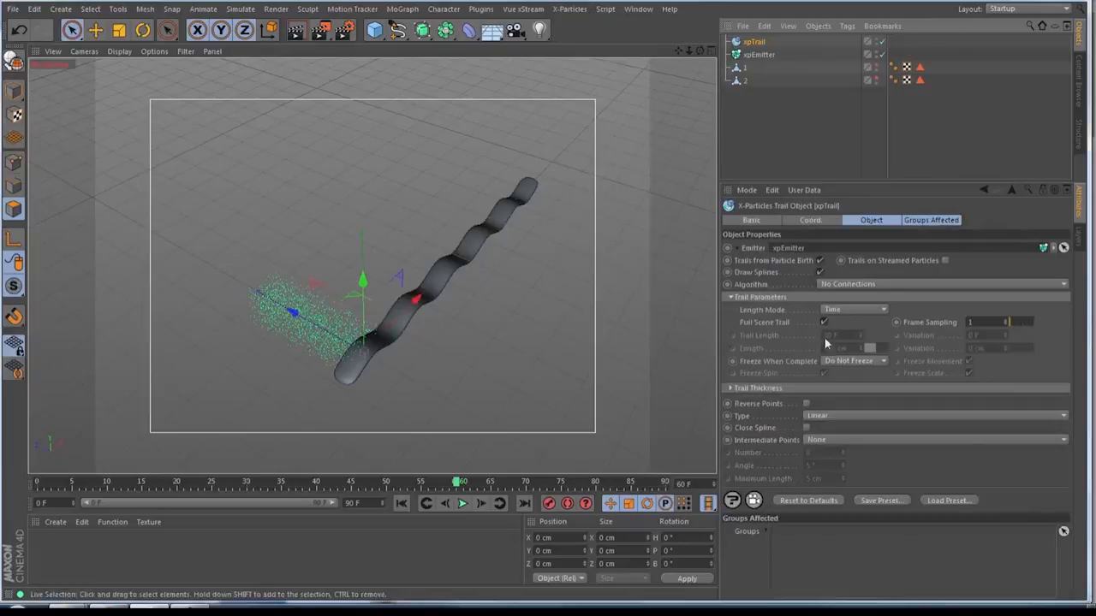
left_click(835, 416)
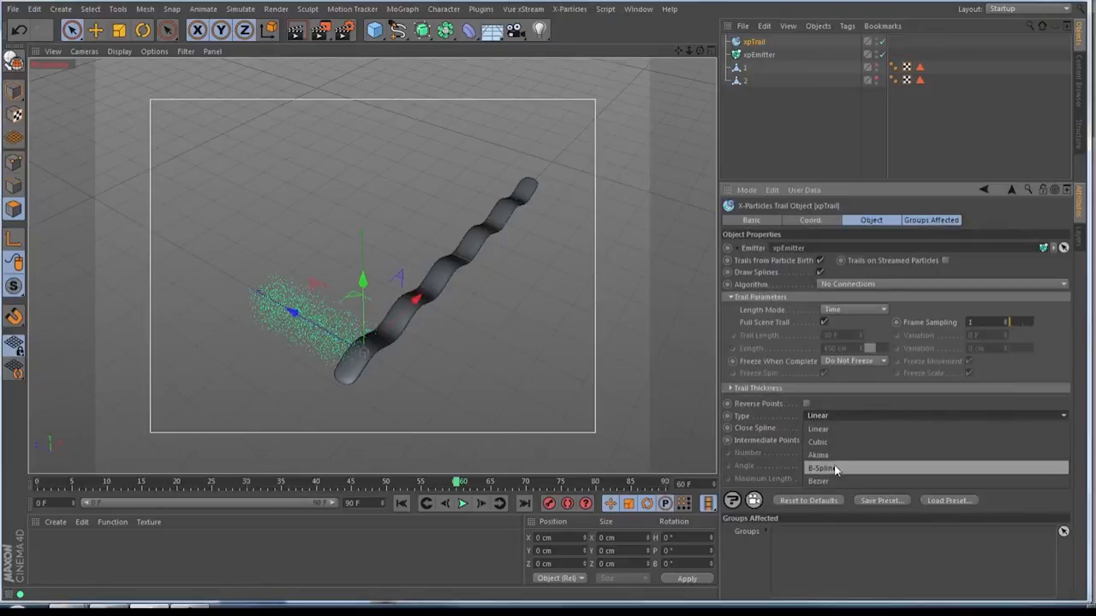
left_click(835, 466)
left_click(839, 439)
left_click(823, 492)
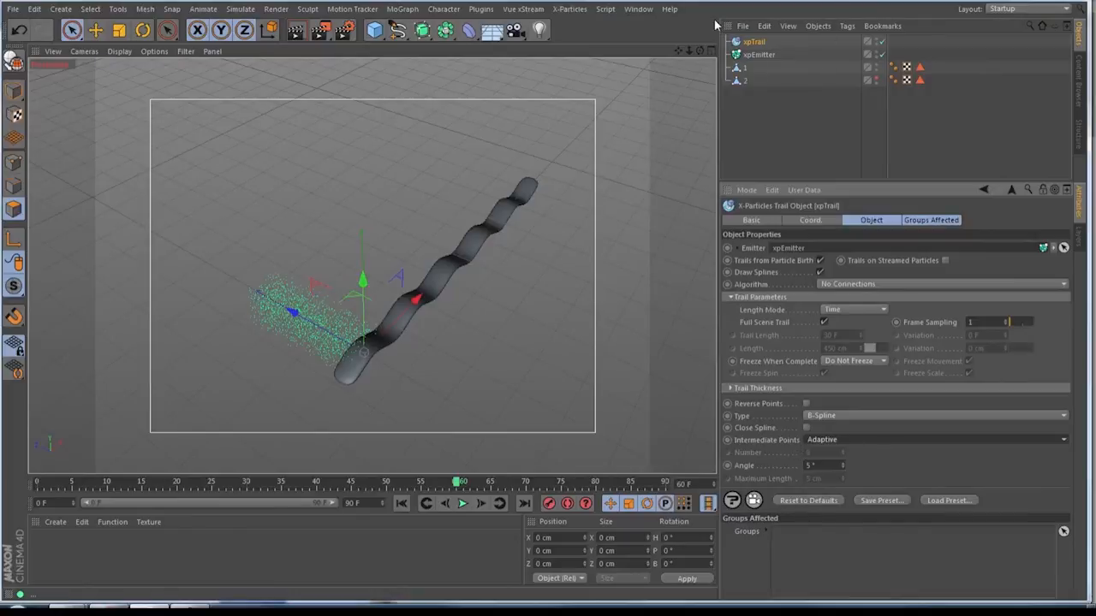
- Add an xpFollowSurface motion modifier and assign strand 1 as its surface object
left_click(570, 9)
mouse_move(615, 282)
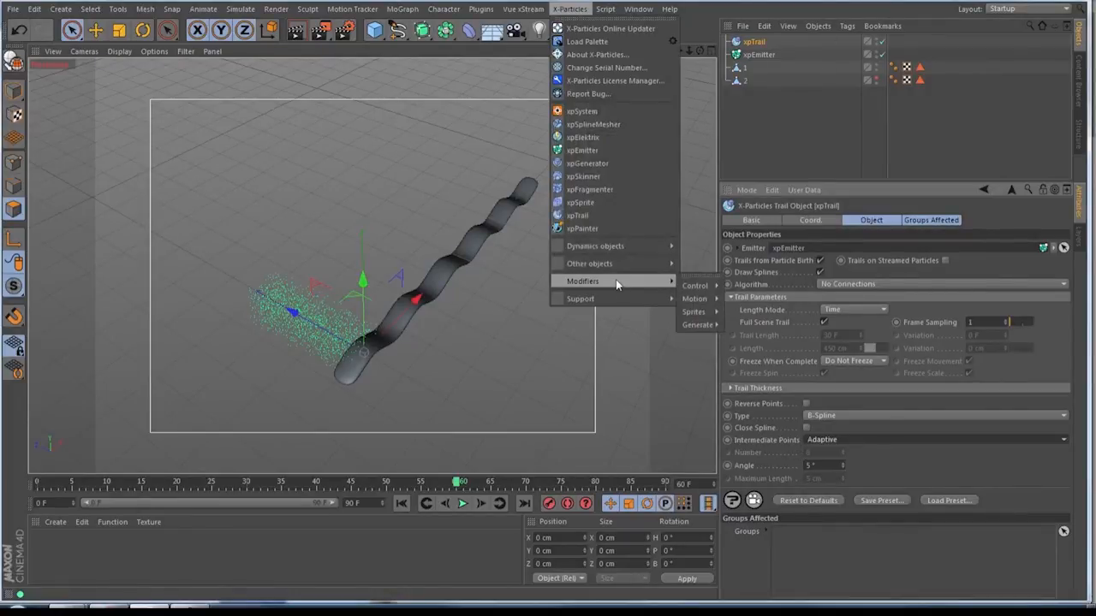
mouse_move(702, 299)
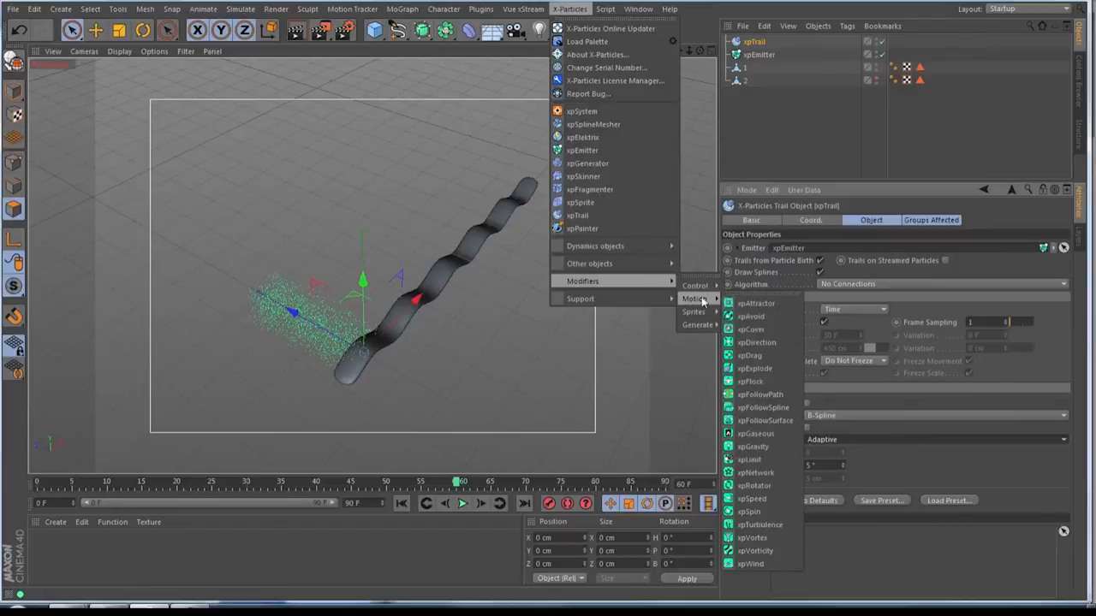
left_click(764, 421)
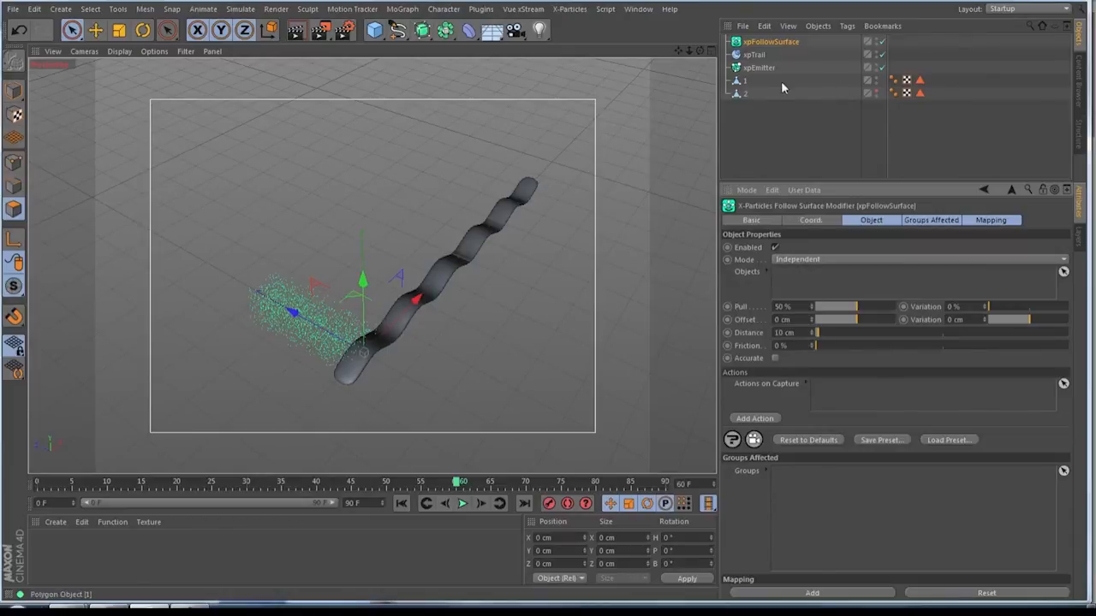
left_click_drag(746, 83, 804, 288)
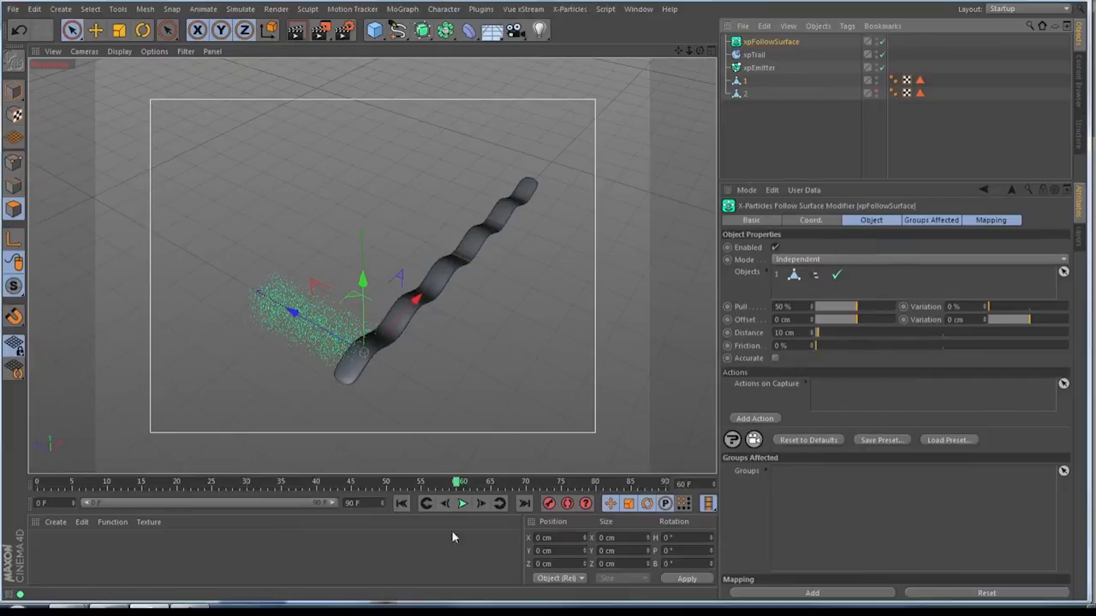
- Play the particle simulation from the first frame to check how the trails travel along strand 1
left_click(401, 503)
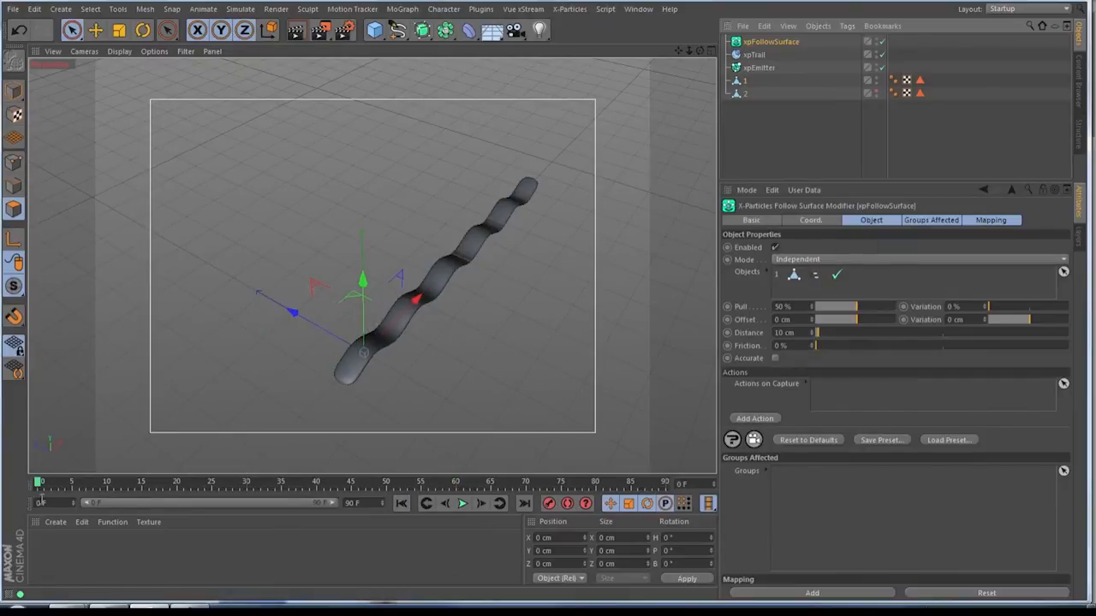
left_click(462, 503)
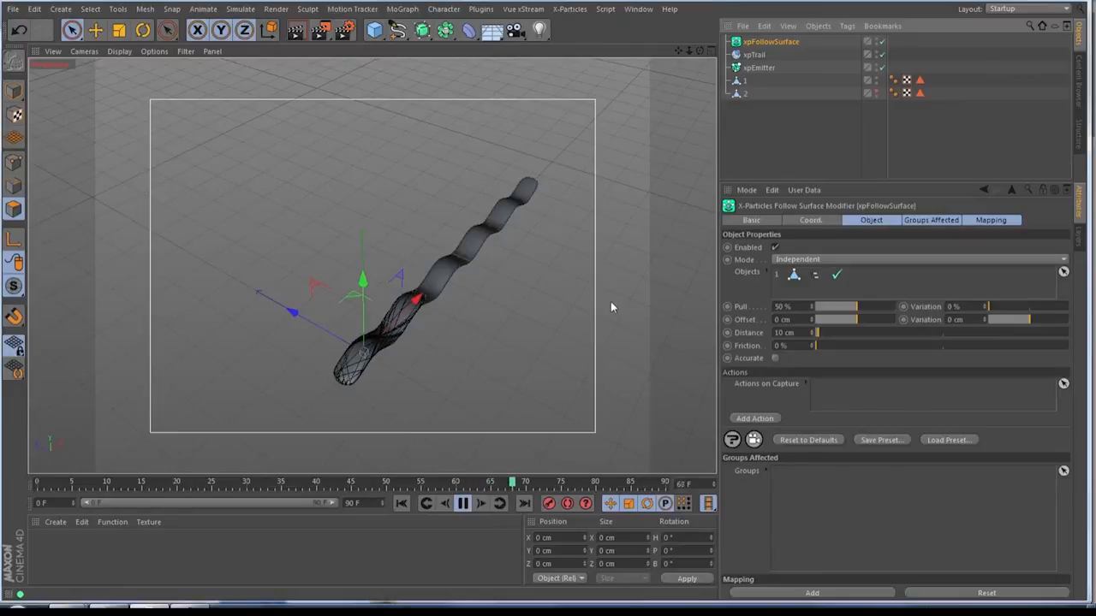
left_click(462, 504)
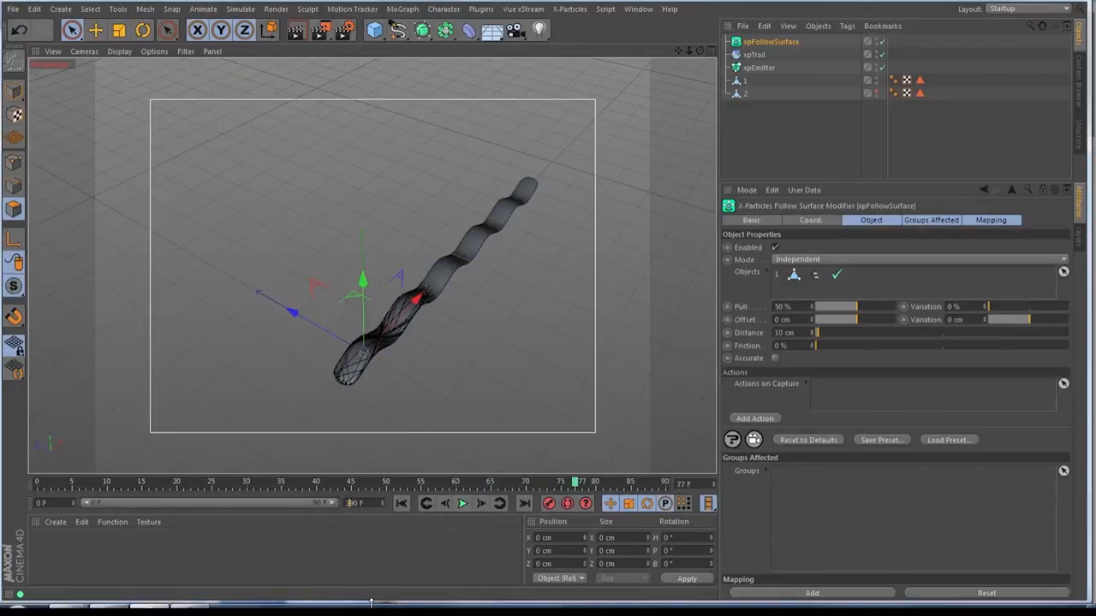
- Extend the timeline to 290 frames and run the simulation from the start, stopping at frame 187
left_click(383, 543)
left_click_drag(169, 502, 332, 503)
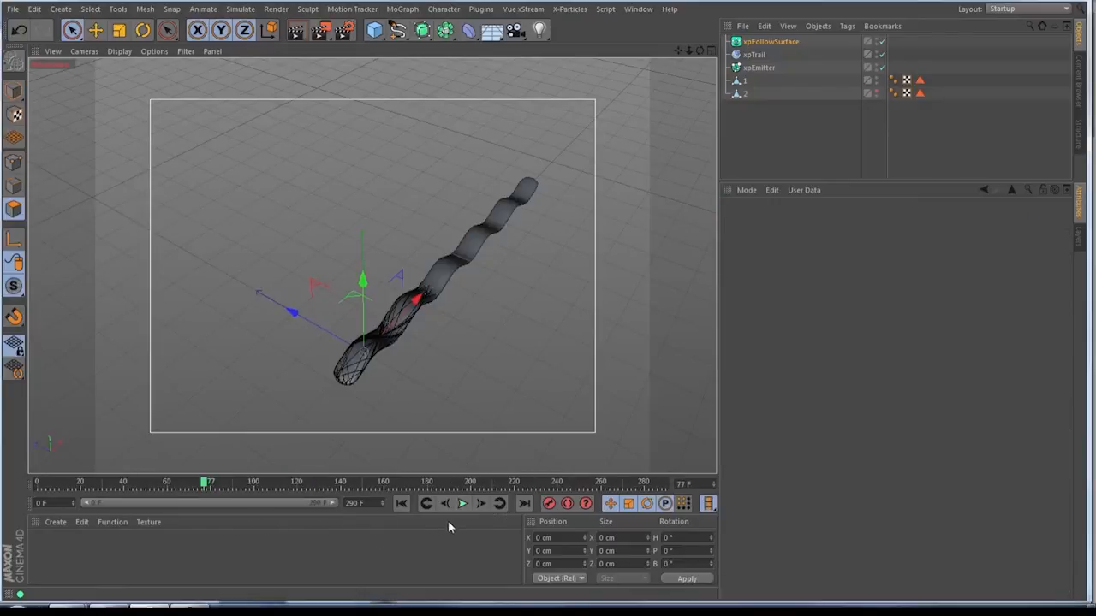
left_click(402, 504)
left_click(463, 503)
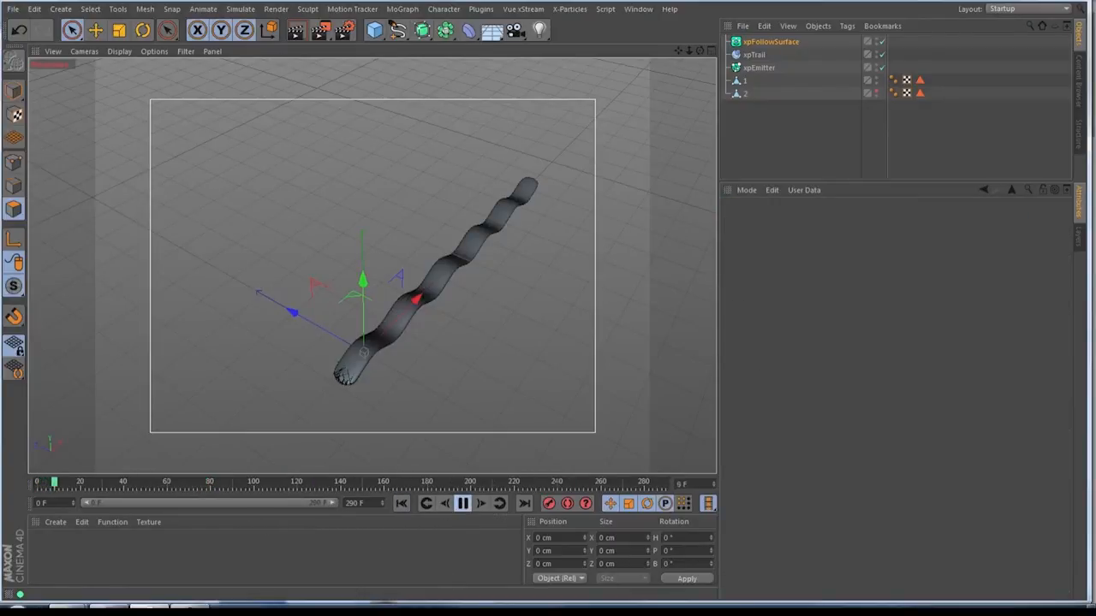
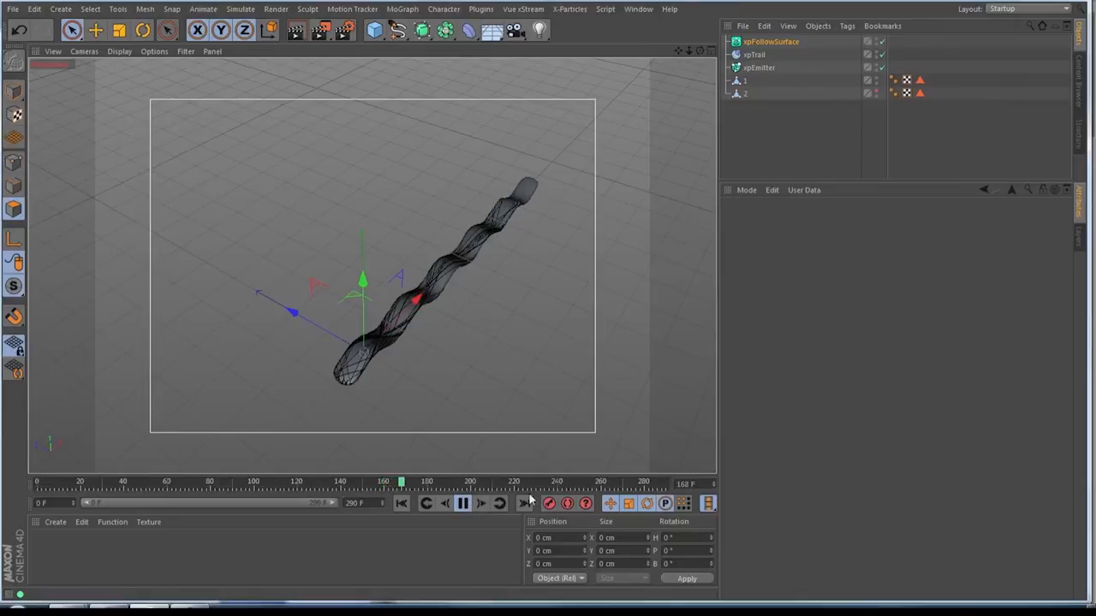
left_click(462, 505)
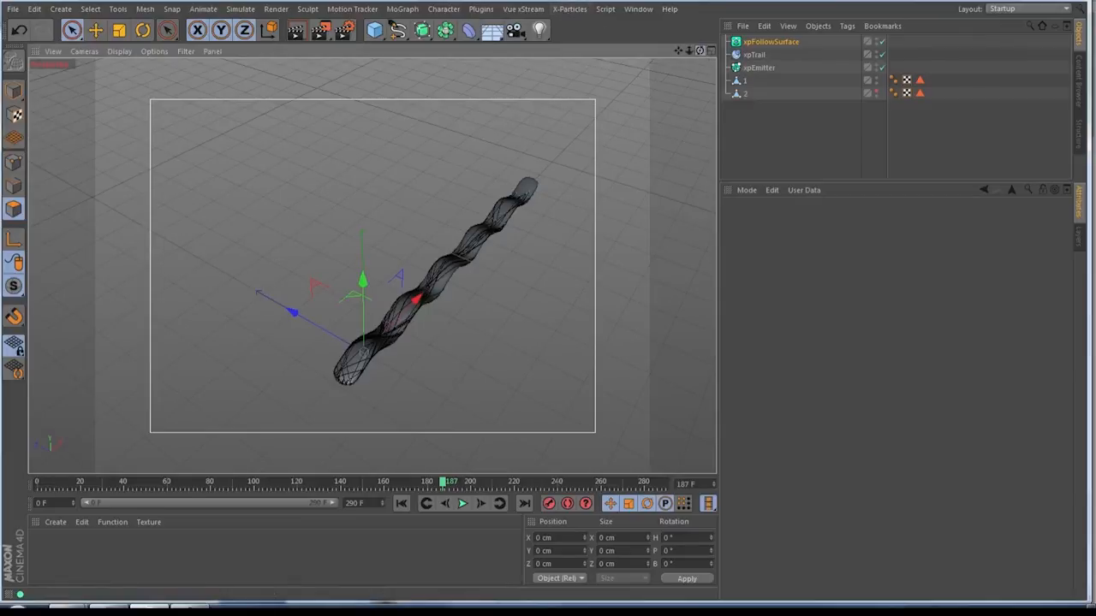
- Convert the xpTrail's current state to a separate spline object and open that spline's name for editing
left_click_drag(700, 51, 676, 104)
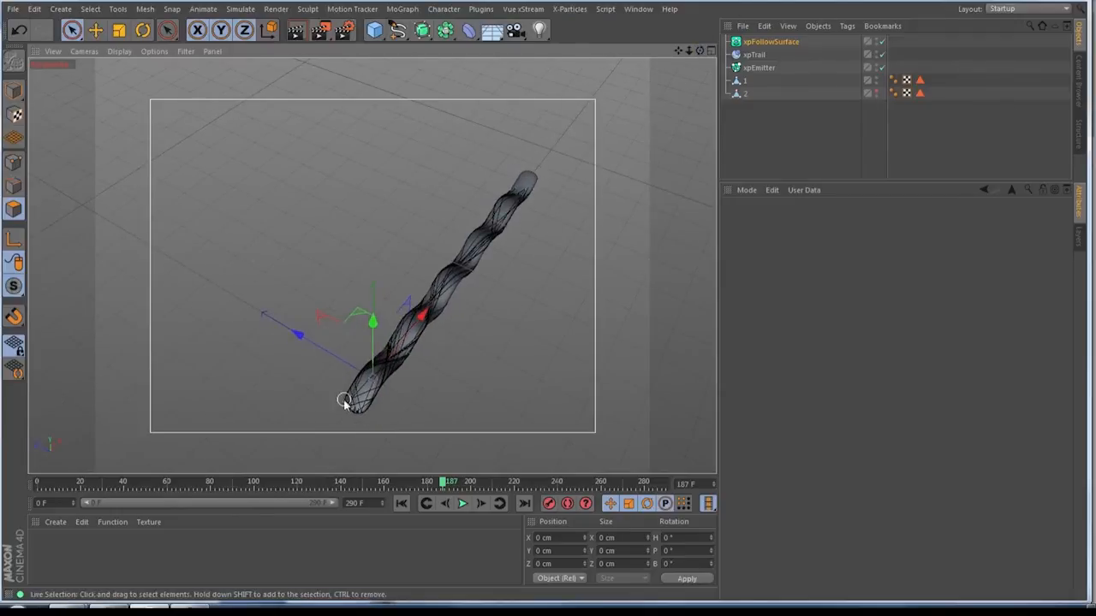
right_click(750, 60)
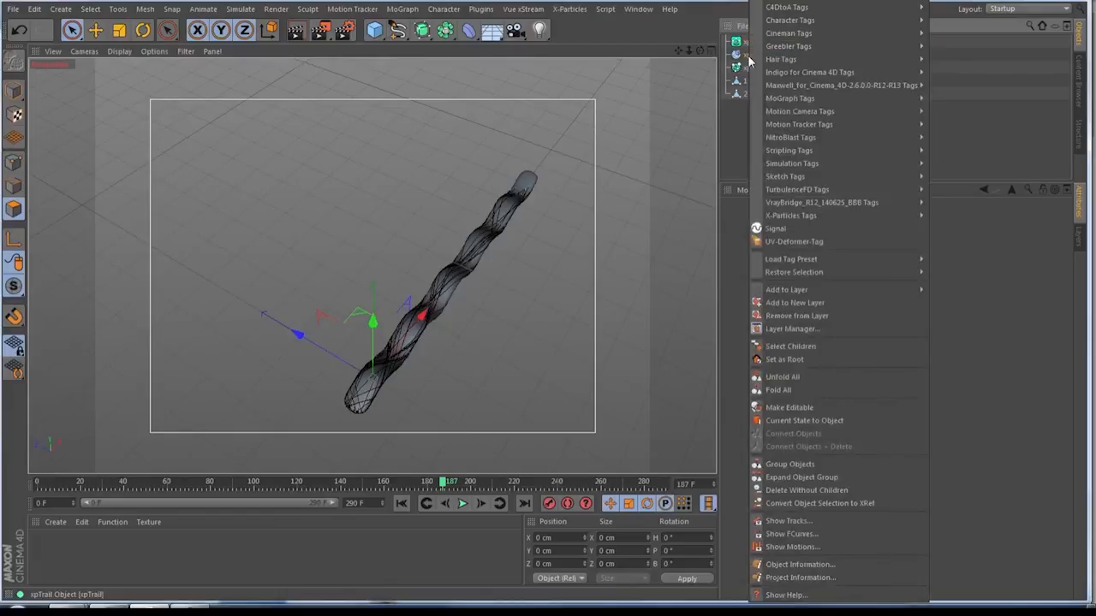
left_click(785, 422)
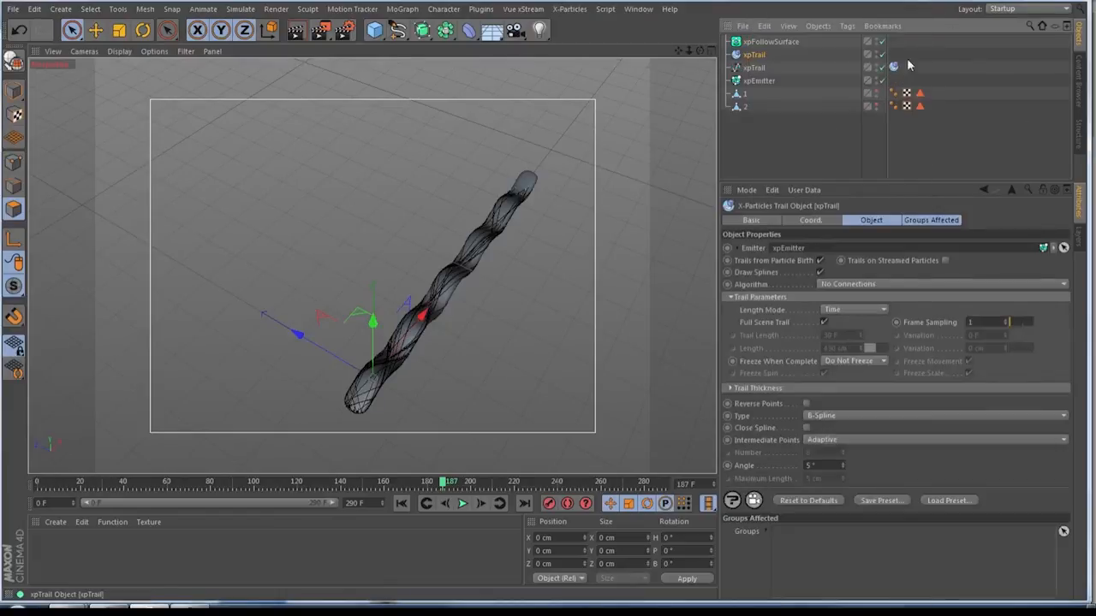
double_click(753, 67)
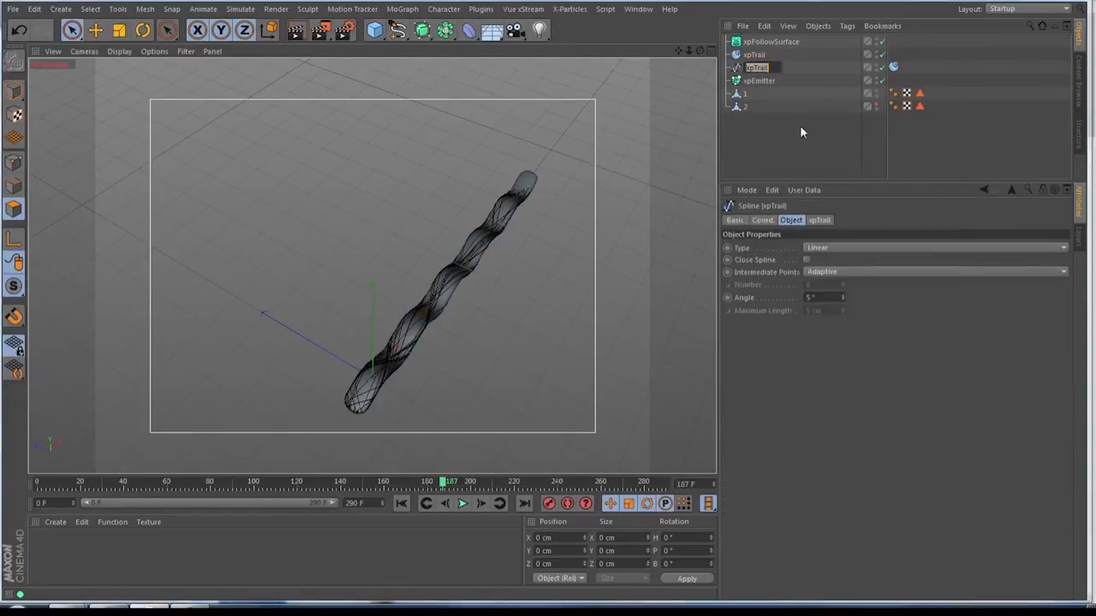
- Rename the baked trail spline as 1 and remove its xpTrail tag
type("1")
key("Return")
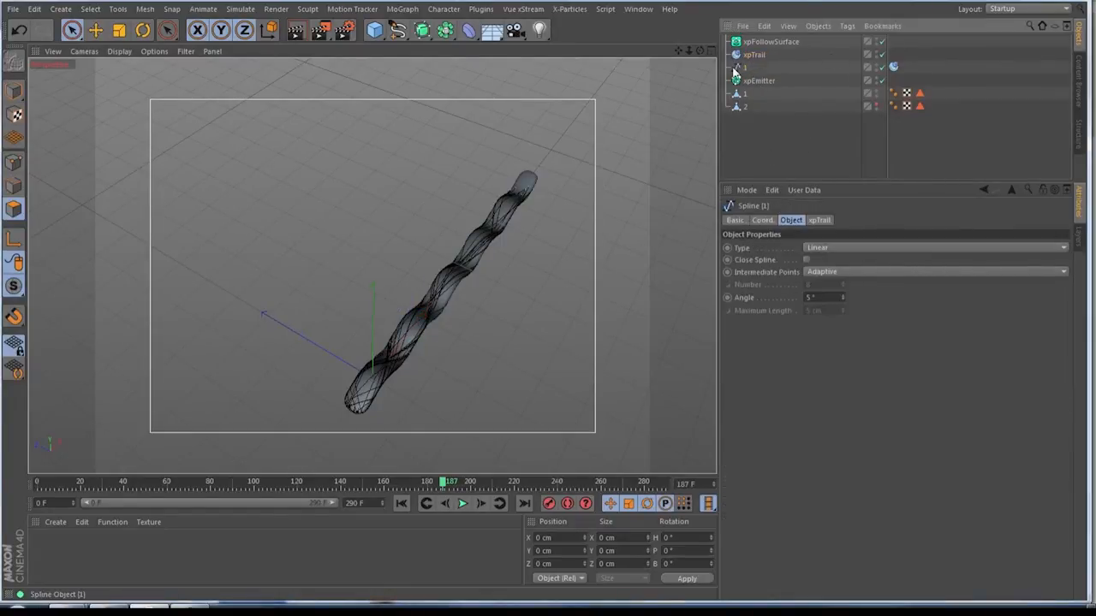
left_click(894, 68)
key("Delete")
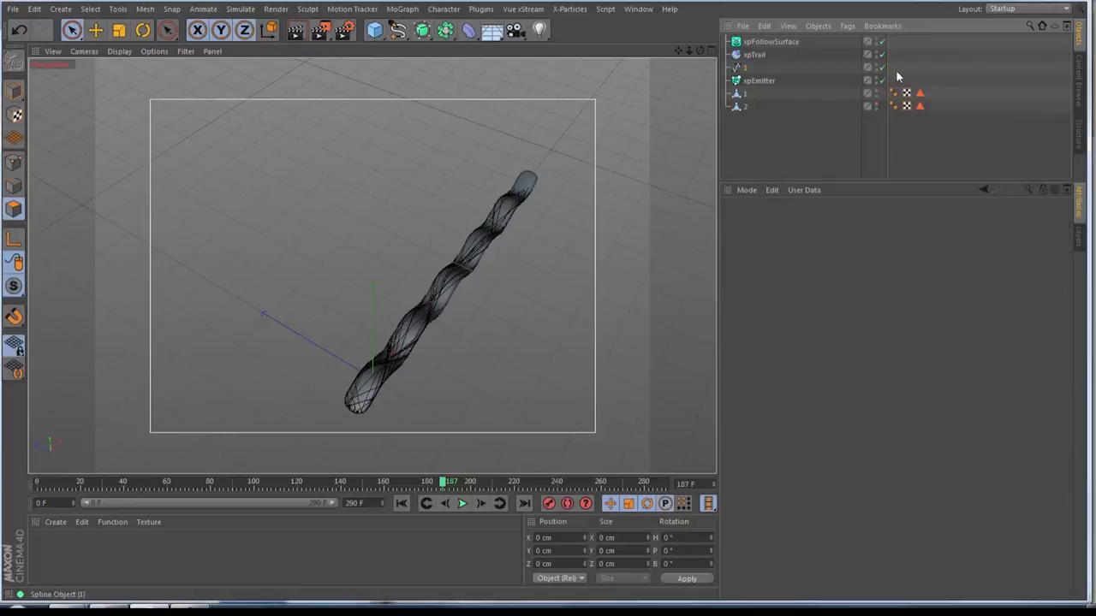
- Disable spline 1 and switch the visible polygon mesh from object 1 to object 2
left_click(882, 66)
left_click(875, 94)
left_click(876, 107)
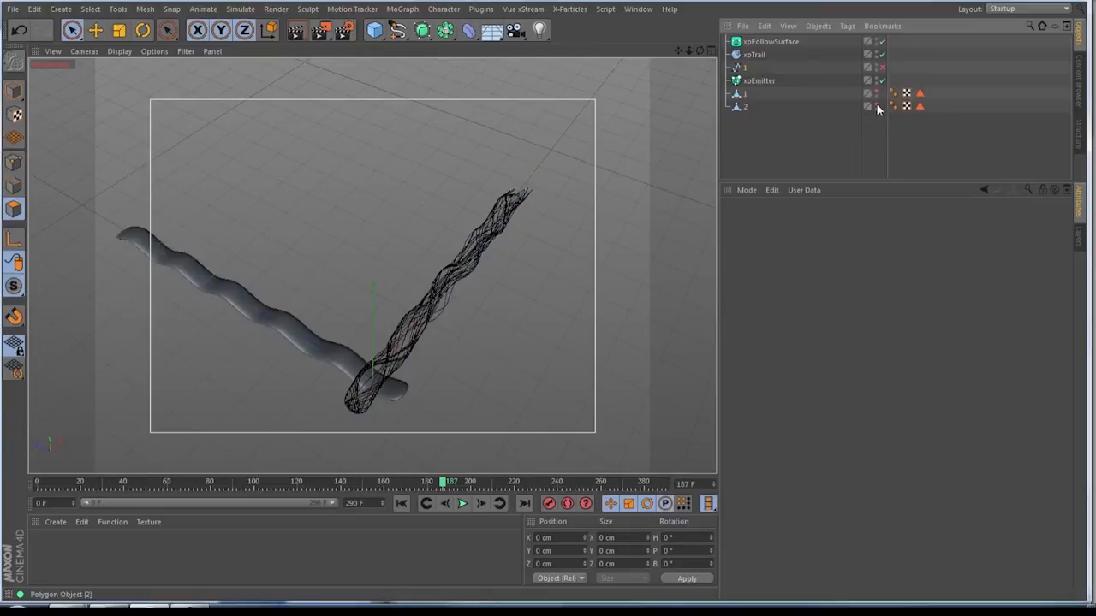
- Return to frame 0 and set xpEmitter to emit from mesh 2 using that mesh's polygon selection
left_click(402, 505)
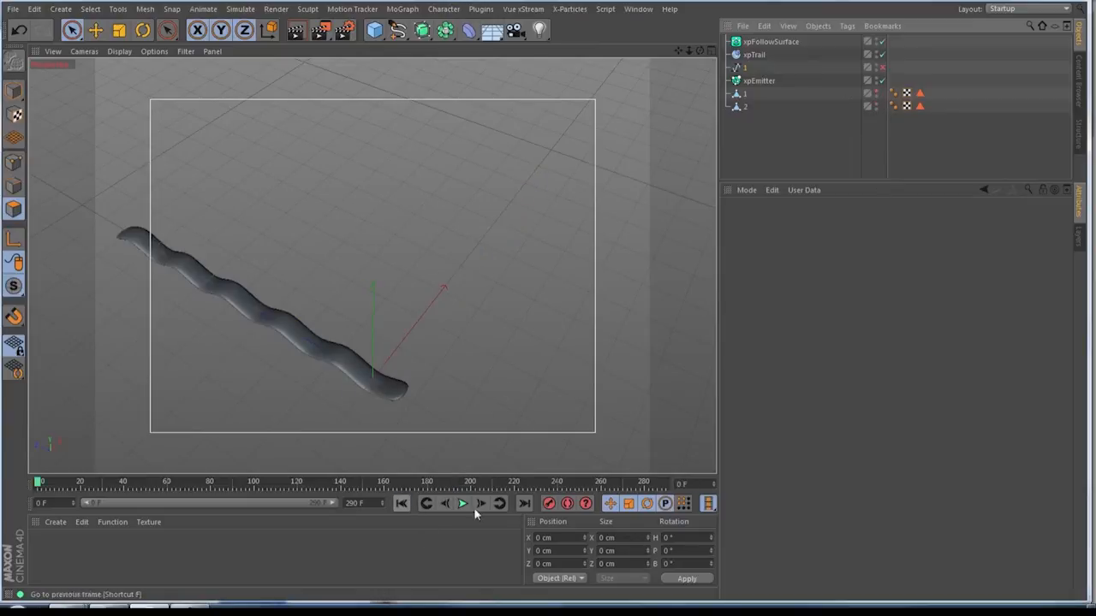
left_click(759, 83)
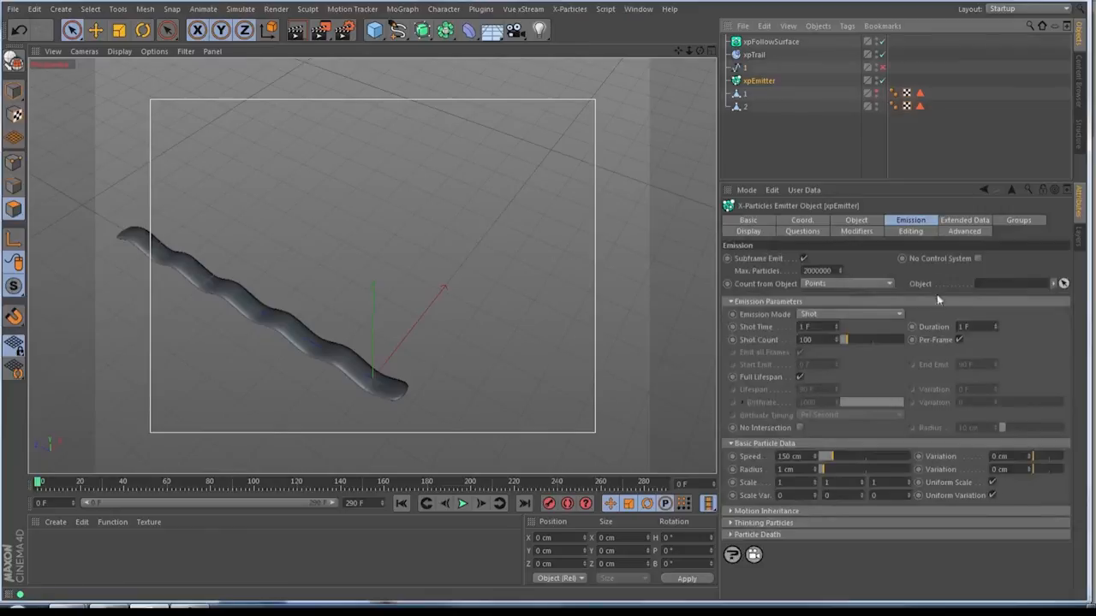
left_click(856, 221)
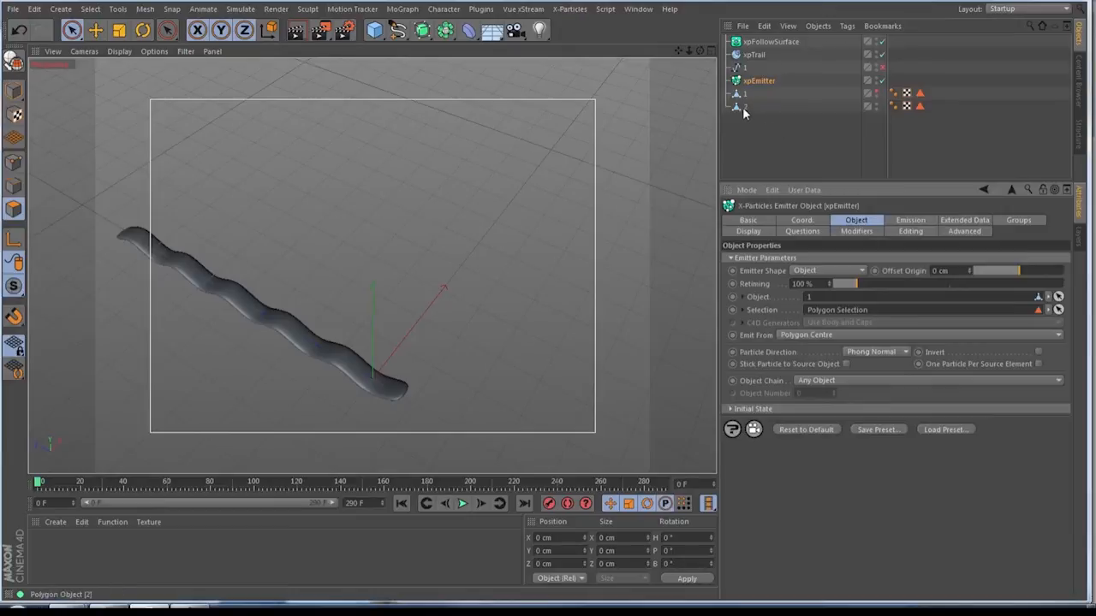
left_click_drag(743, 108, 822, 304)
left_click_drag(919, 107, 863, 317)
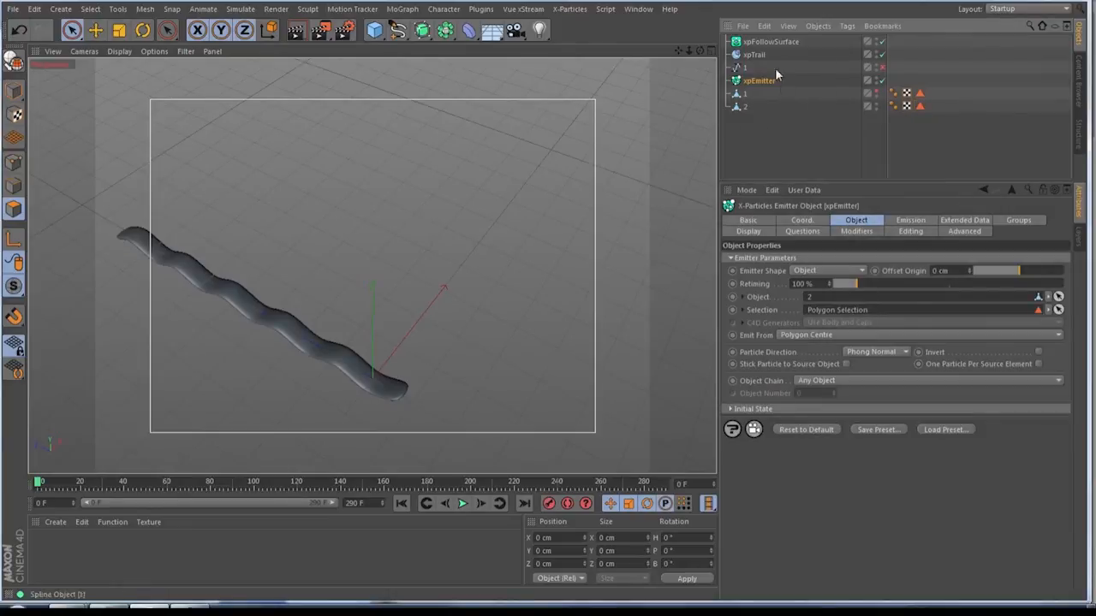
- Add mesh 2 to the objects of xpFollowSurface and play the simulation up to frame 185
left_click(770, 42)
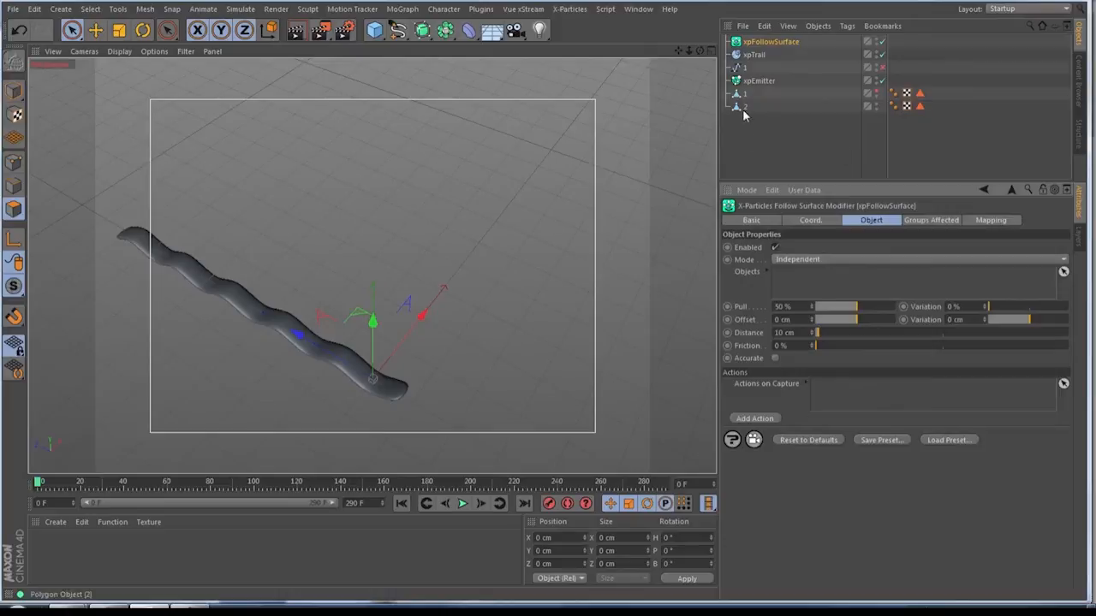
left_click_drag(745, 107, 821, 277)
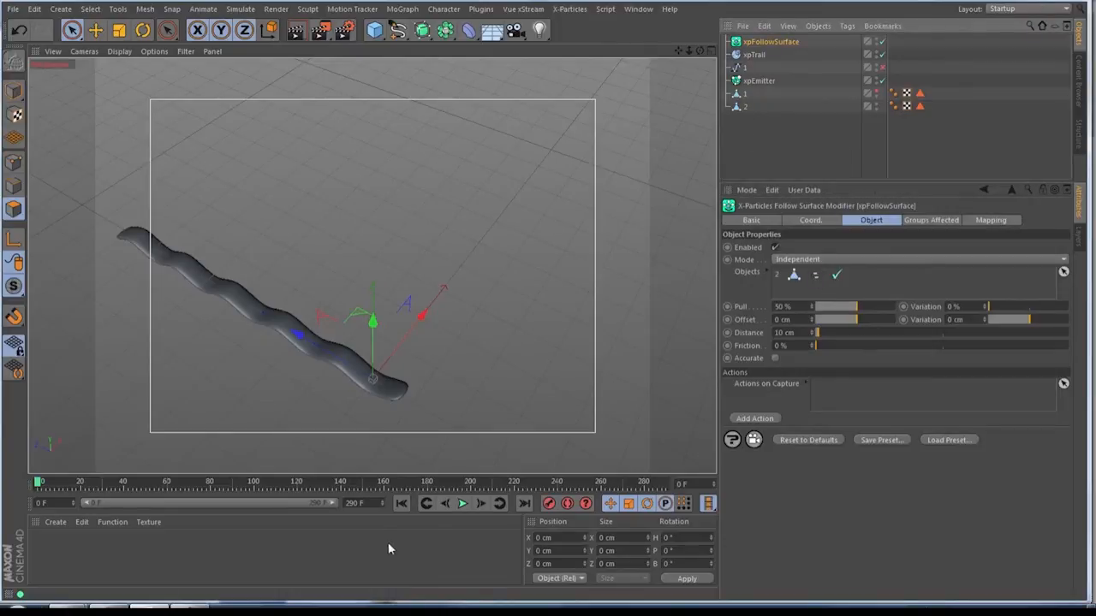
left_click(463, 504)
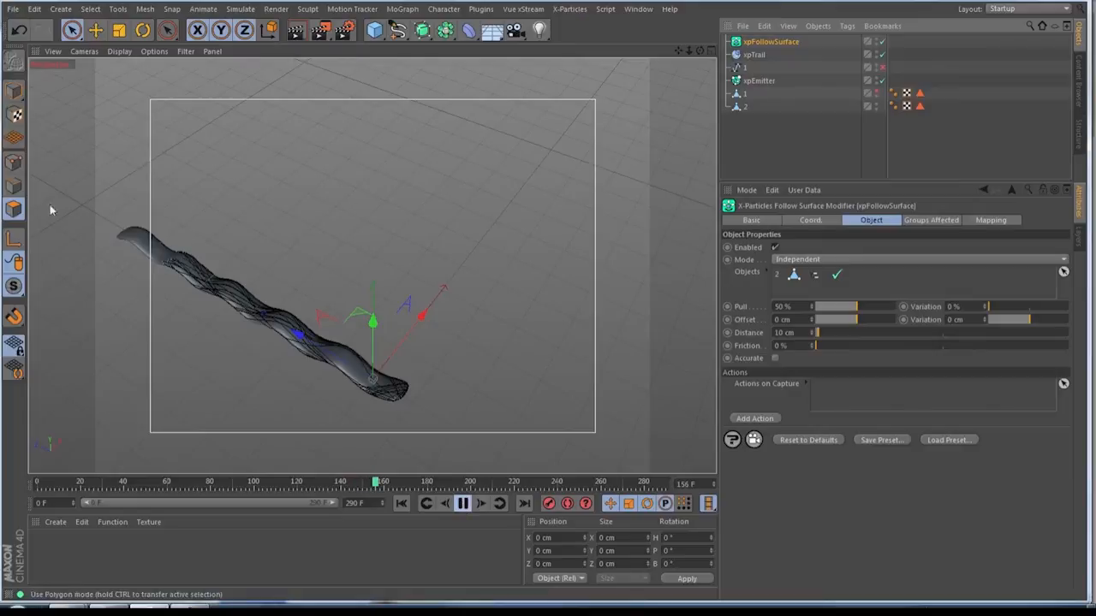
left_click(462, 504)
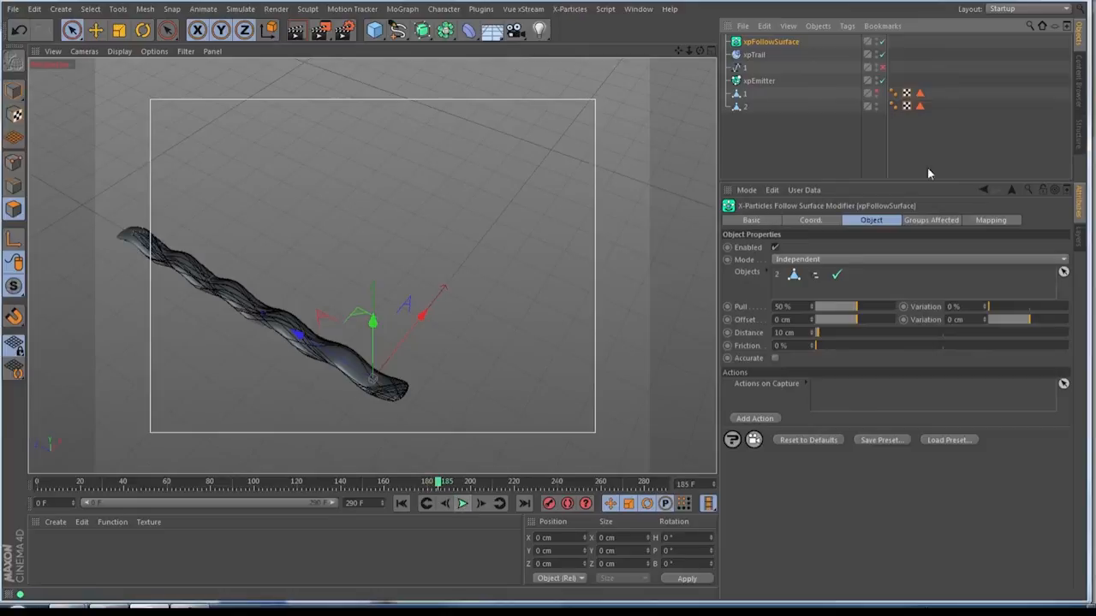
- Bake xpTrail with Current State to Object and rename the resulting spline as 2
left_click(756, 56)
right_click(756, 57)
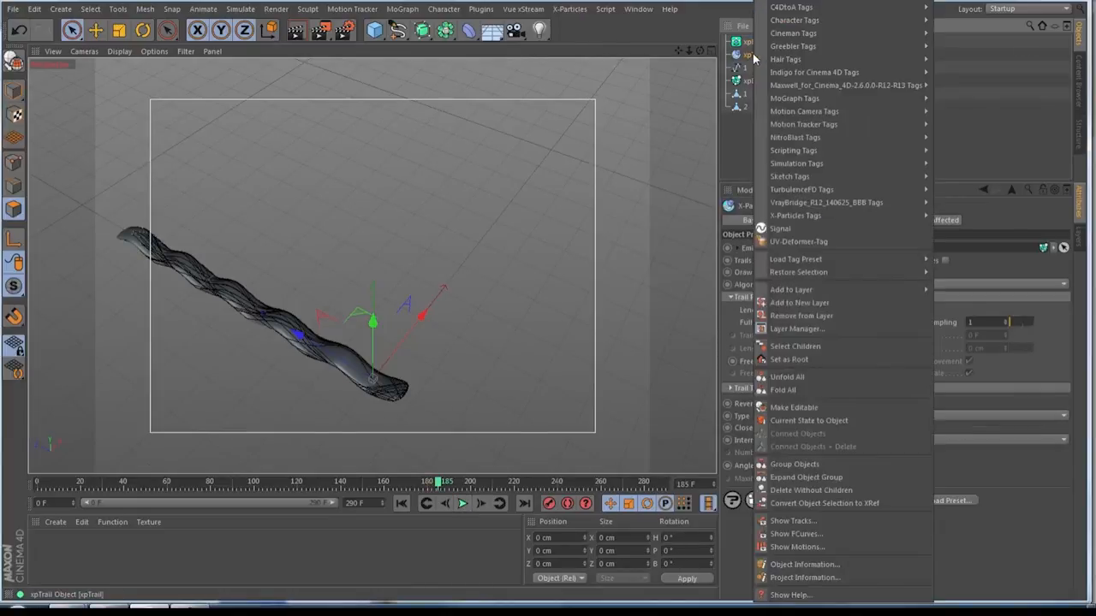
left_click(787, 421)
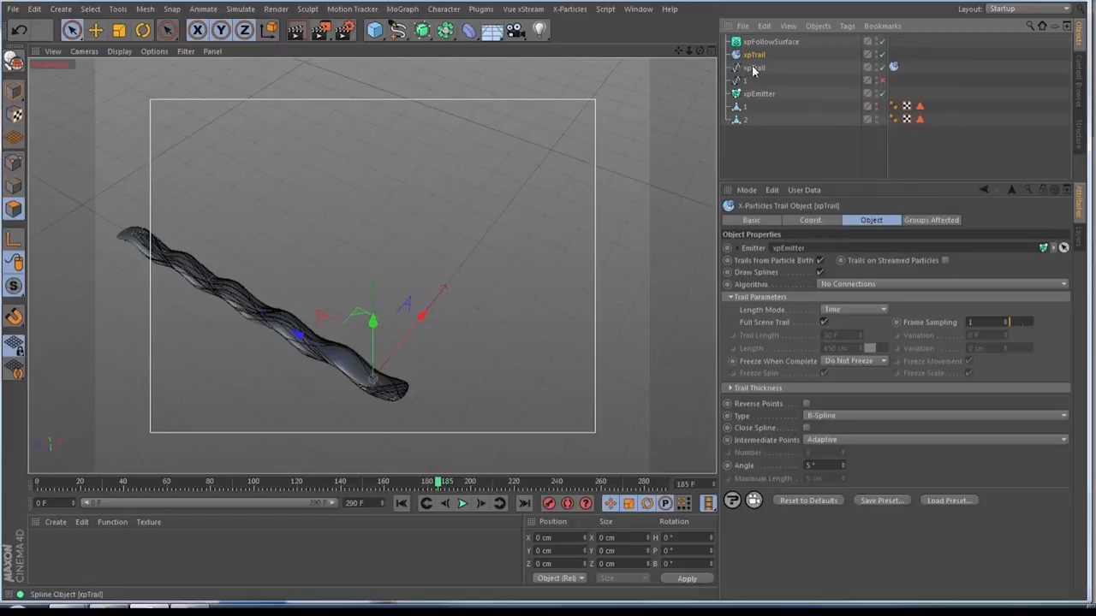
left_click(754, 68)
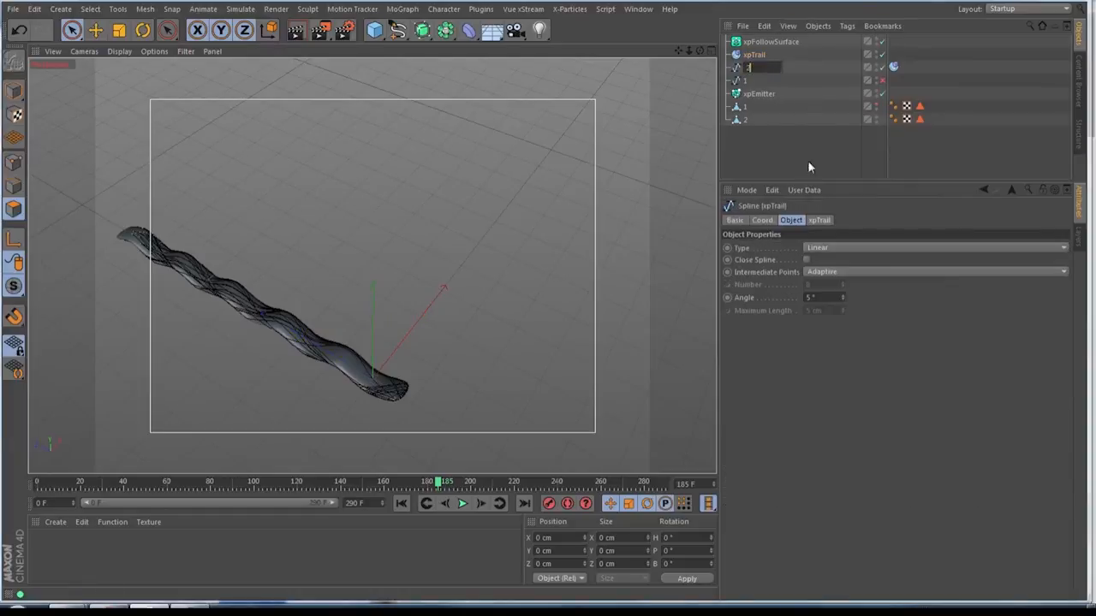
type("2")
key("Return")
- Delete xpFollowSurface, xpTrail, xpEmitter and the xpTrail tag on spline 2, and re-enable spline 1
left_click(894, 67)
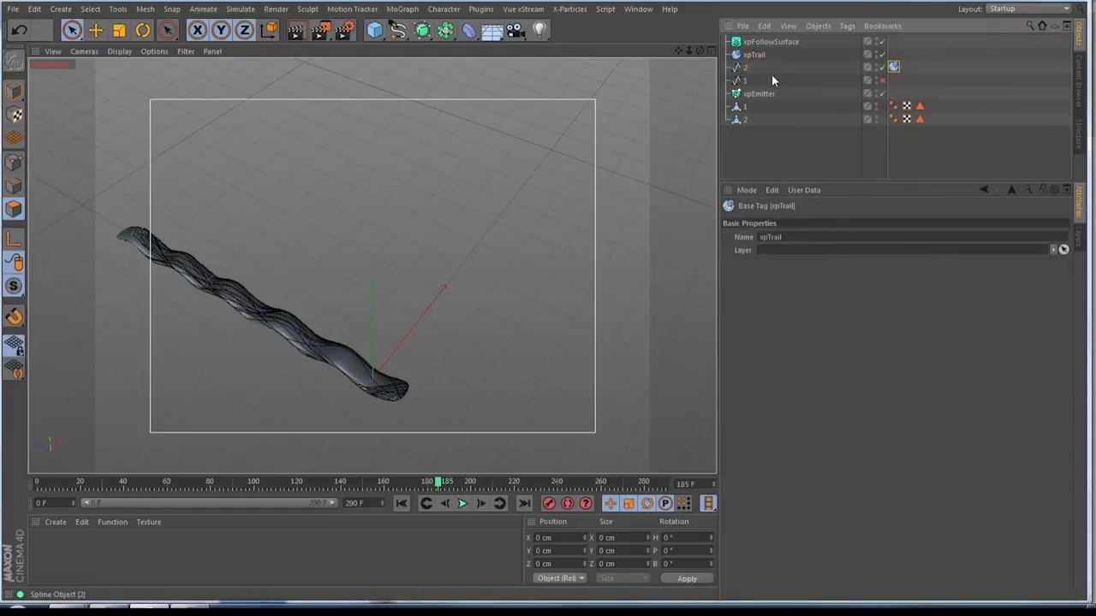
left_click(761, 42, "ctrl")
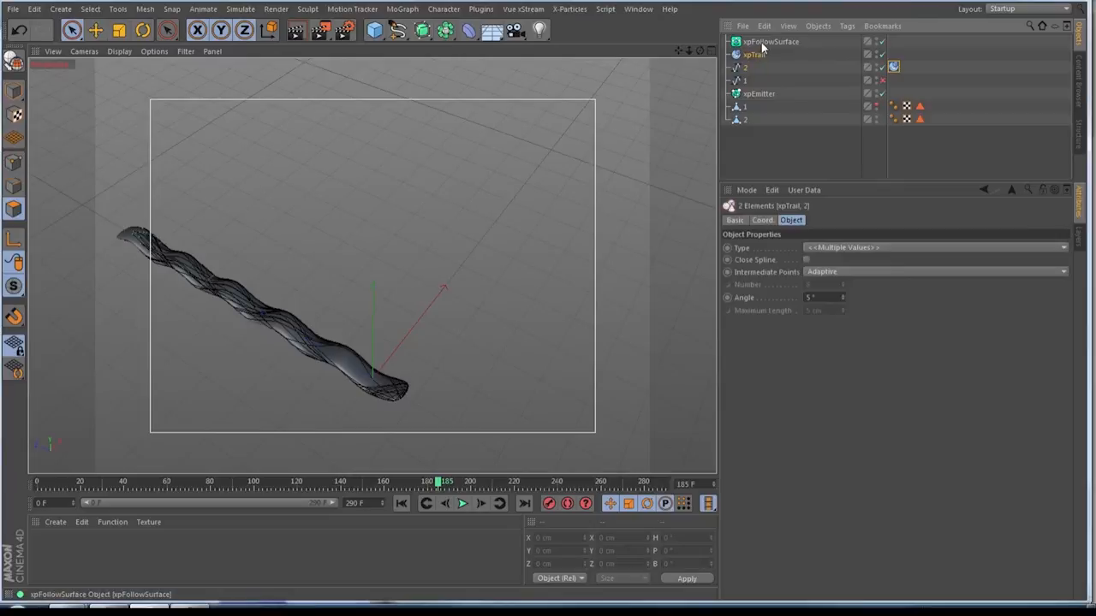
left_click(758, 93, "ctrl")
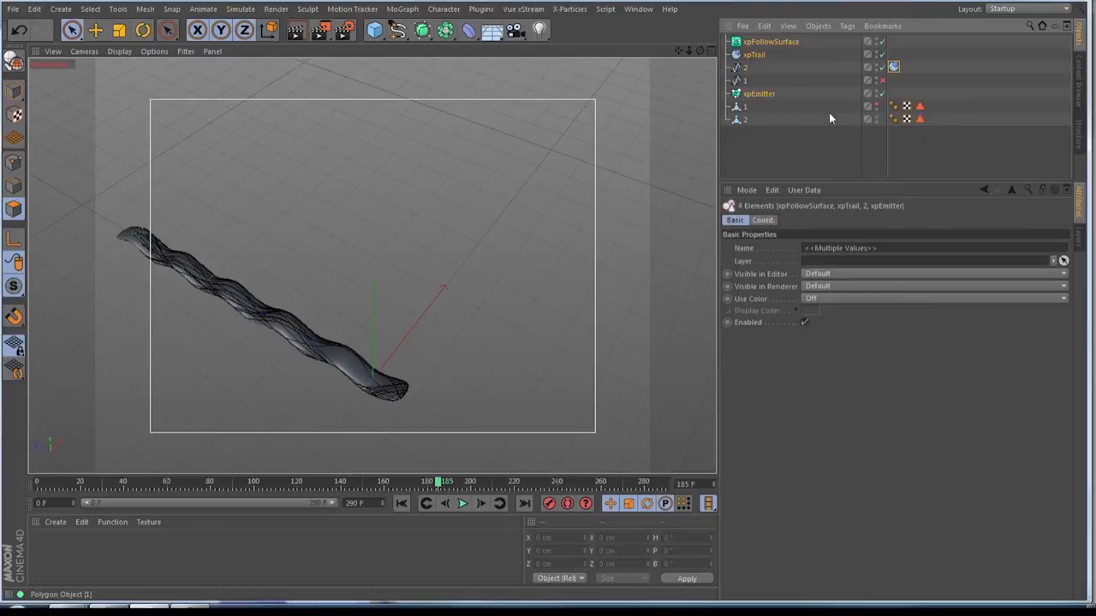
left_click(749, 68, "ctrl")
key("Delete")
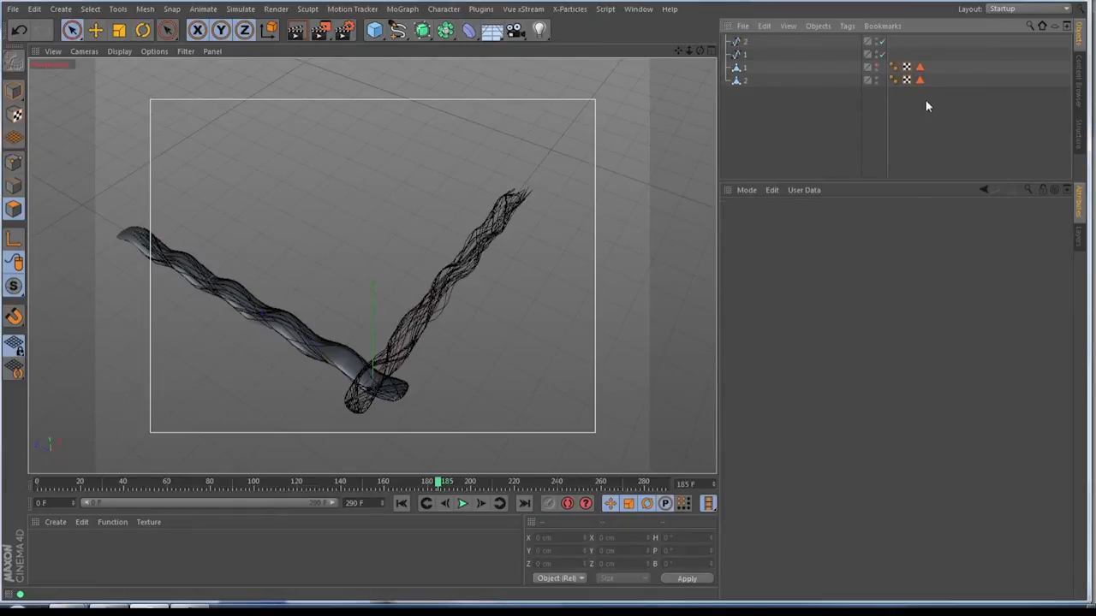
- Delete polygon meshes 1 and 2, keeping only the two baked splines
left_click_drag(760, 97, 759, 98)
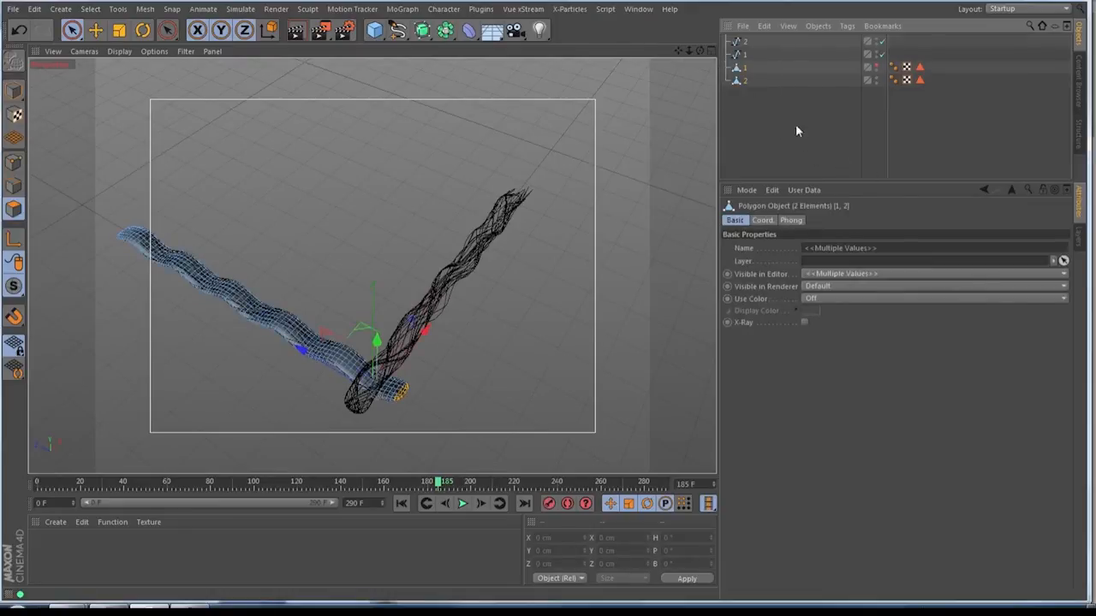
key("Delete")
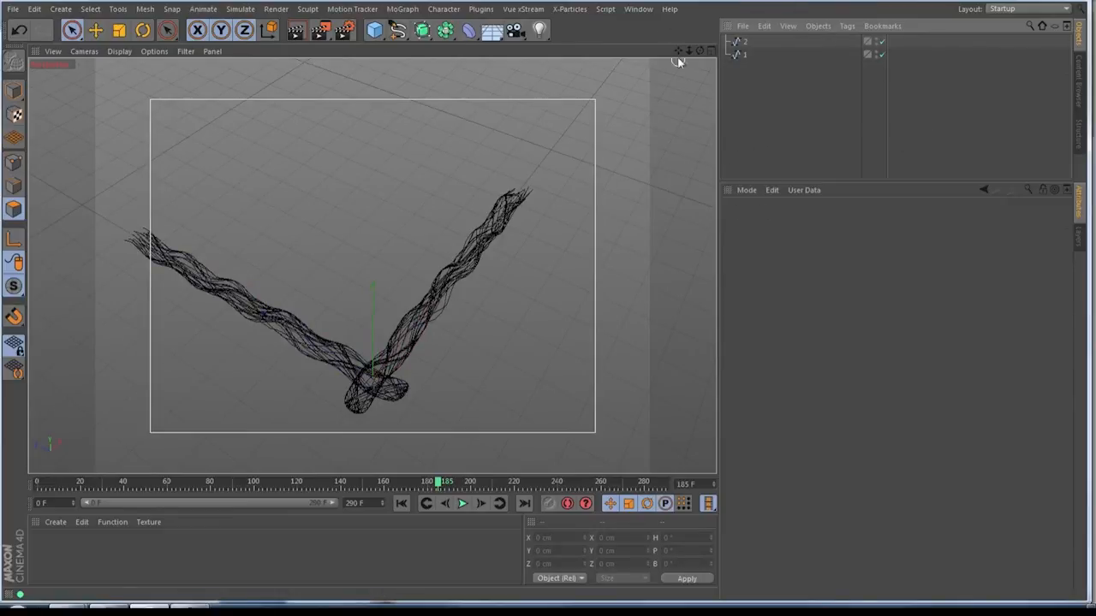
left_click_drag(678, 53, 640, 90)
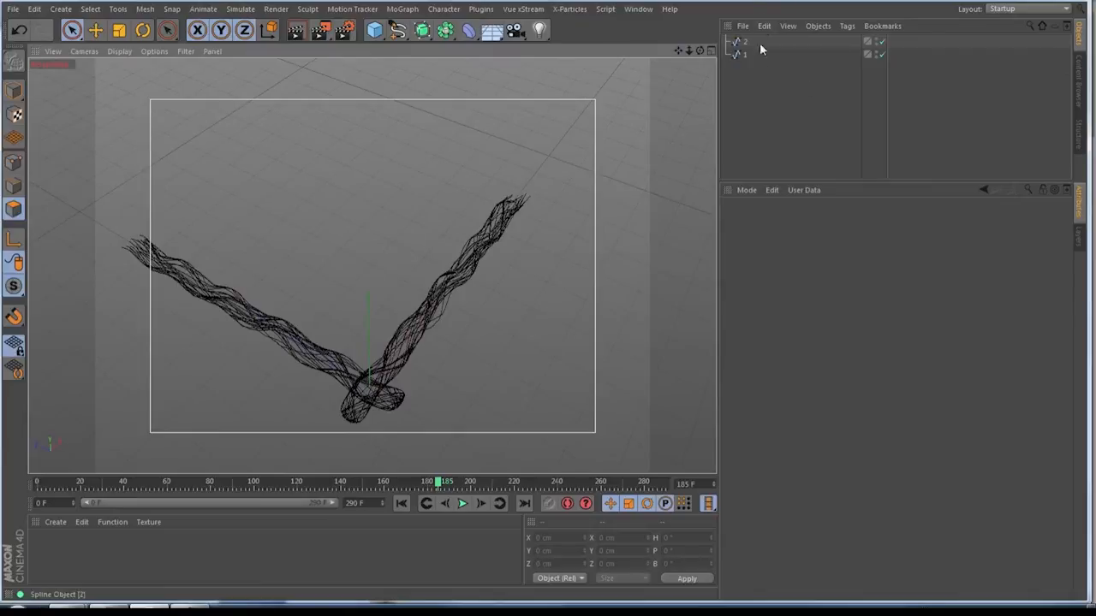
- Add an xpSplineMesher object with its size set to 1 cm and Joins turned off
left_click(570, 10)
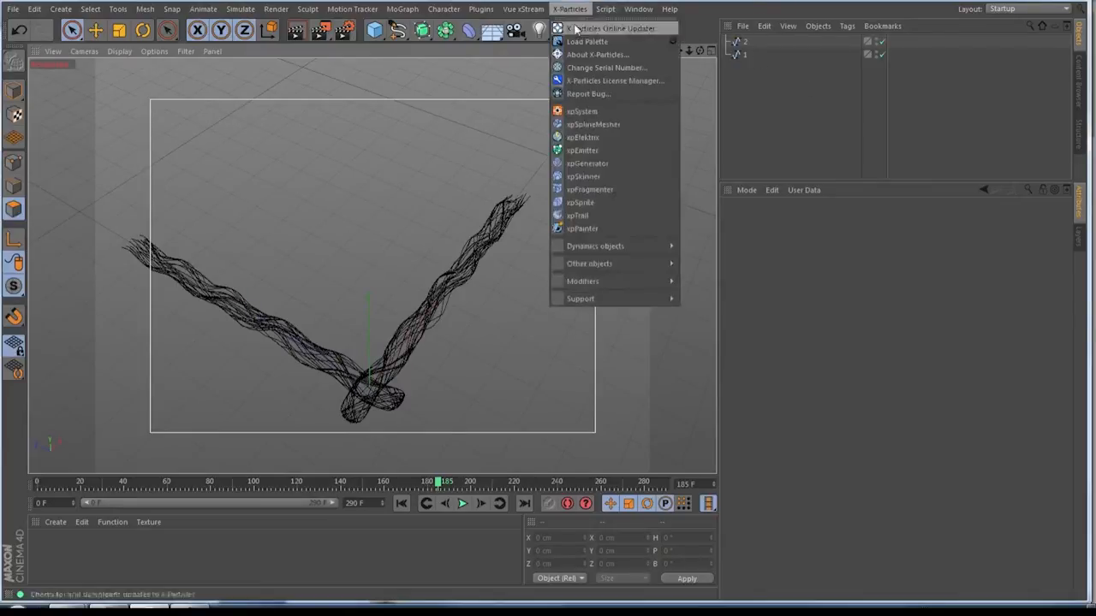
left_click(630, 129)
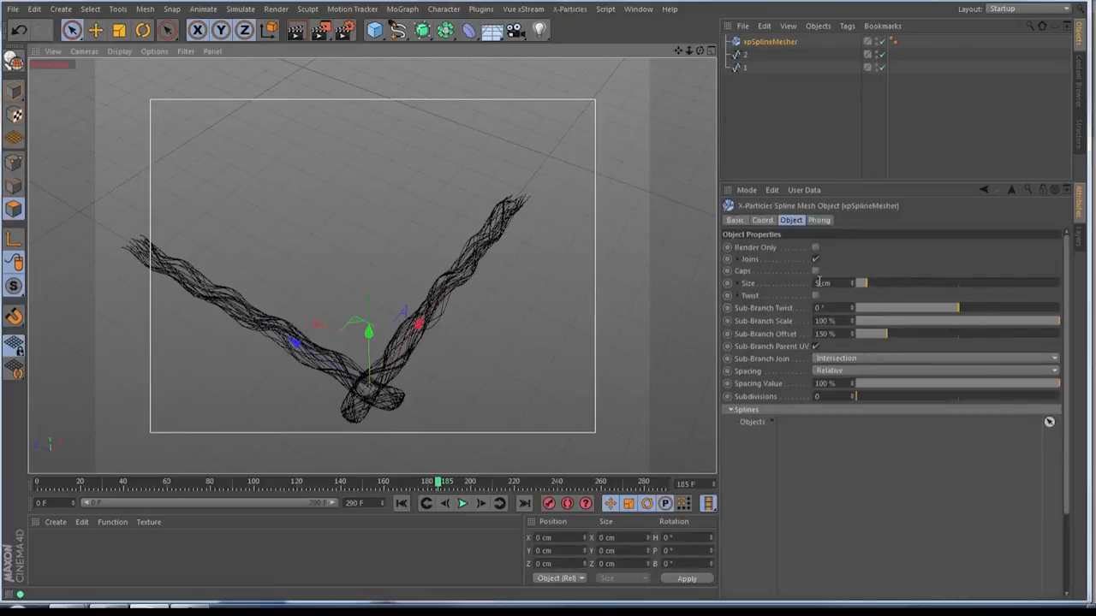
left_click_drag(819, 283, 793, 281)
type("1")
key("Return")
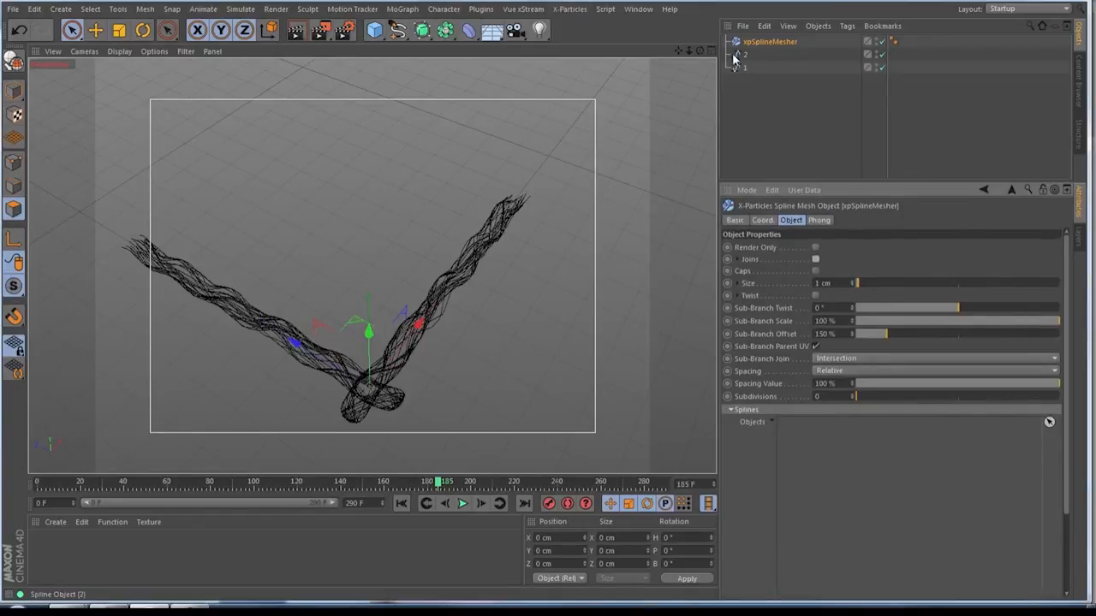
- Mesh spline 1 with xpSplineMesher and bake its current state to a polygon object named 1
left_click_drag(739, 68, 820, 454)
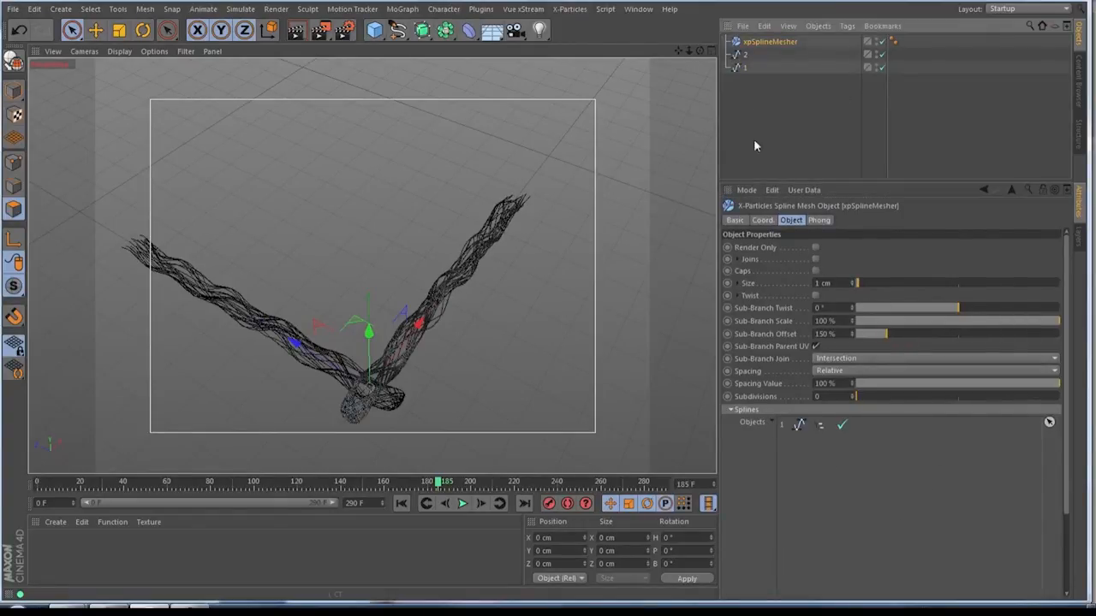
scroll(378, 385, "up", 7)
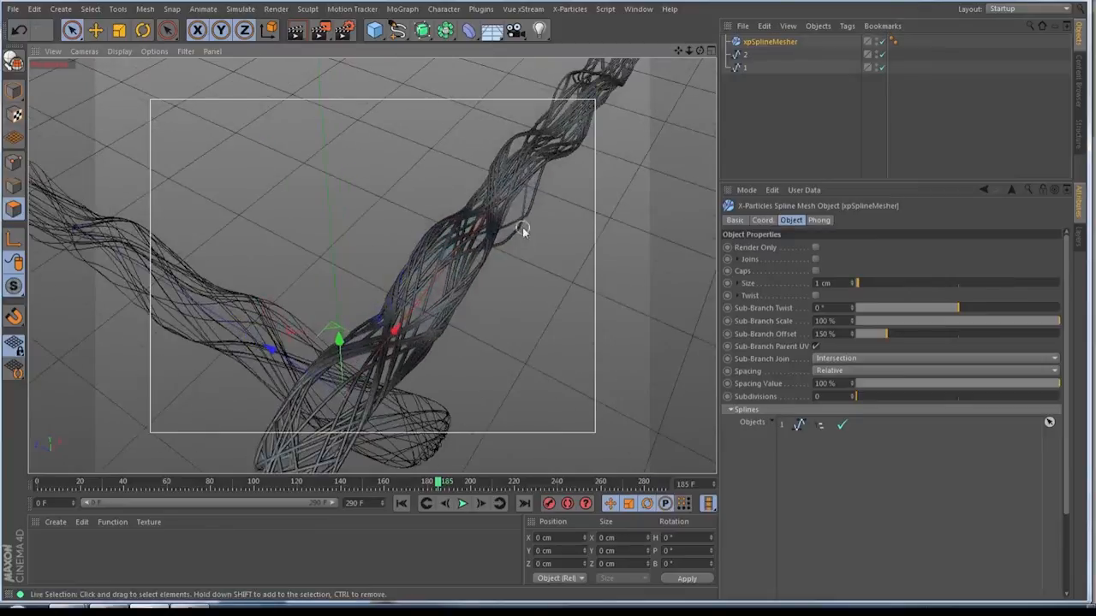
right_click(752, 46)
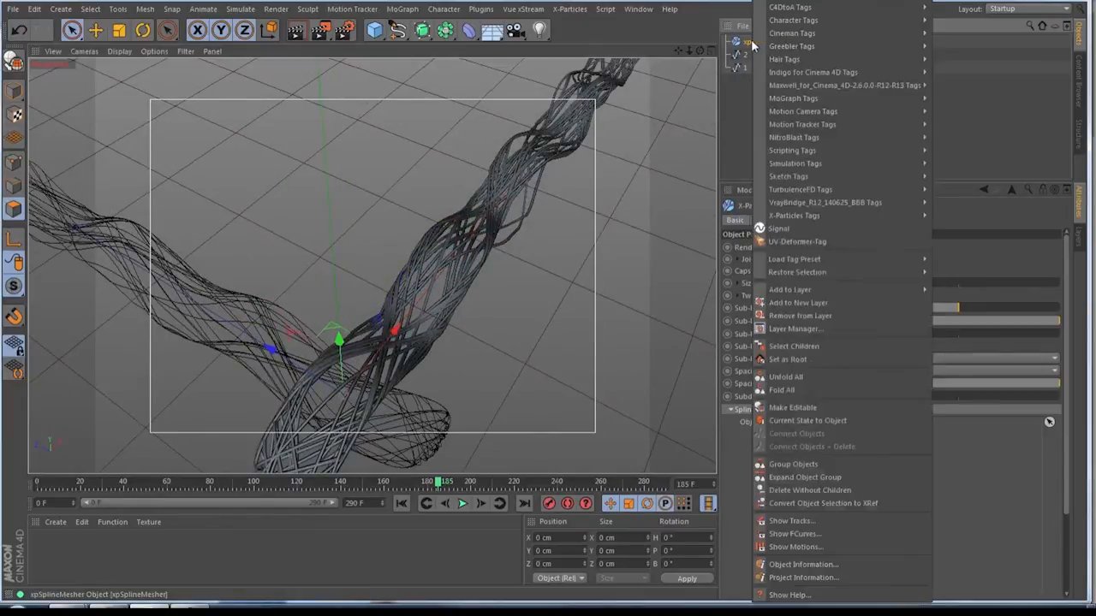
left_click(803, 421)
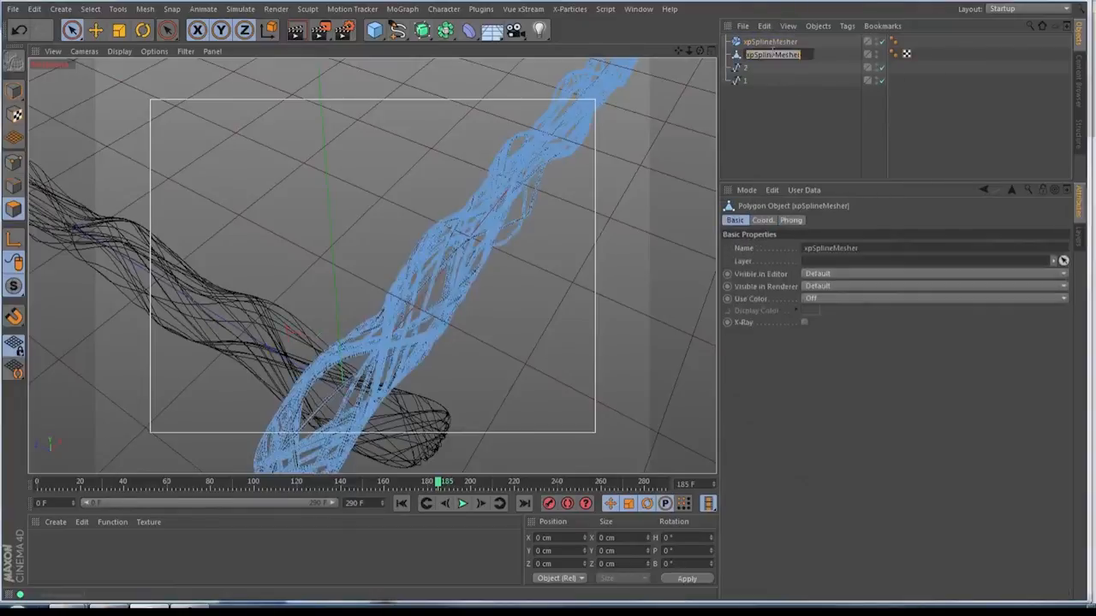
key("Return")
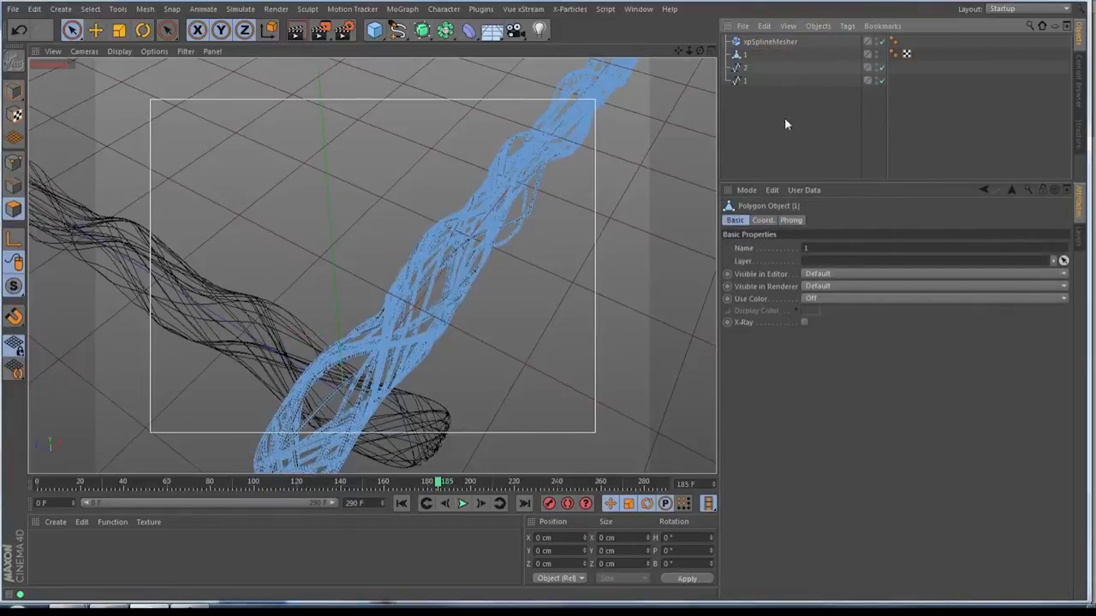
- Delete spline 1, leaving its baked polygon mesh in the scene
left_click(762, 42)
left_click(743, 79)
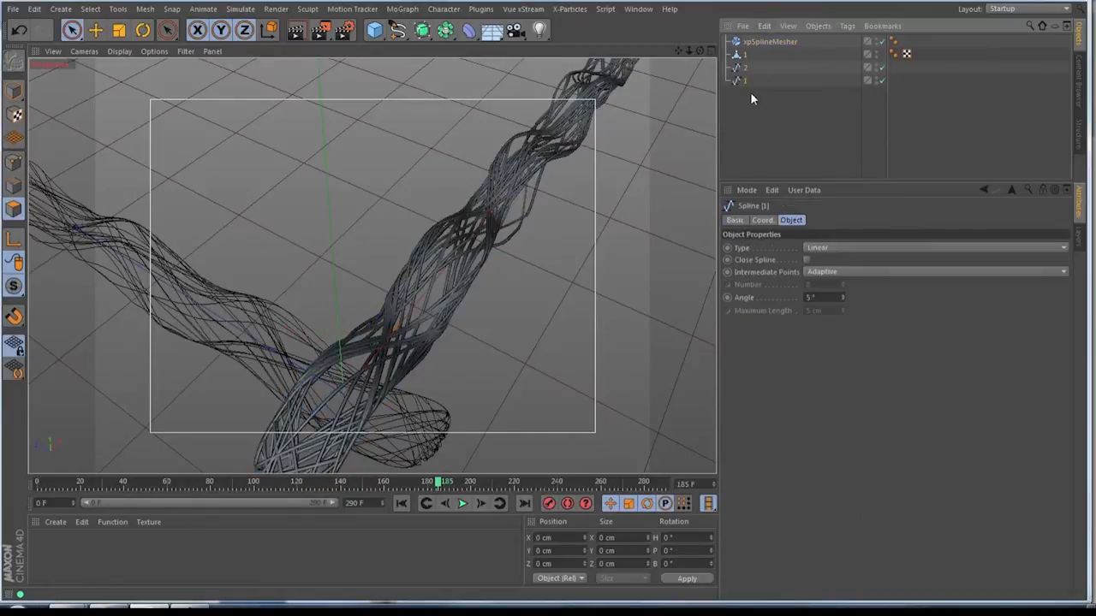
key("Delete")
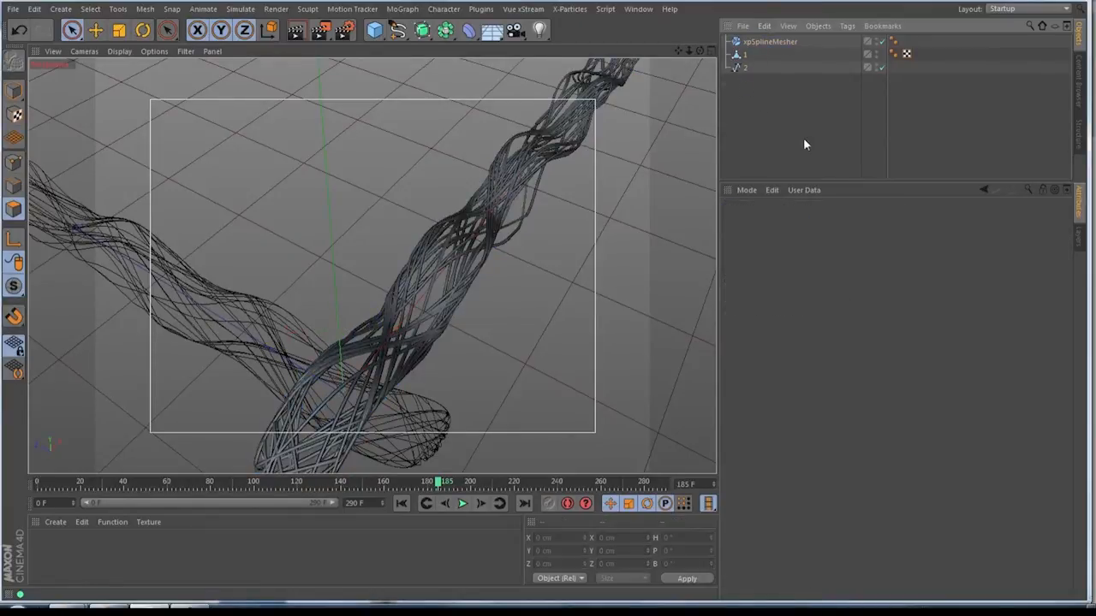
- Mesh spline 2 with xpSplineMesher and bake its current state to a polygon object named 2
left_click(758, 40)
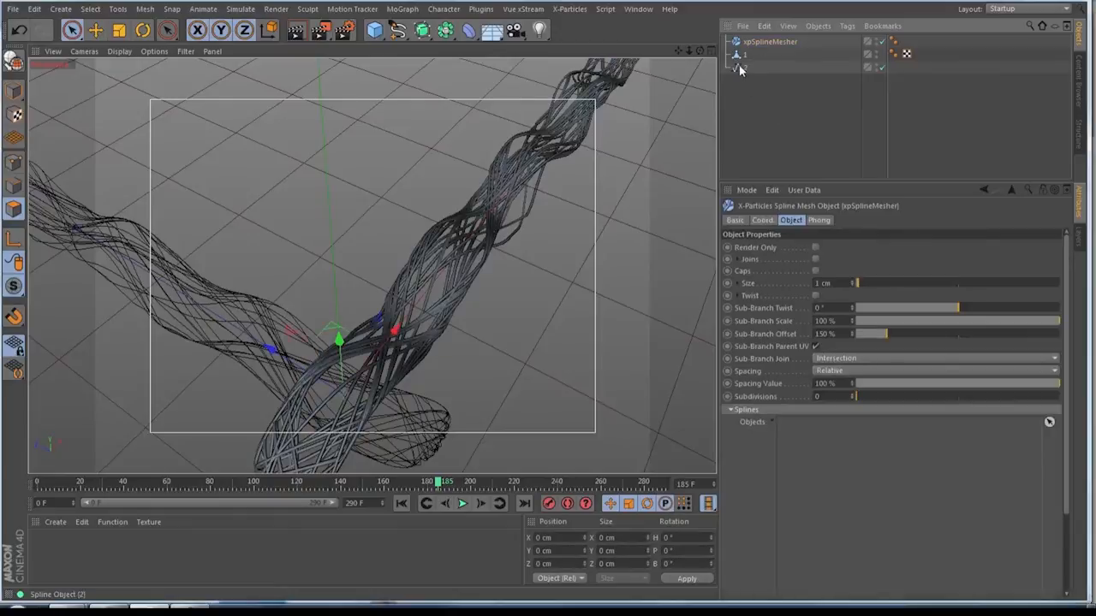
left_click_drag(849, 406, 830, 424)
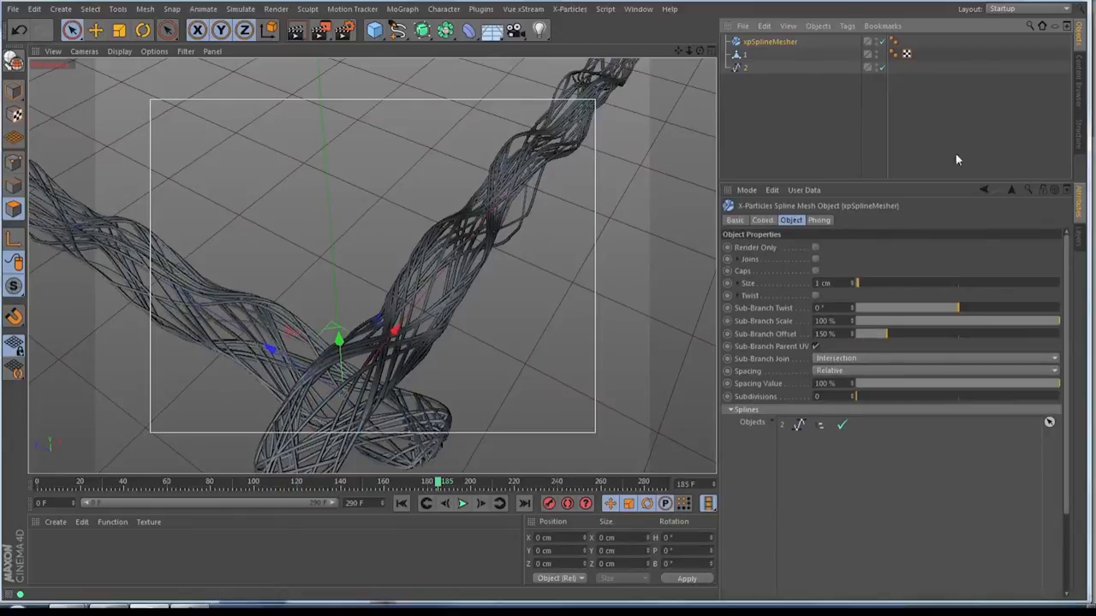
right_click(759, 46)
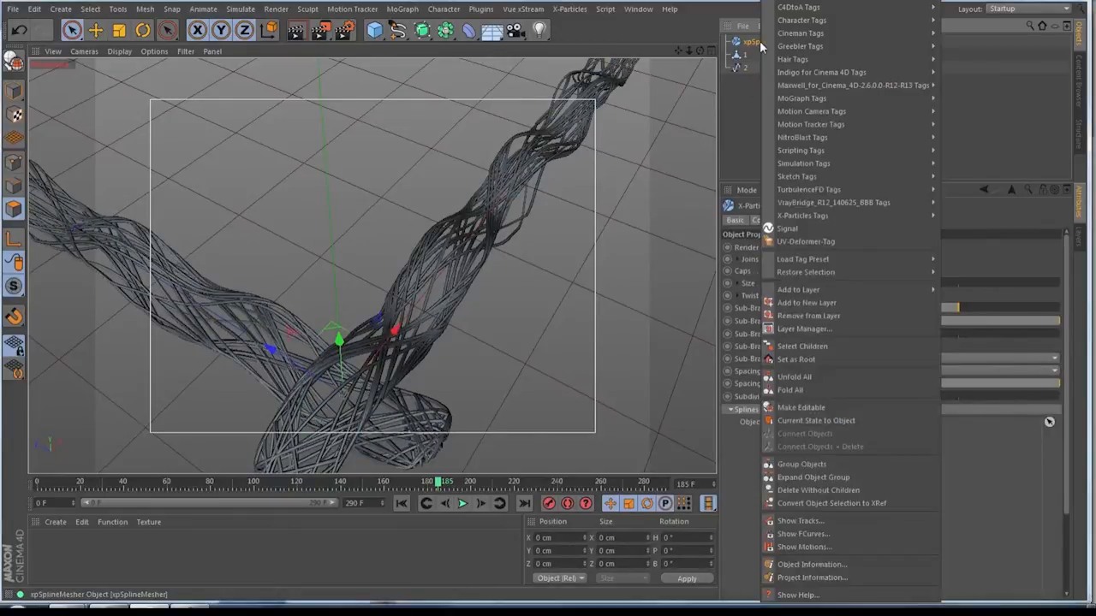
left_click(829, 420)
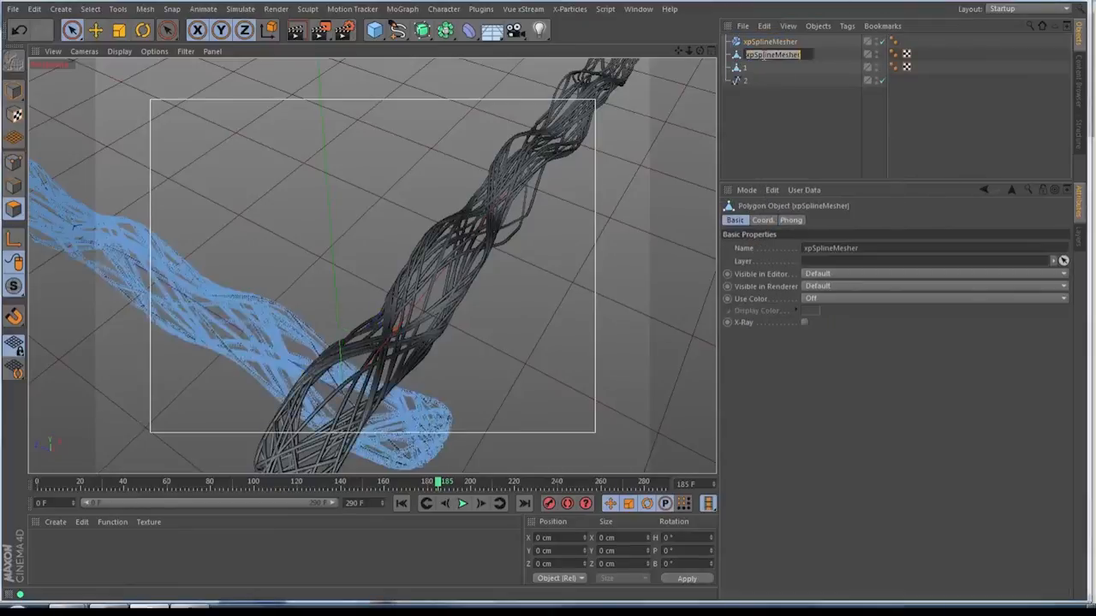
key("Return")
- Delete spline 2 and the xpSplineMesher object, keeping only the two baked polygon meshes
left_click(742, 79)
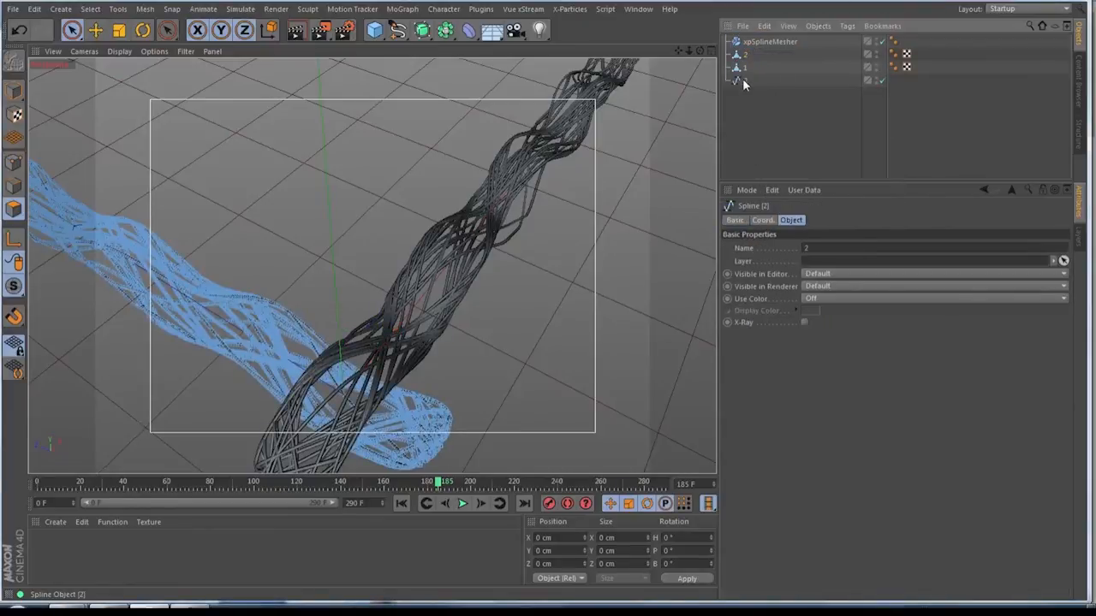
key("Delete")
left_click(760, 41)
key("Delete")
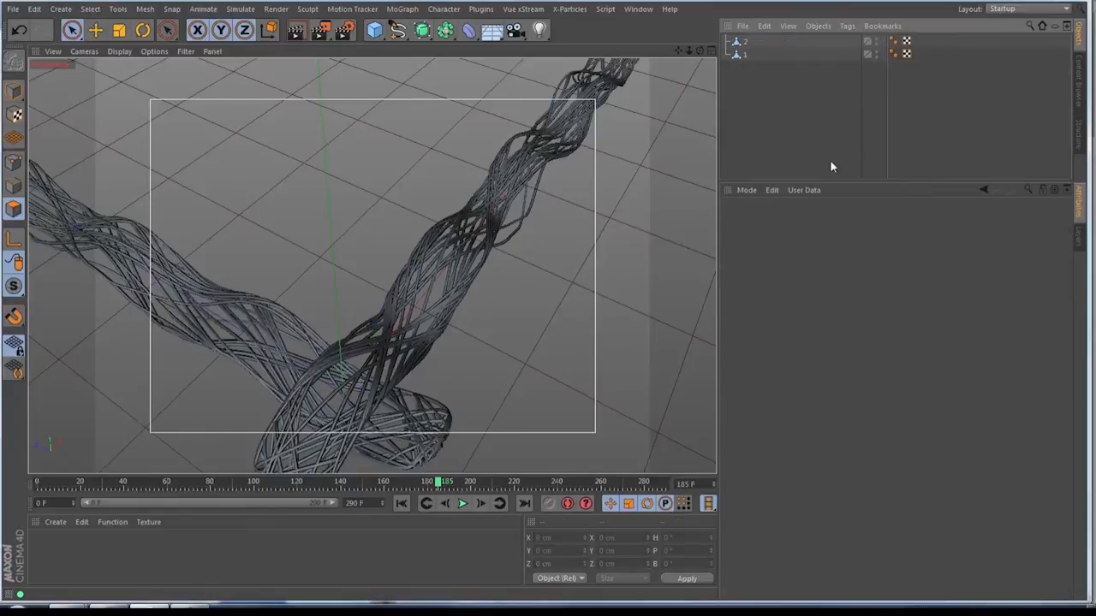
- Add a MoGraph Cloner and make polygon mesh 1 its child
left_click_drag(689, 51, 561, 51)
left_click_drag(679, 51, 696, 134)
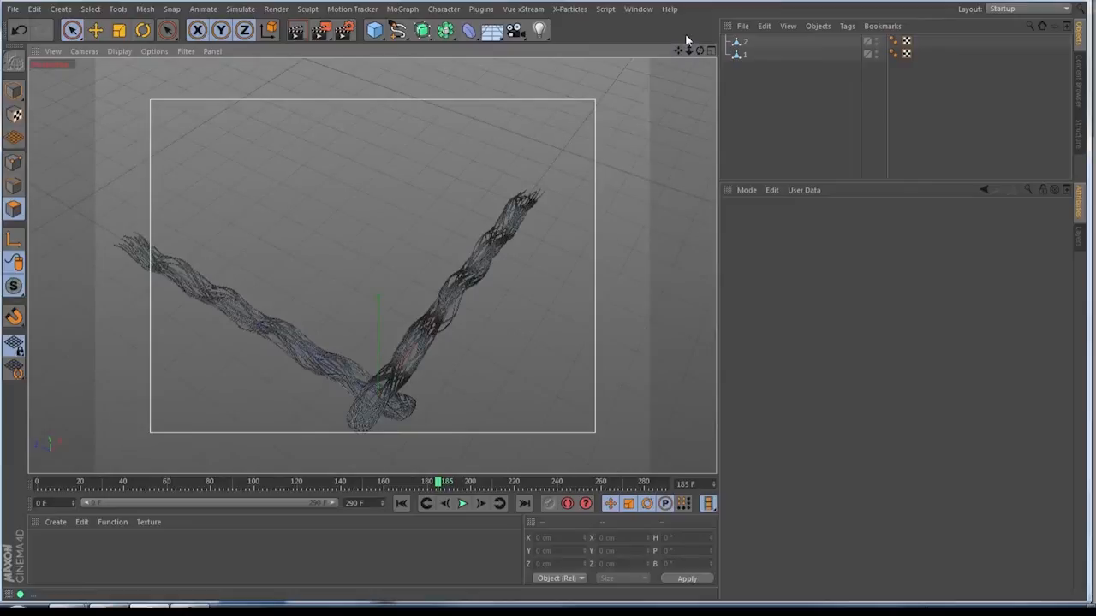
left_click(402, 9)
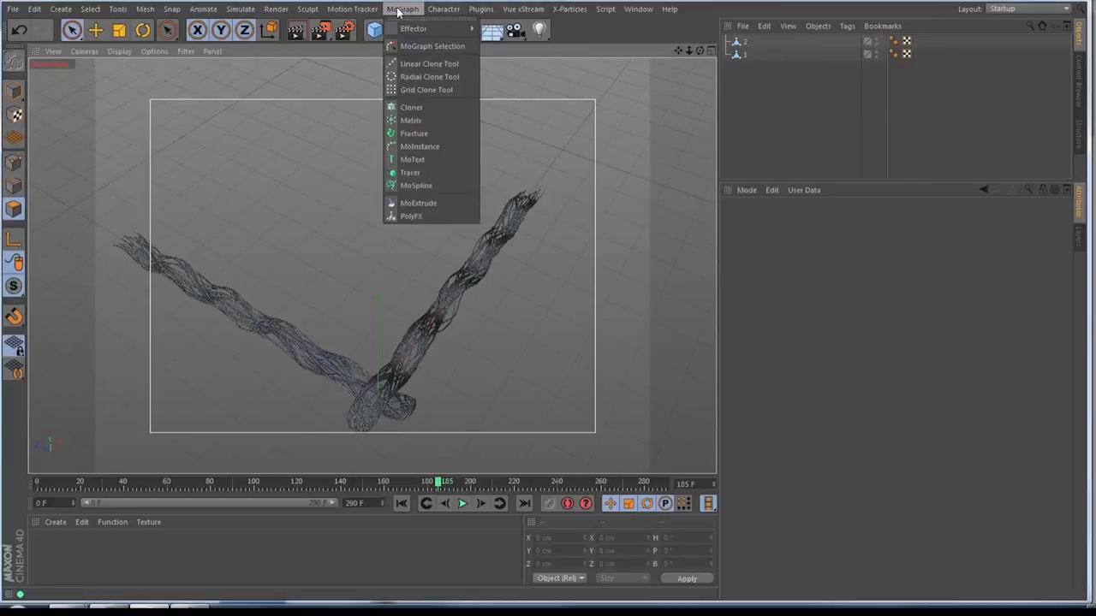
left_click(412, 108)
left_click_drag(744, 69, 698, 51)
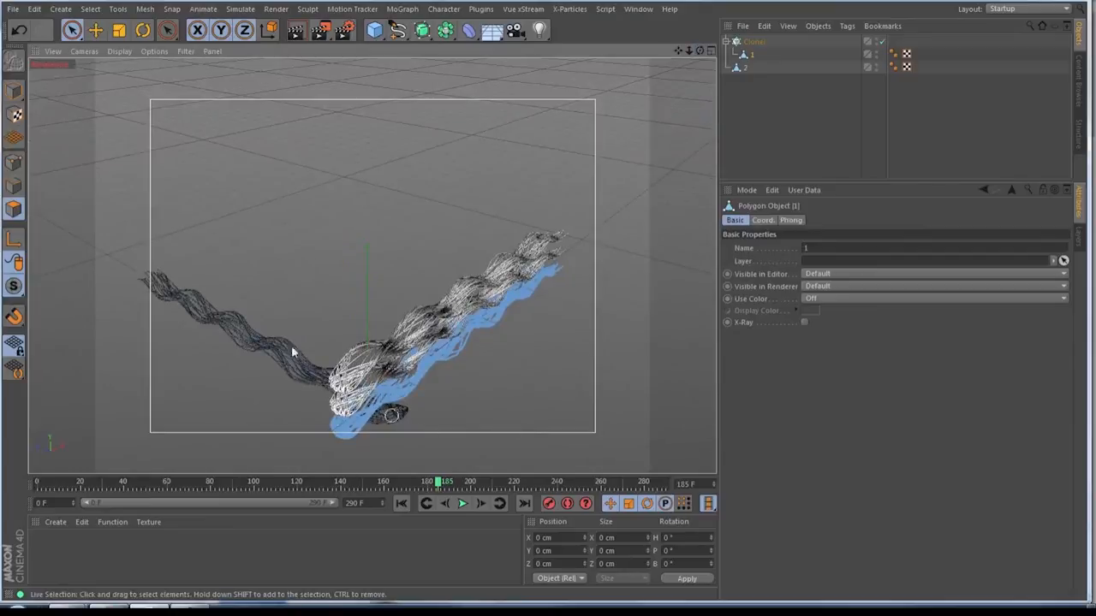
- Set the Cloner's per-step position to 0 cm in Y and 168 cm in Z, and its clone count to 5
left_click(753, 41)
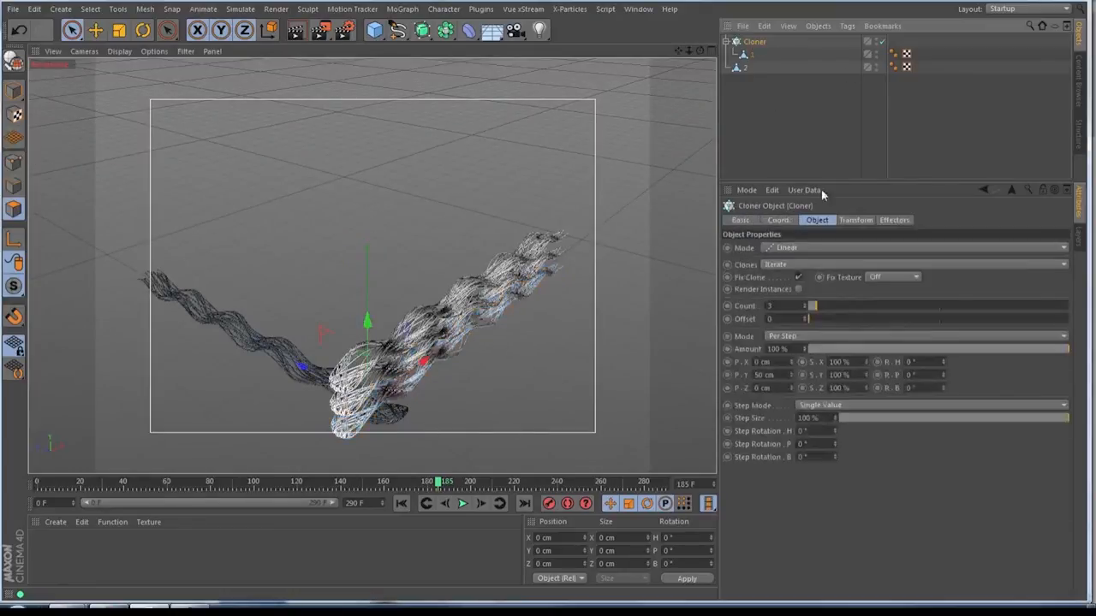
left_click(776, 376)
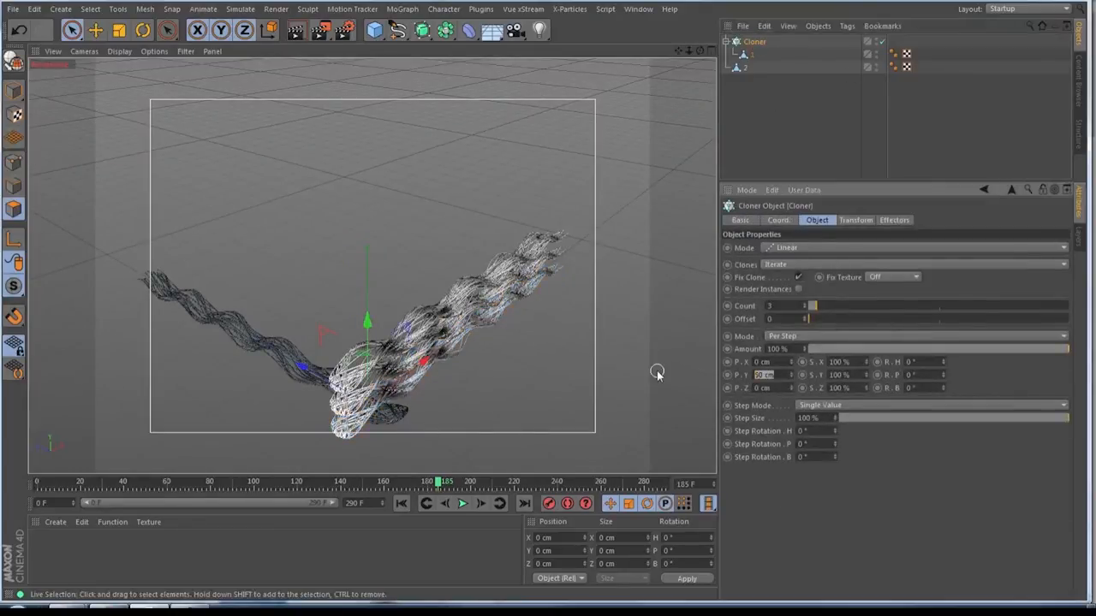
type("0")
key("Tab")
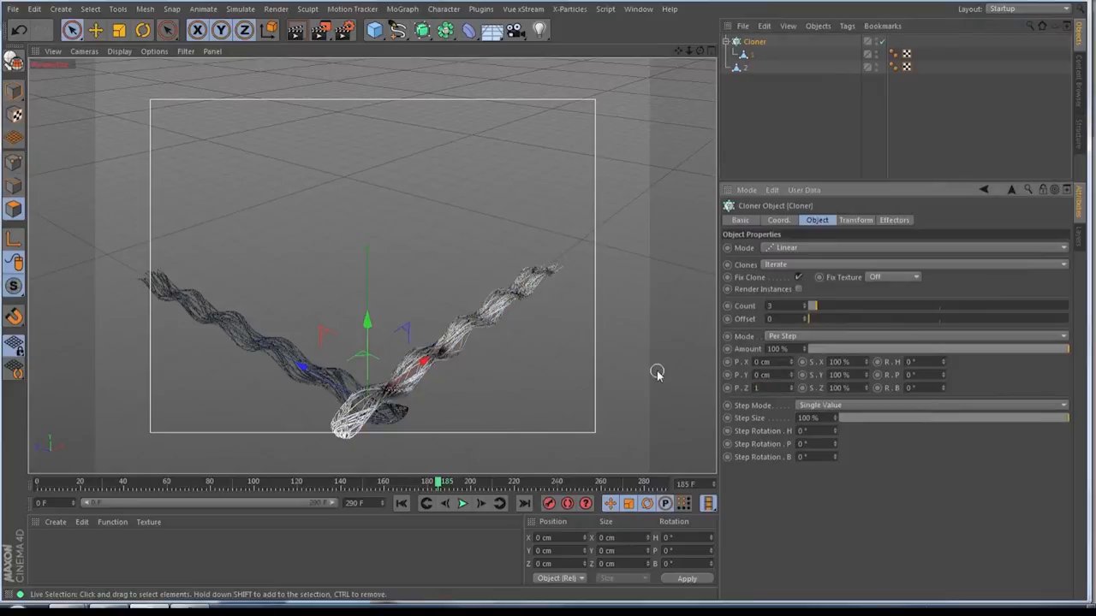
type("166")
key("Return")
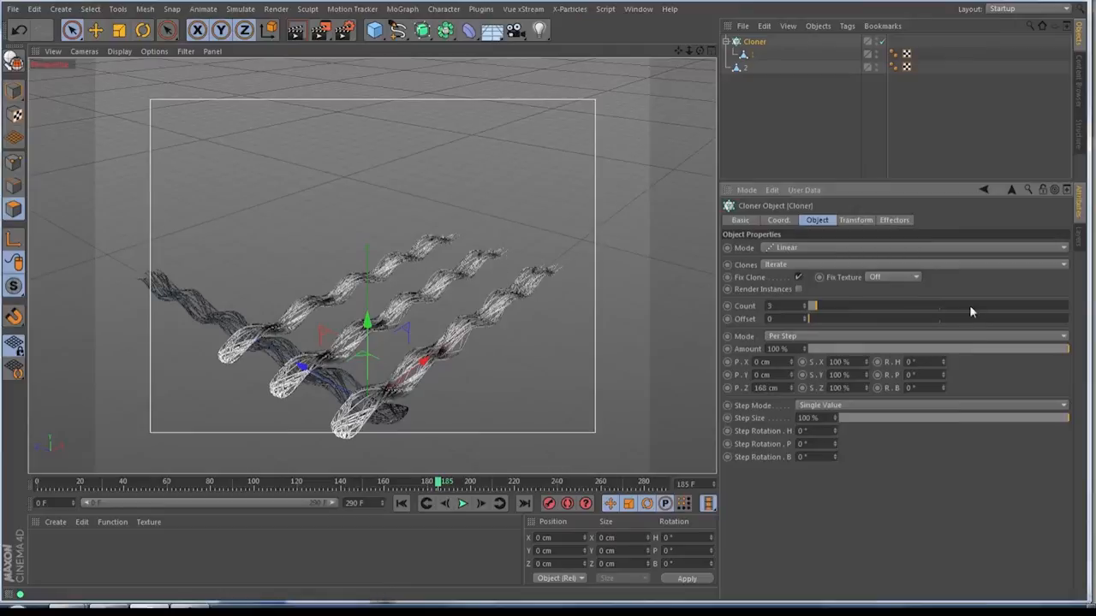
left_click(805, 306)
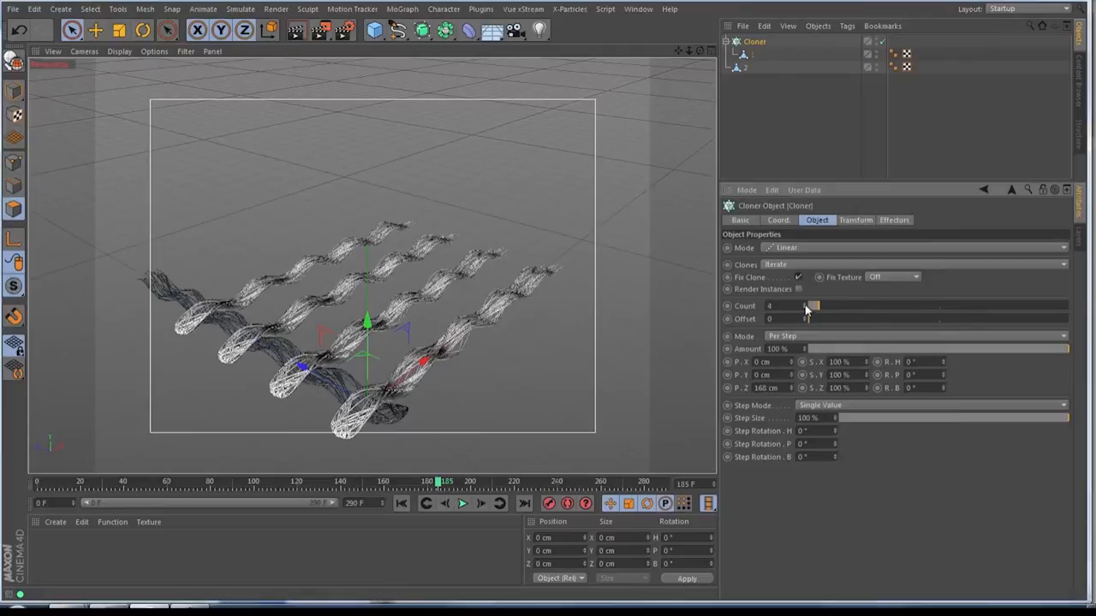
left_click(805, 306)
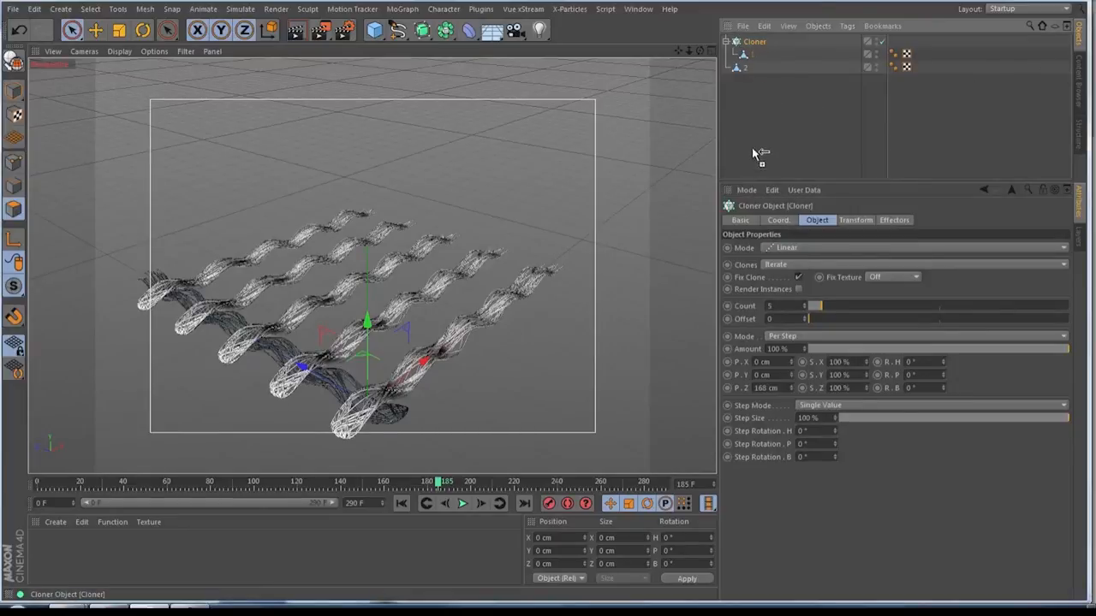
- Duplicate the Cloner and replace the copy's child mesh with polygon mesh 2
left_click_drag(754, 153, 752, 138, "ctrl")
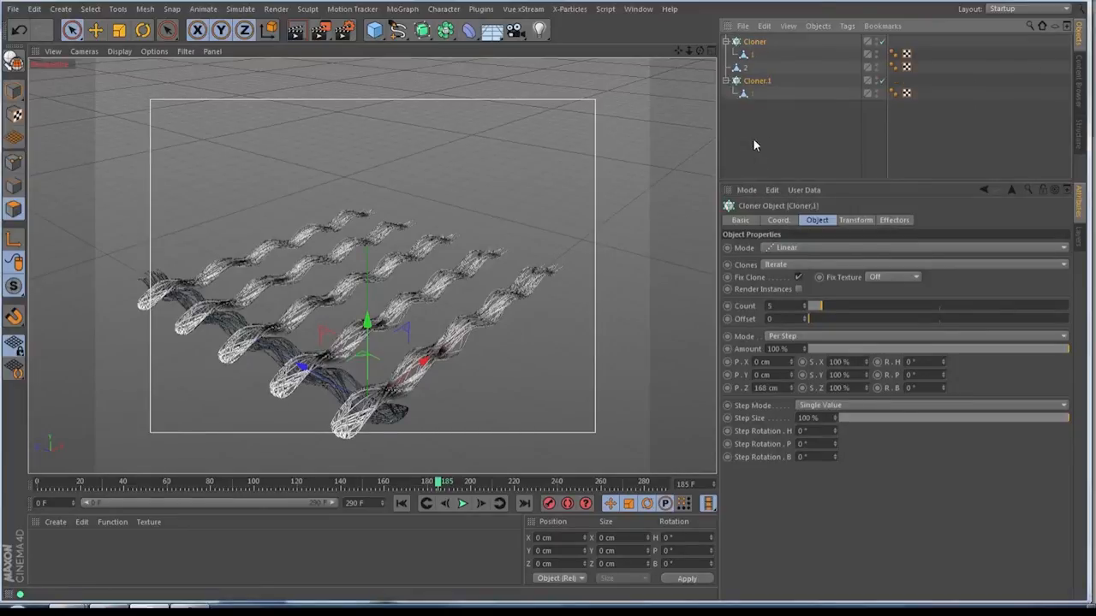
left_click(746, 94)
key("Delete")
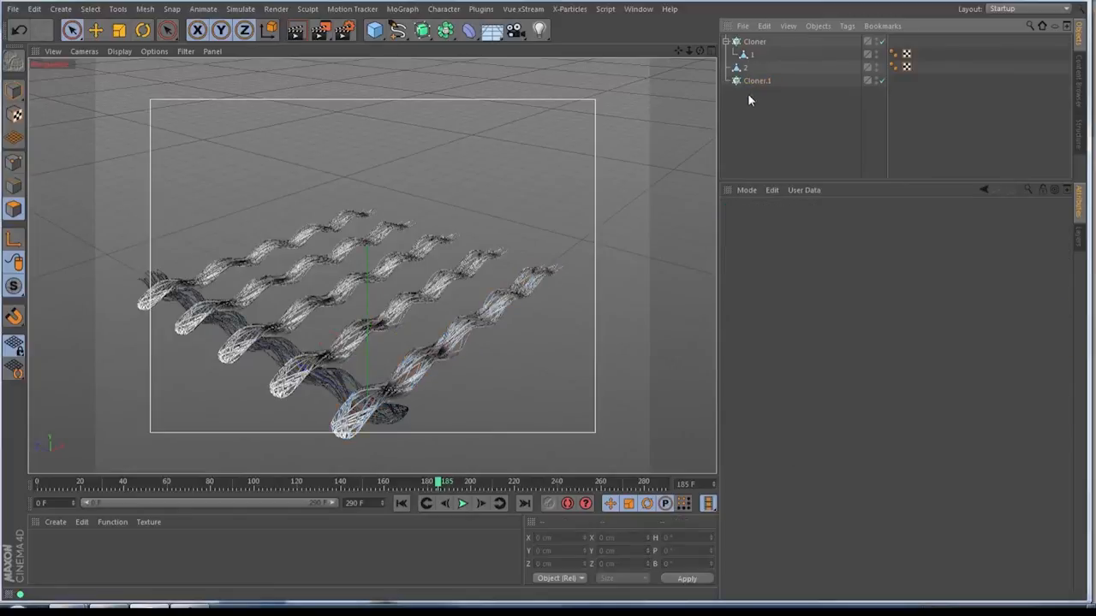
left_click_drag(746, 69, 755, 81)
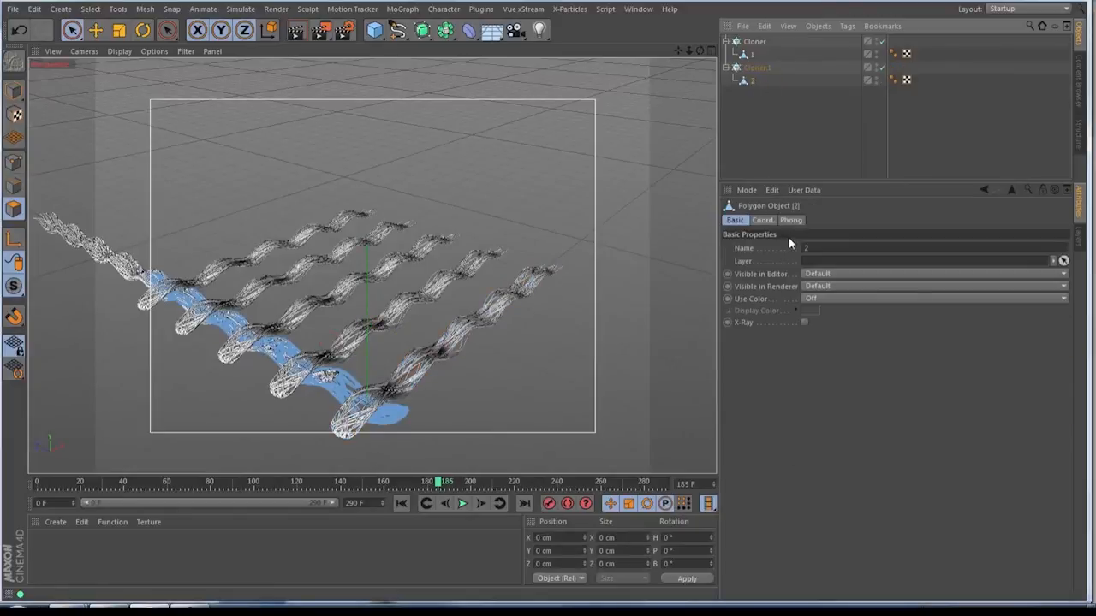
- Set the duplicated Cloner's per-step position to 0 cm in Z and 168 cm in X
left_click(756, 67)
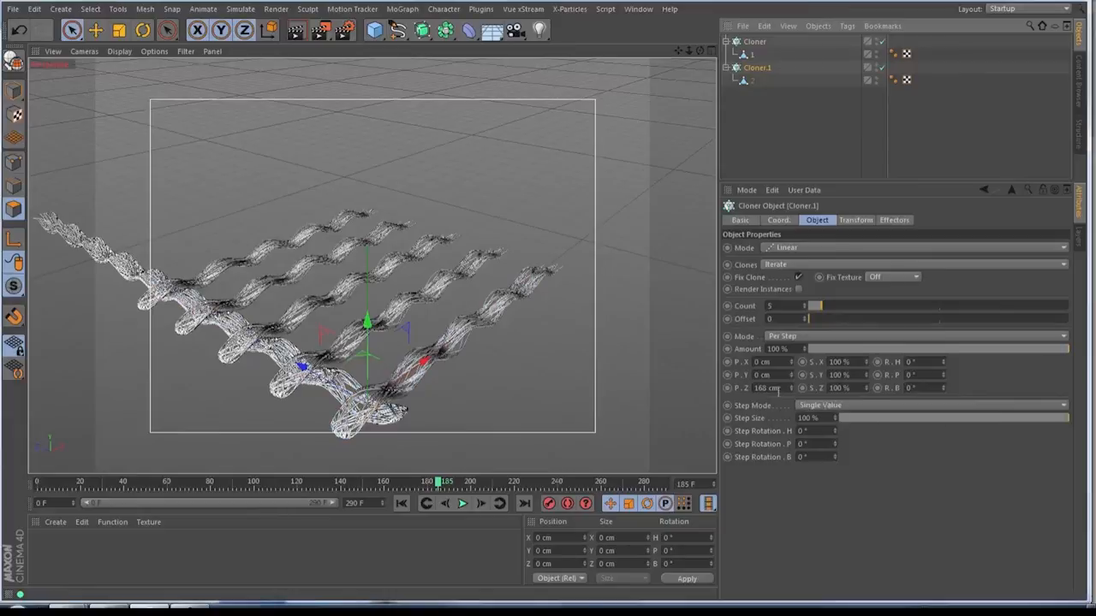
left_click(777, 388)
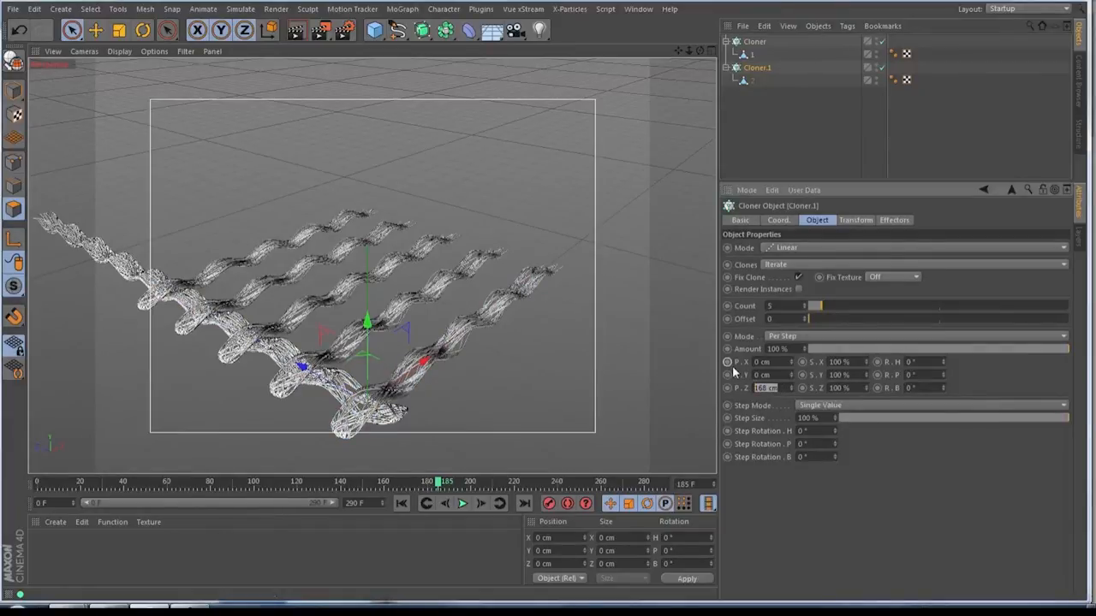
key("BackSpace")
type("0")
left_click(782, 362)
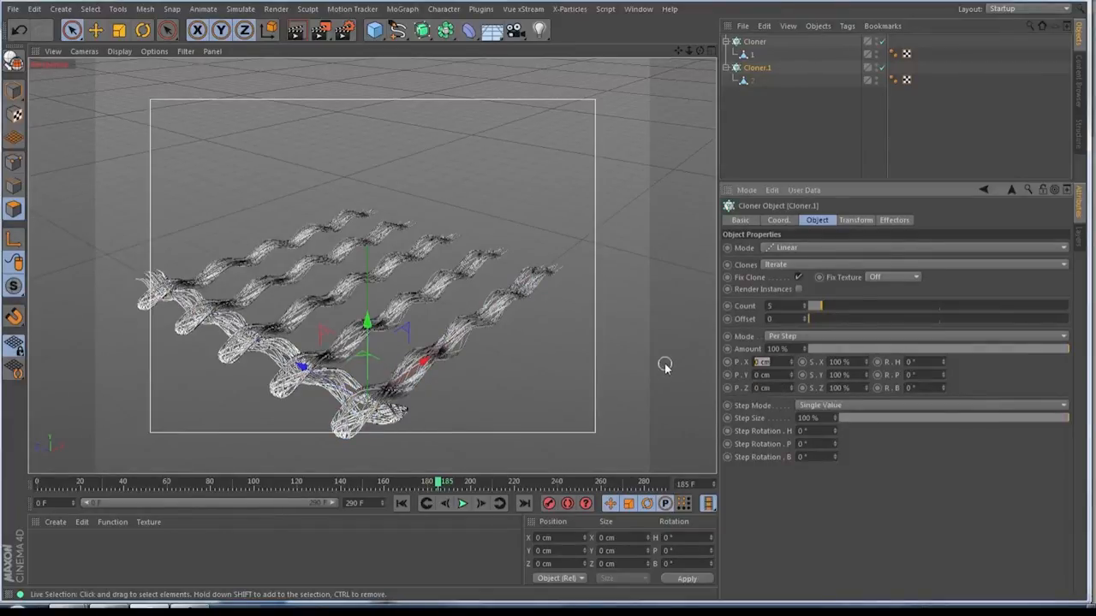
type("168")
key("Return")
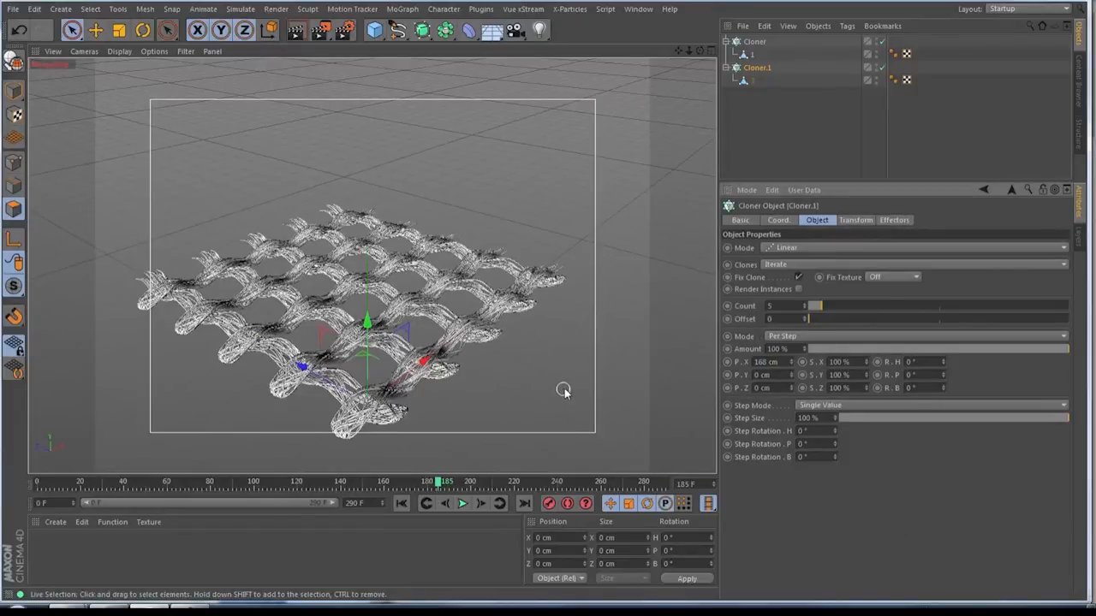
- Collapse both Cloner hierarchies and make the two Cloners editable
left_click(726, 67)
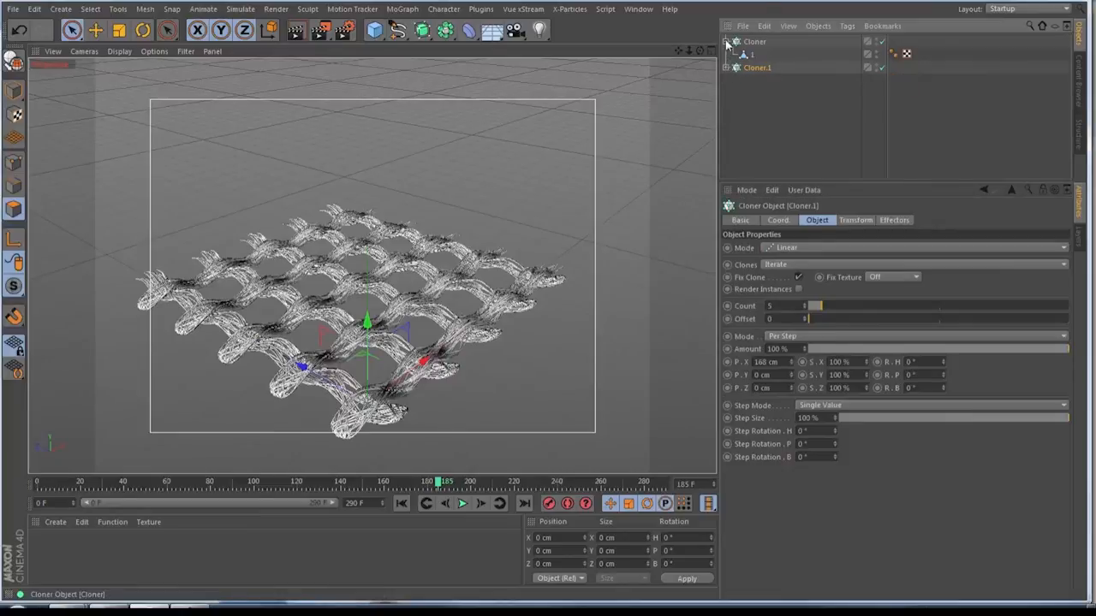
left_click(726, 41)
left_click(741, 114)
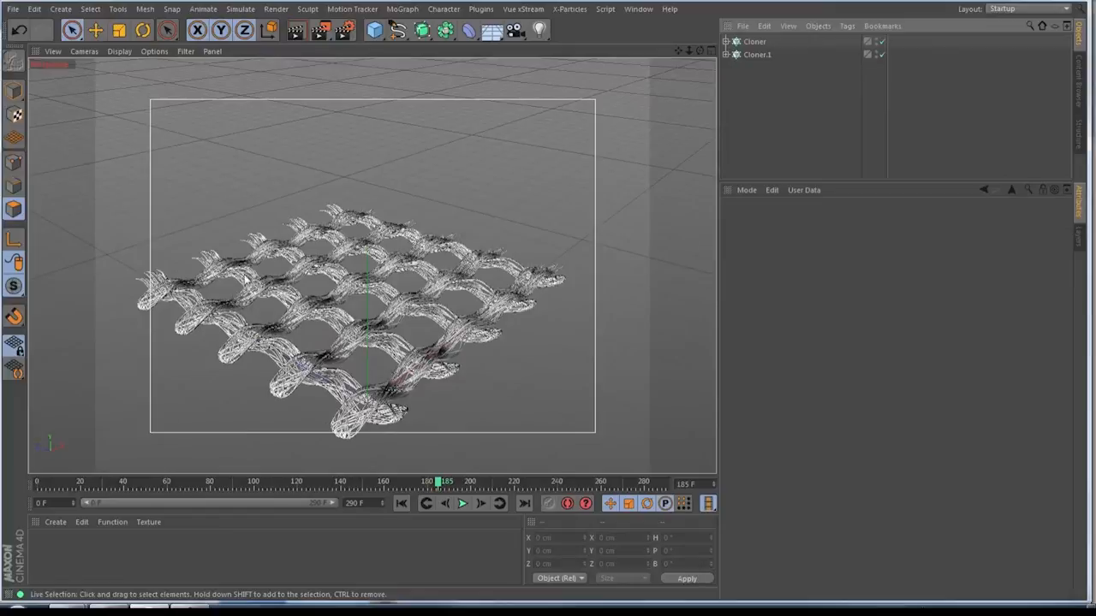
left_click(740, 43)
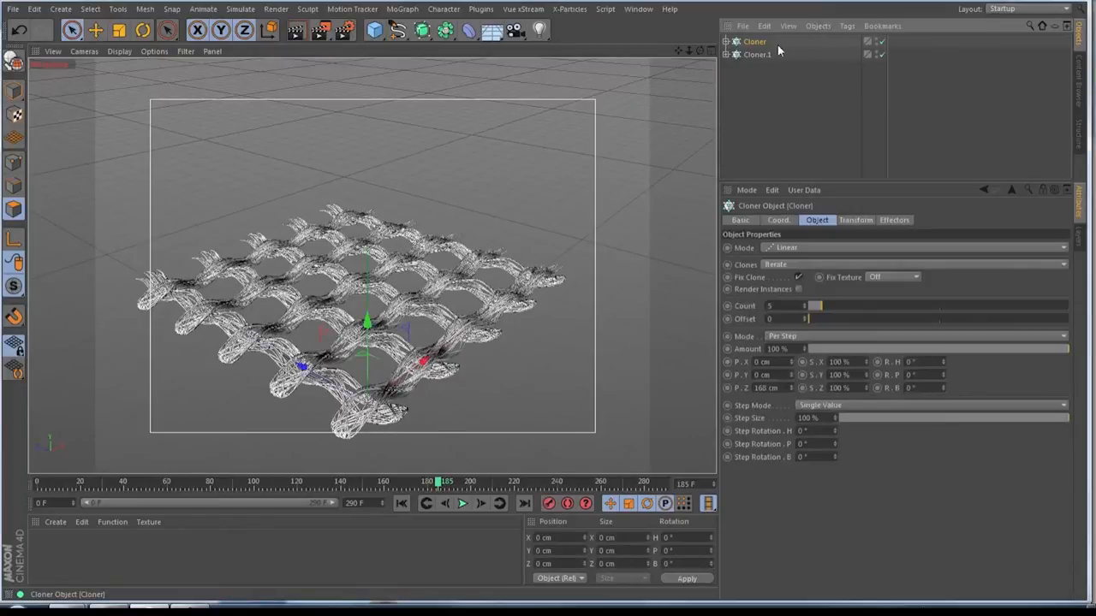
left_click(757, 54, "ctrl")
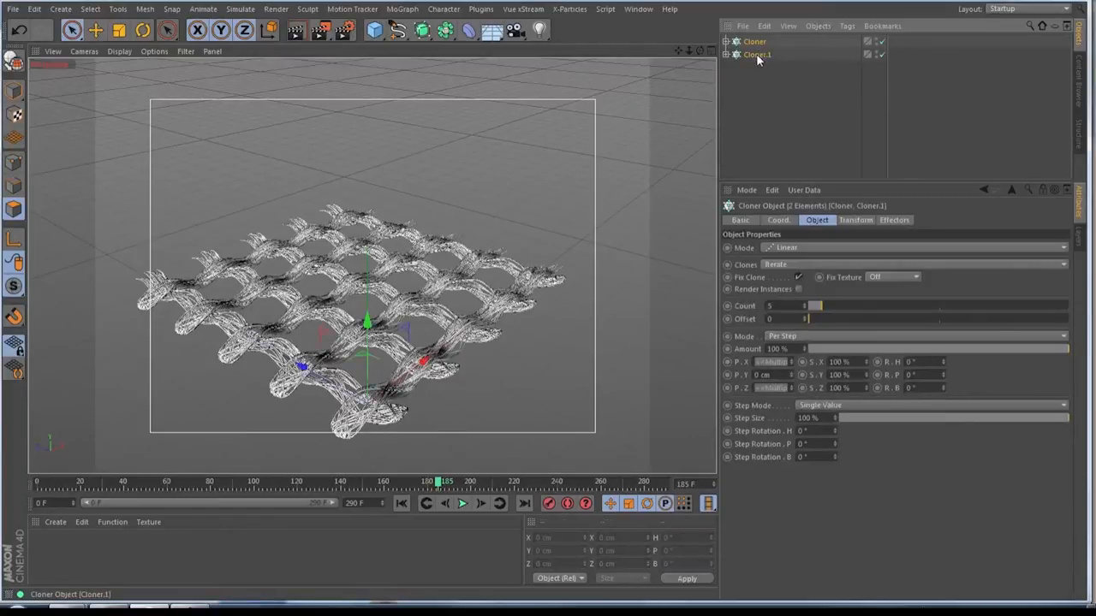
key("c")
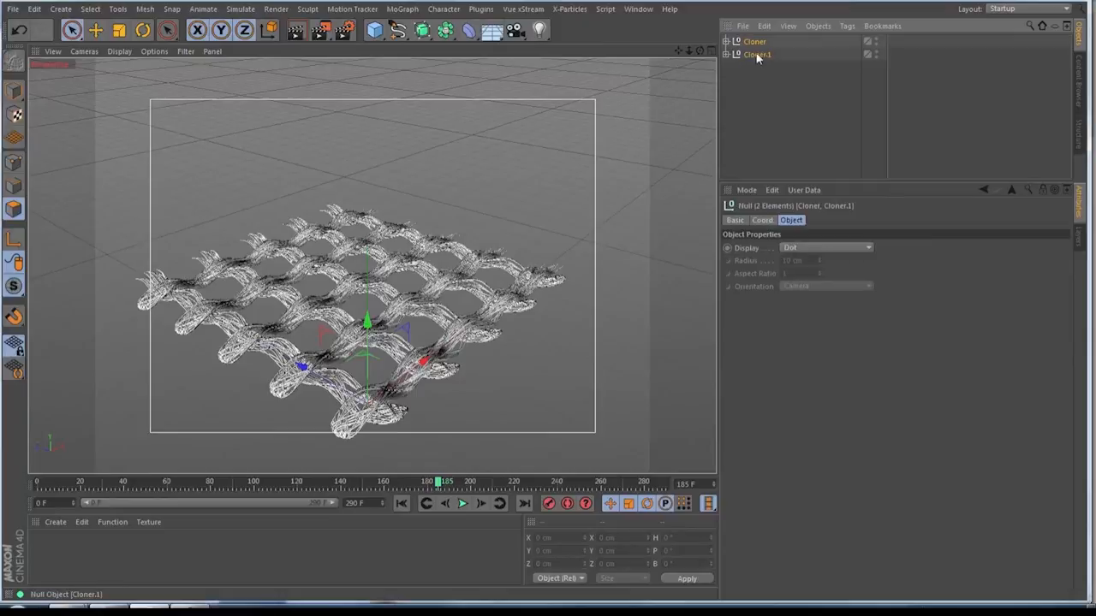
- Select the children of both converted Cloners and merge everything into one polygon object with Connect Objects + Delete
right_click(757, 55)
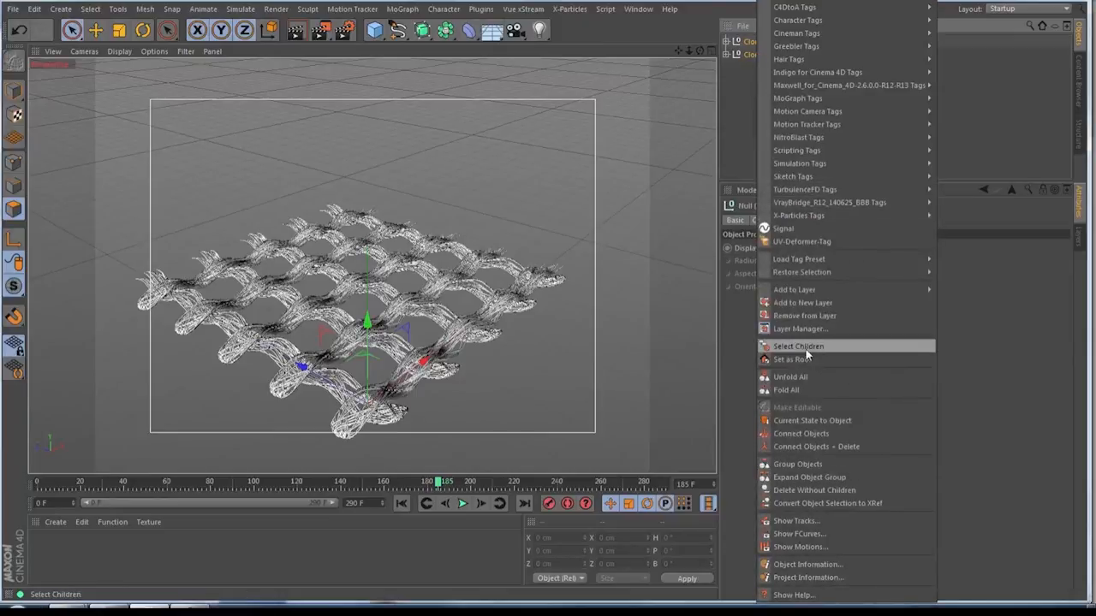
left_click(801, 346)
right_click(757, 51)
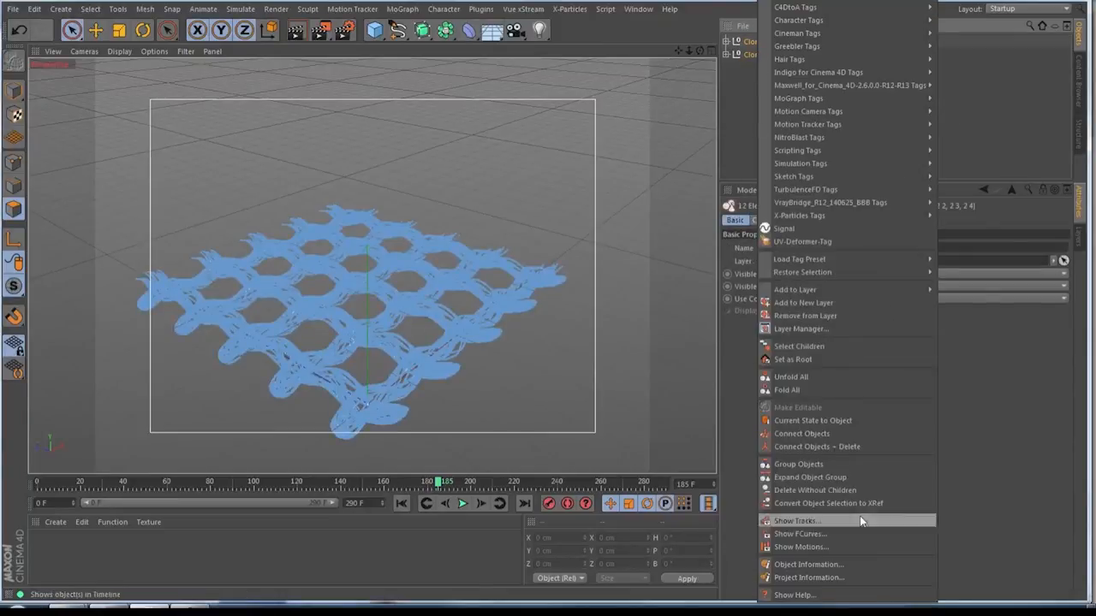
left_click(800, 447)
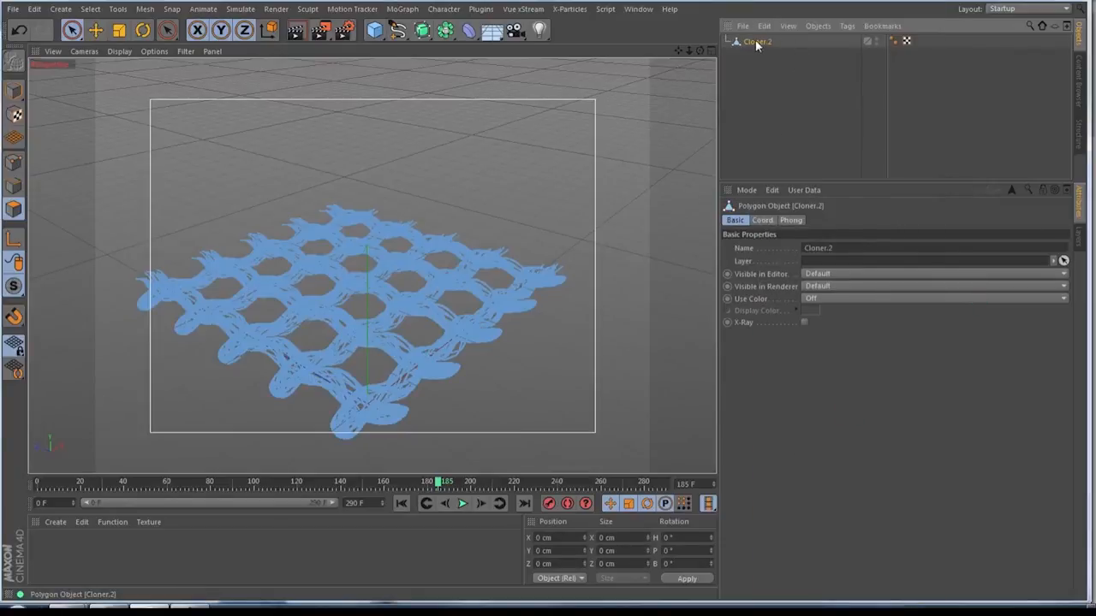
- Duplicate the merged woven mesh and set the copy's pitch rotation to 180°
left_click_drag(762, 42, 765, 108, "ctrl")
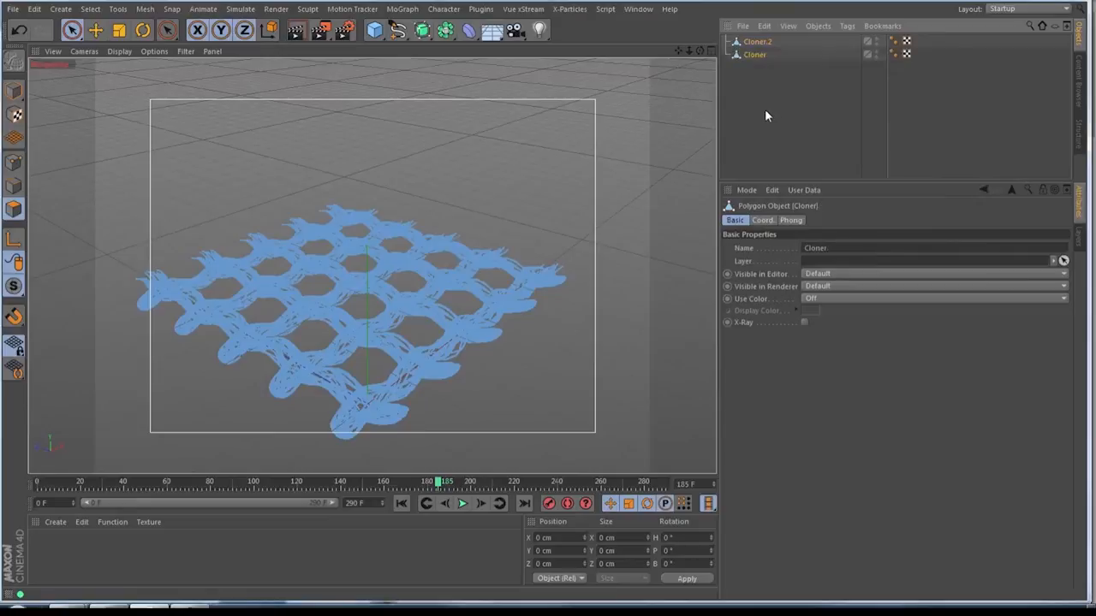
left_click(762, 222)
double_click(929, 263)
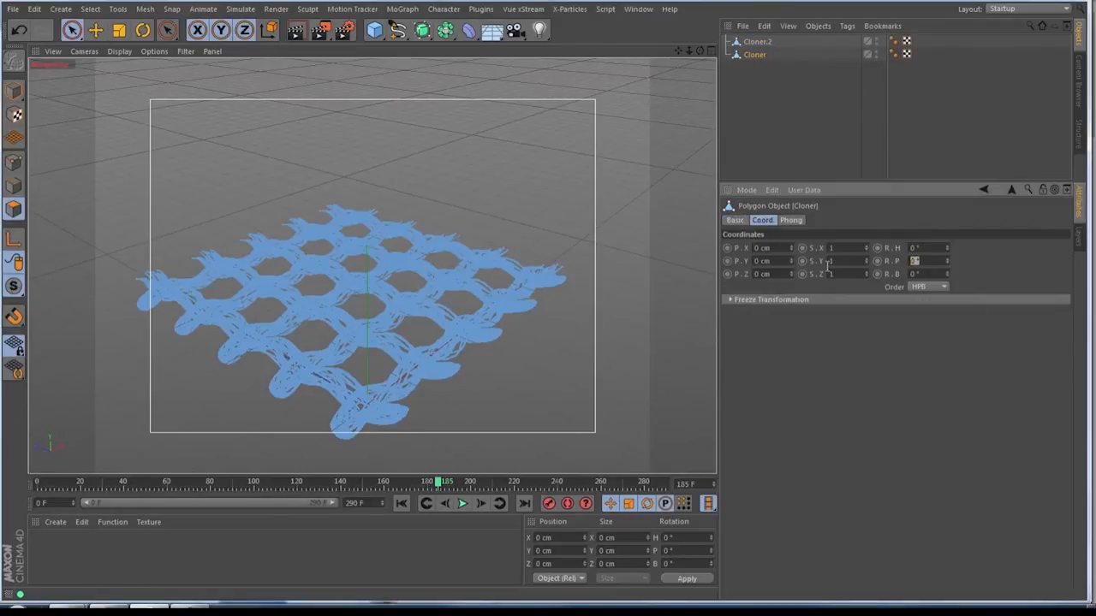
type("180")
key("Return")
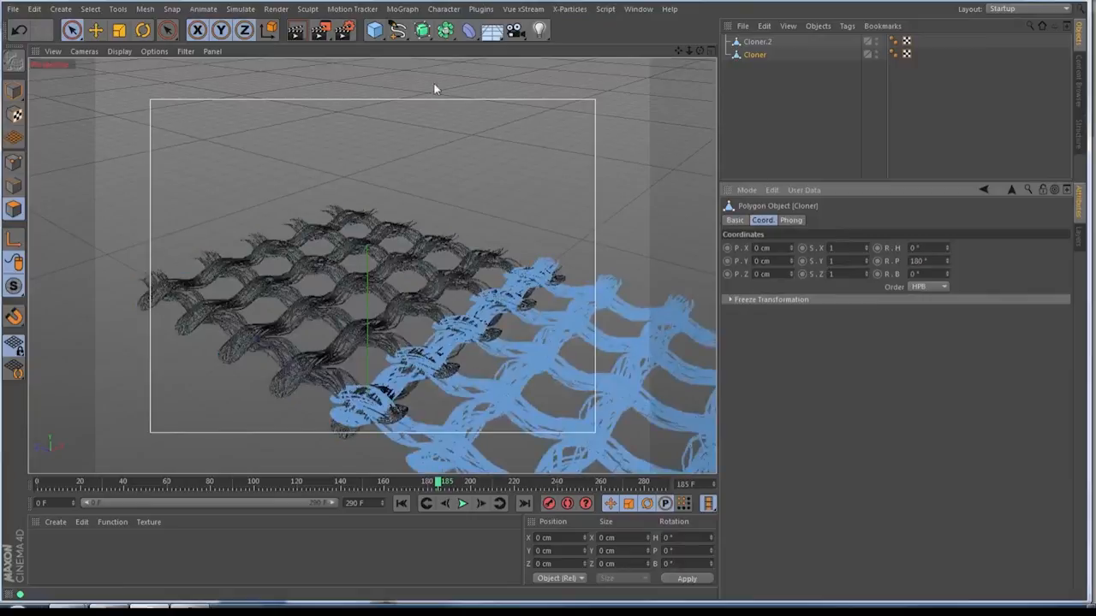
- Move the flipped mesh copy over the original, to about 588 cm in Z and 83 cm in X
left_click(95, 30)
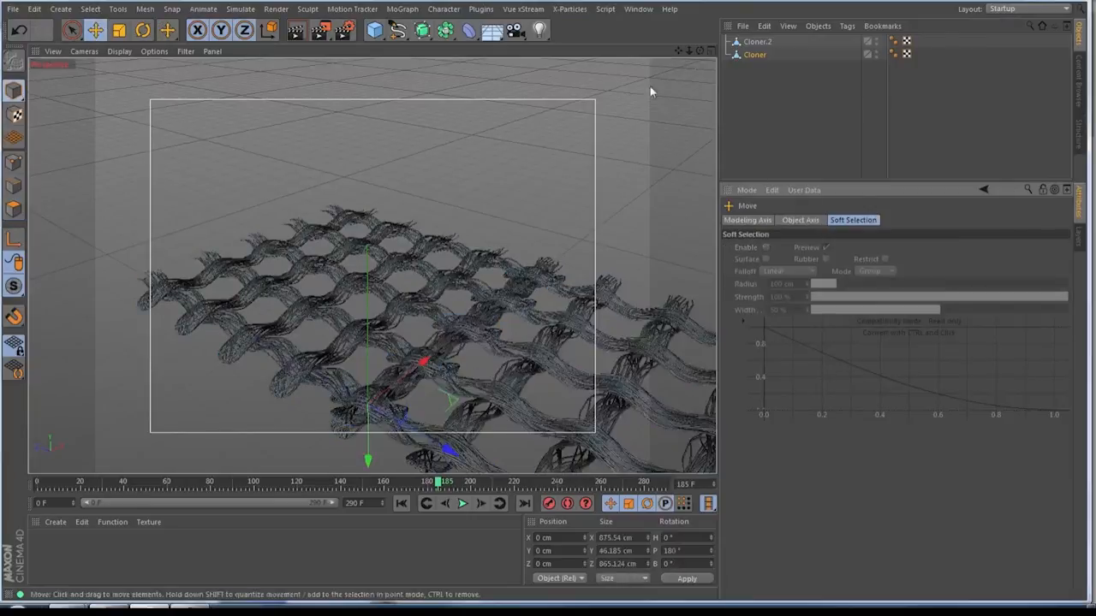
left_click_drag(698, 52, 564, 345)
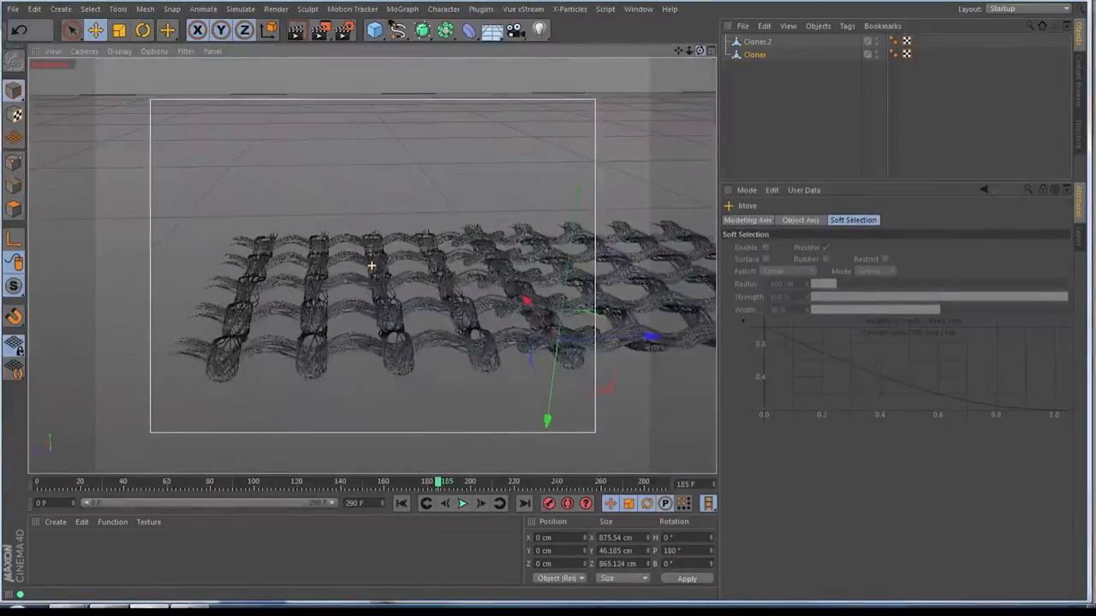
left_click_drag(639, 334, 355, 345)
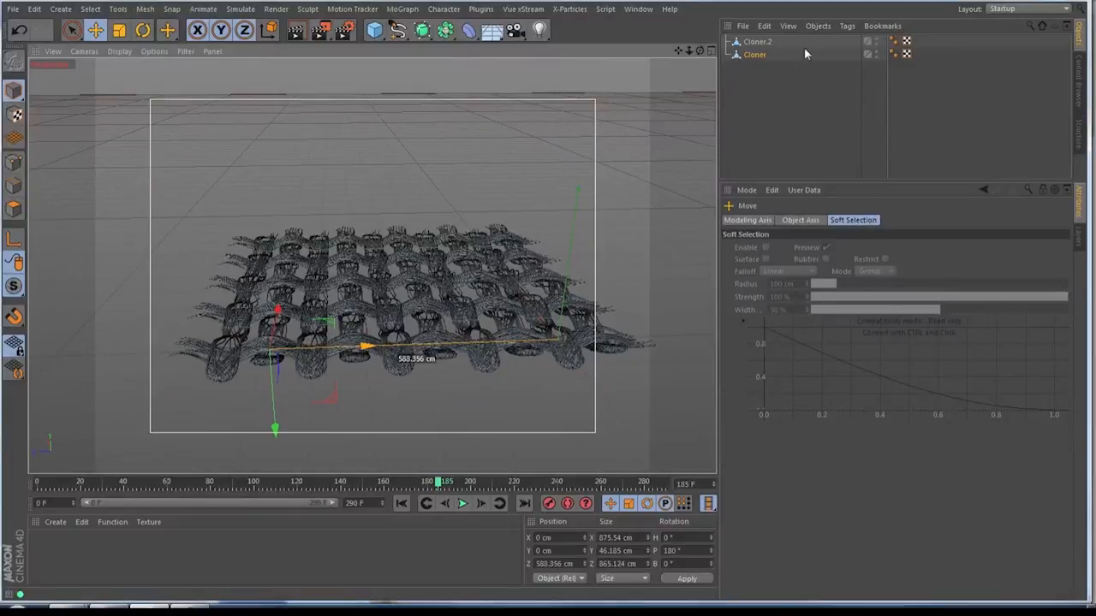
left_click_drag(701, 52, 591, 90)
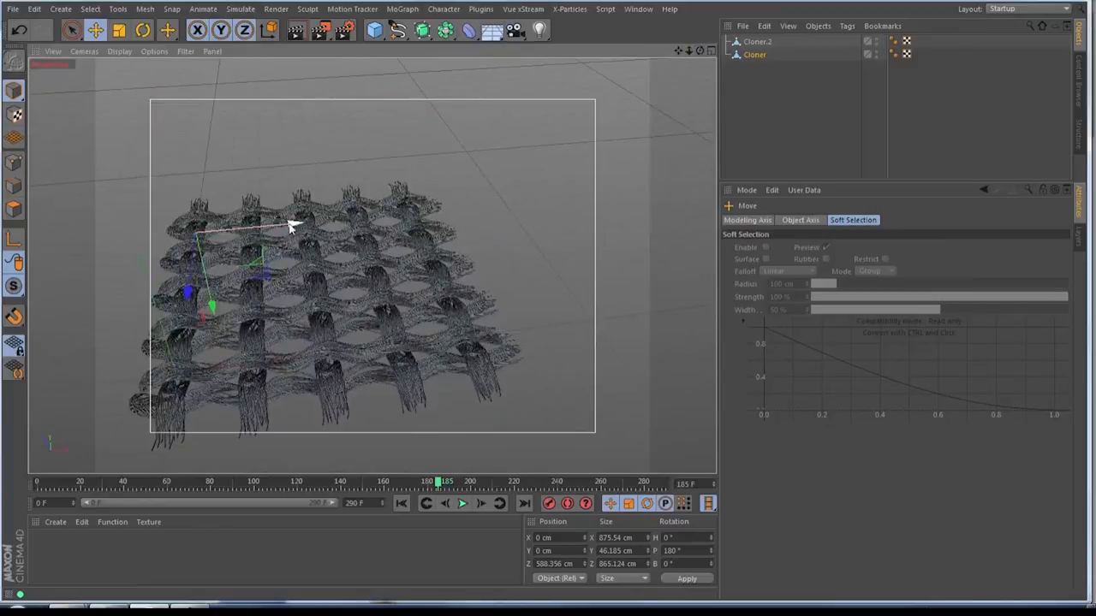
left_click_drag(294, 222, 318, 226)
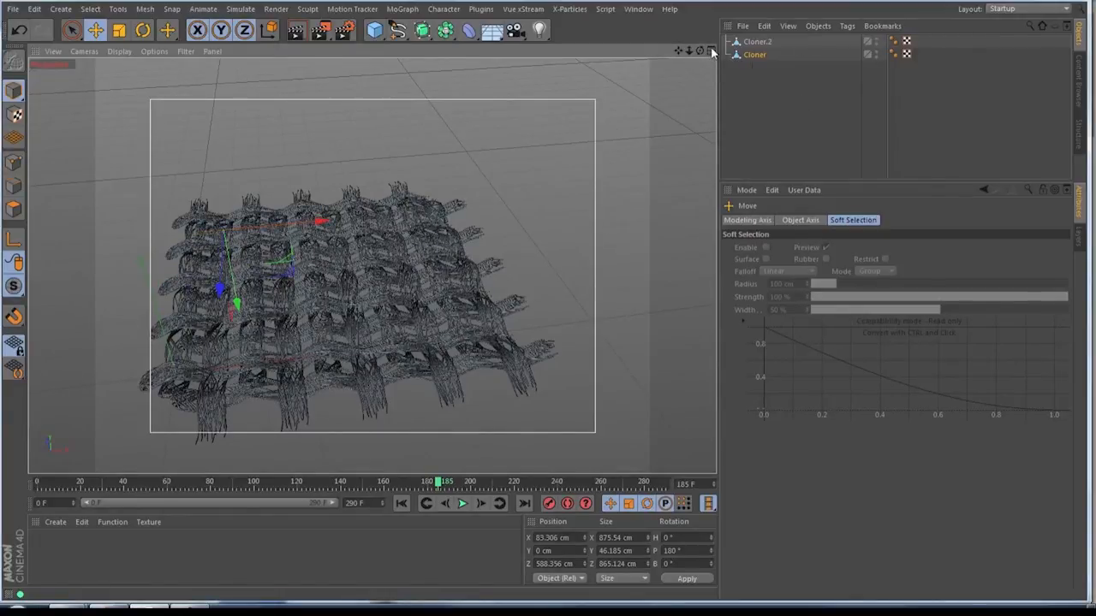
- Examine how the two overlapping woven meshes line up, in the Top view and from several perspective angles
left_click(709, 51)
left_click(709, 49)
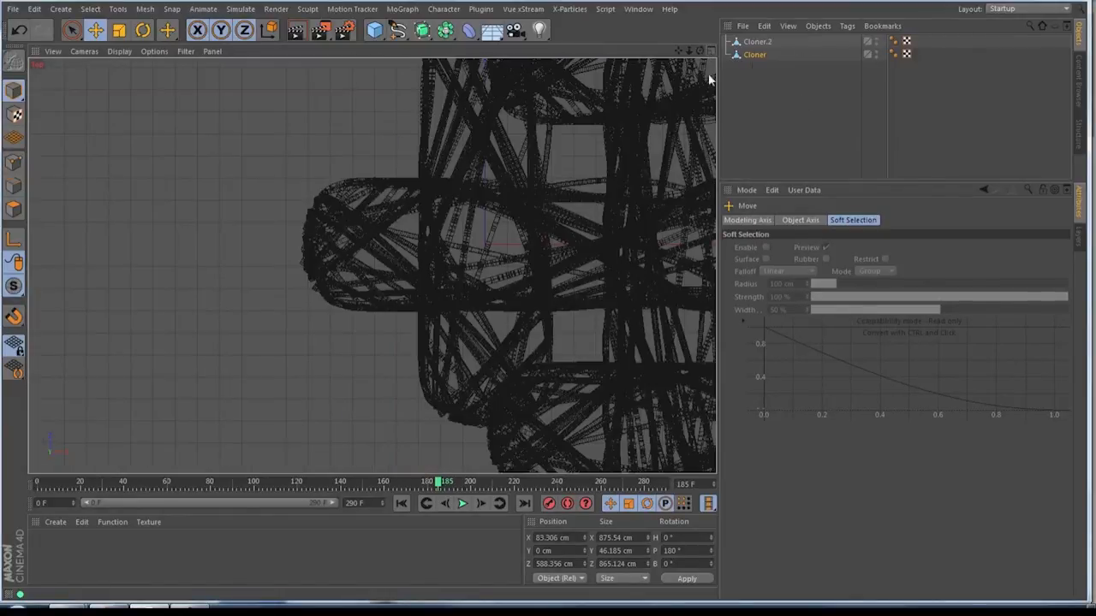
left_click_drag(678, 52, 284, 193)
scroll(452, 330, "down", 2)
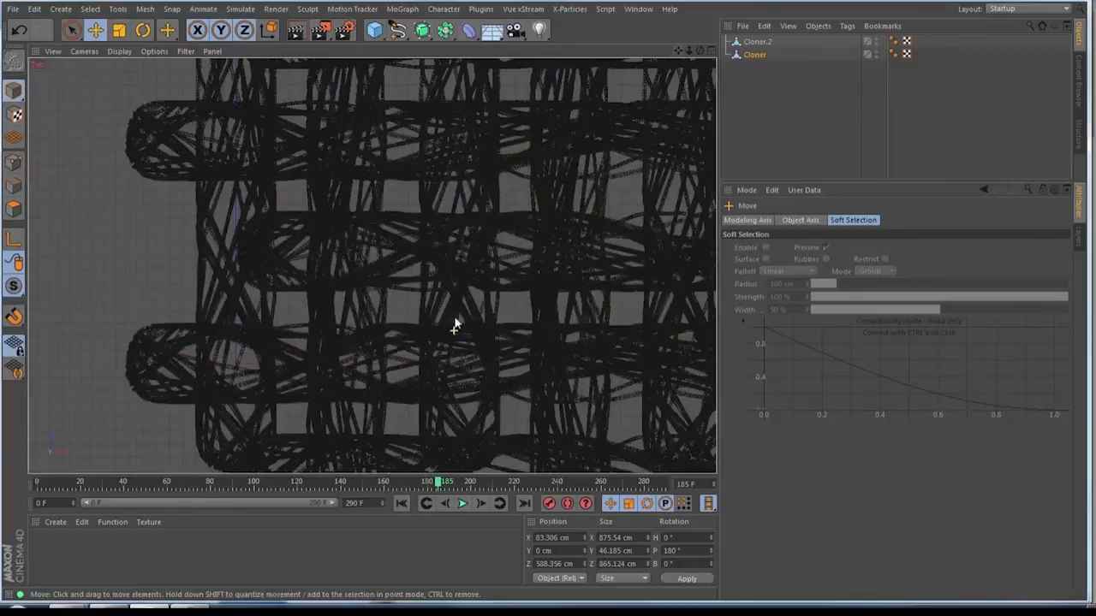
scroll(455, 325, "down", 2)
scroll(454, 323, "down", 2)
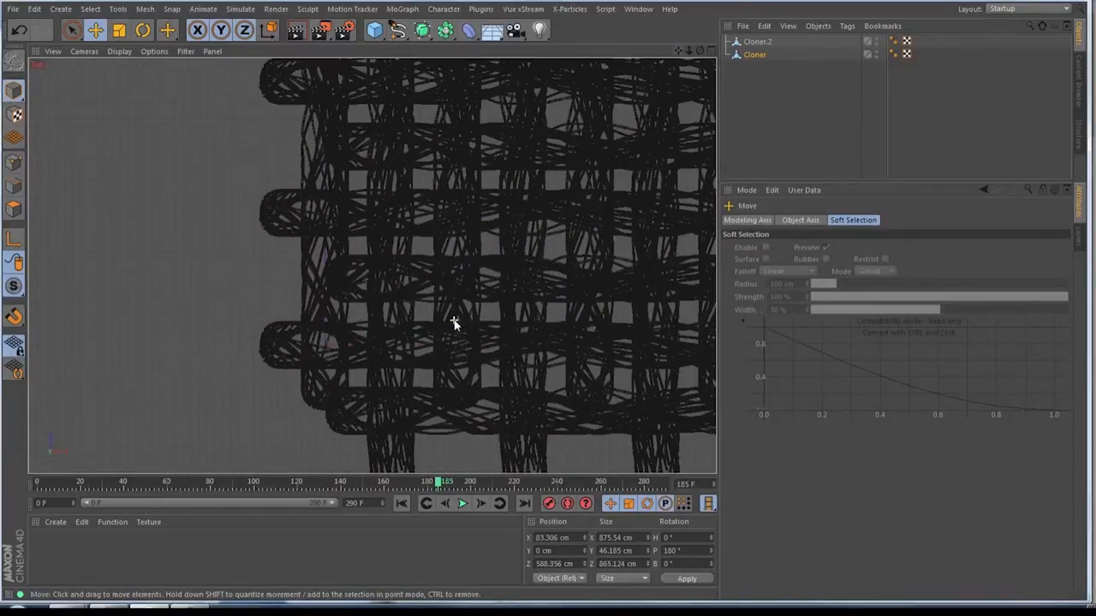
scroll(454, 323, "down", 2)
left_click(715, 53)
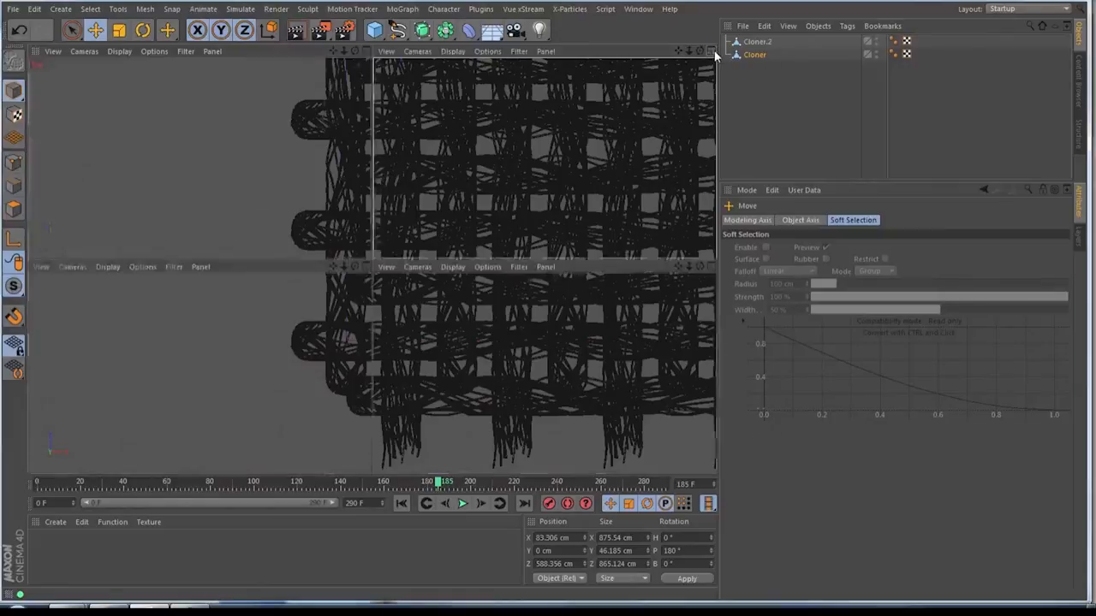
left_click(364, 52)
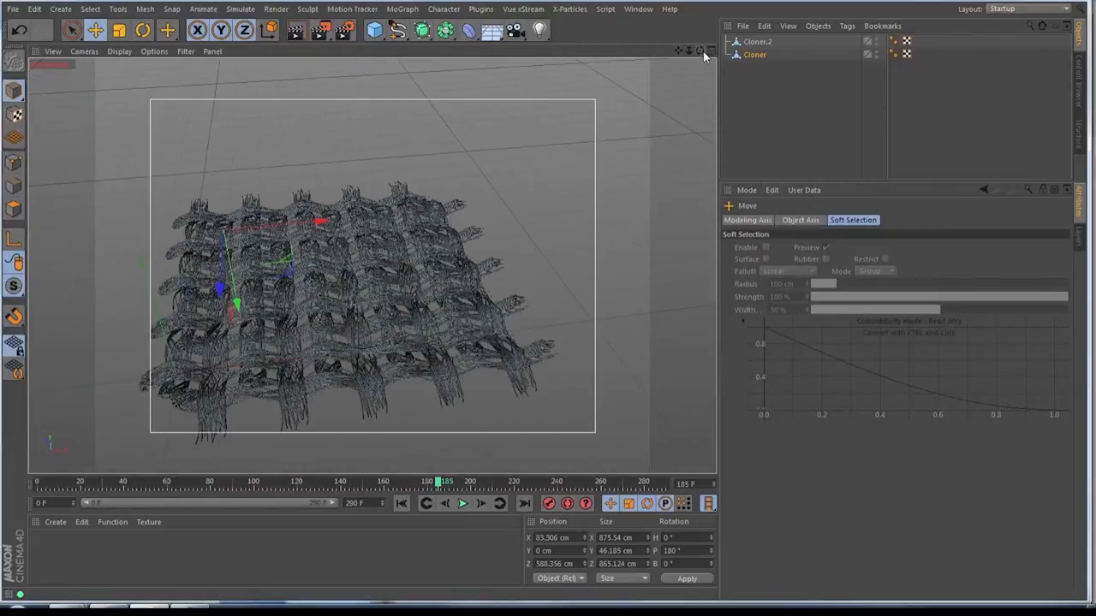
left_click_drag(700, 52, 638, 104)
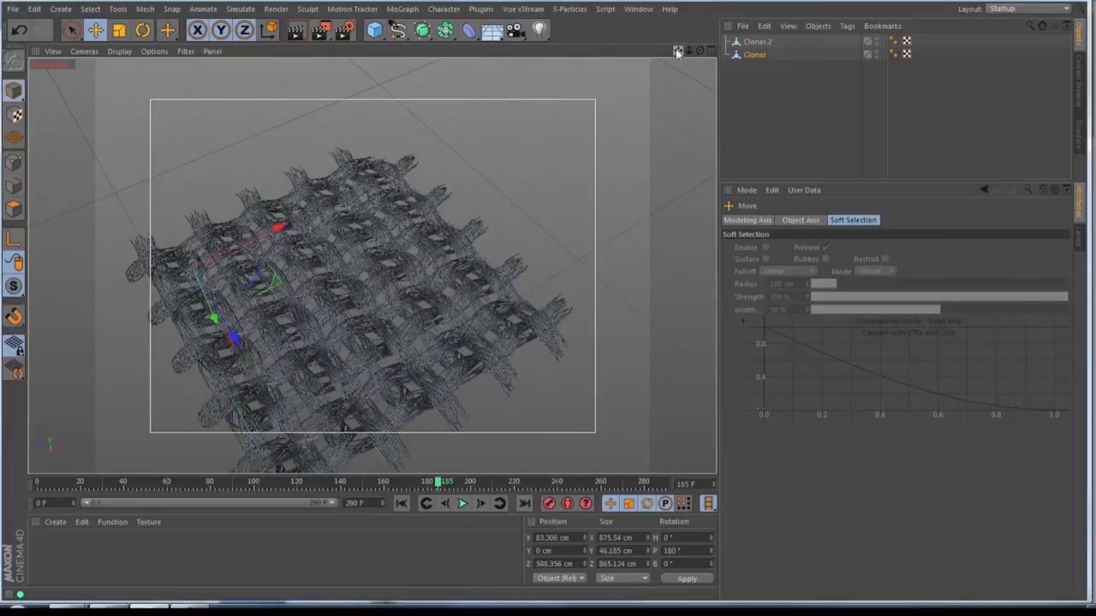
left_click_drag(678, 52, 712, 32)
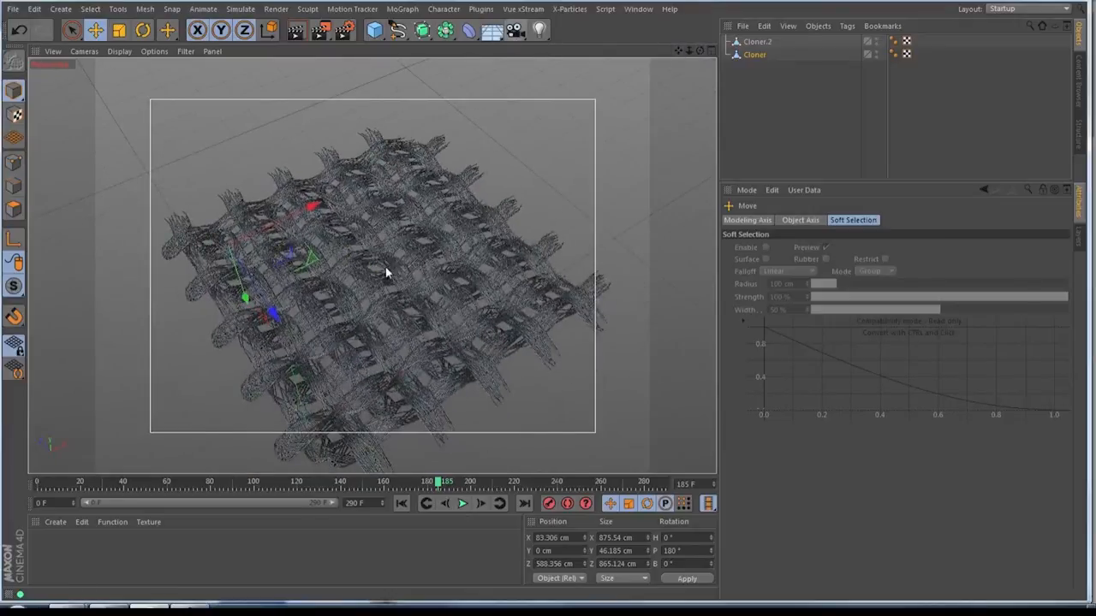
scroll(377, 272, "up", 3)
scroll(371, 274, "up", 2)
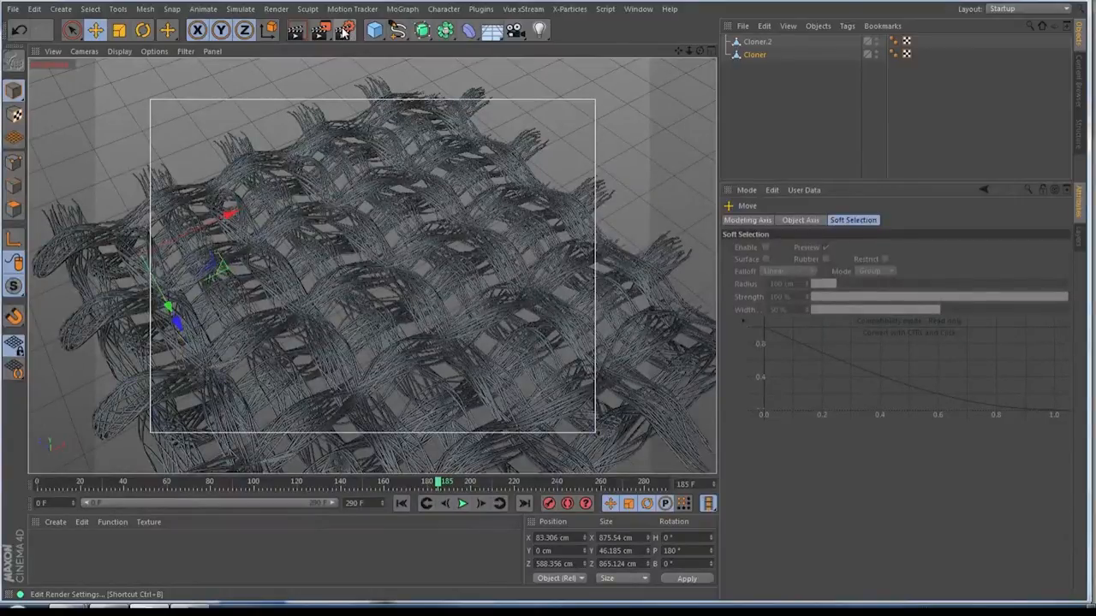
- Set the render output size to 600 x 600 pixels
left_click(344, 30)
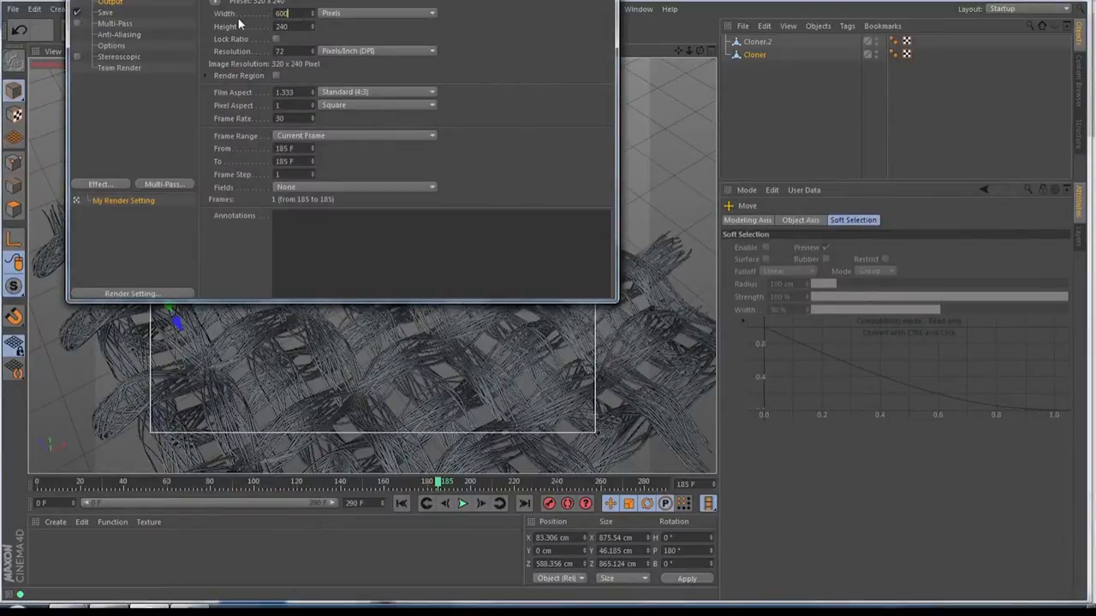
key("Tab")
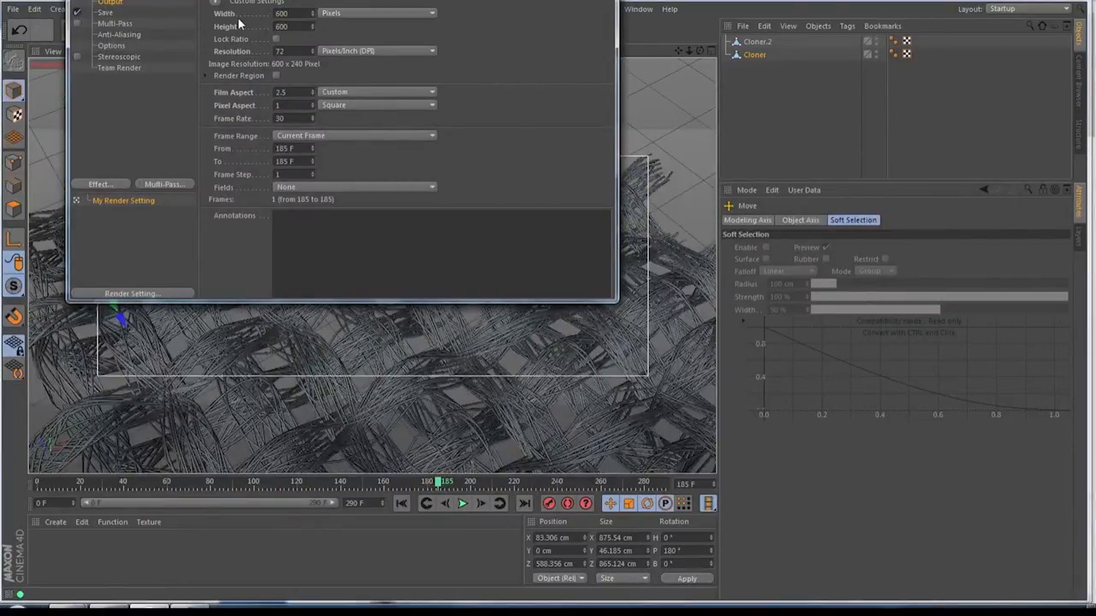
type("600")
key("Tab")
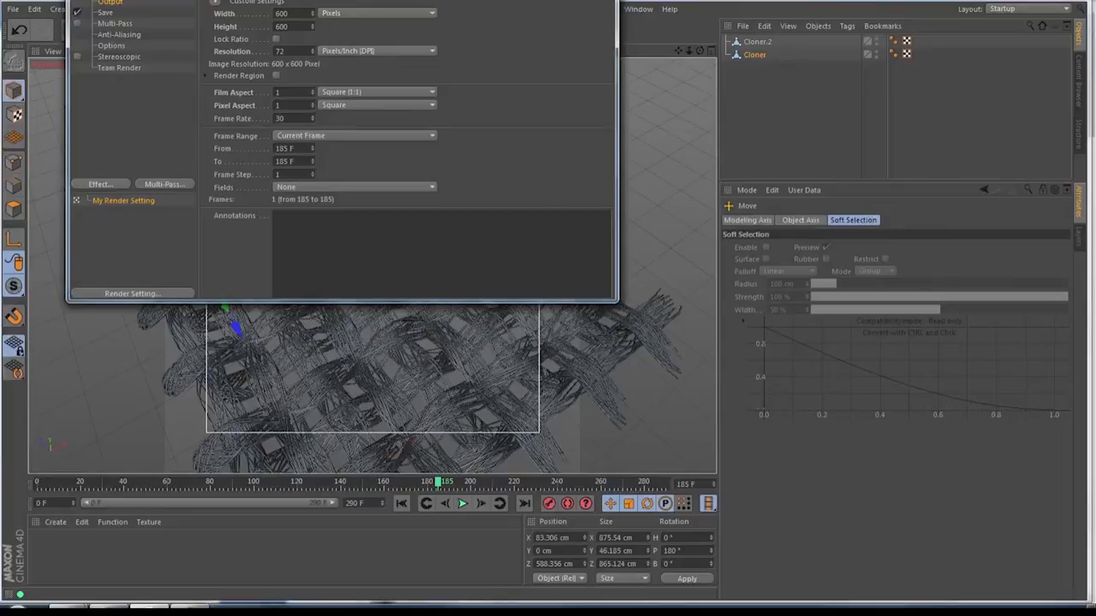
- Raise the perspective viewport's tinted border opacity to 87% and deselect the mesh
left_click(154, 51)
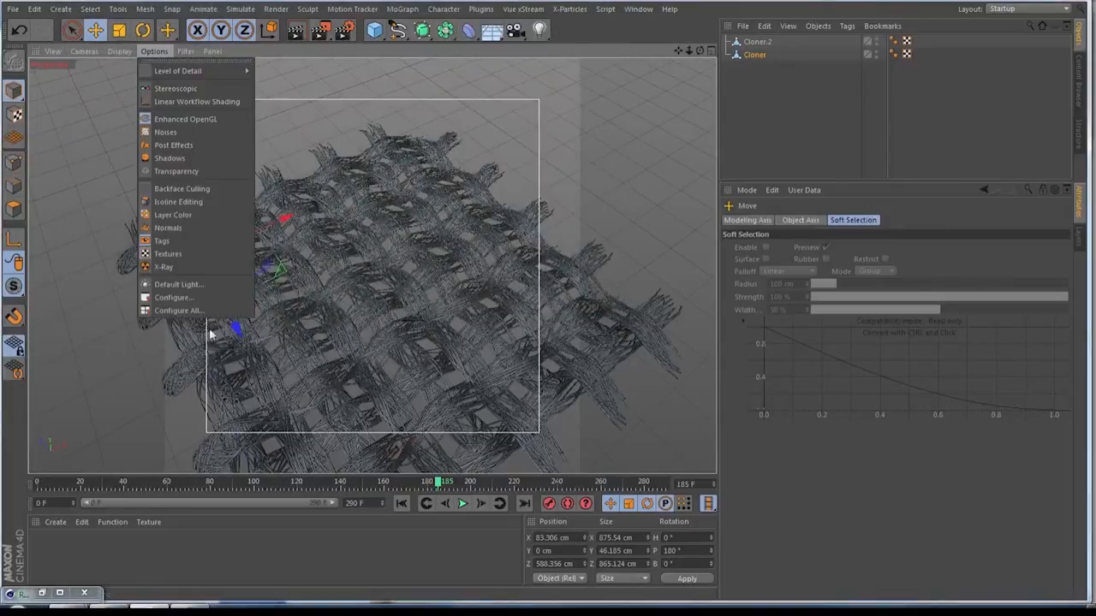
left_click(187, 298)
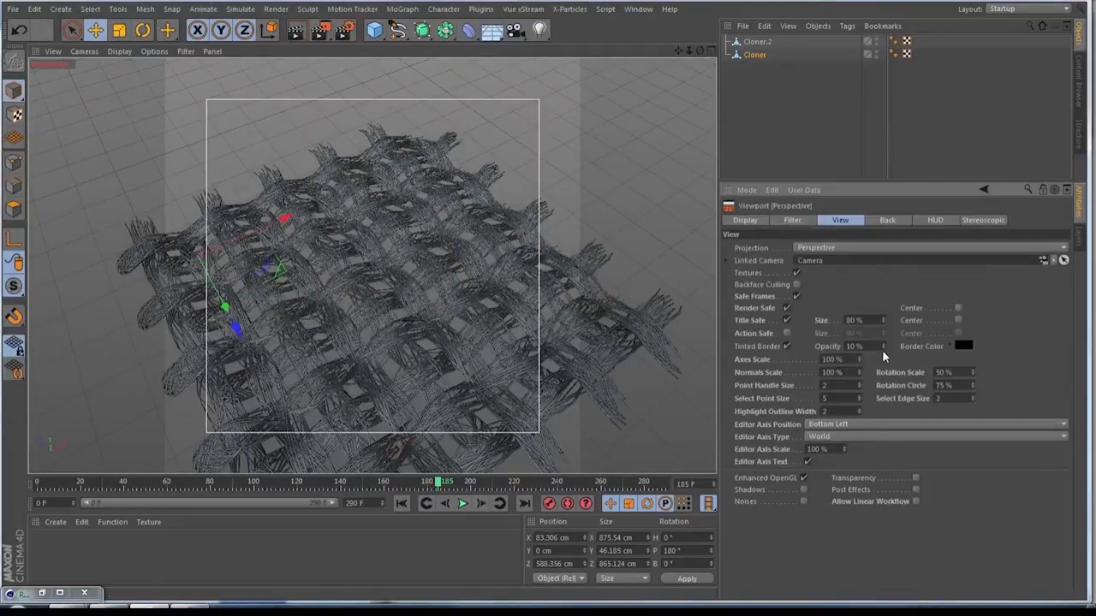
left_click_drag(883, 344, 885, 349)
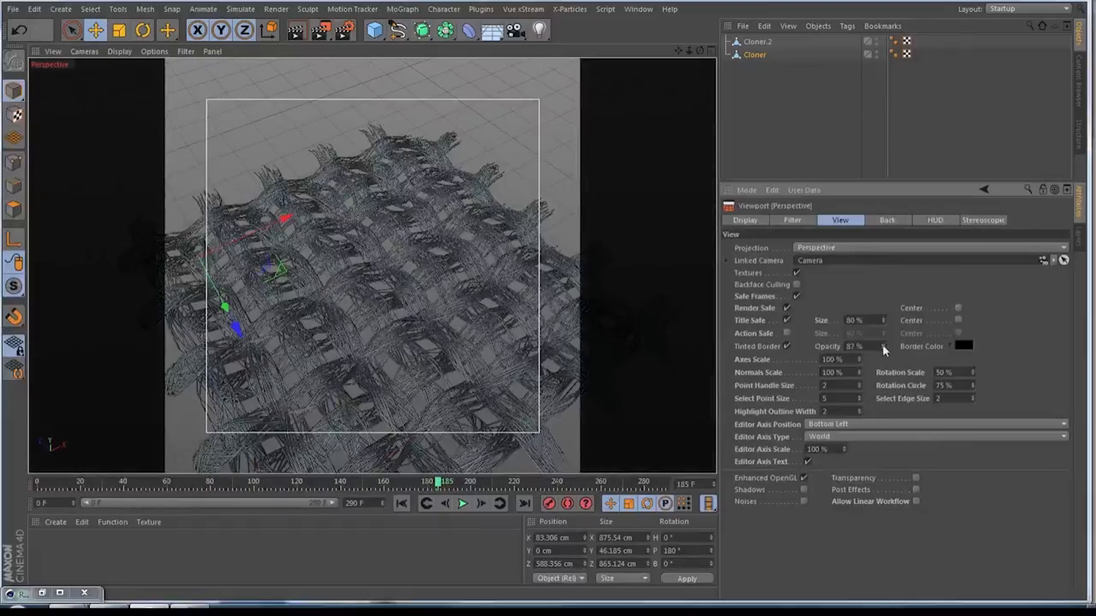
left_click(788, 79)
- Frame a close-up of the woven strands, create a camera from that view, and add a Protection tag to it
left_click_drag(700, 52, 655, 36)
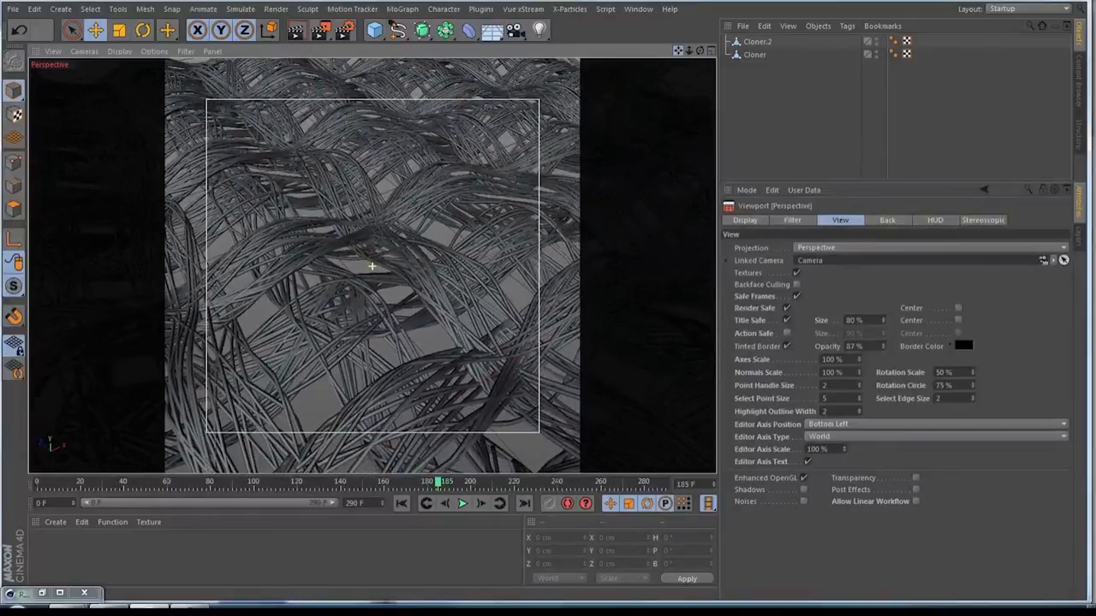
left_click(514, 31)
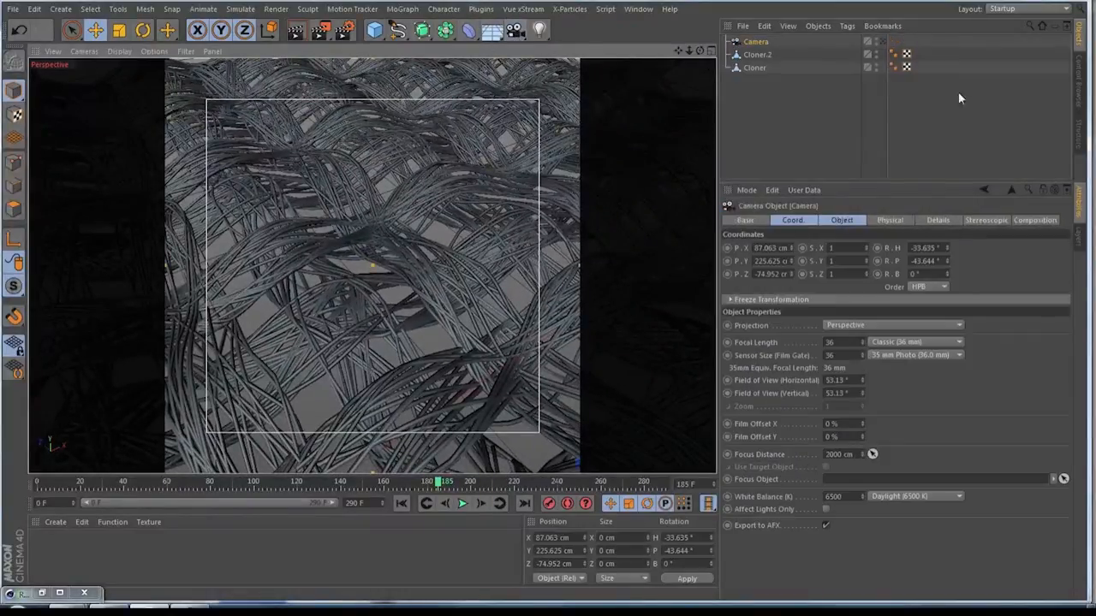
right_click(753, 43)
mouse_move(827, 35)
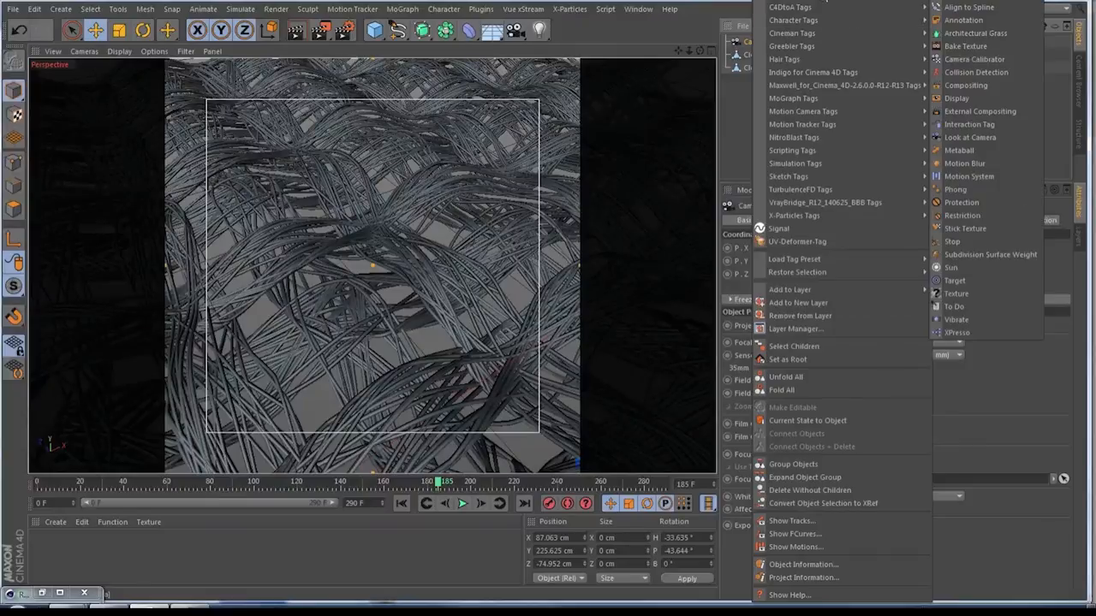
left_click(961, 203)
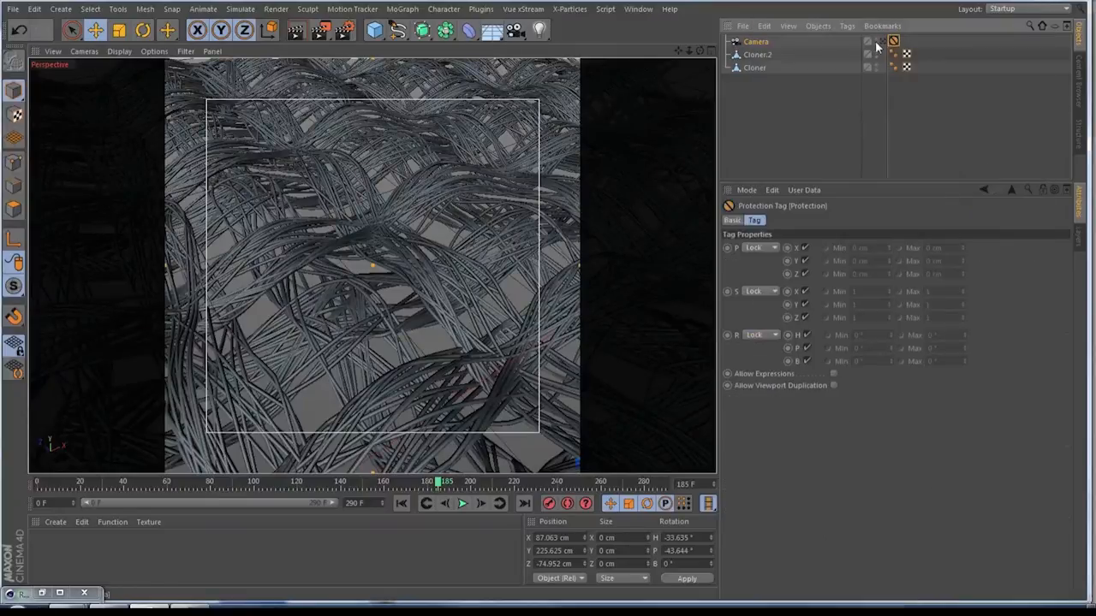
- Transfer the camera's Protection tag to Cloner.2 and set the camera's bank rotation to -26°
left_click(770, 42)
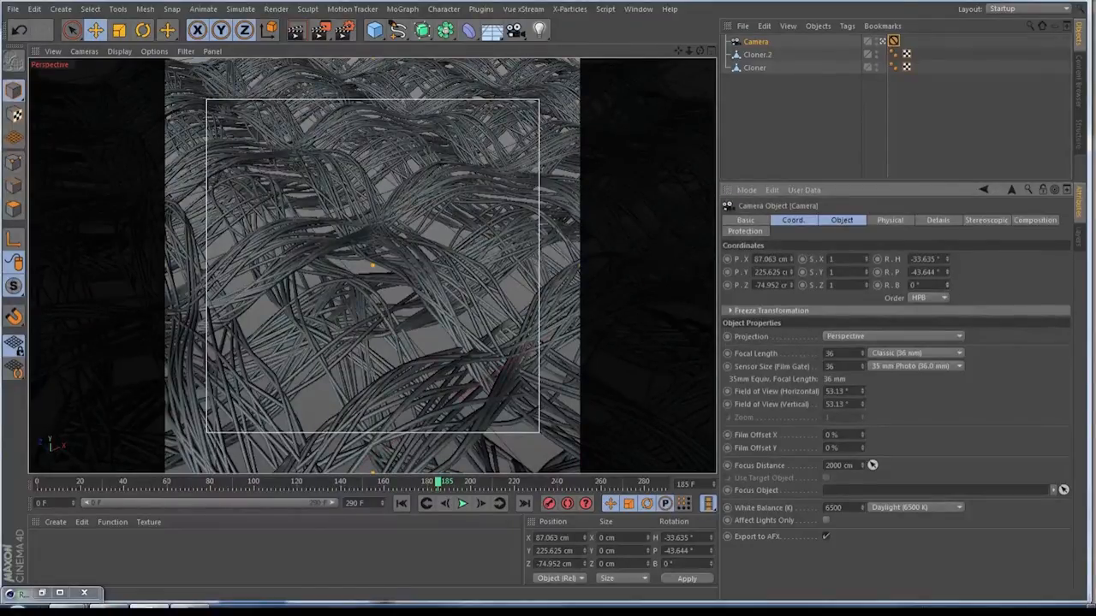
left_click_drag(925, 53, 920, 53)
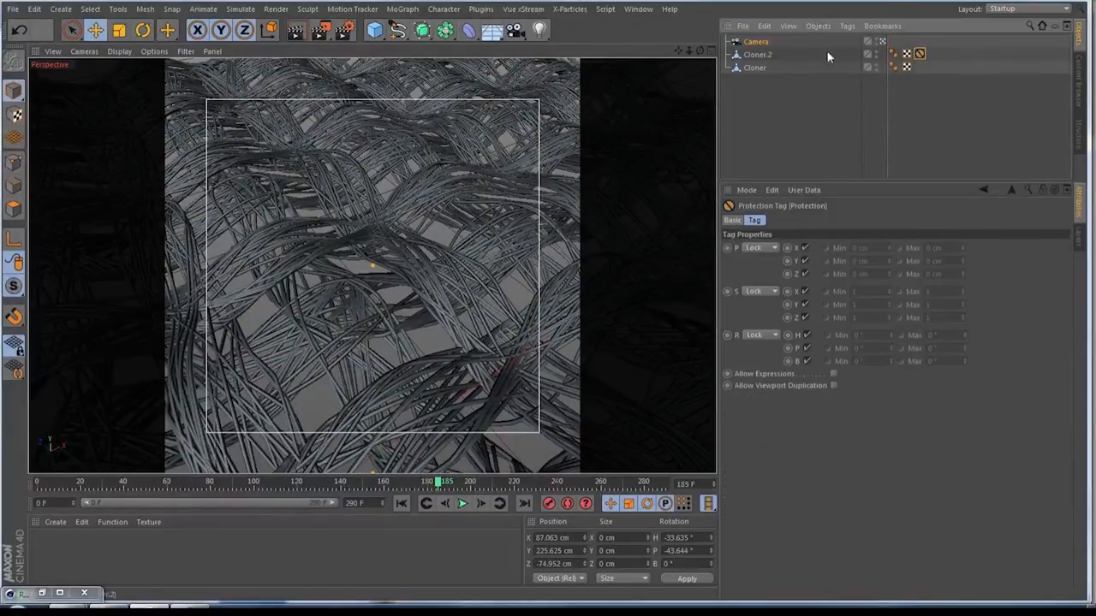
left_click(756, 42)
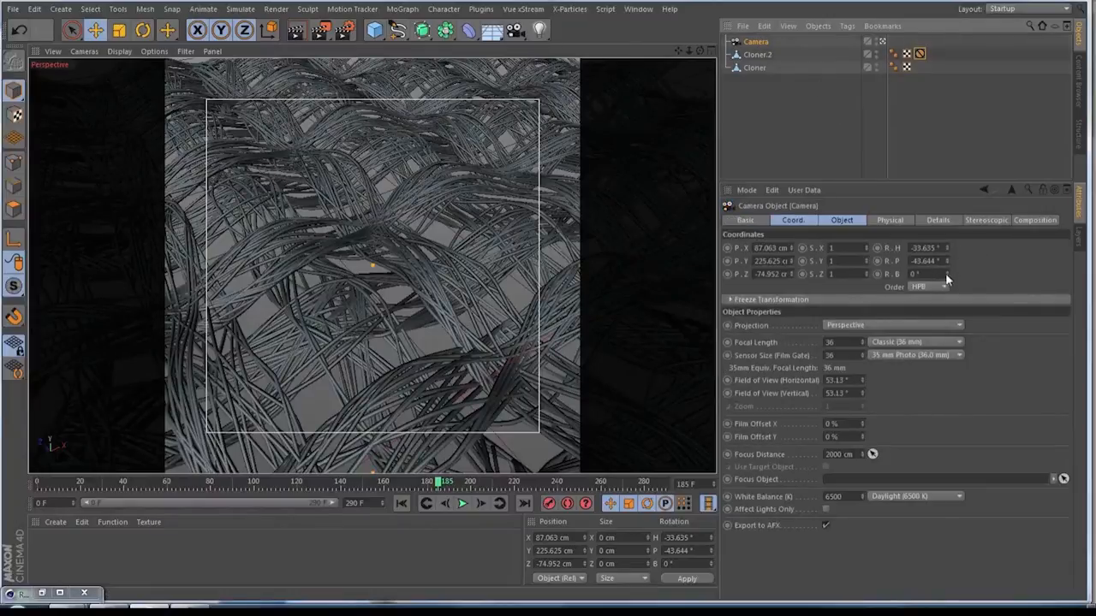
left_click_drag(946, 274, 946, 244)
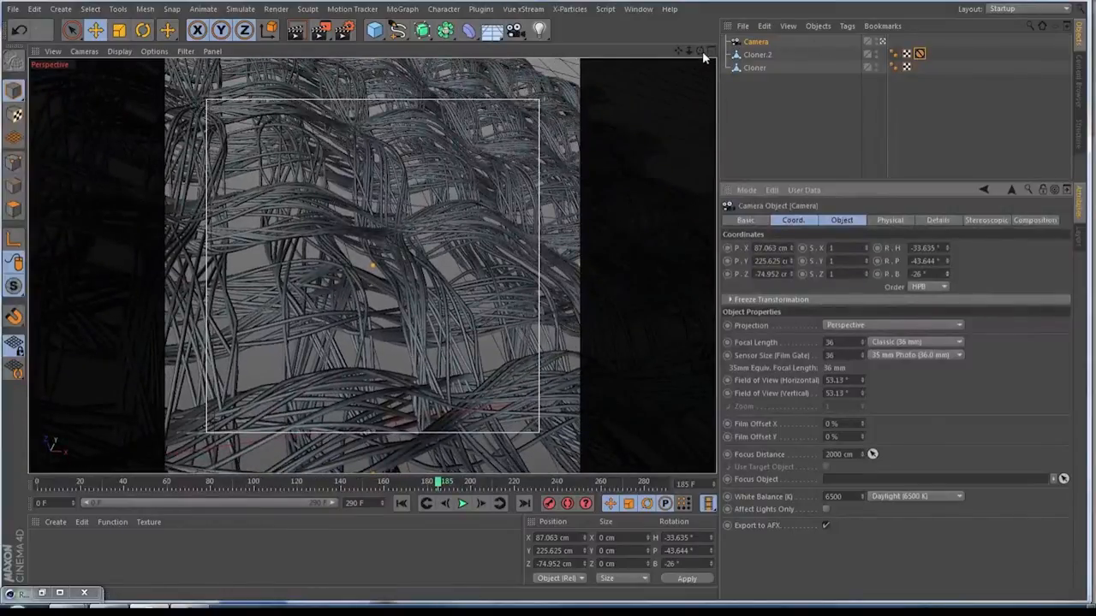
- Fine-tune the camera's framing of the strands and move the Protection tag from Cloner.2 back to the camera
left_click_drag(701, 50, 700, 63)
left_click_drag(919, 54, 894, 41)
left_click(783, 154)
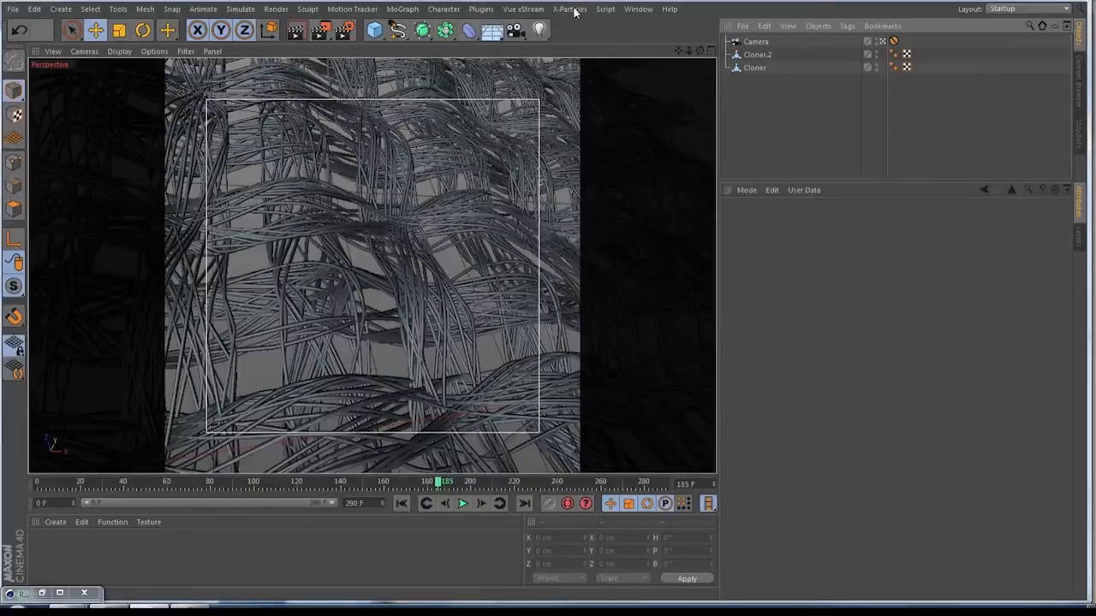
- Create a Chrome material with the TopCoat plugin and apply the Magnesium Oxide metal preset to it
left_click(470, 9)
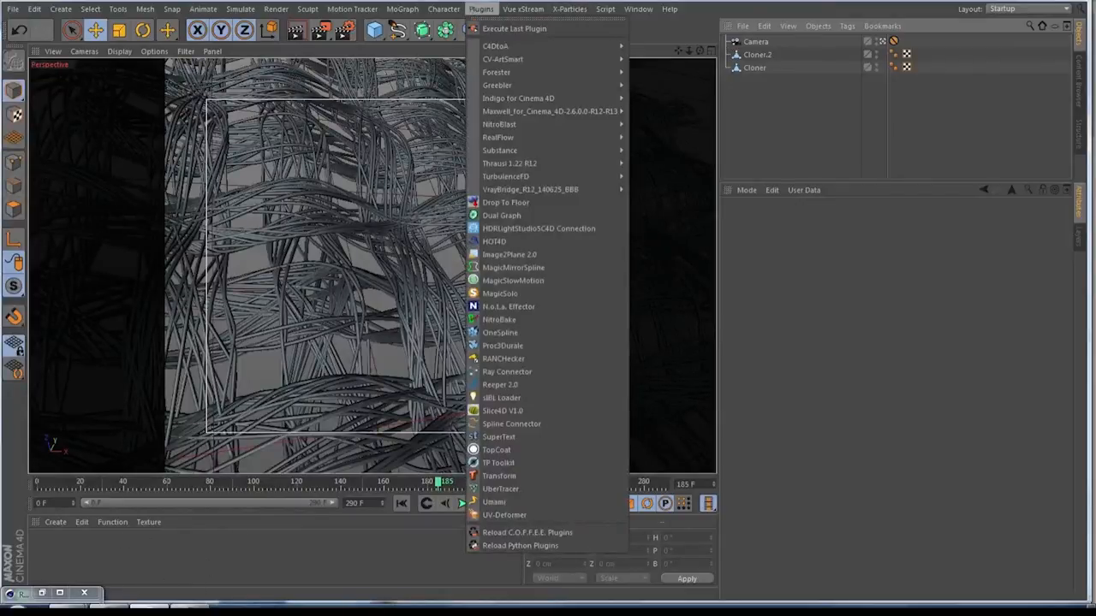
left_click(493, 453)
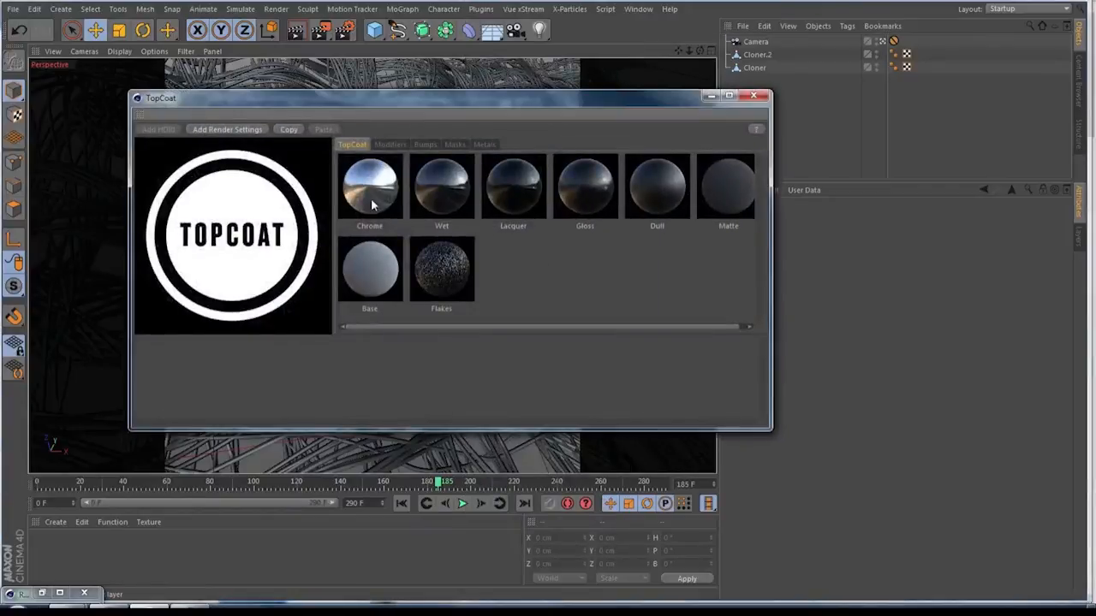
left_click(371, 195)
left_click(479, 145)
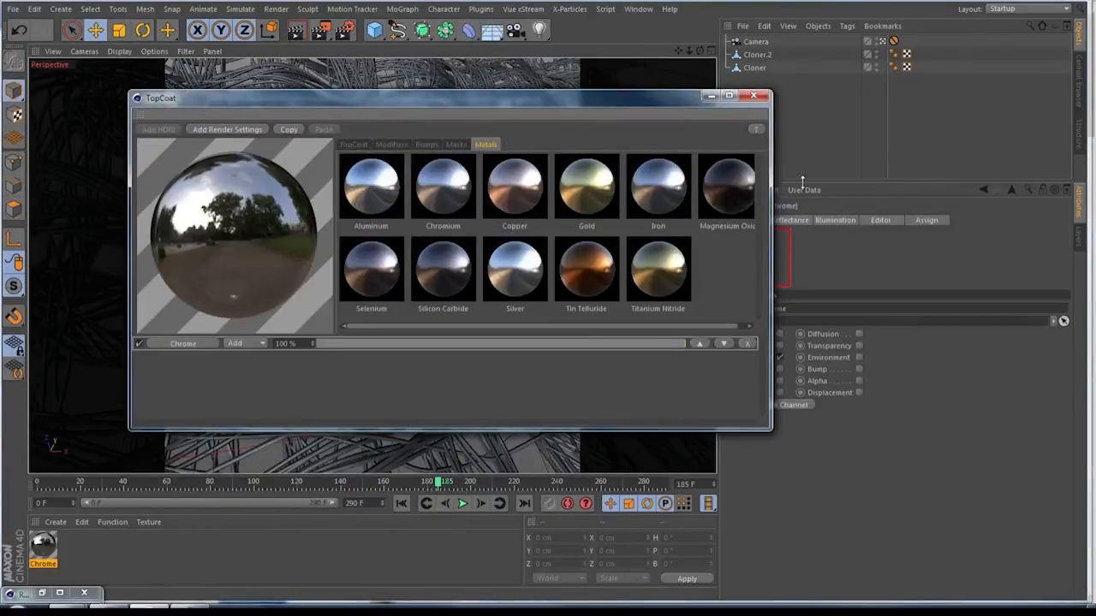
left_click(729, 197)
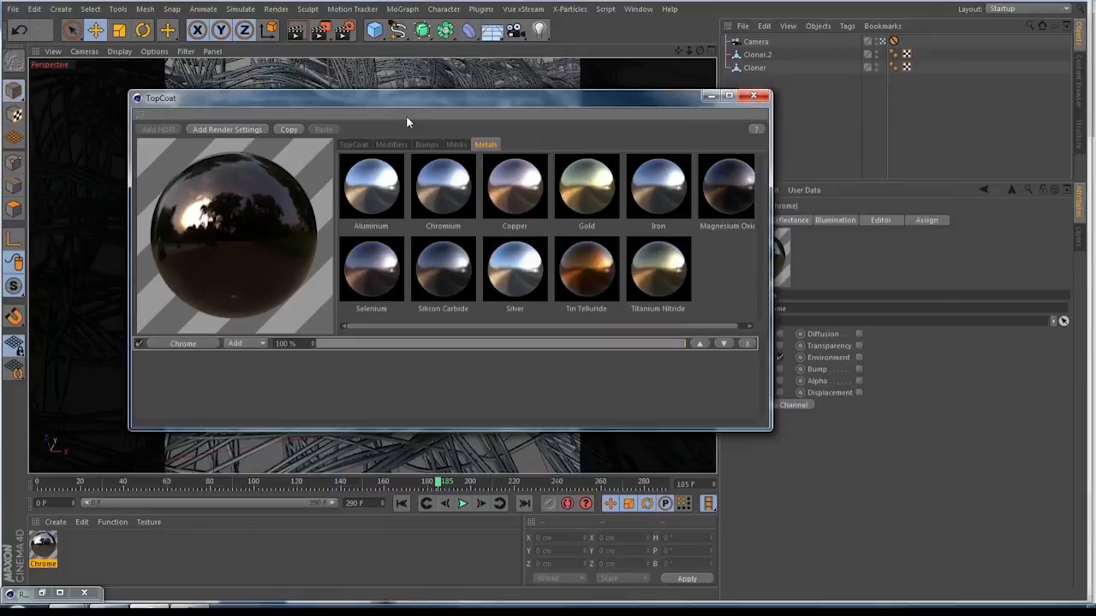
- Close TopCoat and assign the Chrome material to the Cloner mesh
left_click(391, 144)
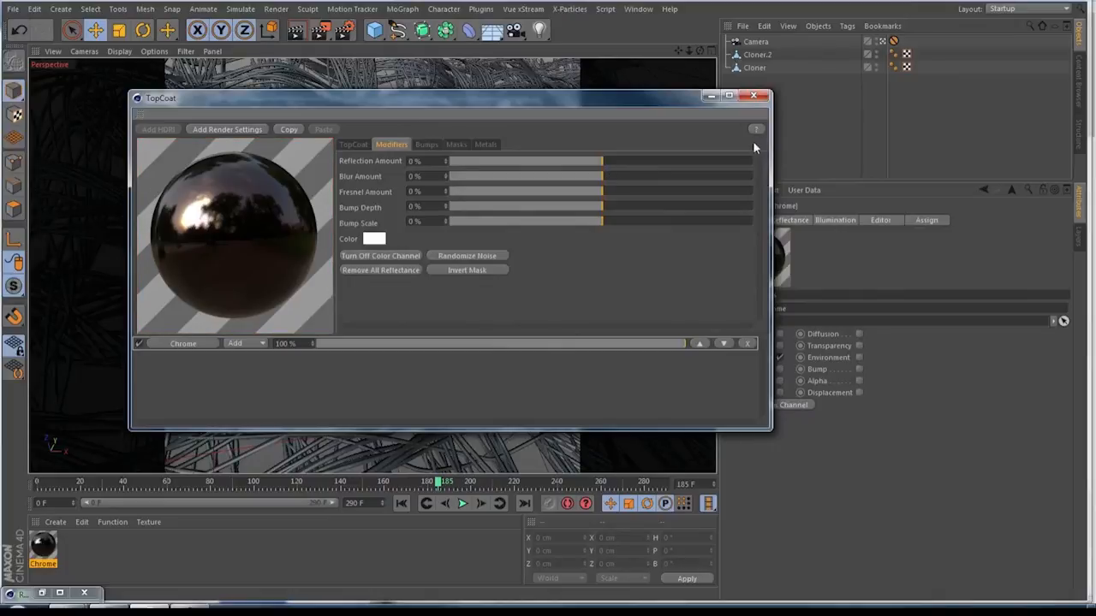
left_click(754, 95)
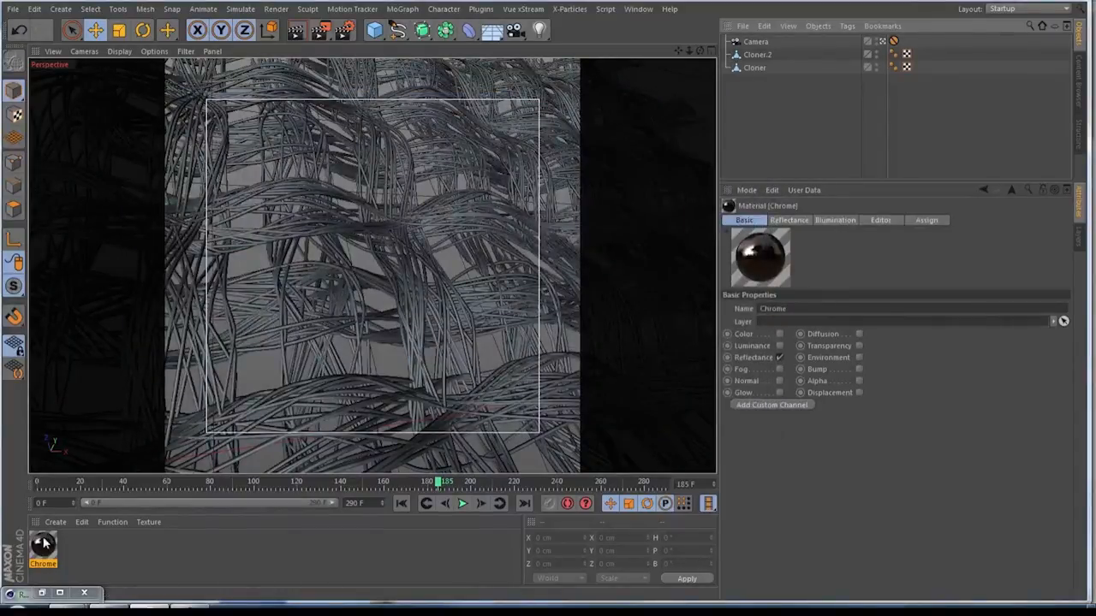
left_click_drag(703, 370, 756, 68)
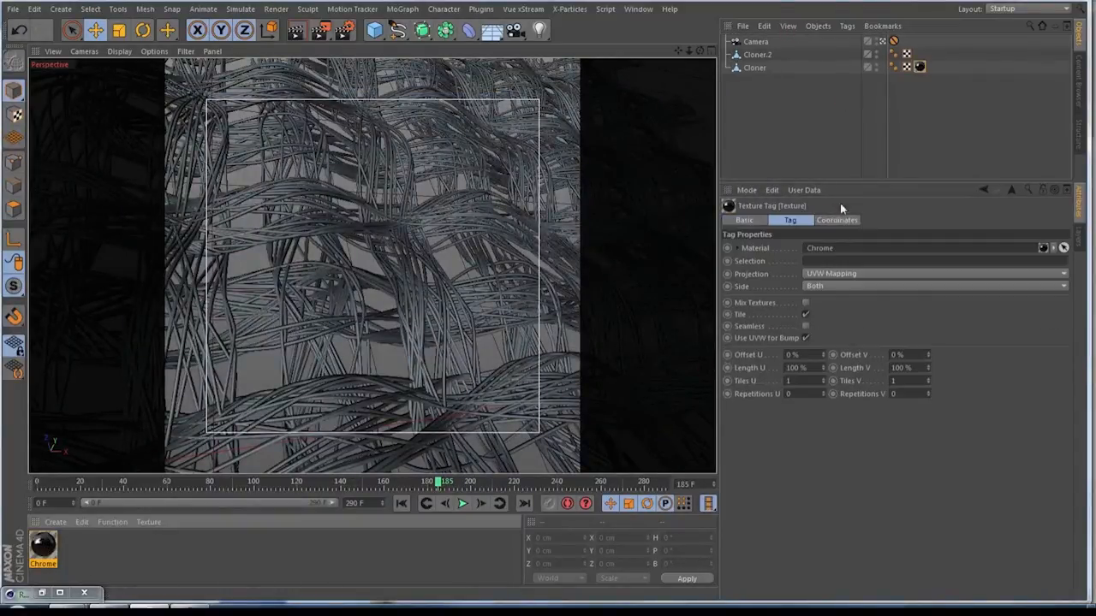
- Create a second Chrome material with the TopCoat plugin and apply the Tin Telluride metal preset to it
left_click(242, 571)
left_click(480, 9)
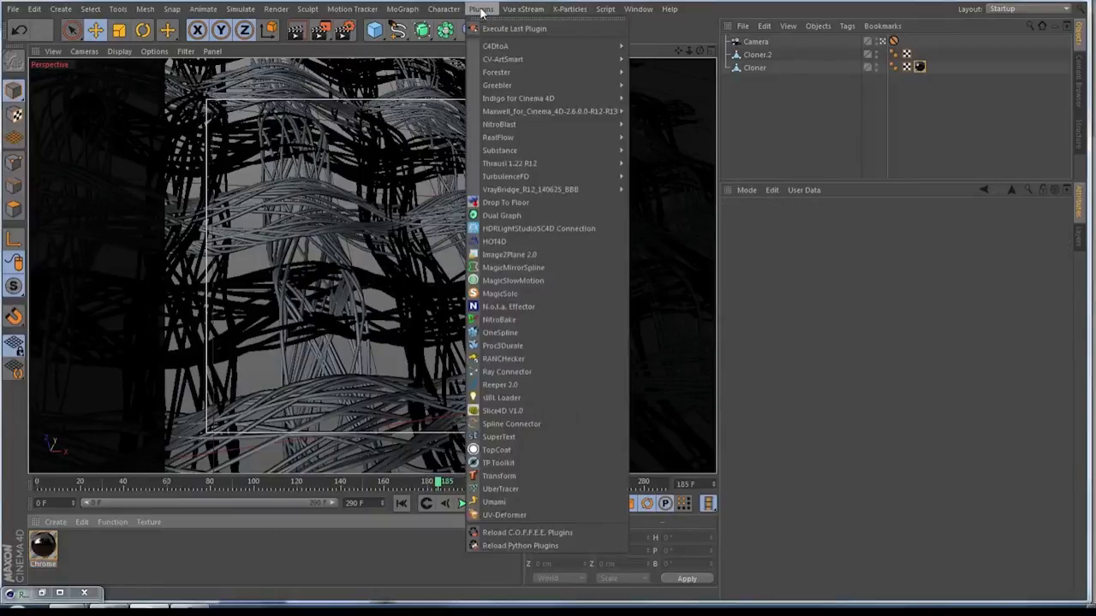
left_click(494, 450)
left_click(368, 185)
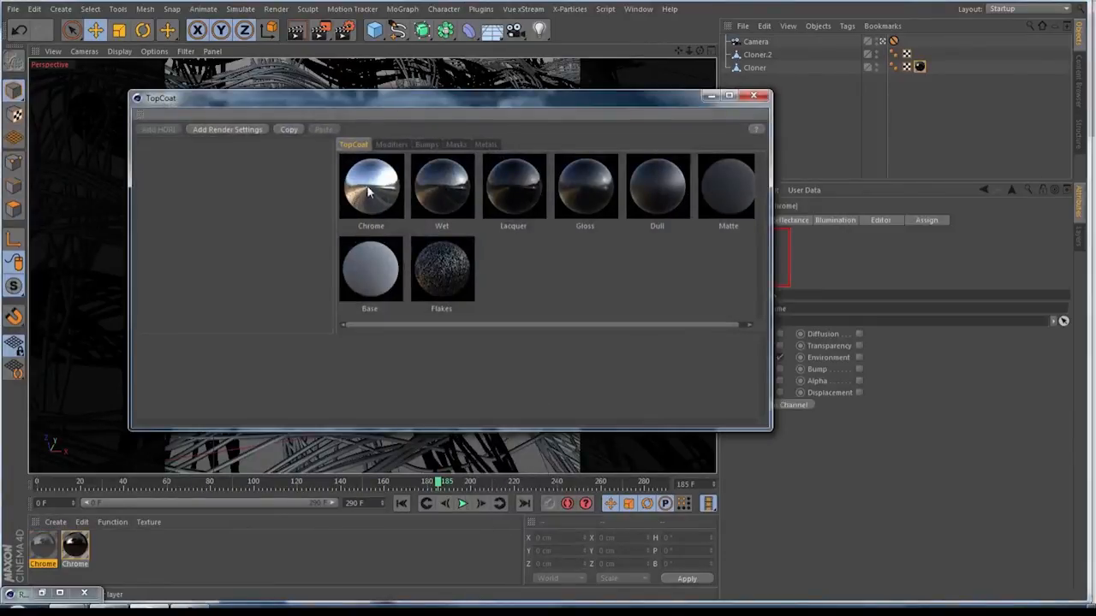
left_click(486, 143)
left_click(585, 272)
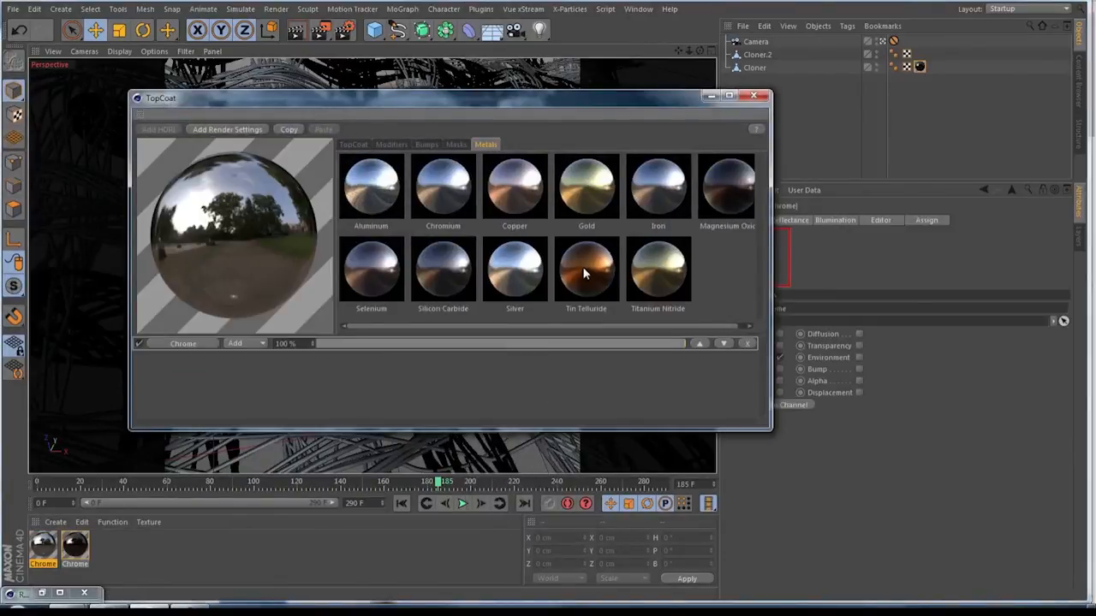
- Close TopCoat and assign the Tin Telluride Chrome material to the Cloner.2 mesh
left_click(391, 144)
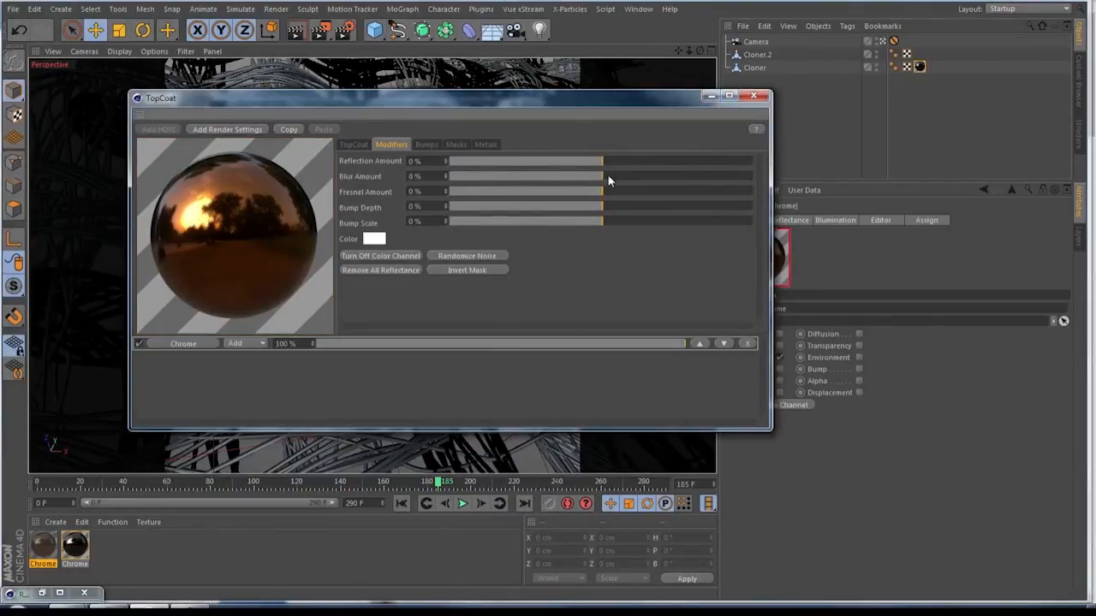
left_click(753, 95)
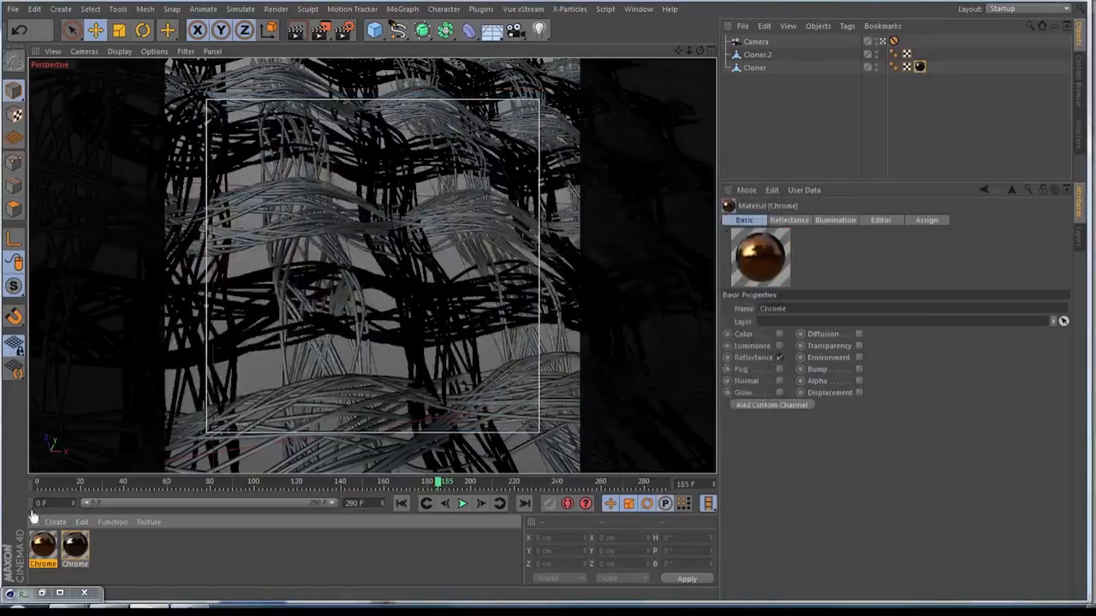
left_click_drag(40, 557, 760, 55)
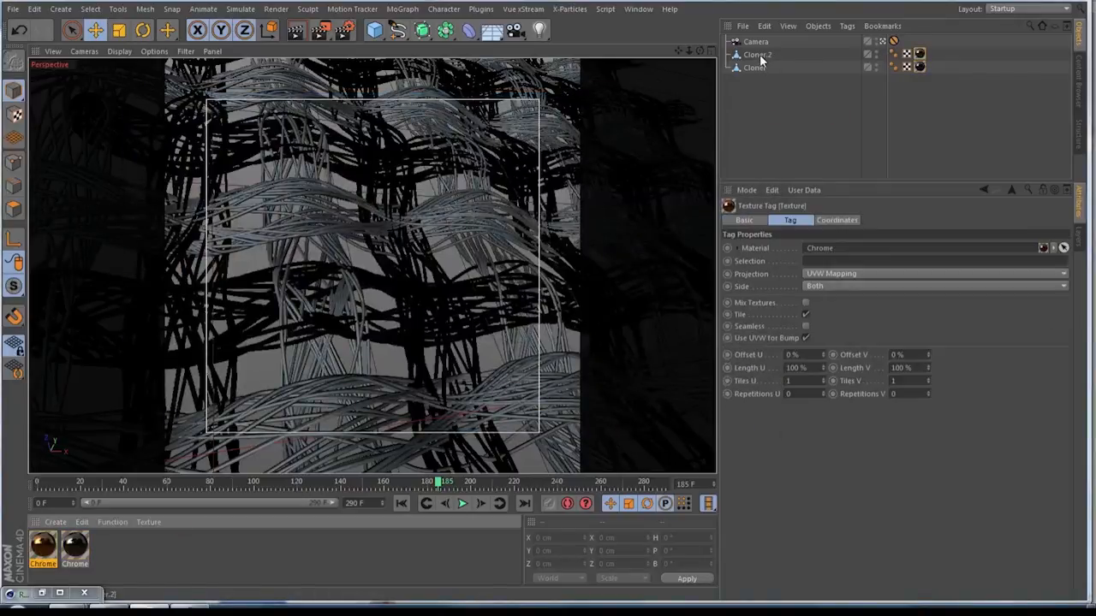
- Check the render settings, then add the GSG Topcoat render presets to the scene through the TopCoat plugin
left_click(345, 30)
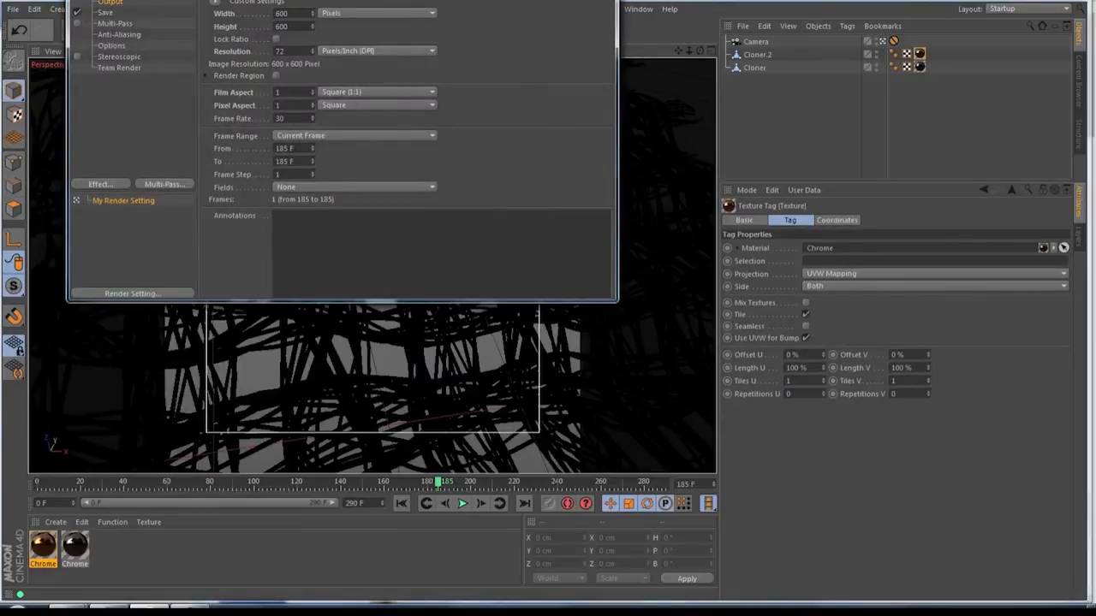
left_click(603, 1)
left_click(489, 10)
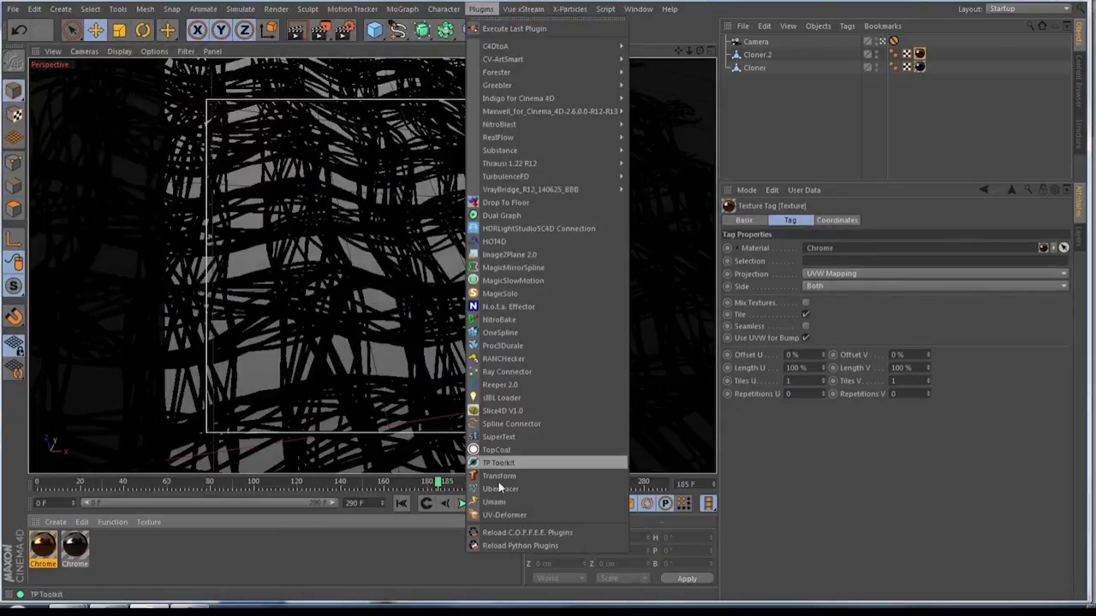
left_click(495, 450)
left_click(227, 130)
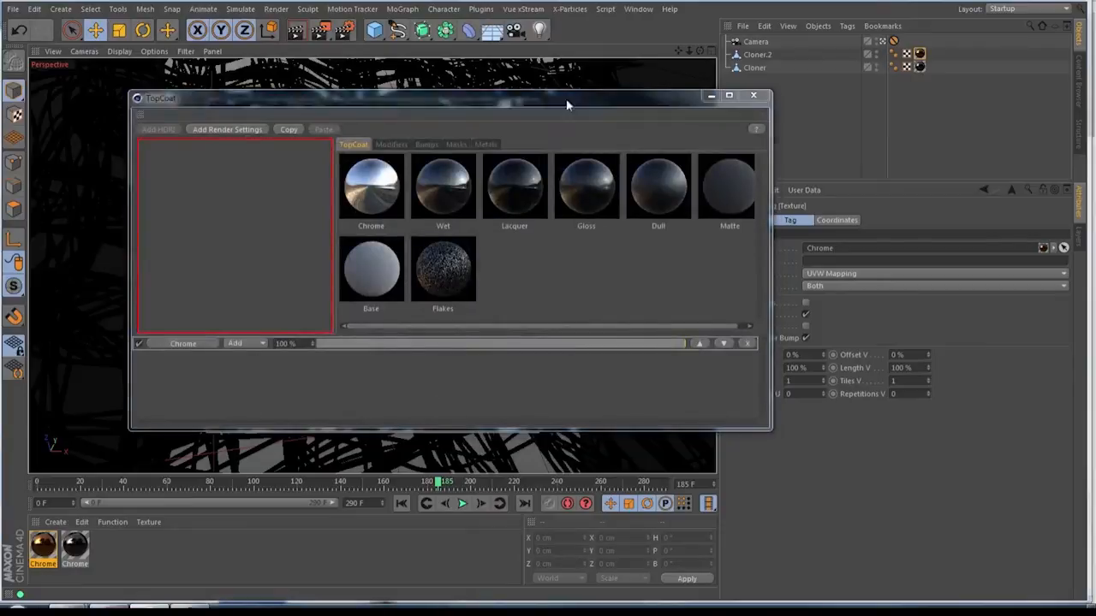
left_click(754, 96)
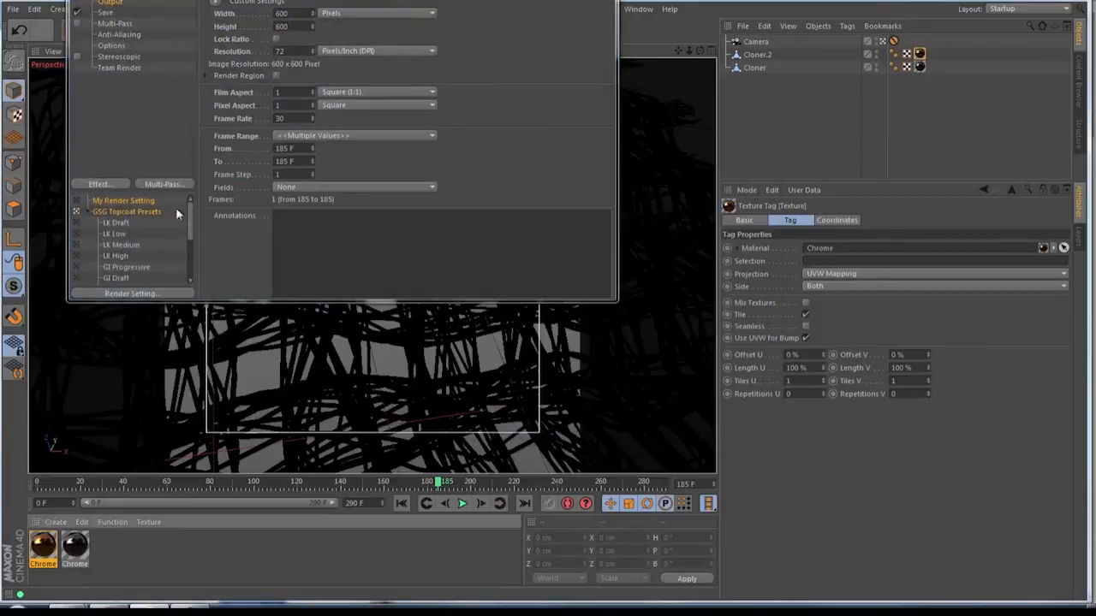
- Make LK Medium the active render setting and team-render the current frame to the Picture Viewer
mouse_move(192, 213)
left_mouse_down()
mouse_move(191, 231)
mouse_move(188, 221)
left_mouse_up()
left_click(77, 225)
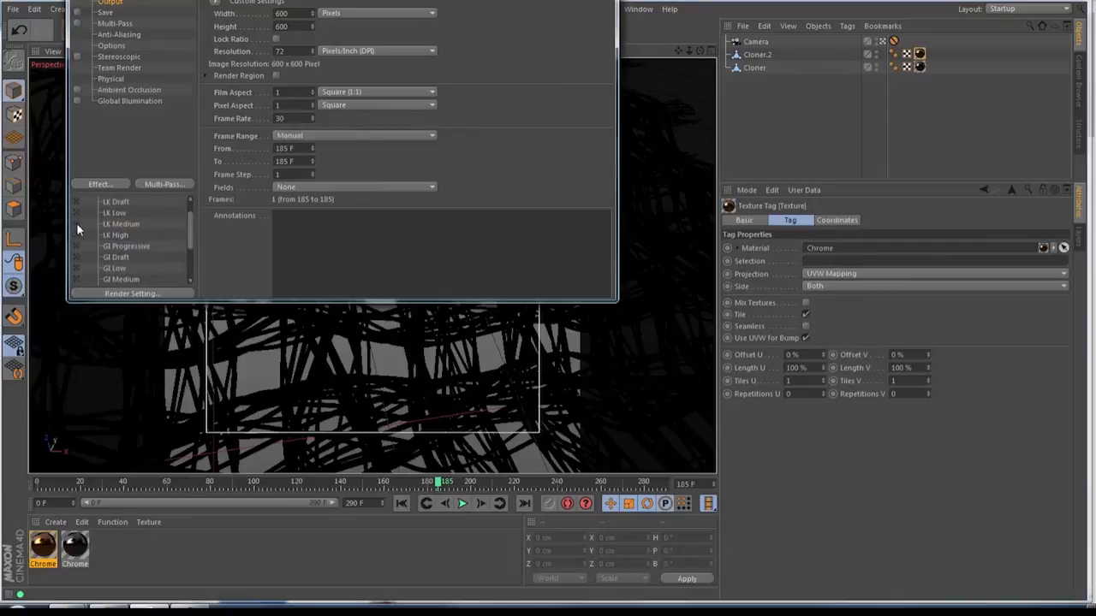
left_click(545, 1)
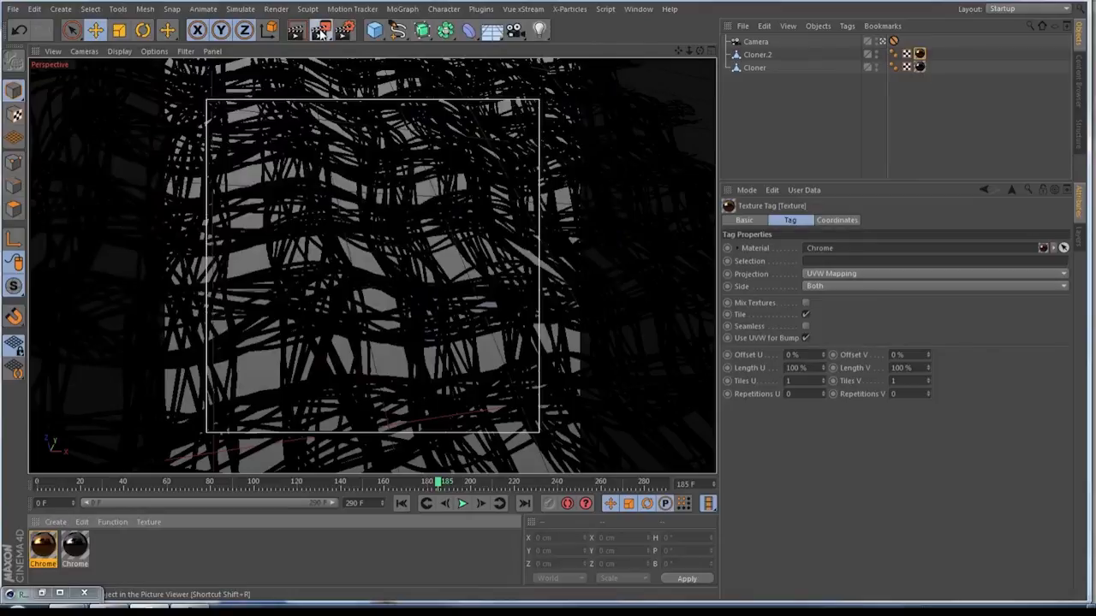
left_click_drag(320, 30, 391, 124)
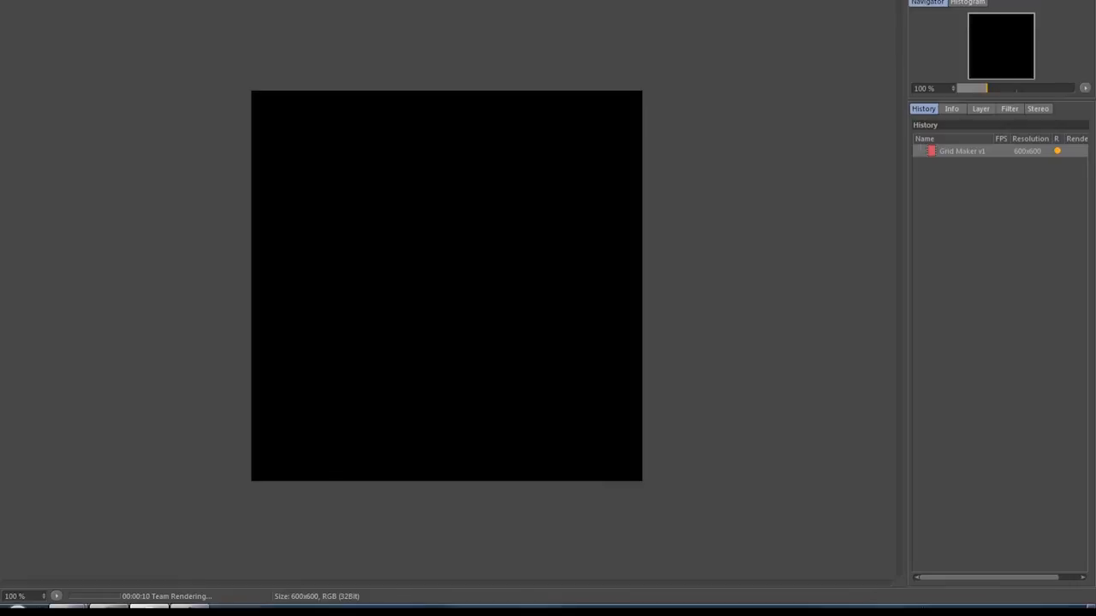
left_click_drag(892, 2, 770, 0)
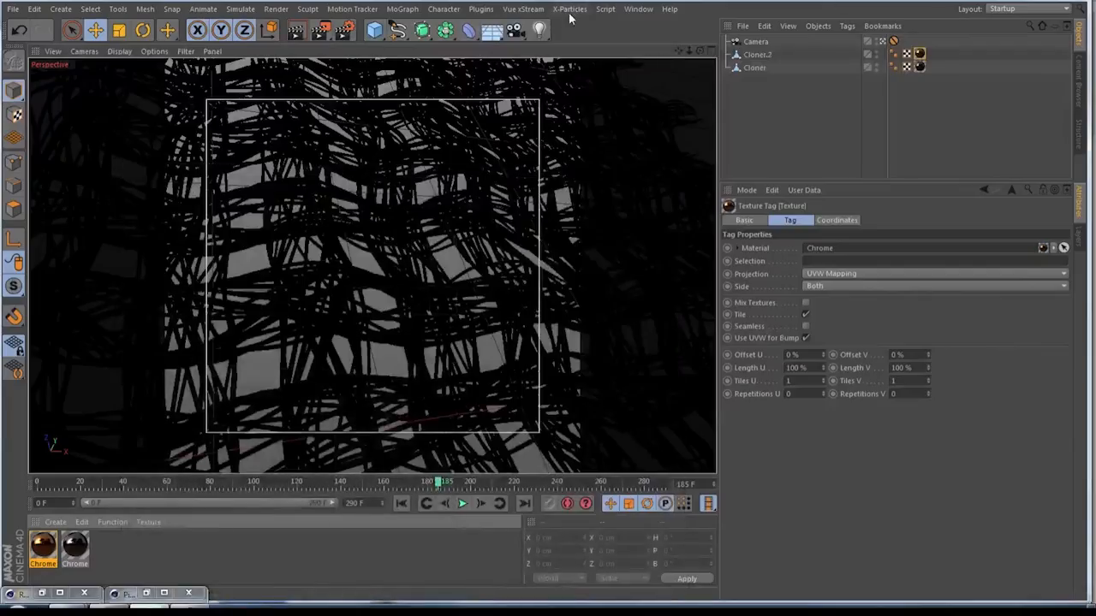
- Load the Old Industrial Hall lighting preset into the scene with sIBL Loader, leaving the background out
left_click(480, 9)
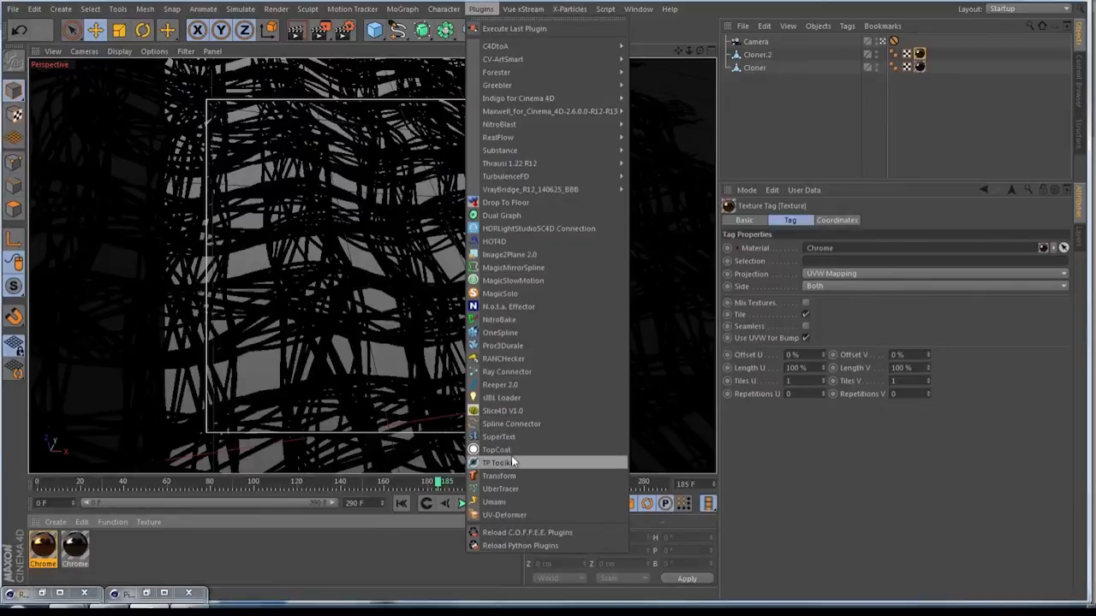
left_click(496, 398)
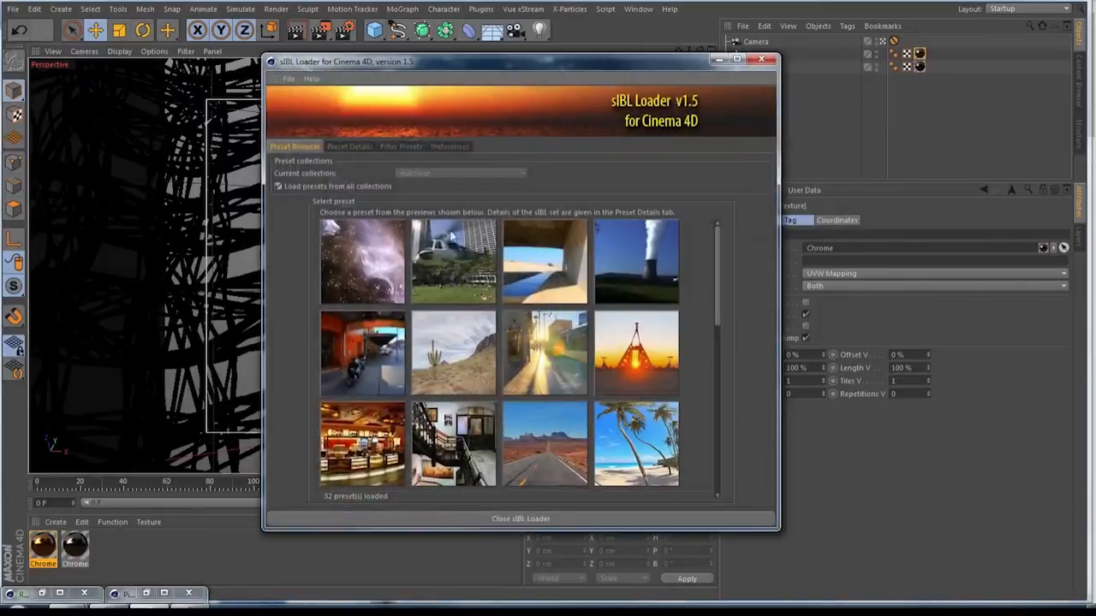
left_click_drag(718, 246, 718, 419)
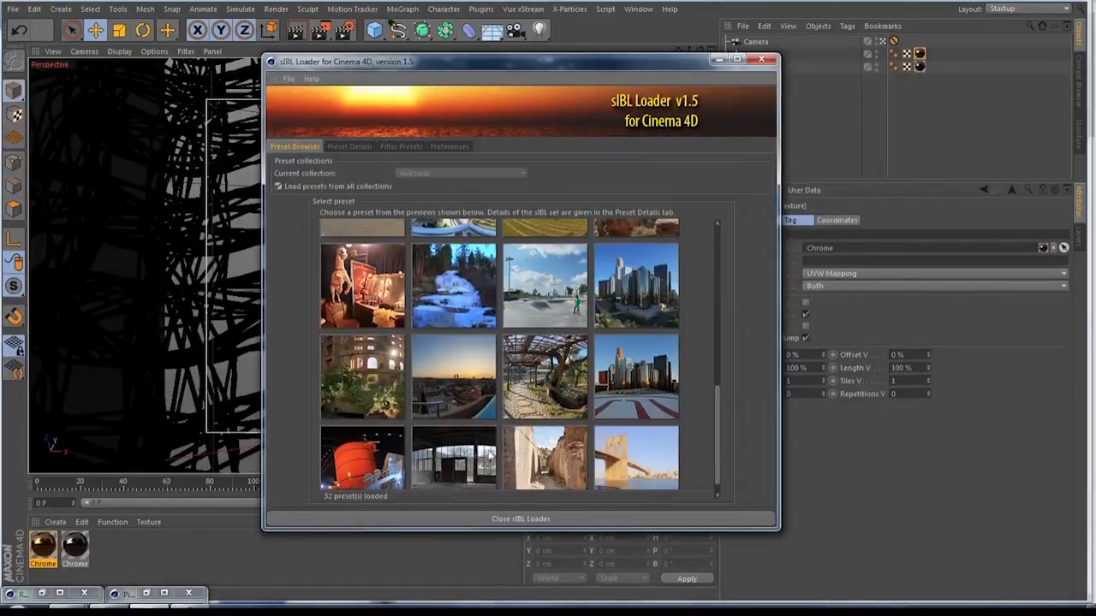
double_click(486, 458)
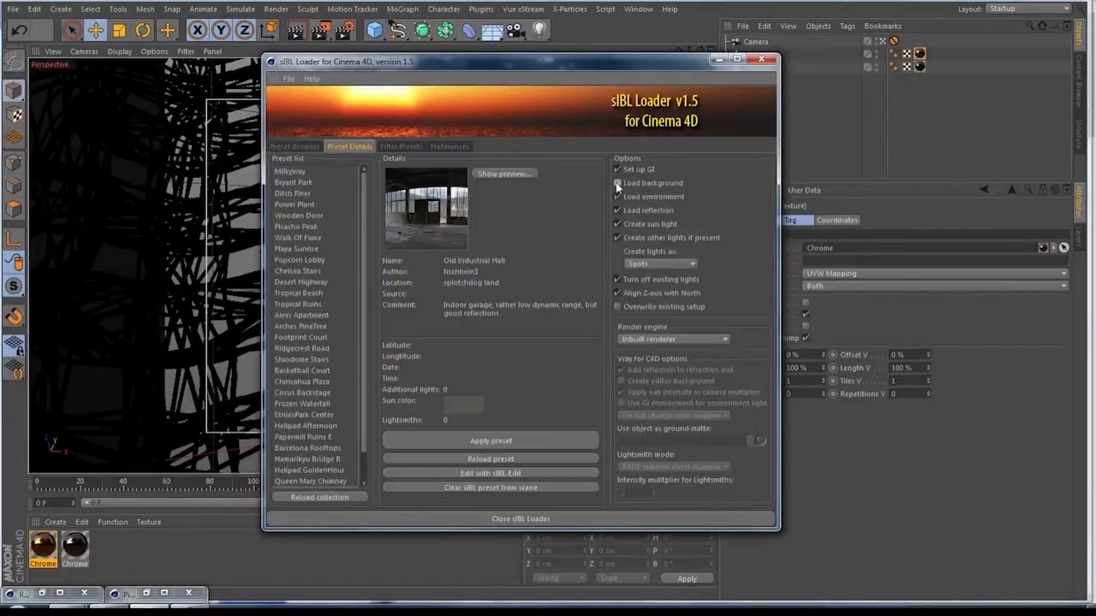
left_click(519, 435)
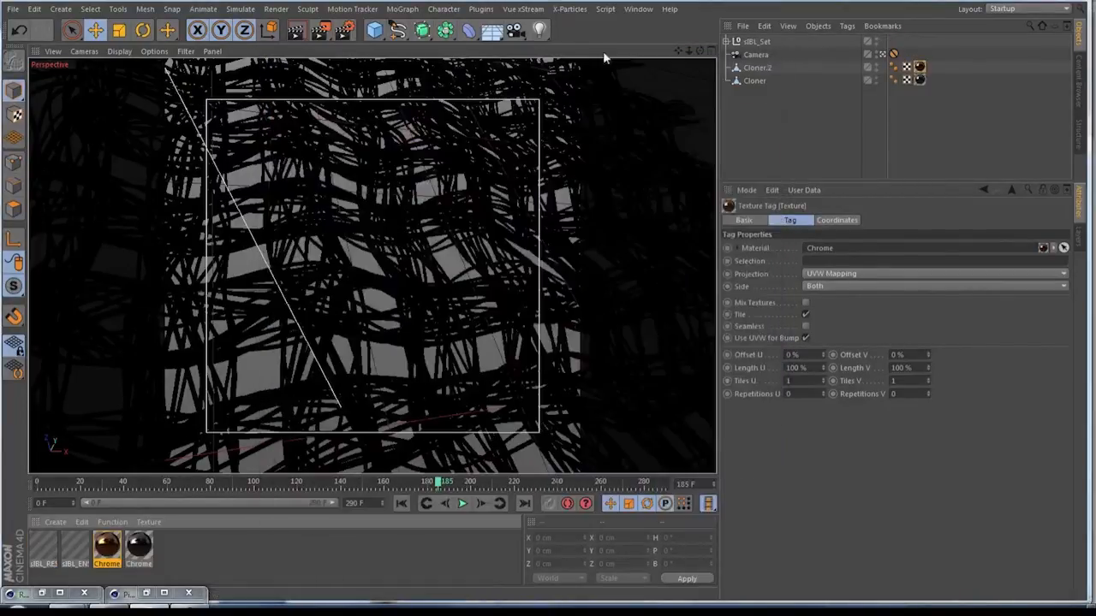
- Team-render the frame with the new lighting to the Picture Viewer and select the earlier render in its history
left_click(320, 30)
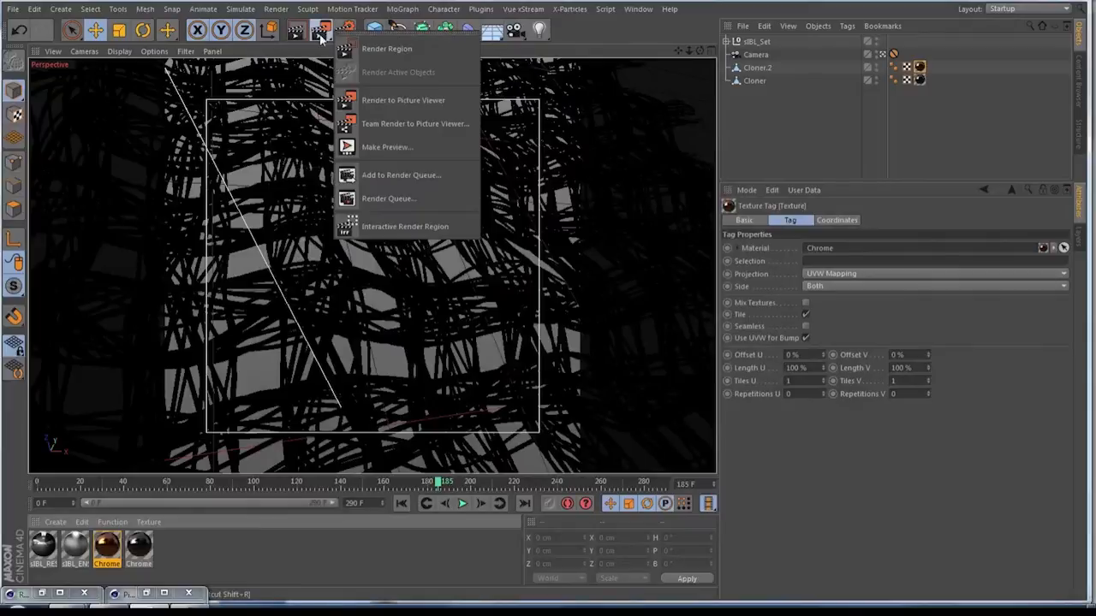
left_click(413, 125)
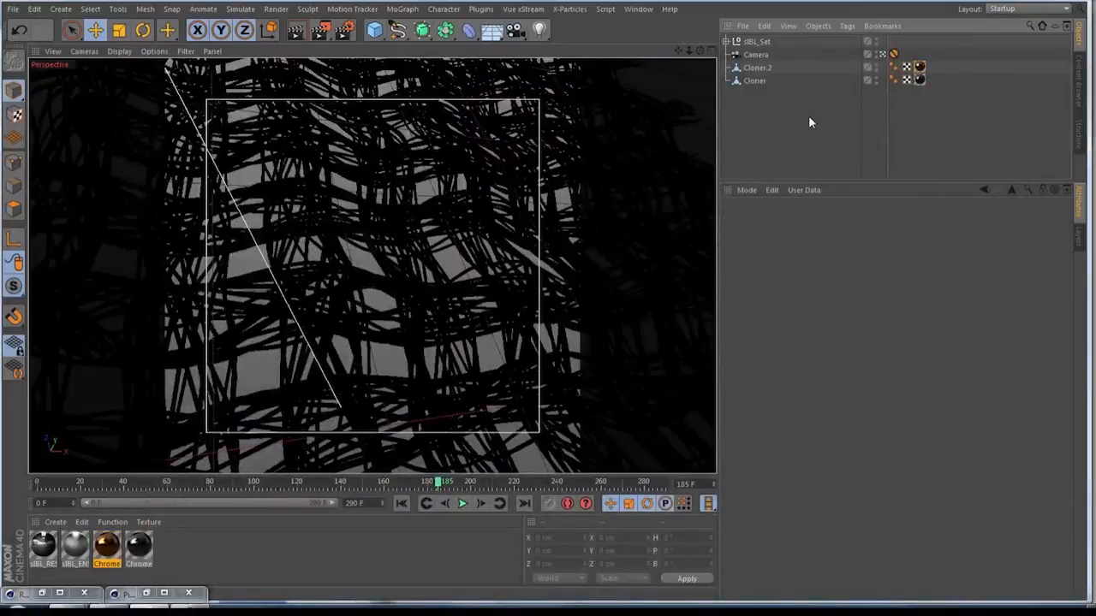
left_click(156, 592)
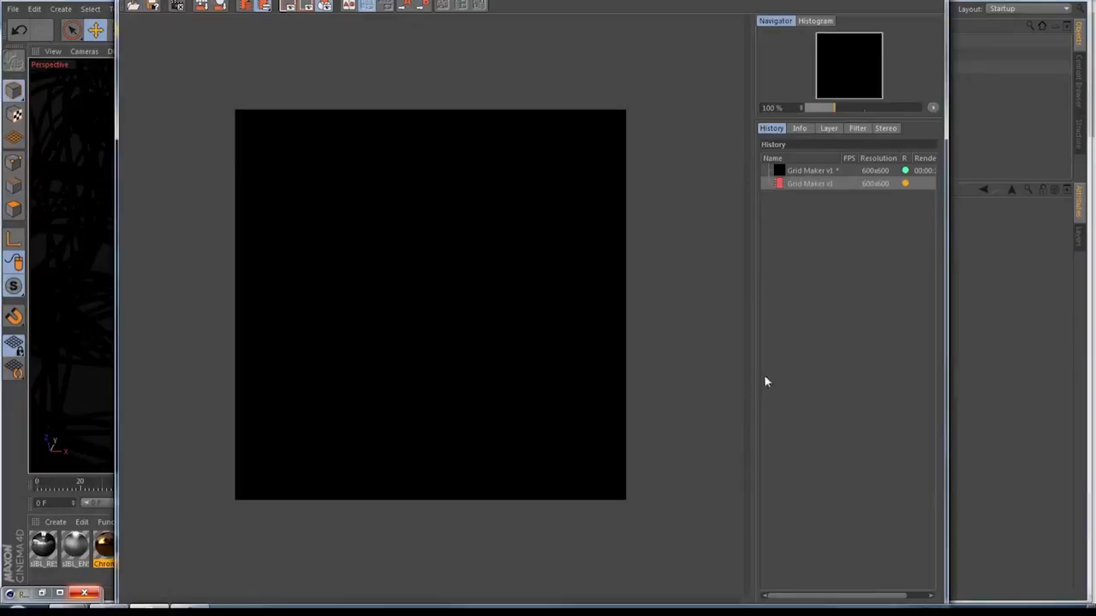
left_click(819, 172)
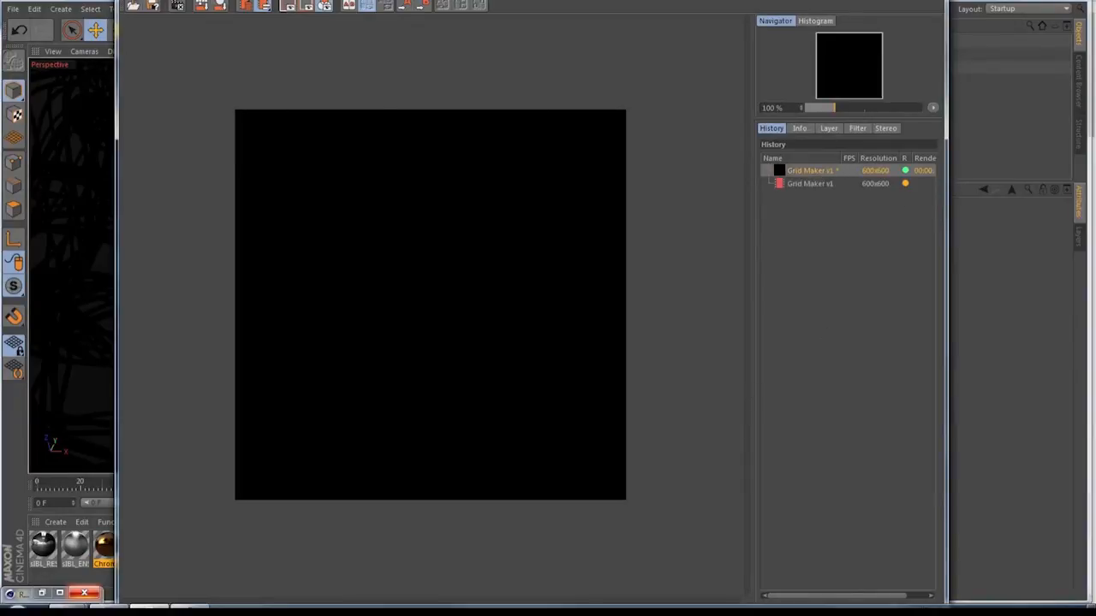
left_click_drag(842, 0, 622, 137)
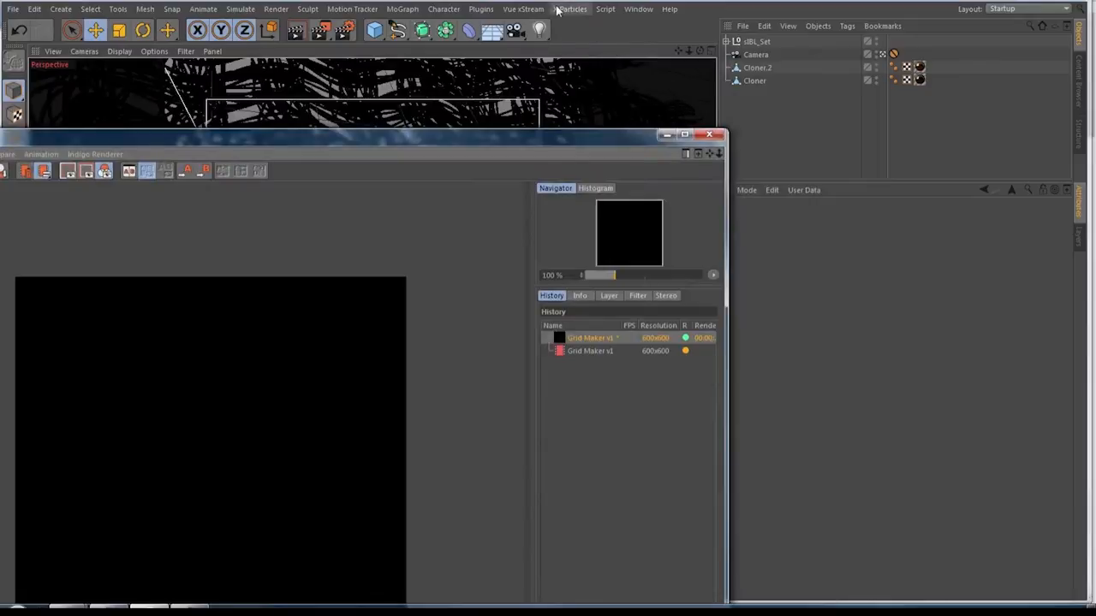
- Open the script Console to check its output during the render and close it again
left_click(604, 8)
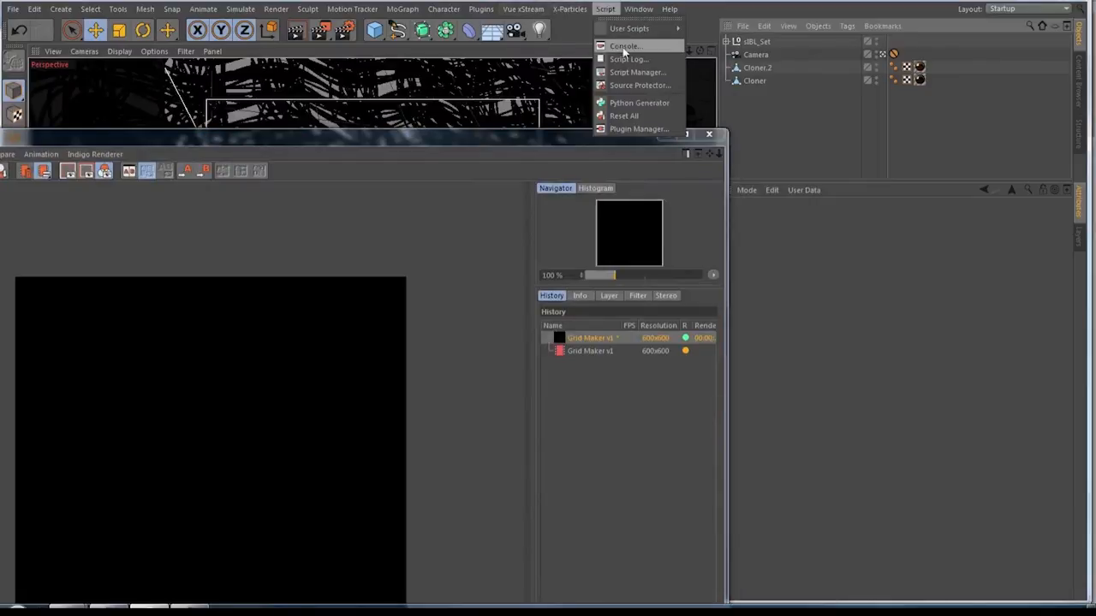
left_click(632, 46)
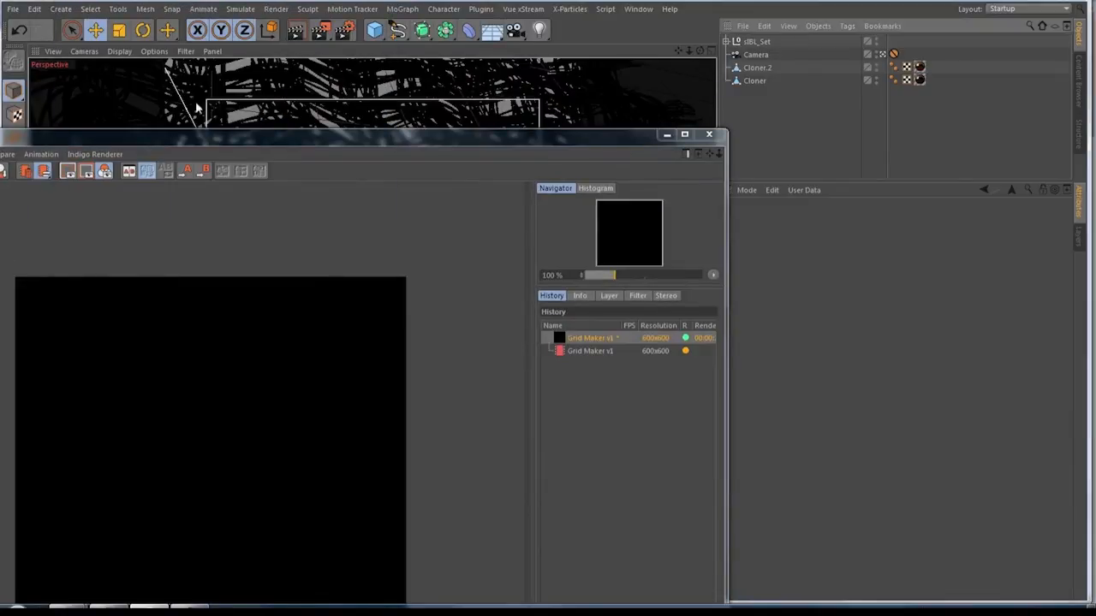
left_click(623, 46)
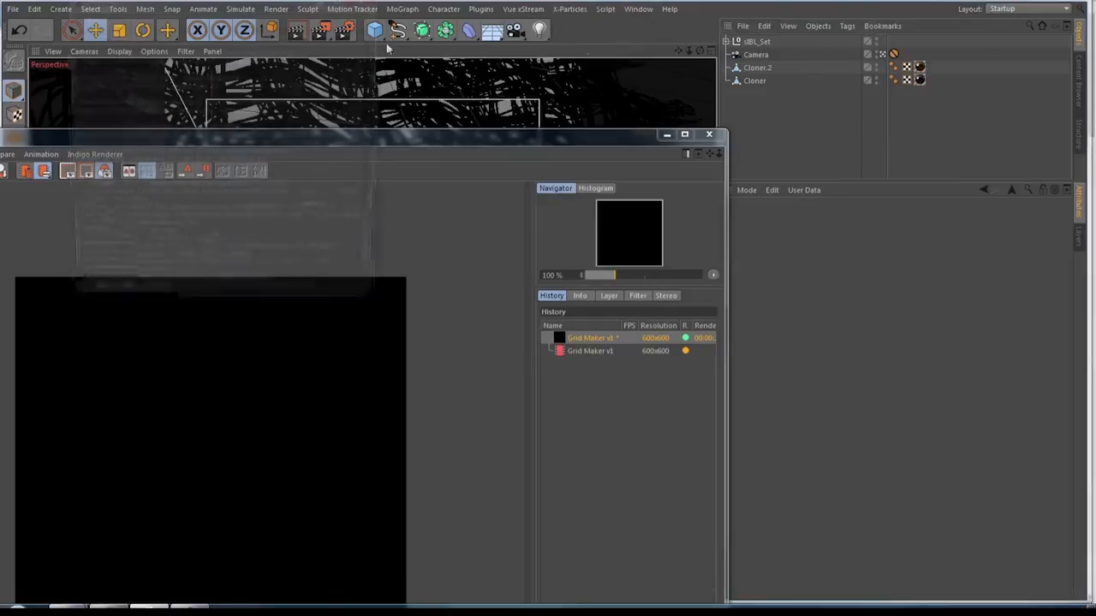
left_click_drag(227, 8, 227, 0)
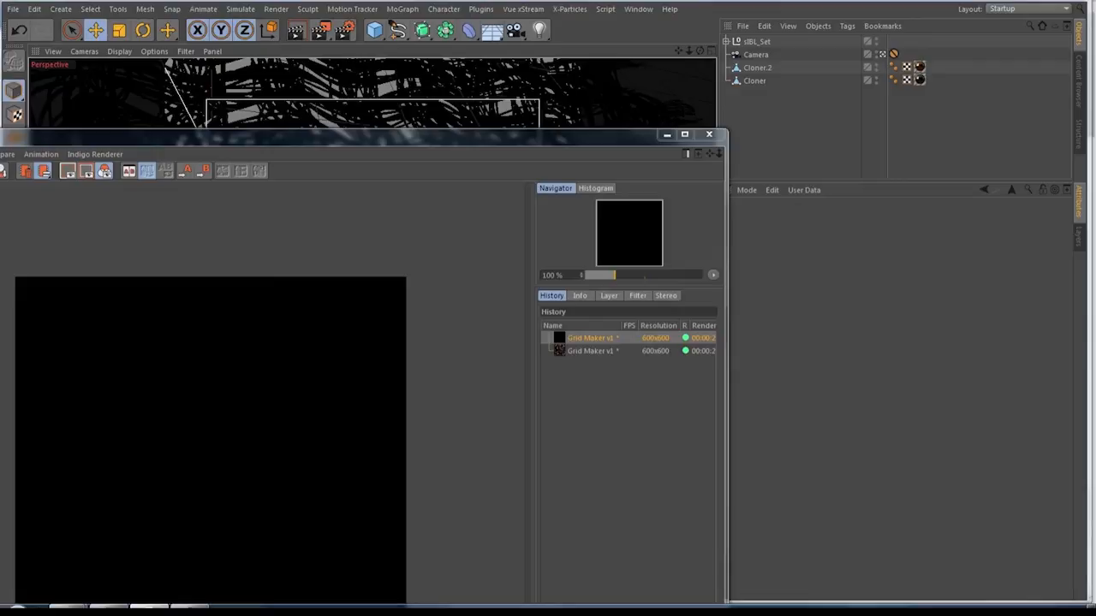
- Examine the latest Grid Maker v1 render in the Picture Viewer
left_click_drag(437, 139, 688, 33)
left_click(837, 246)
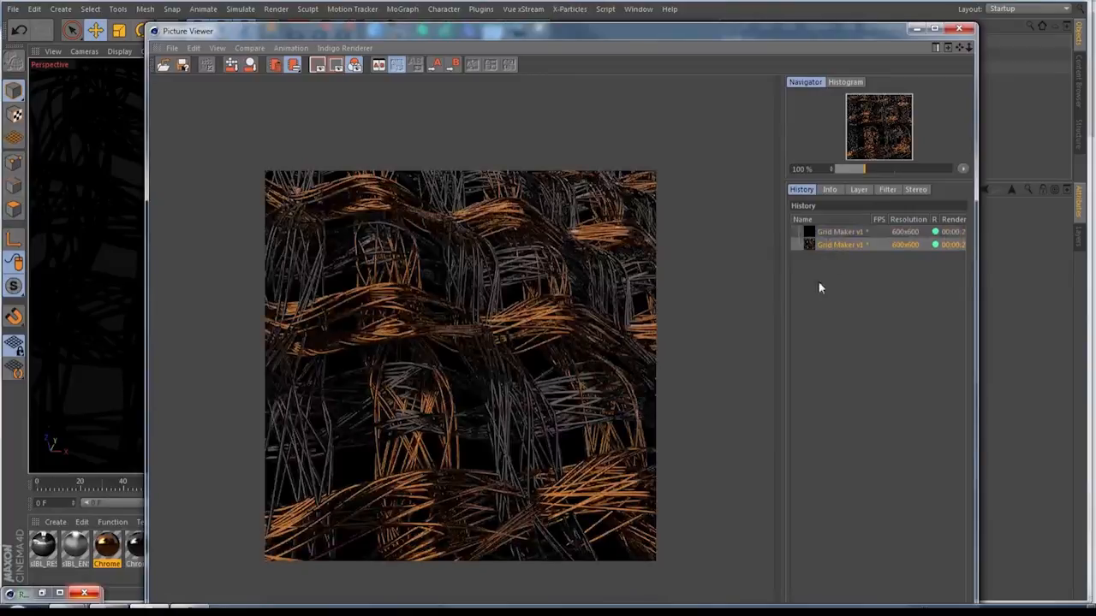
left_click(934, 29)
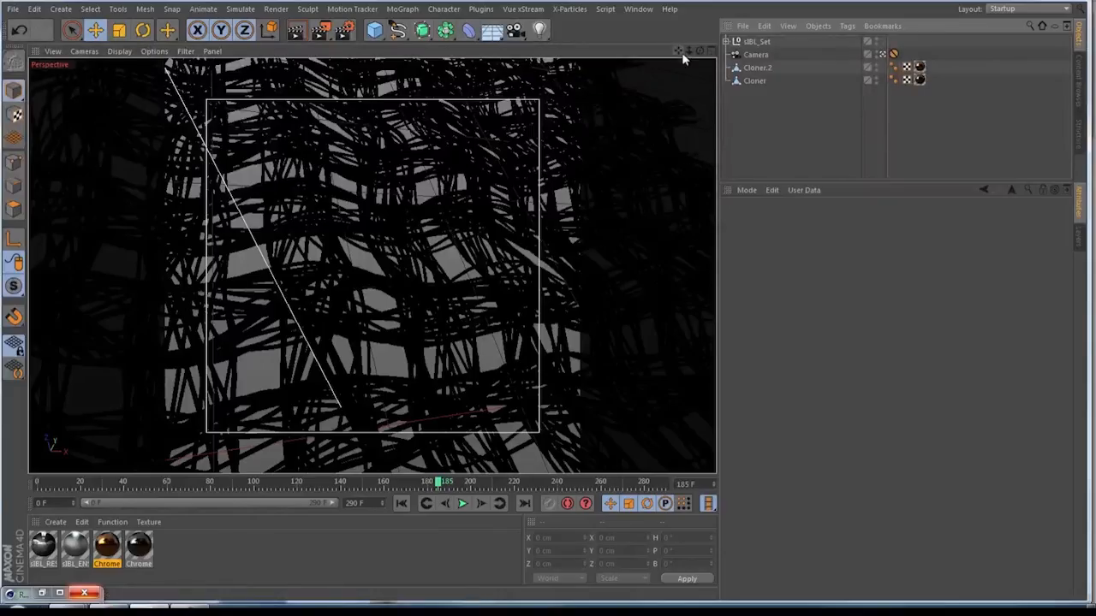
- Leave the camera view and remove the Chrome texture tags from Cloner.2 and Cloner
left_click(883, 55)
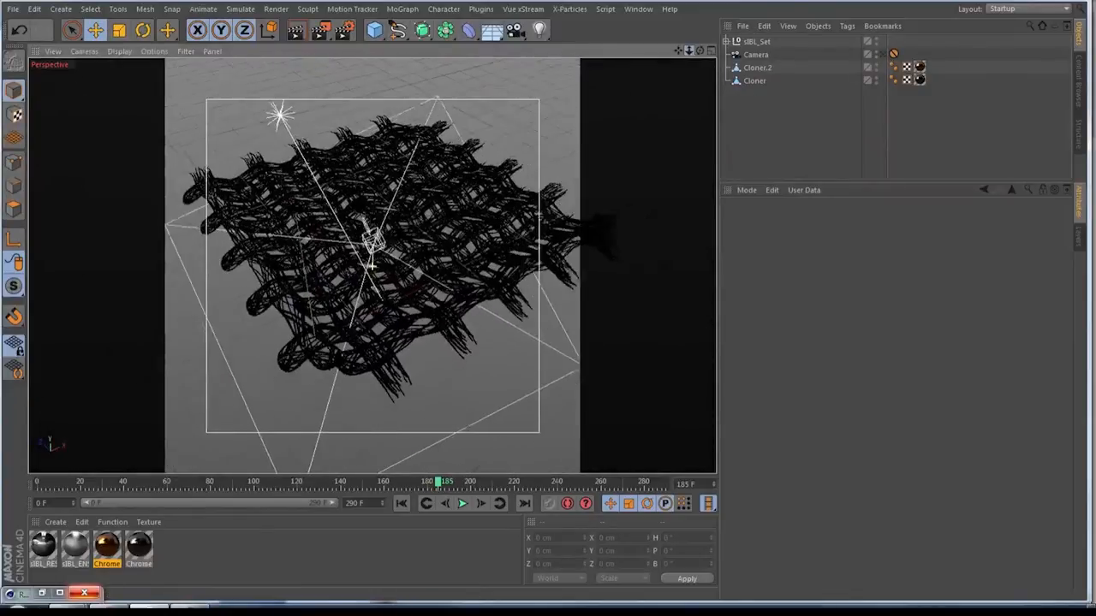
left_click_drag(940, 101, 919, 58)
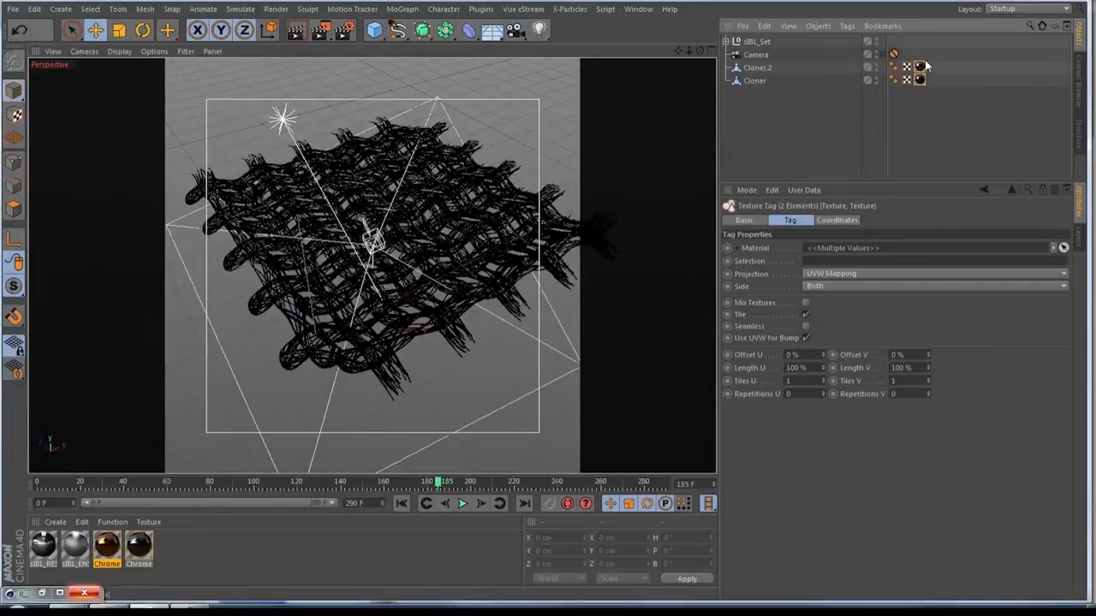
key("Delete")
- Delete all objects from the scene, including the sIBL set, the camera and both Cloner meshes
scroll(379, 267, "up", 6)
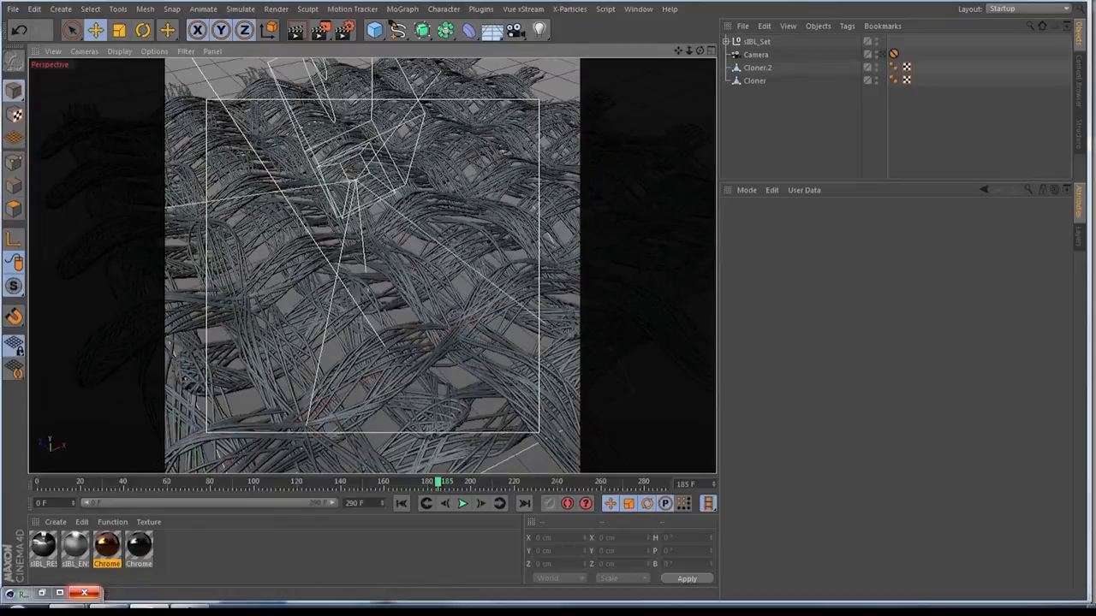
left_click_drag(702, 54, 724, 25)
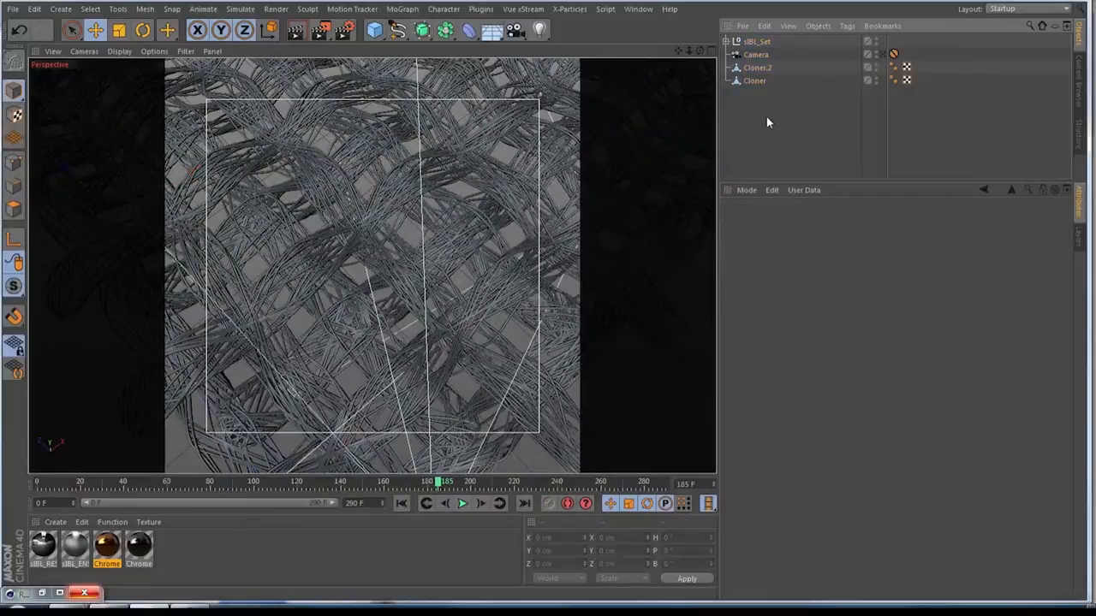
key("Delete")
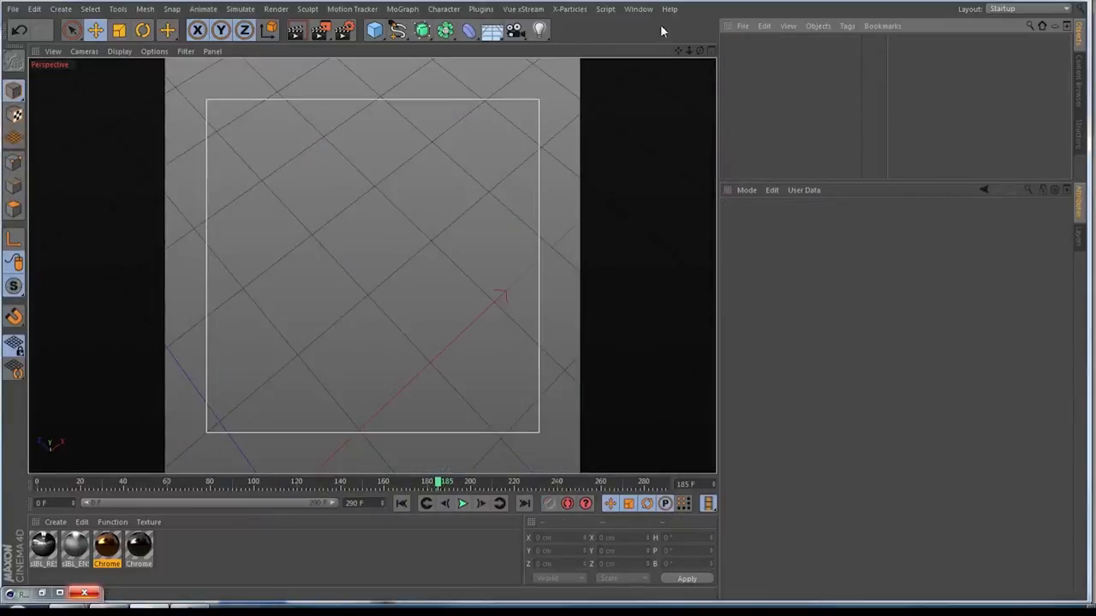
- Add a Plane with 150 width segments and 150 height segments and make it editable
left_click_drag(688, 53, 591, 52)
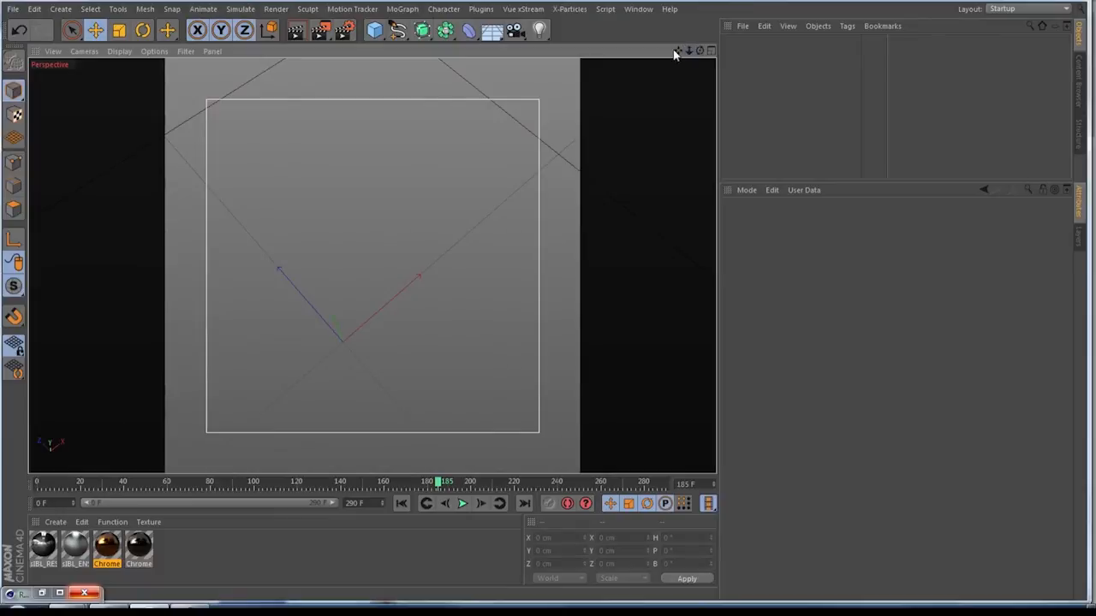
left_click_drag(676, 52, 707, 2)
left_click(380, 36)
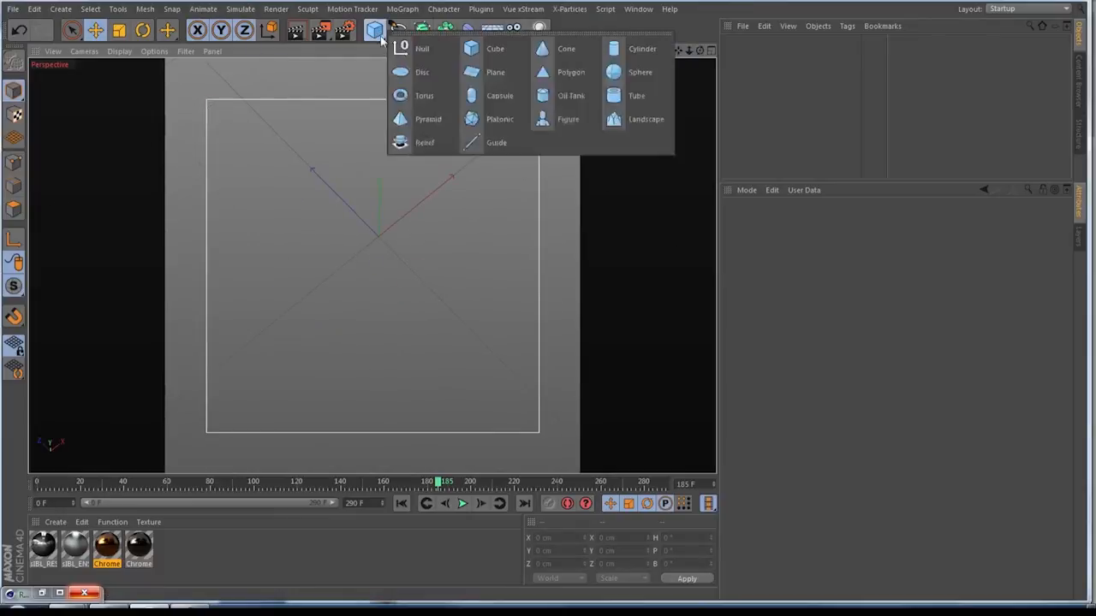
left_click(491, 72)
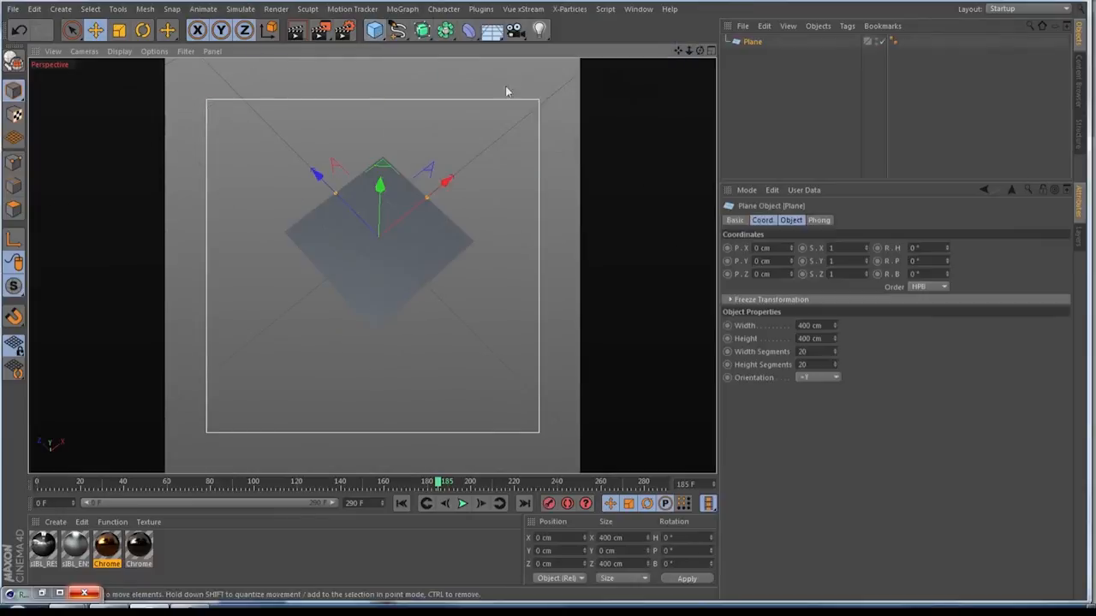
double_click(826, 351)
type("150")
key("Tab")
type("1")
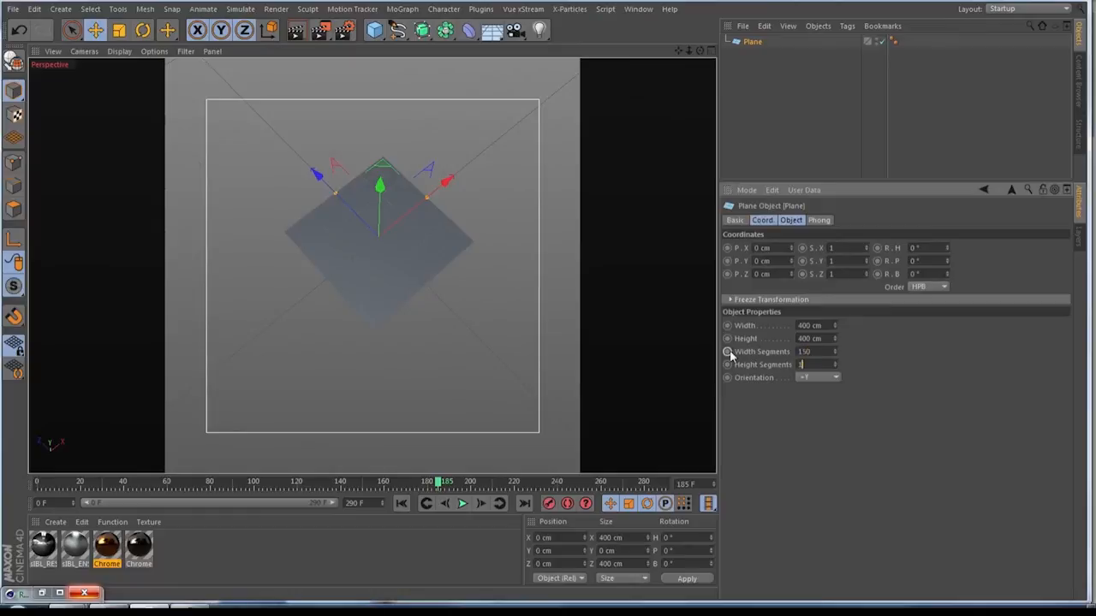
type("50")
left_click(752, 47)
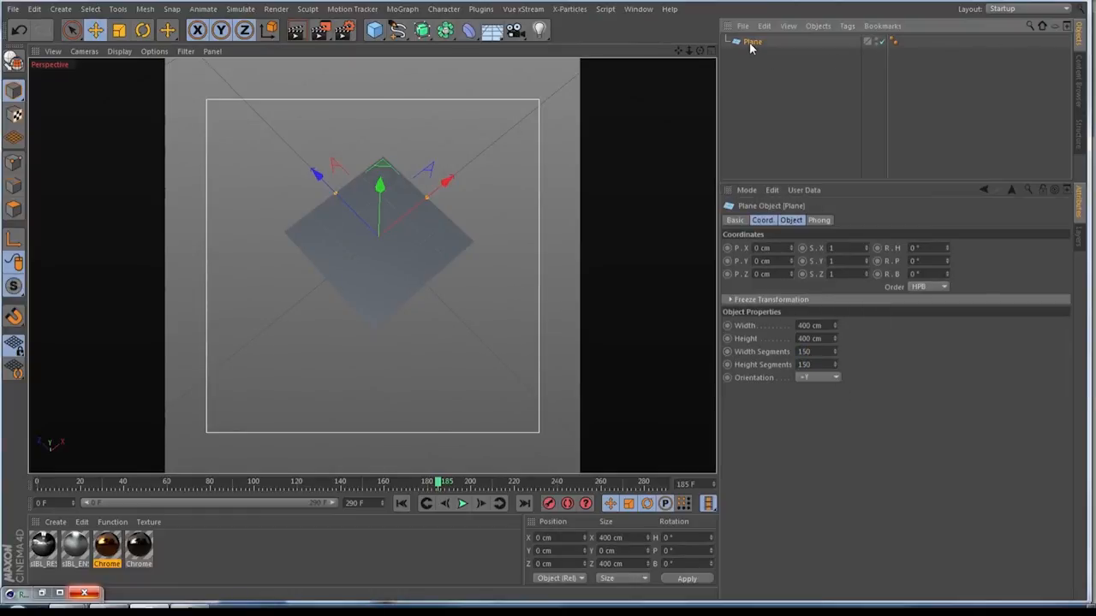
key("c")
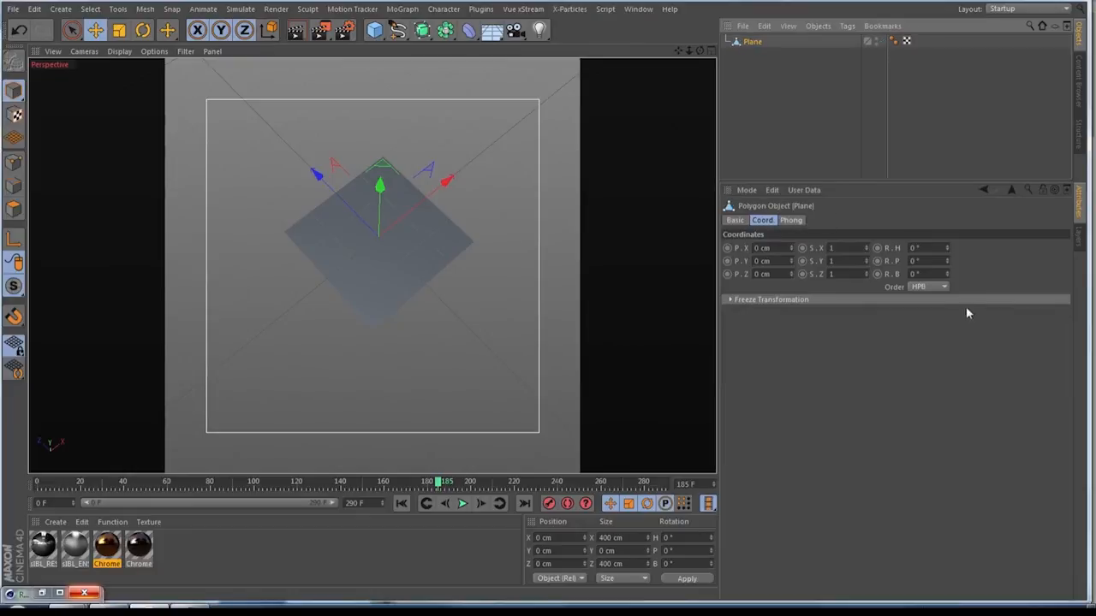
- In the Top view, rectangle-select an about 5.3 cm wide strip of polygons along the plane's positive X edge and store it as a selection tag
left_click(710, 52)
left_click(701, 52)
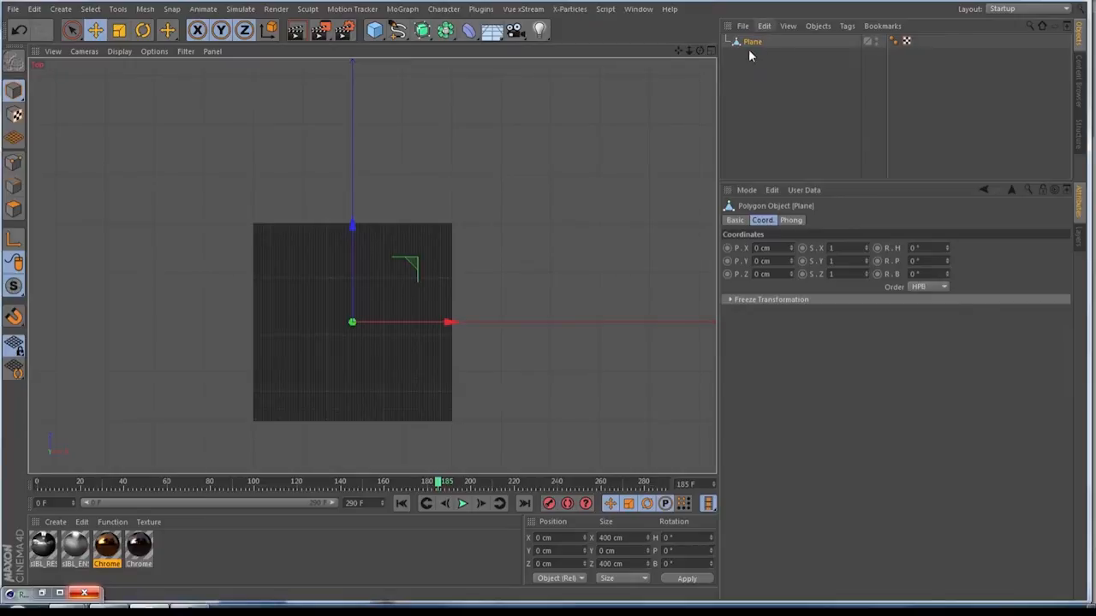
scroll(448, 321, "up", 3)
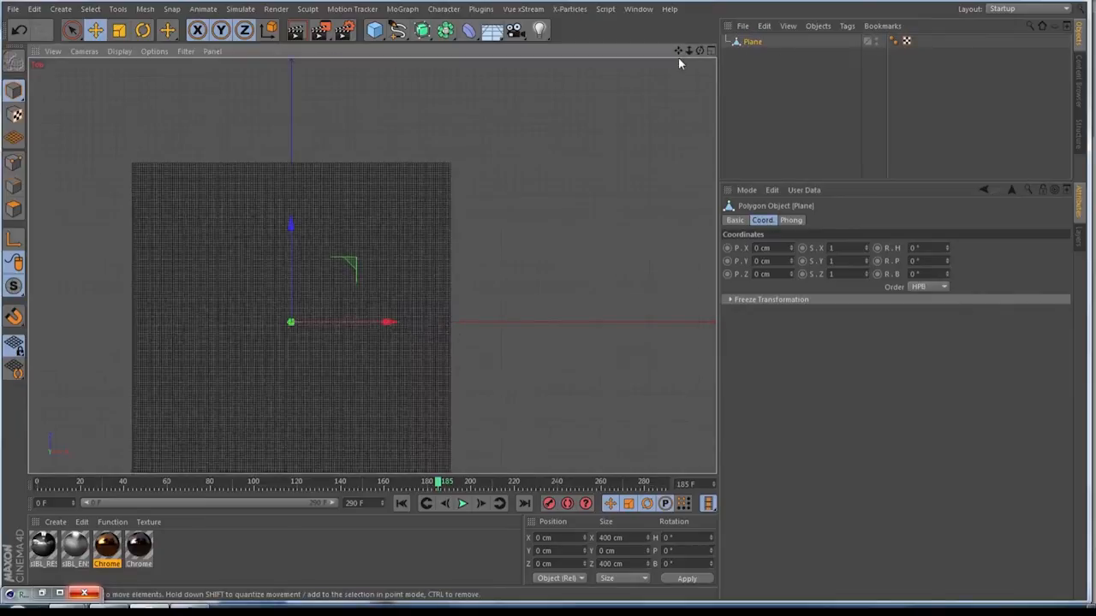
left_click_drag(678, 51, 371, 266)
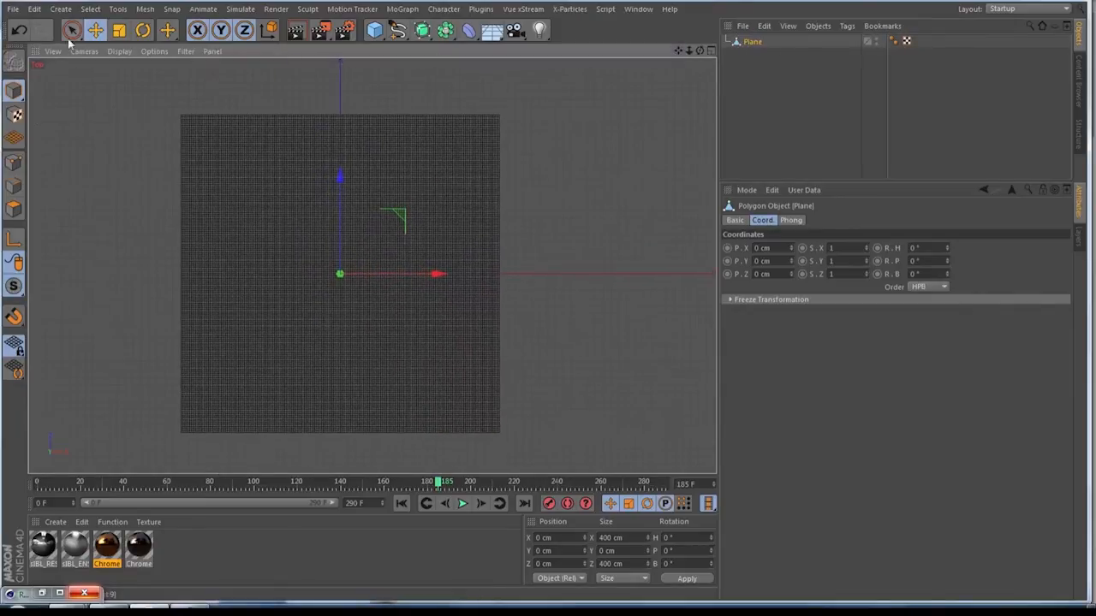
left_click(12, 214)
left_click(69, 35)
left_click_drag(69, 35, 107, 76)
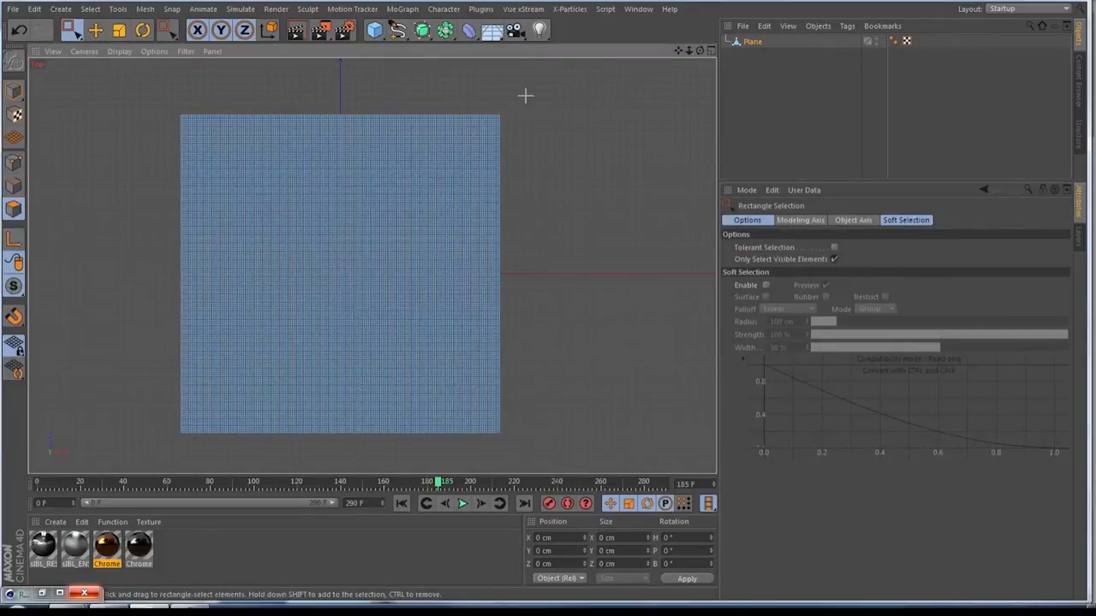
left_click_drag(525, 96, 499, 465)
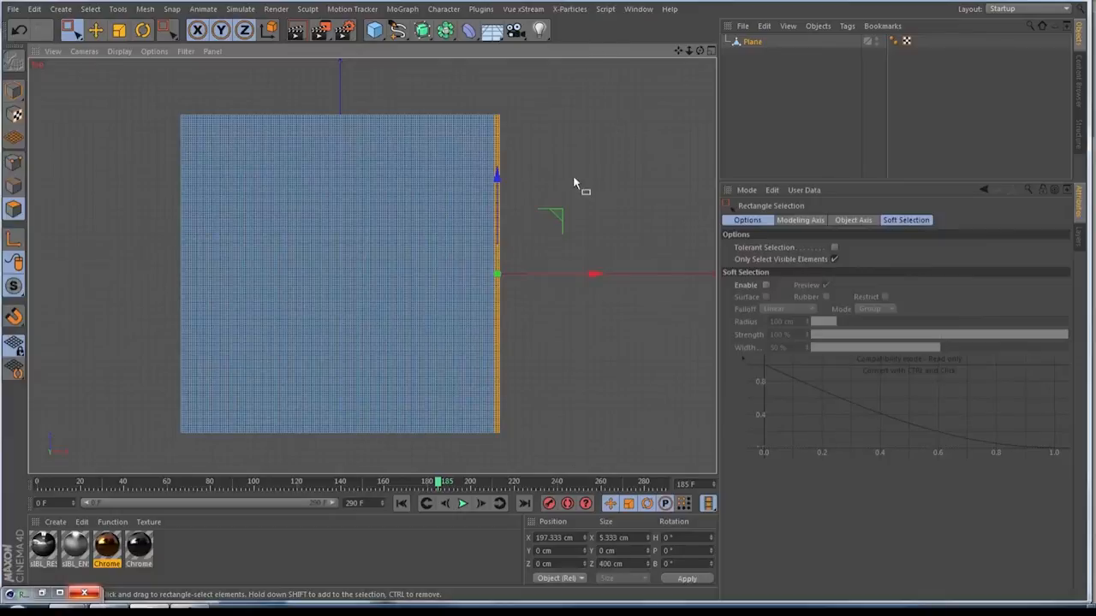
left_click(90, 9)
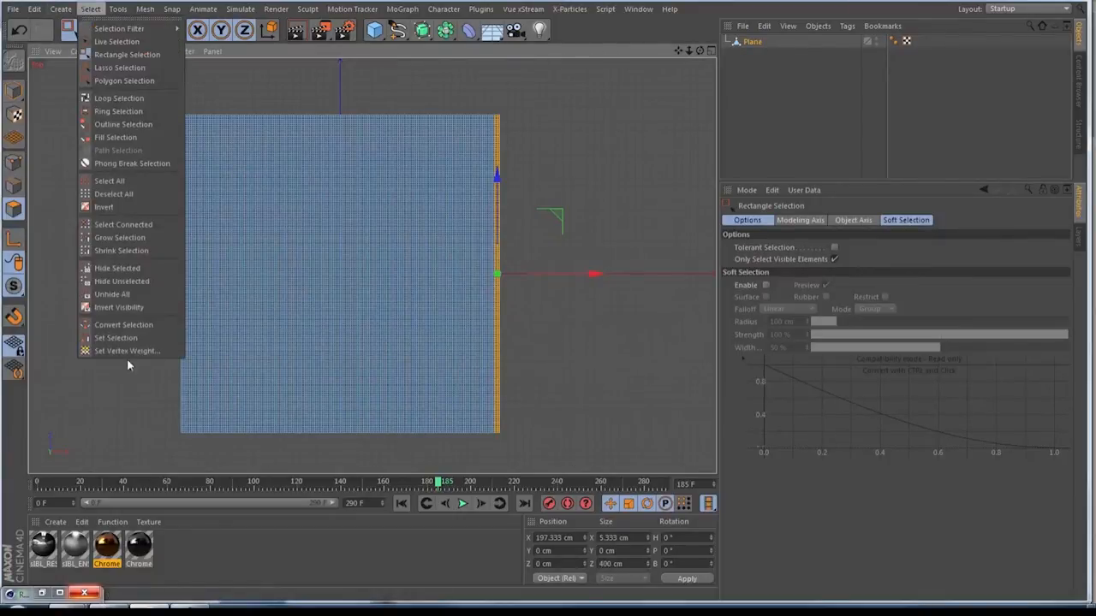
left_click(113, 338)
left_click(734, 63)
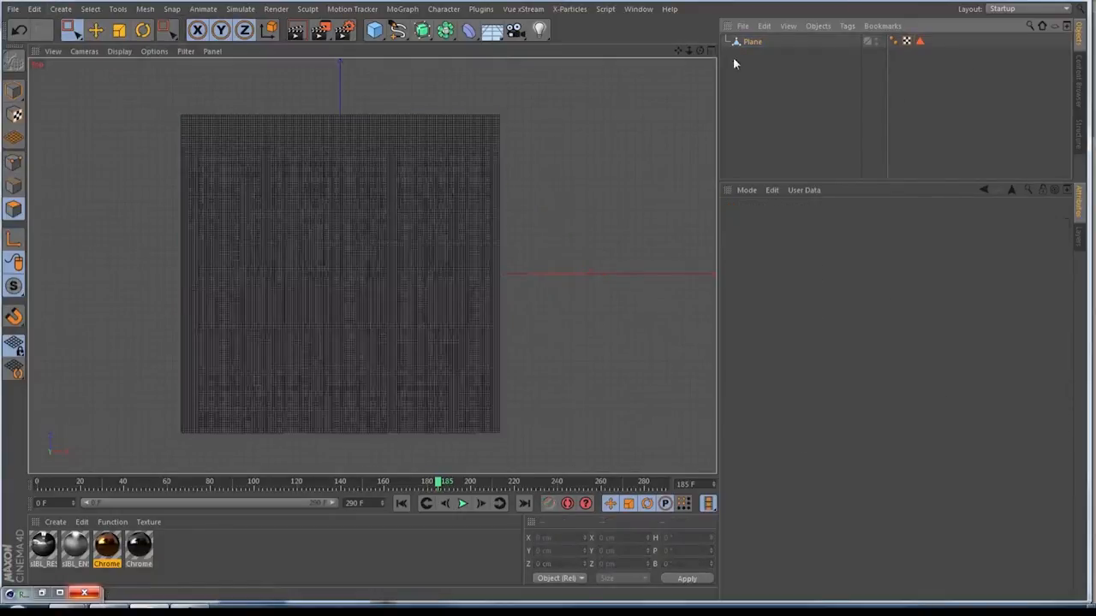
- Return to the Perspective view and check the stored polygon selection along the plane's edge
left_click(710, 51)
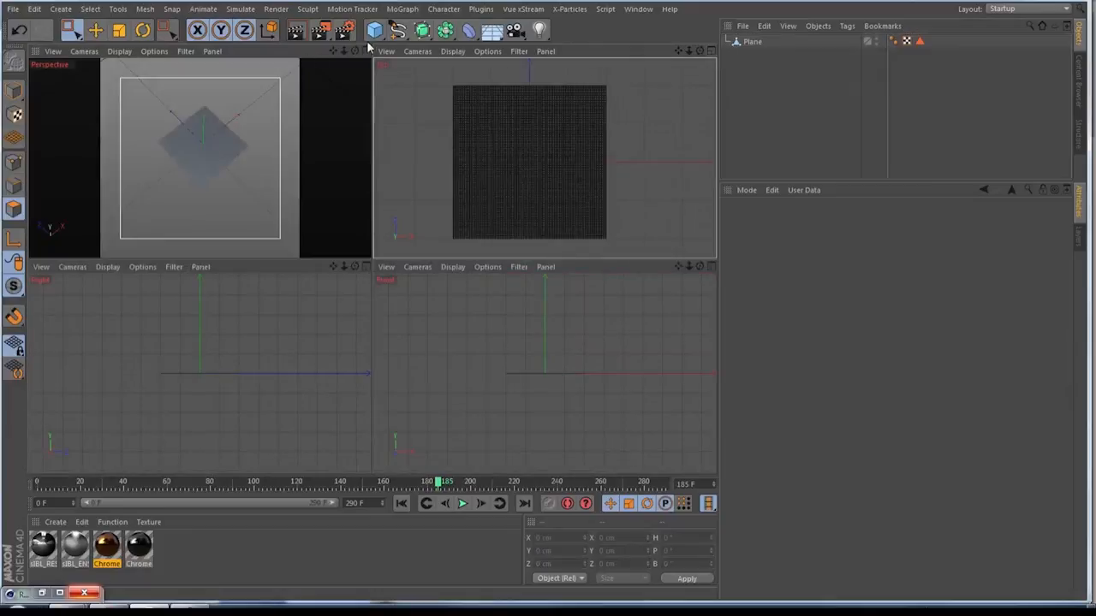
left_click(363, 50)
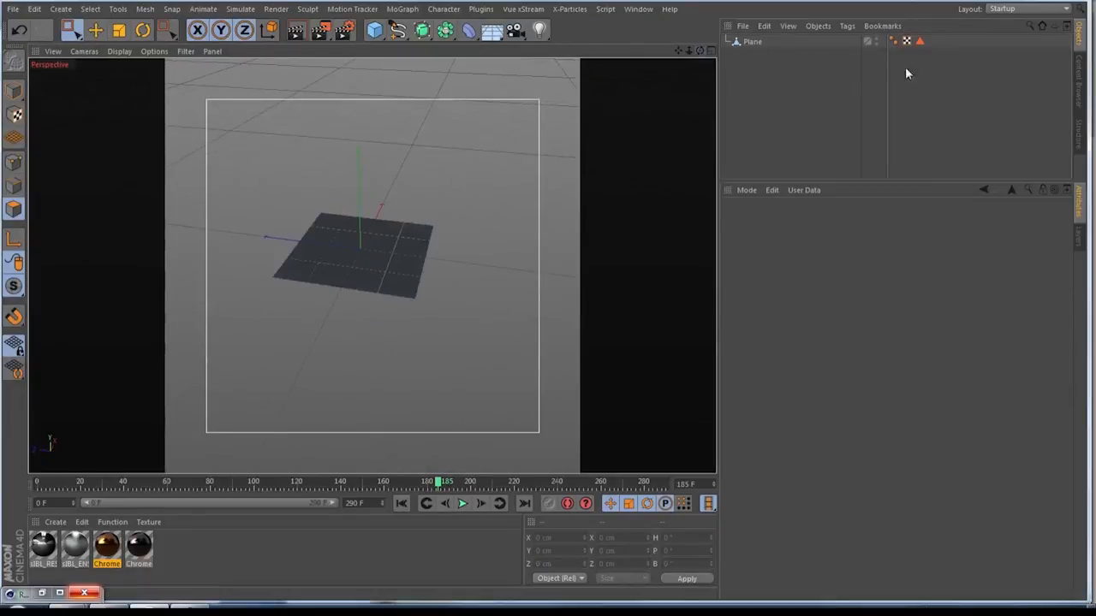
left_click(920, 42)
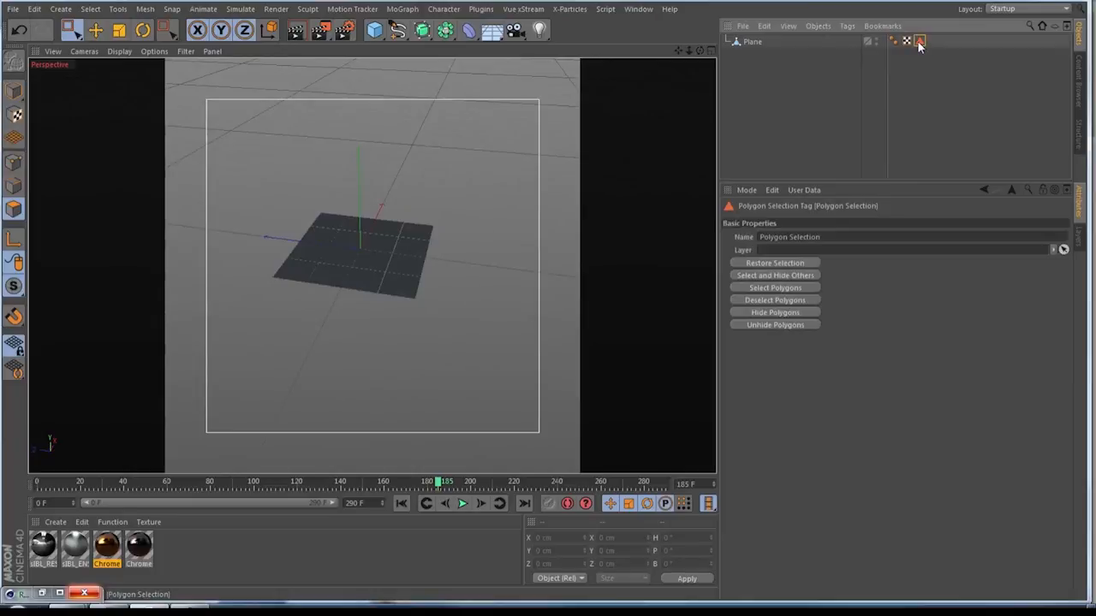
left_click(752, 41)
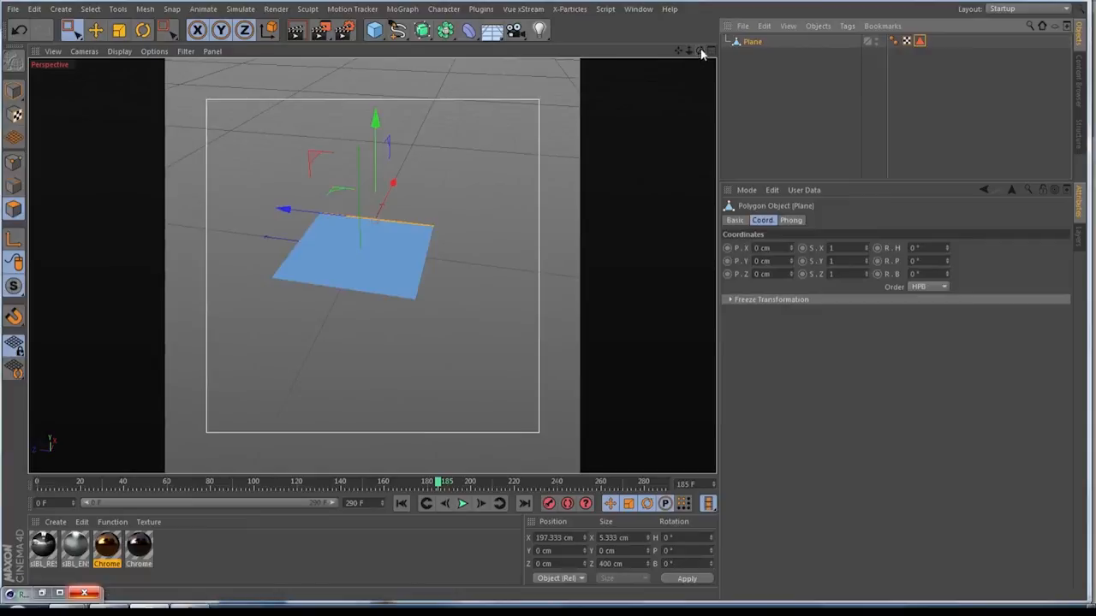
left_click_drag(701, 51, 560, 58)
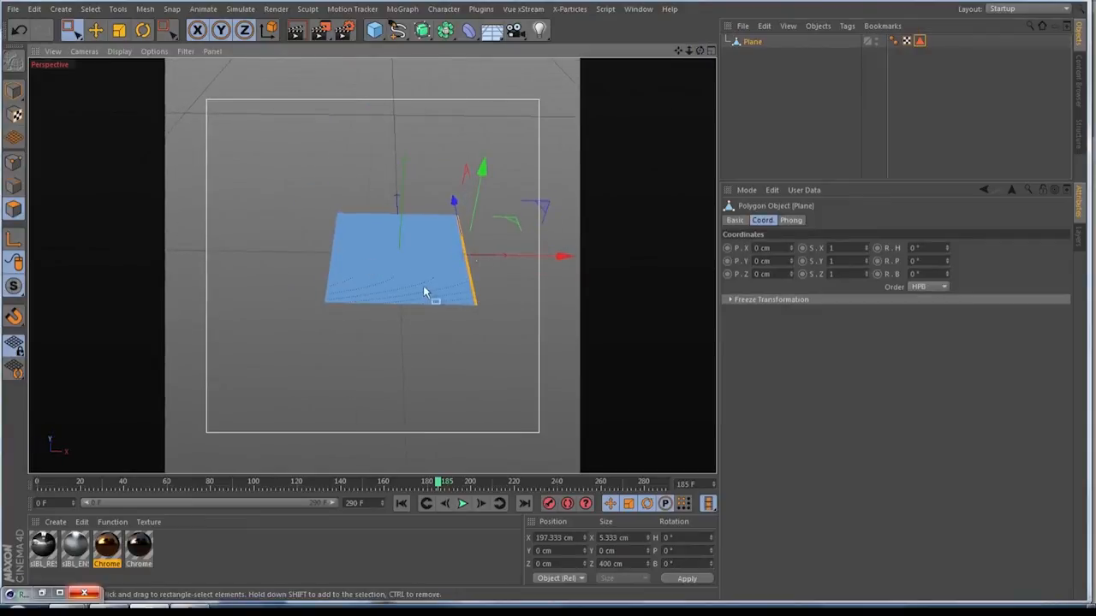
scroll(434, 273, "up", 4)
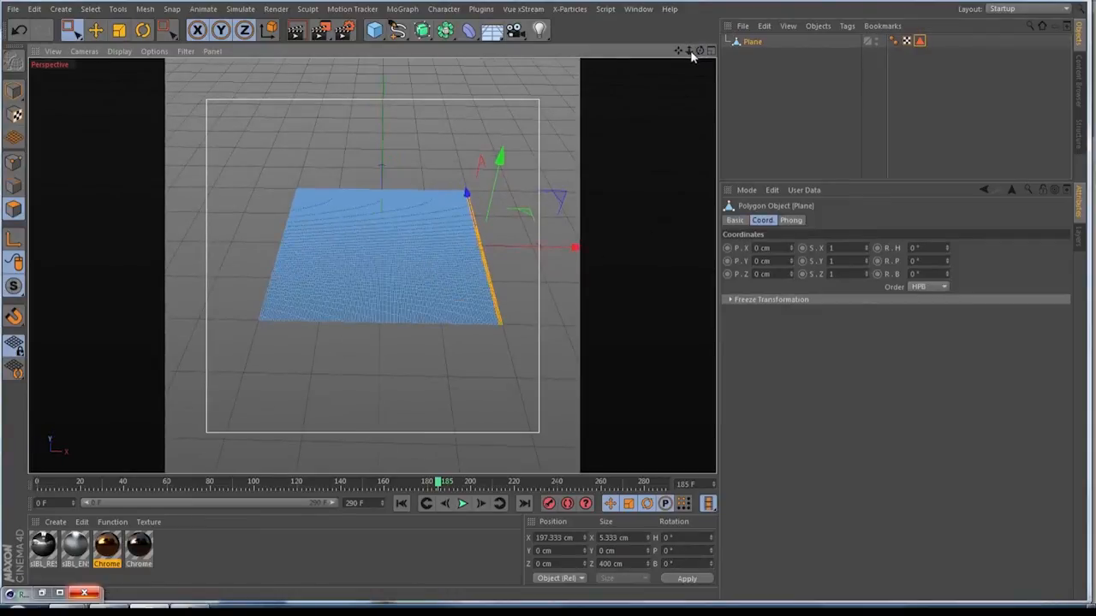
- Set the opacity of the Perspective viewport's tinted border to 0 %
left_click(154, 51)
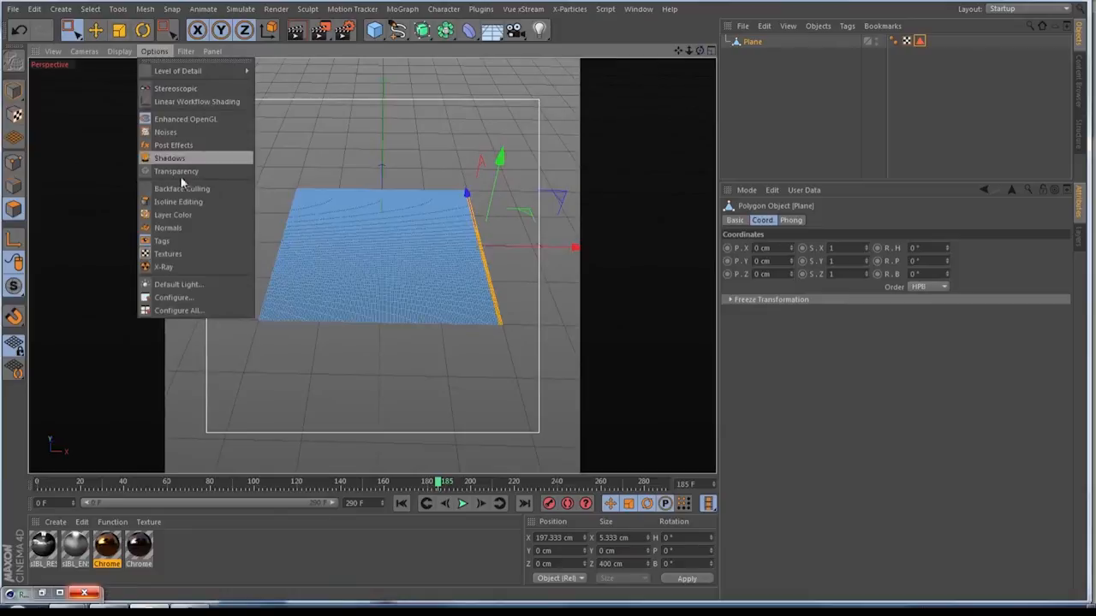
left_click(173, 298)
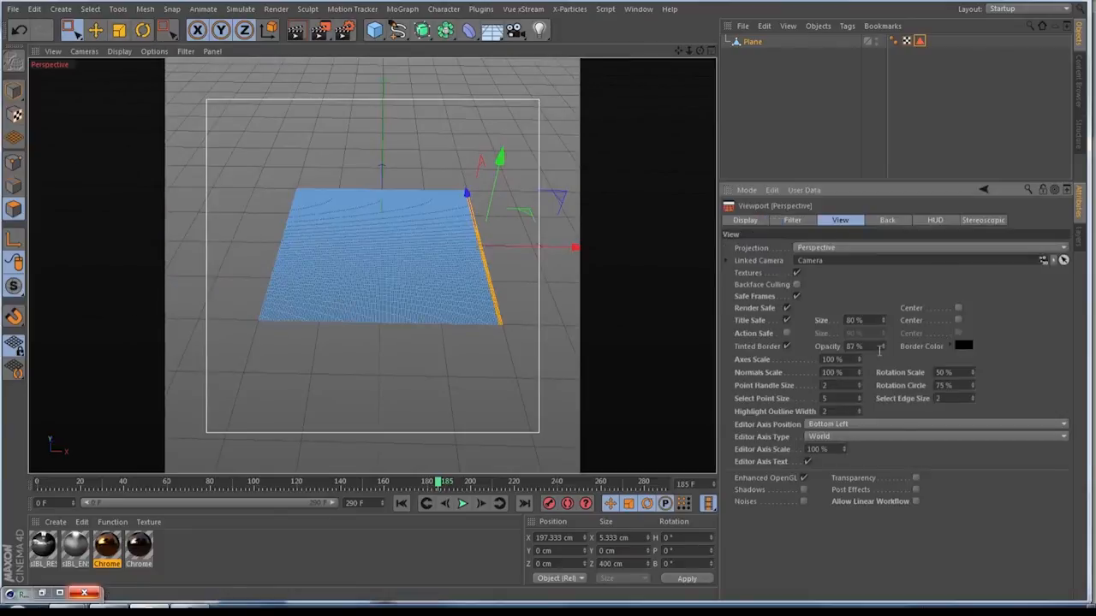
type("0")
key("Return")
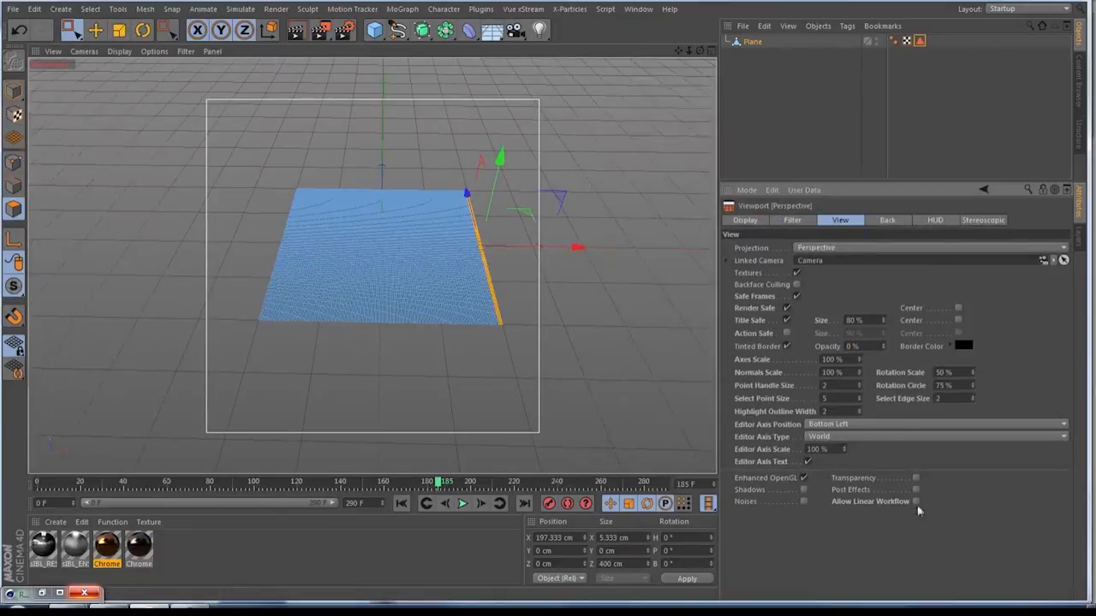
- Deselect the plane and add an xpEmitter to the scene
scroll(329, 305, "up", 3)
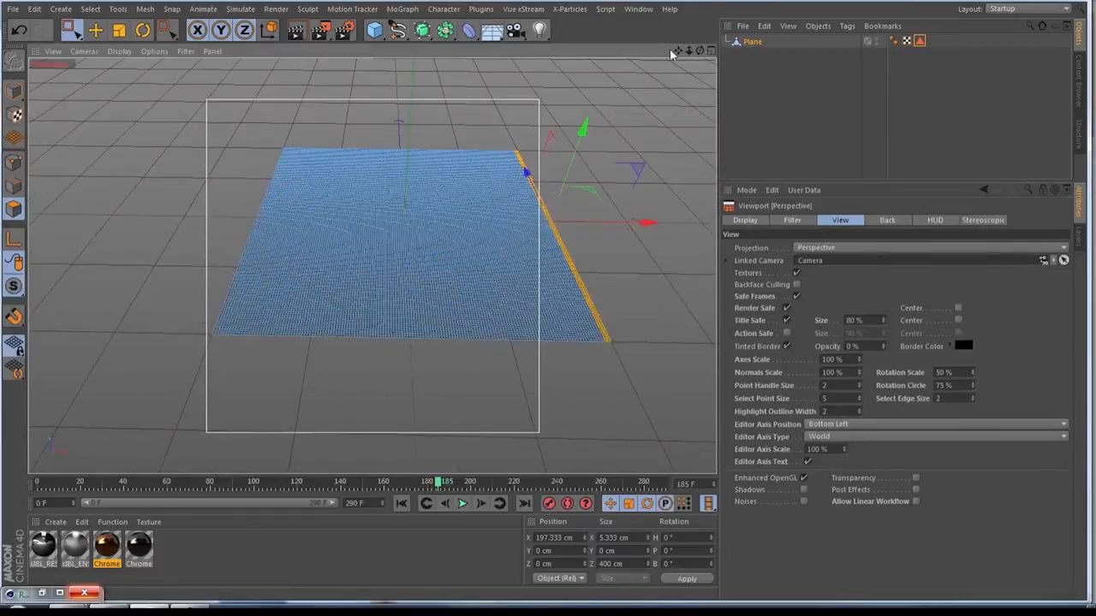
left_click_drag(677, 51, 588, 85)
left_click(910, 105)
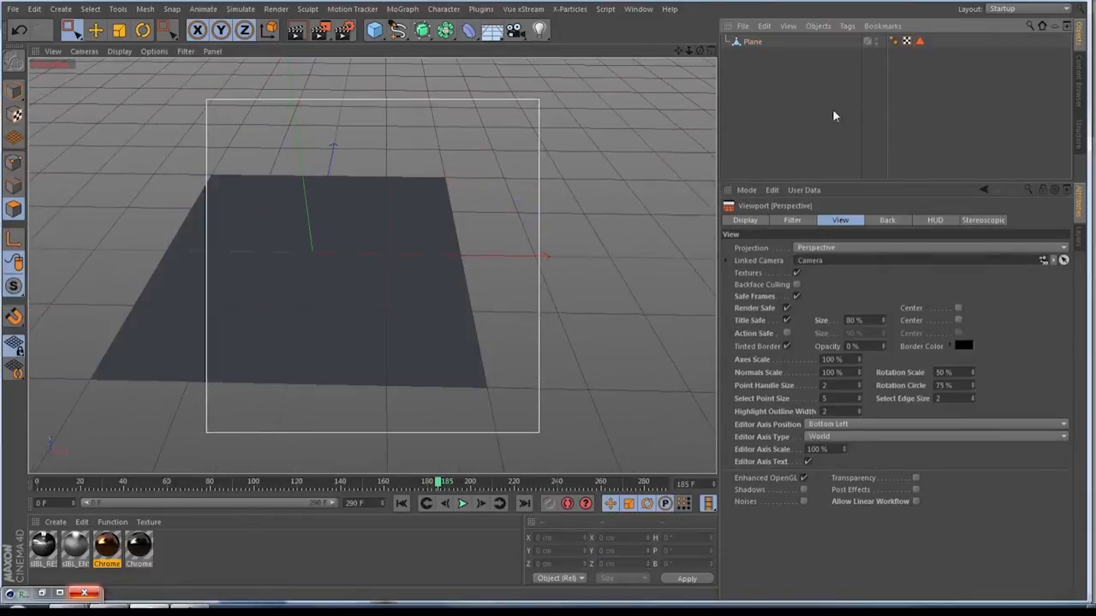
left_click(570, 9)
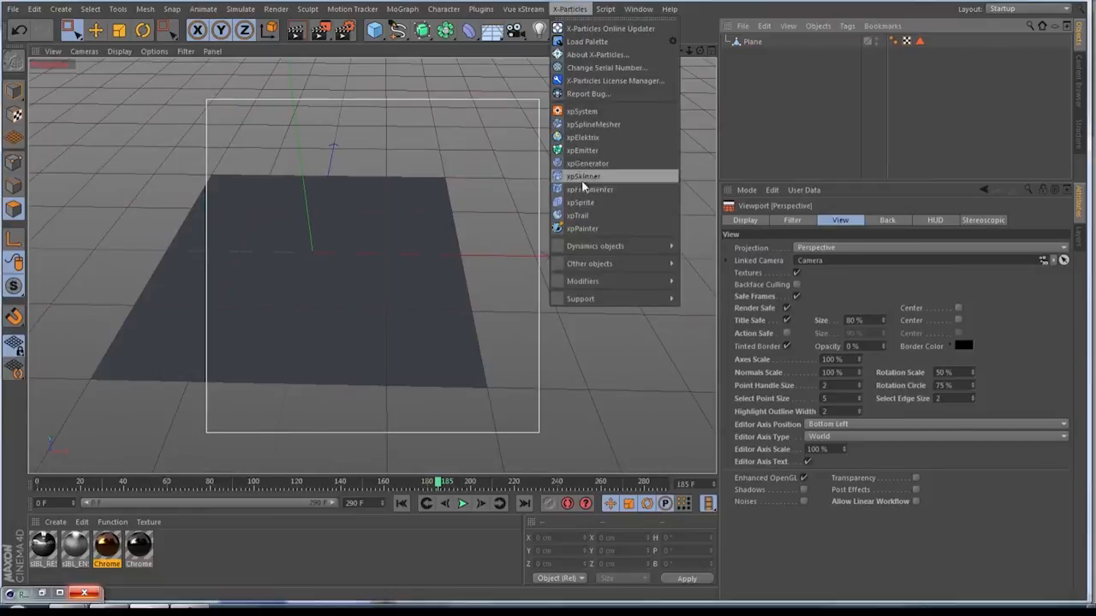
left_click(583, 150)
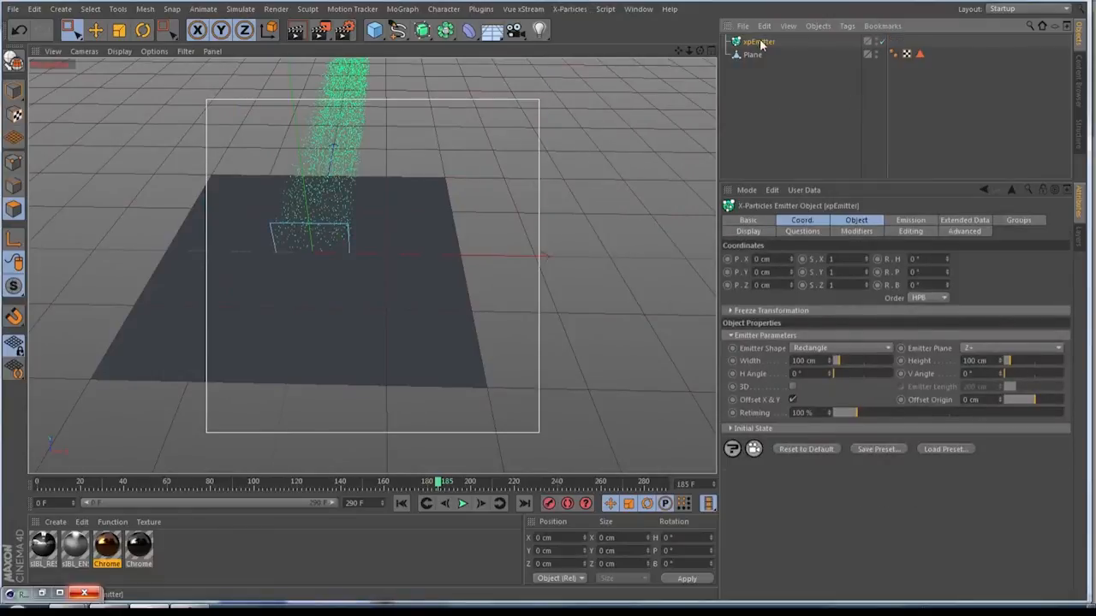
- Set the emitter shape to Object, with Plane as the source object and its Polygon Selection tag as the selection
left_click(856, 221)
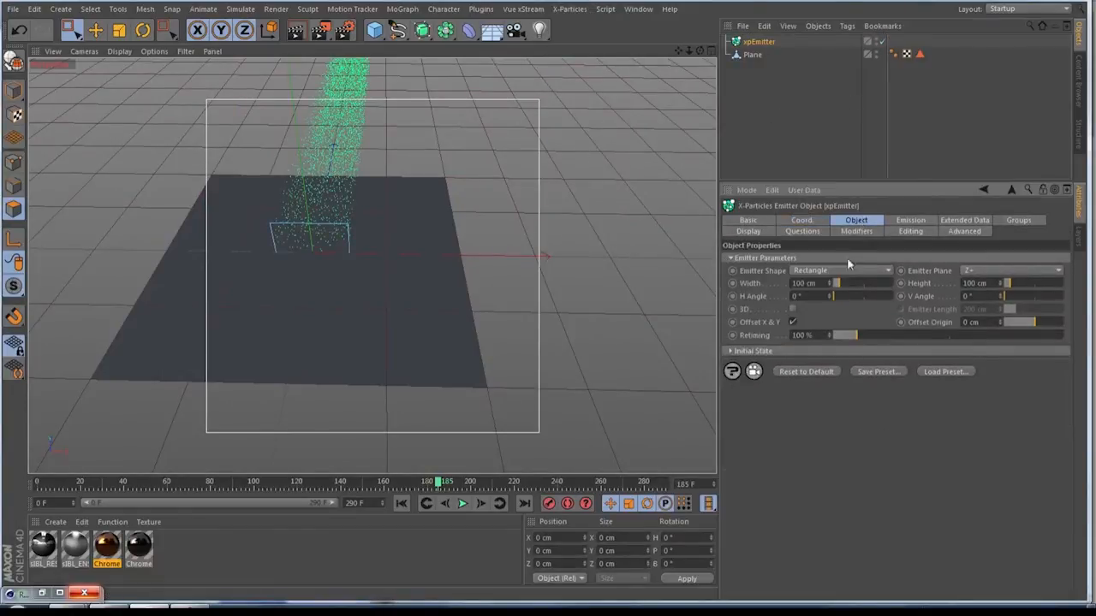
left_click(822, 272)
left_click(824, 366)
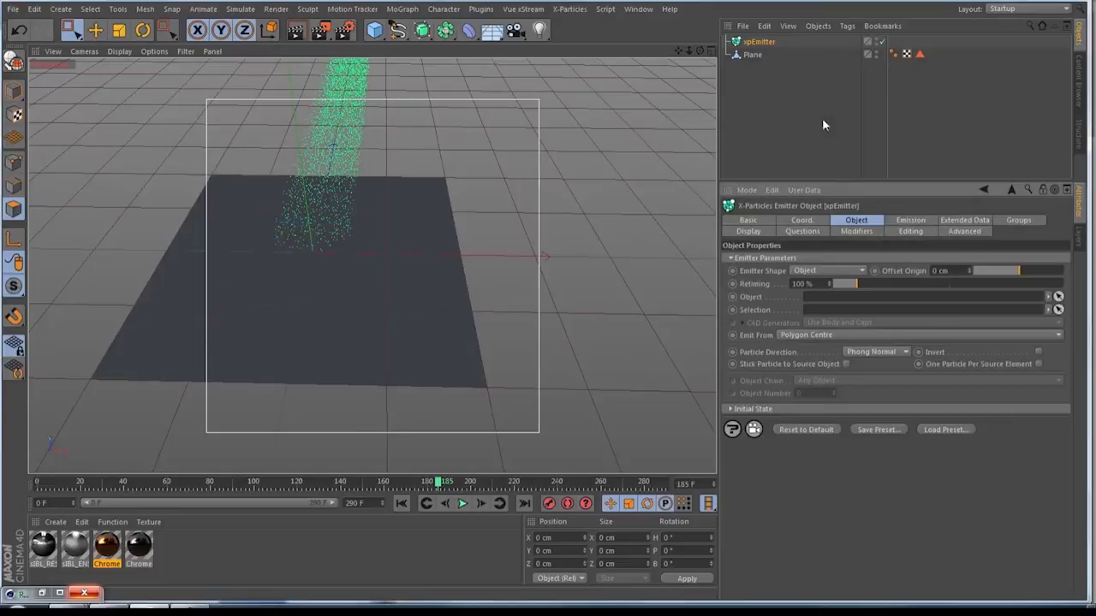
left_click_drag(748, 58, 865, 261)
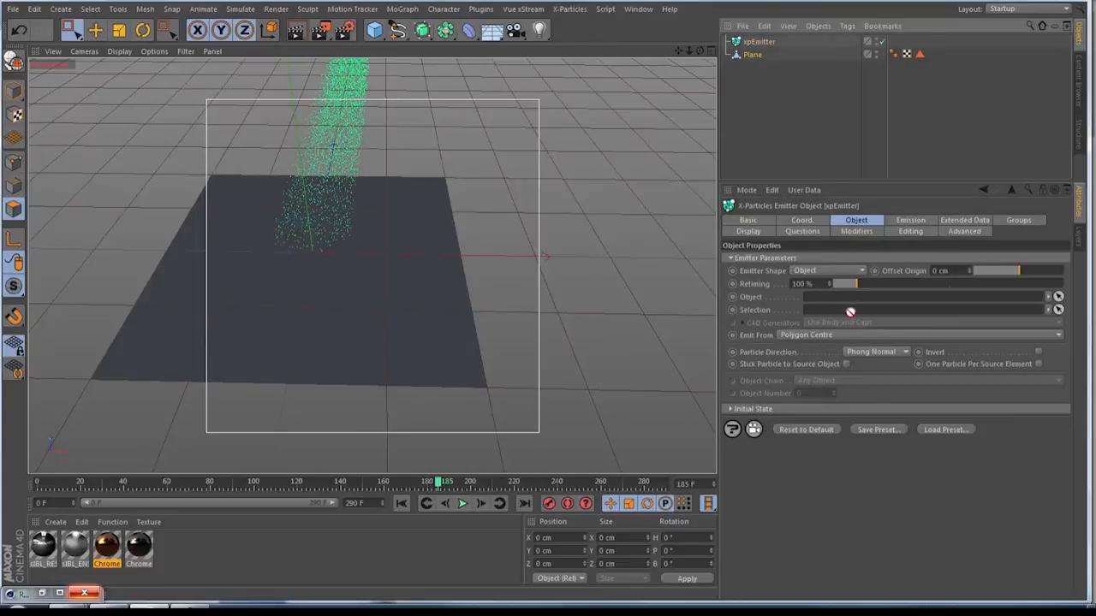
mouse_move(851, 311)
left_mouse_down()
mouse_move(847, 297)
mouse_move(871, 309)
left_mouse_up()
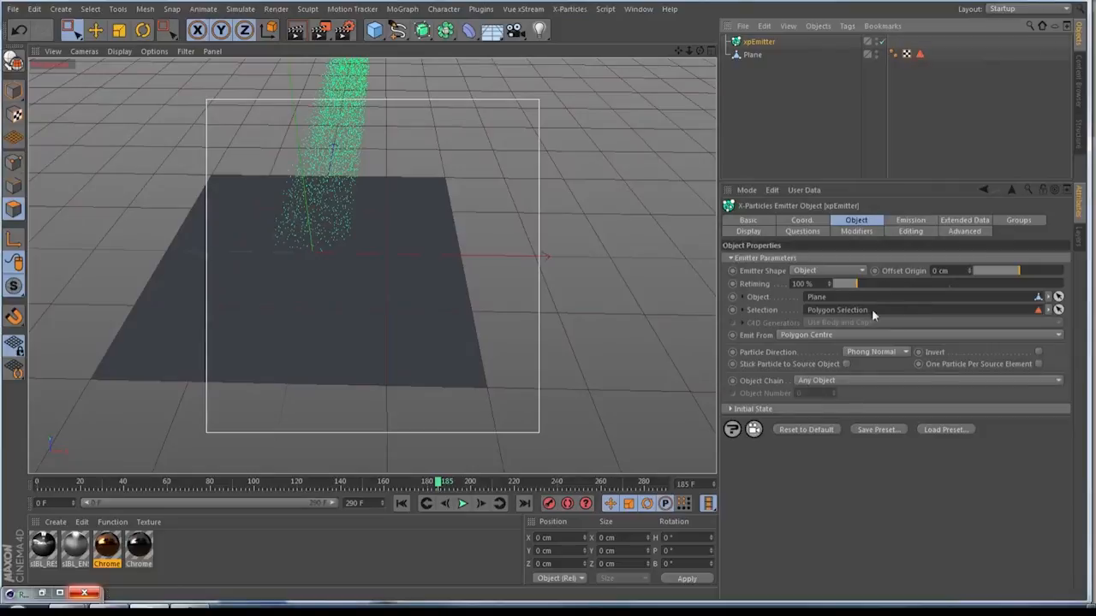
- Add an xpFollowSurface modifier and assign Plane as the surface object to follow
left_click(569, 9)
mouse_move(602, 286)
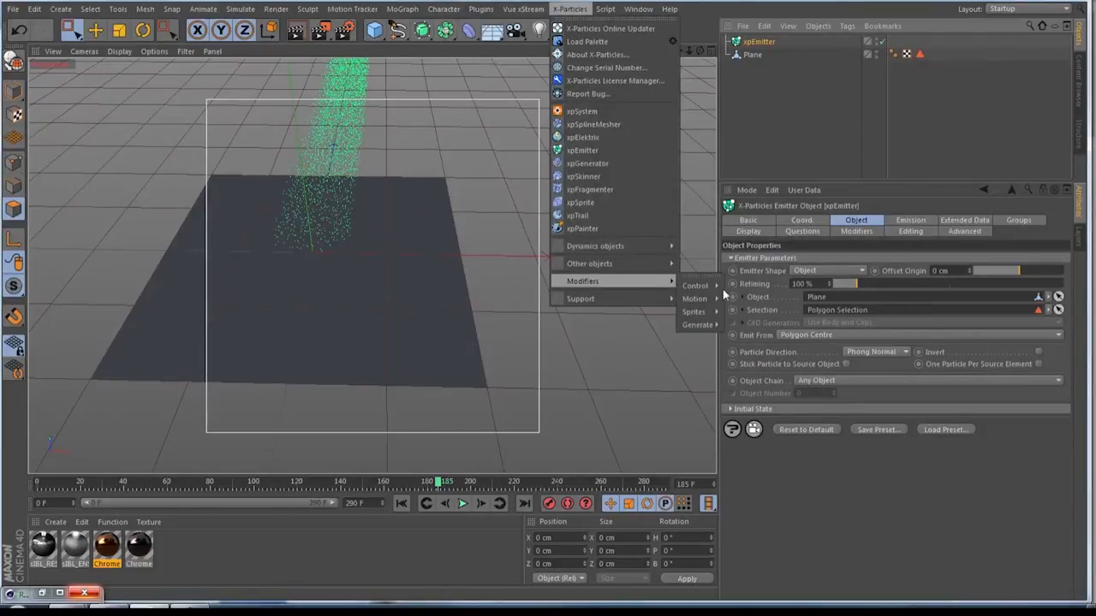
mouse_move(695, 298)
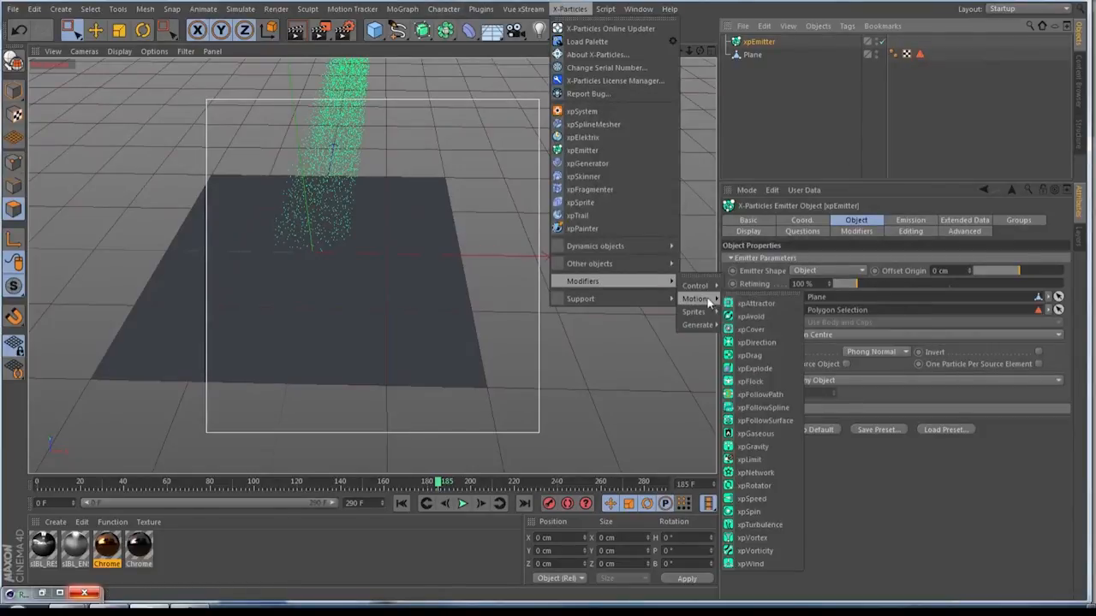
left_click(766, 421)
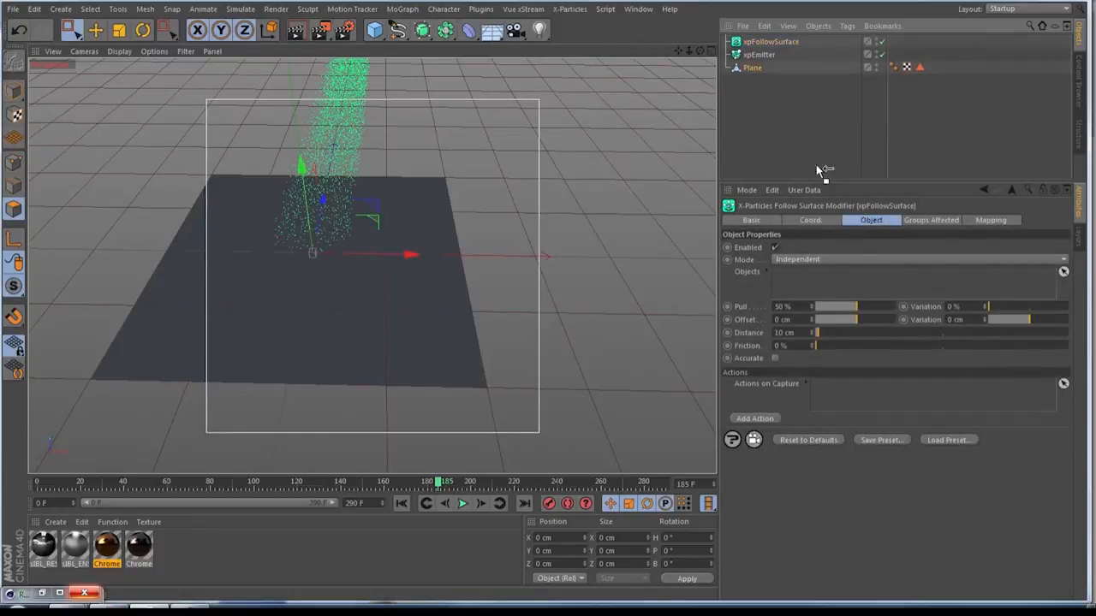
- Play the simulation from the first frame and inspect the particles along the plane's edge up close
left_click(402, 504)
left_click(462, 504)
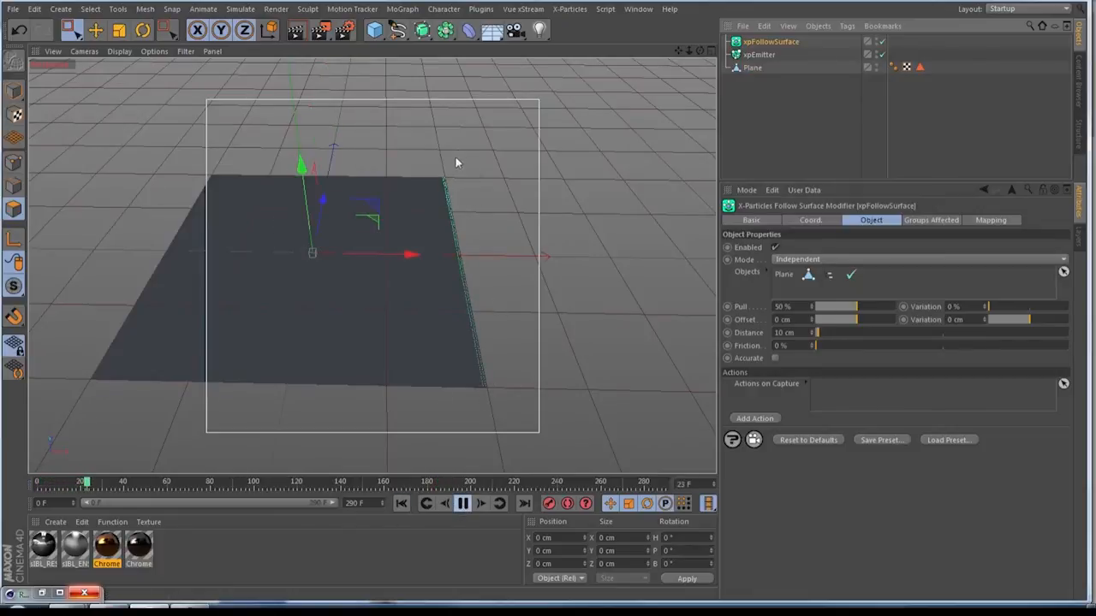
scroll(473, 350, "up", 8)
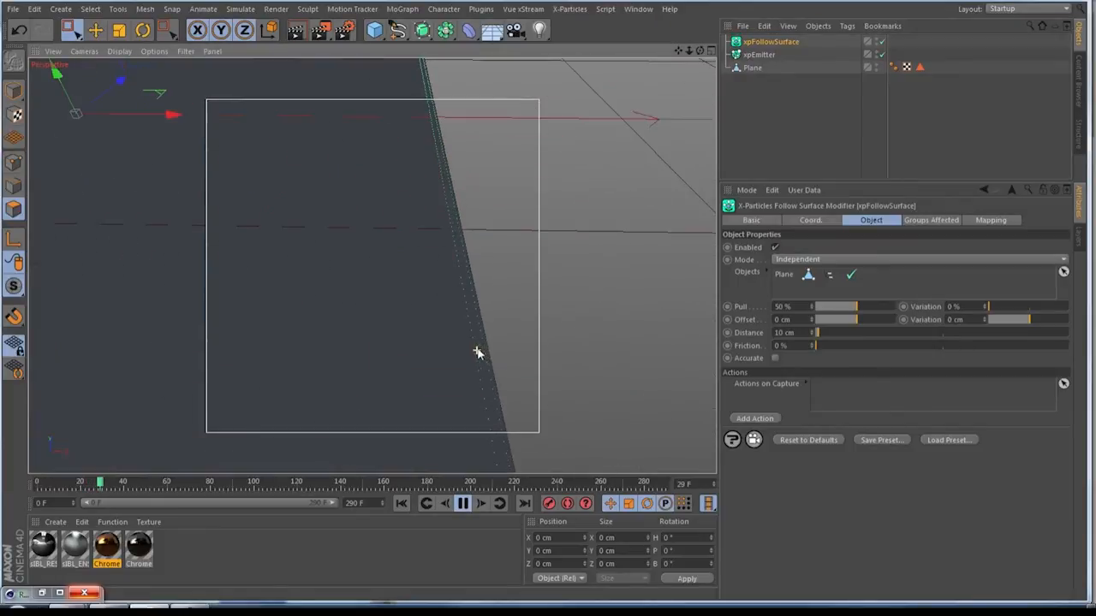
- Add an xpTrail object that uses the xpEmitter as its emitter
left_click(757, 57)
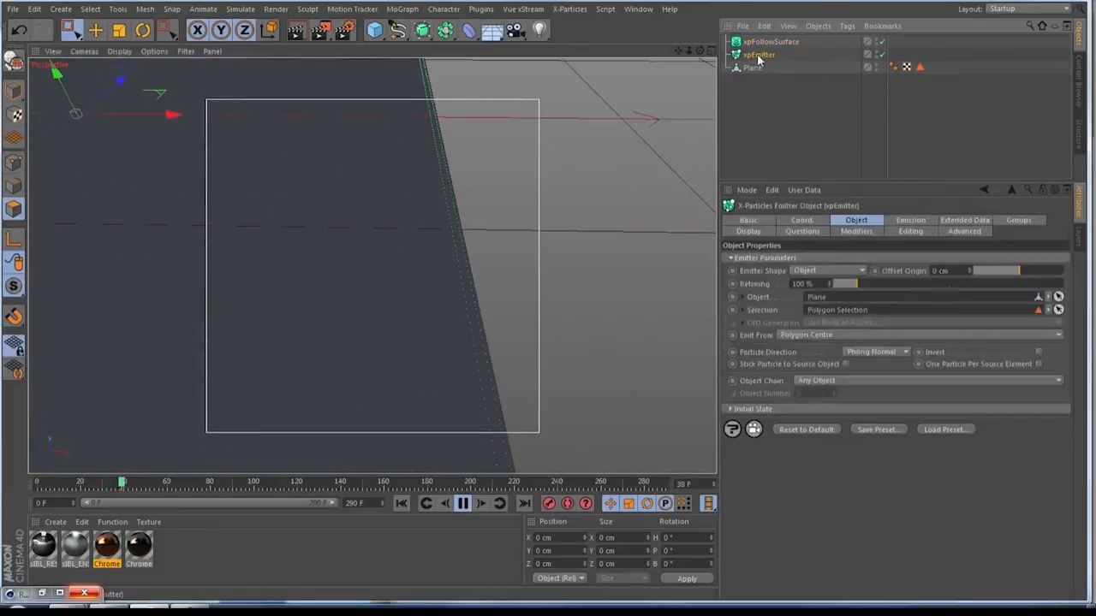
left_click(565, 9)
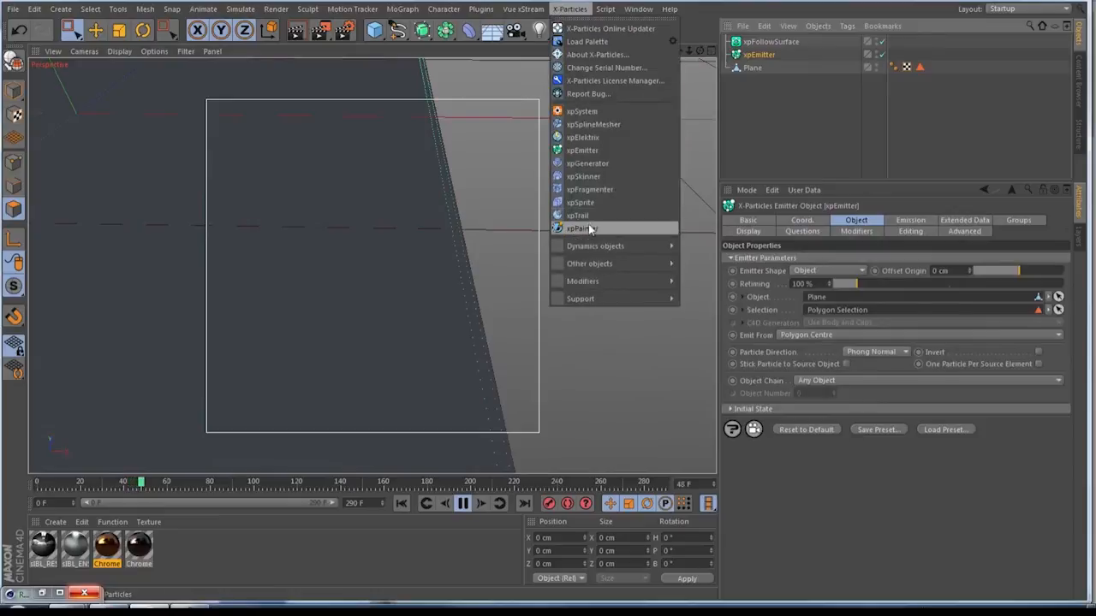
left_click(579, 217)
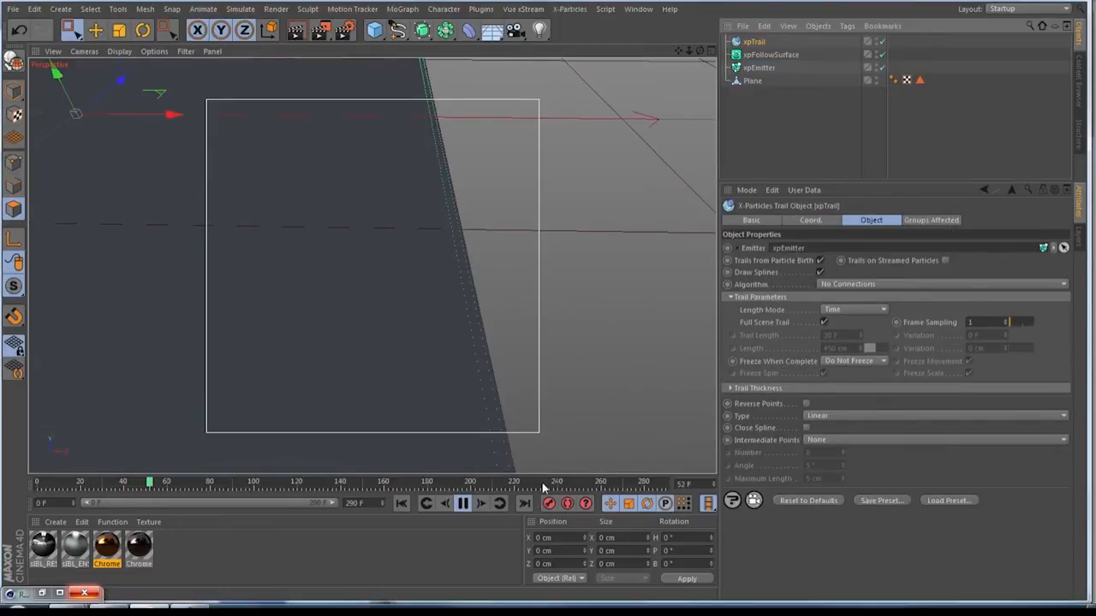
- Replay the simulation from the first frame, look over the trails at the plane's edge, and rewind to frame 0
left_click(401, 503)
scroll(371, 266, "down", 5)
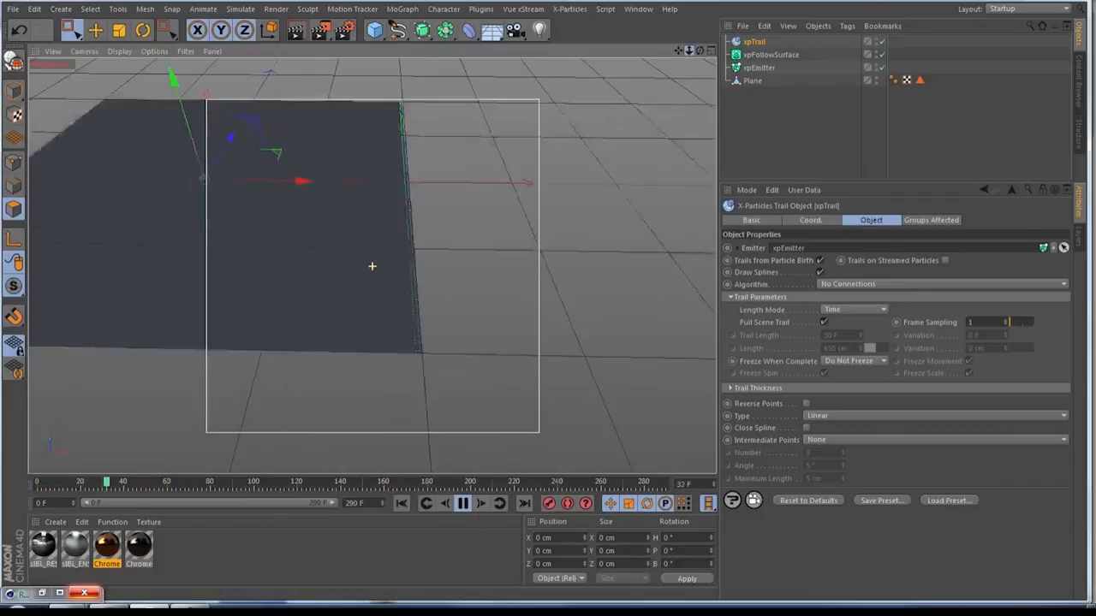
scroll(372, 267, "down", 3)
scroll(372, 266, "up", 5)
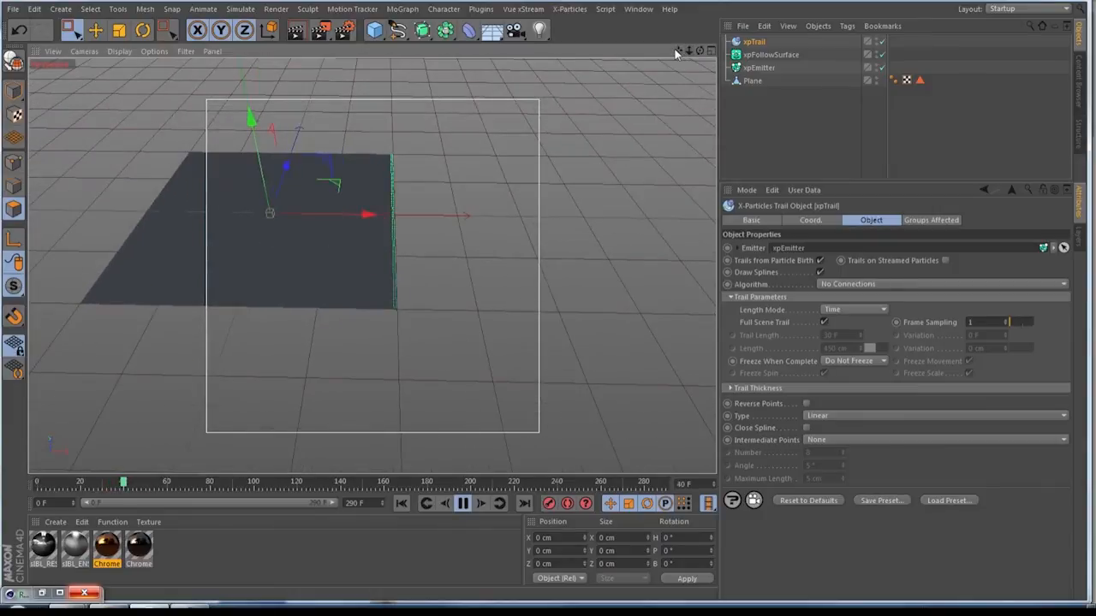
left_click_drag(678, 51, 838, 90)
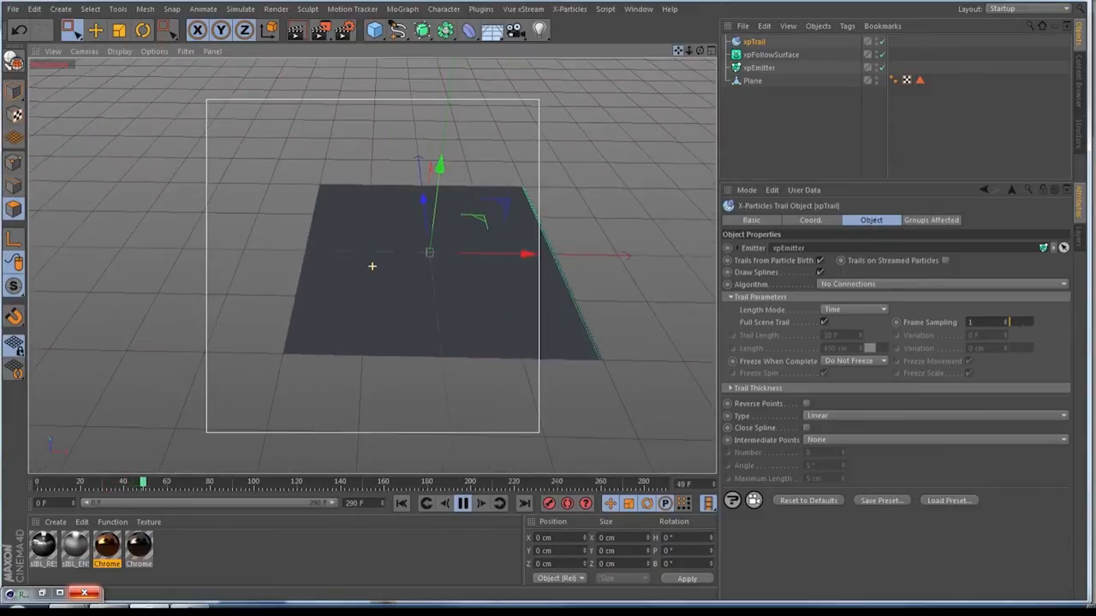
left_click_drag(371, 266, 543, 392)
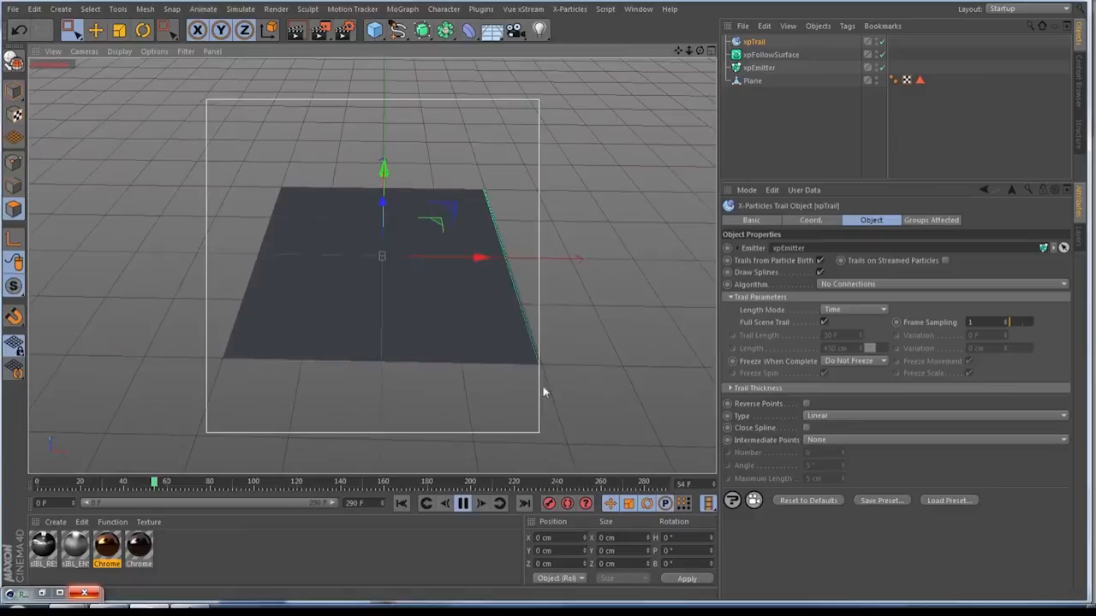
left_click(462, 504)
left_click(401, 503)
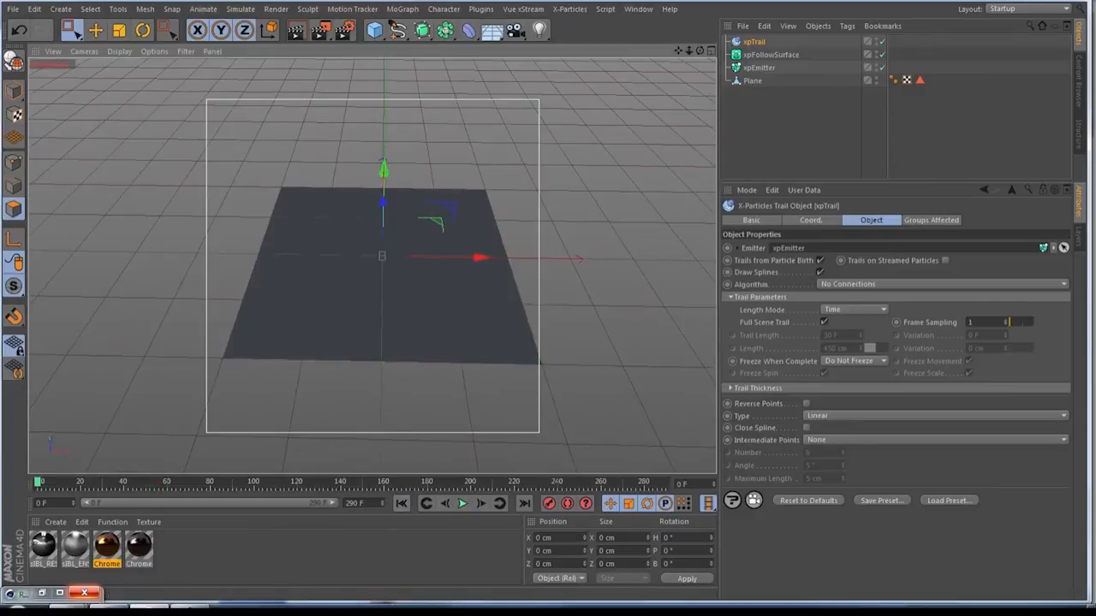
- Add an xpDirection motion modifier to the scene
left_click(570, 9)
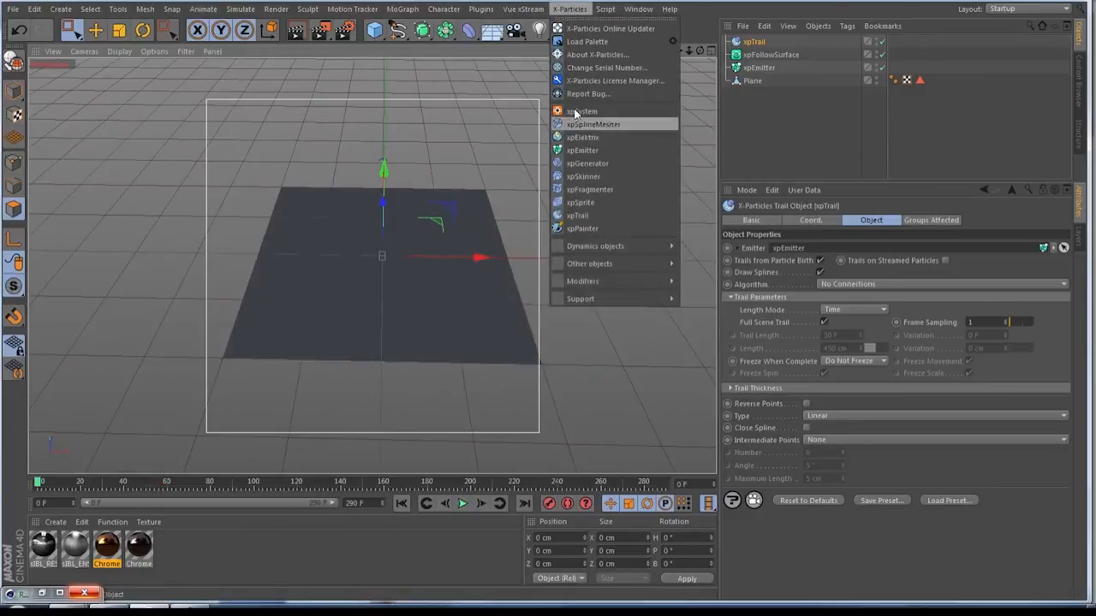
mouse_move(634, 282)
mouse_move(694, 299)
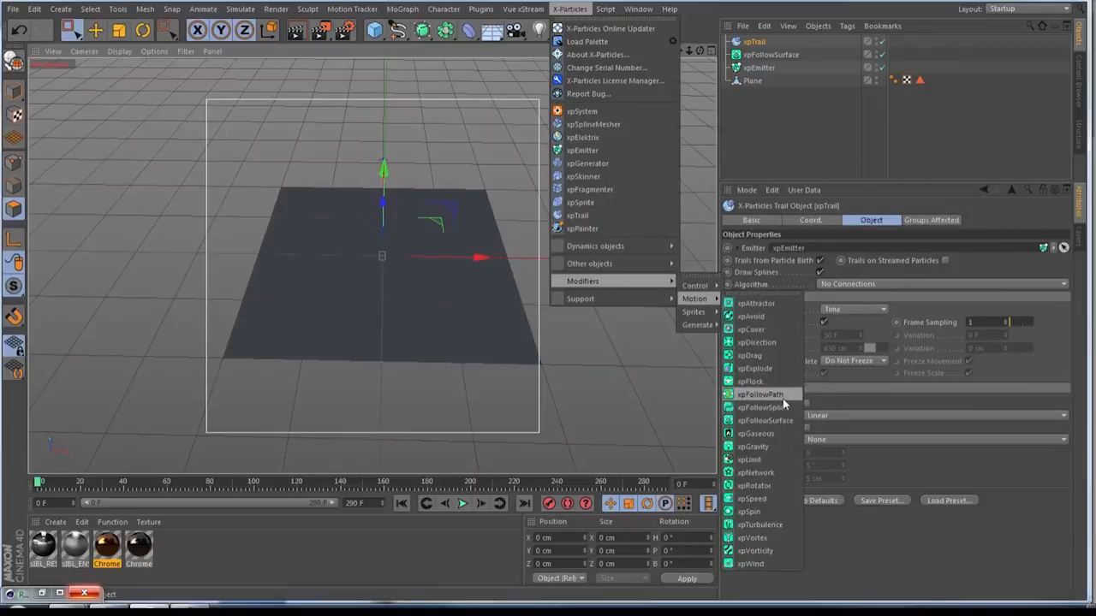
left_click(760, 343)
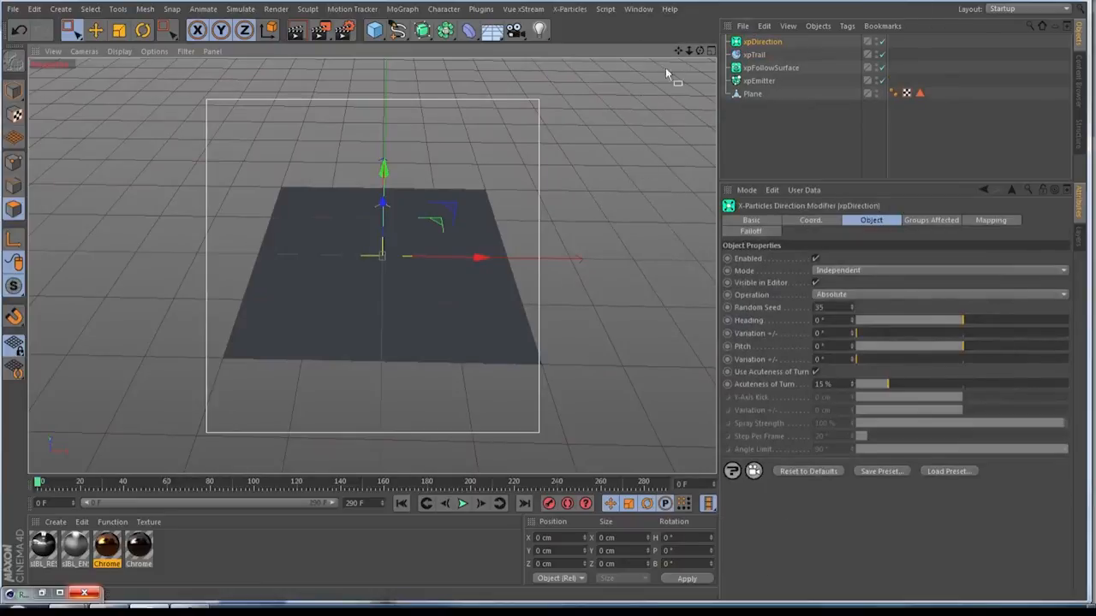
- Try raising the xpDirection modifier above the plane, and undo the move
left_click_drag(372, 266, 287, 282, "alt")
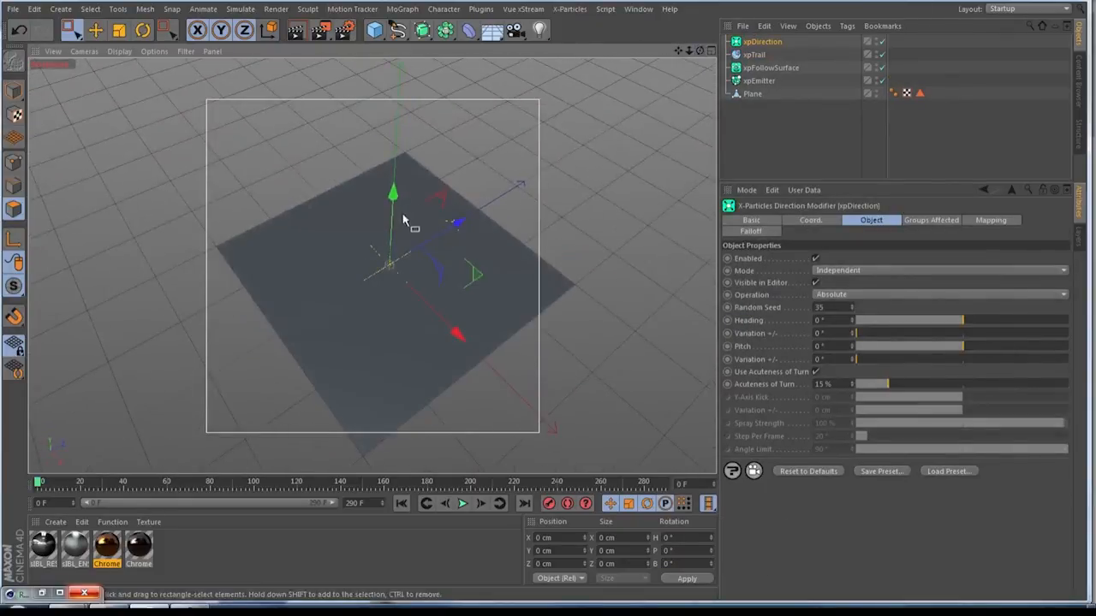
left_click_drag(394, 188, 399, 137)
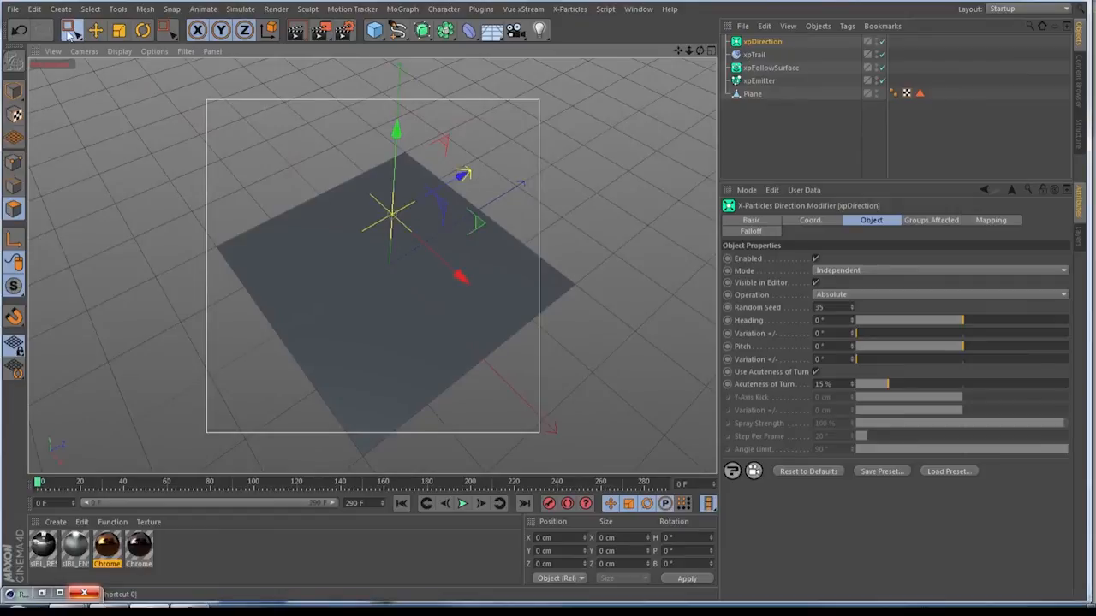
left_click(19, 29)
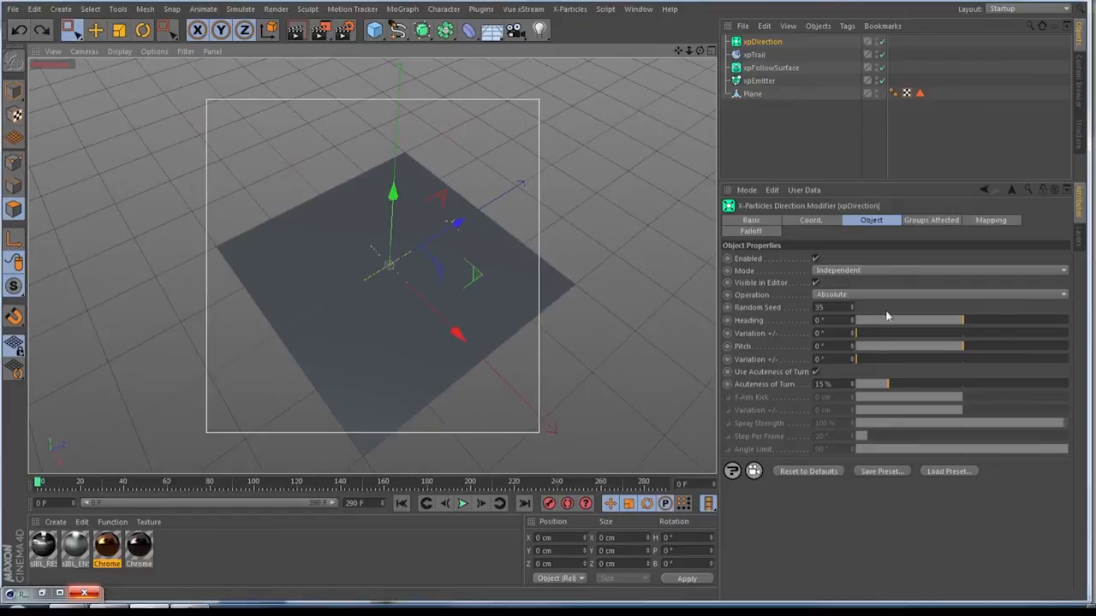
- Set the xpDirection heading to 90° and play the simulation to frame 67 so trails grow across the plane
left_click_drag(965, 325, 990, 322)
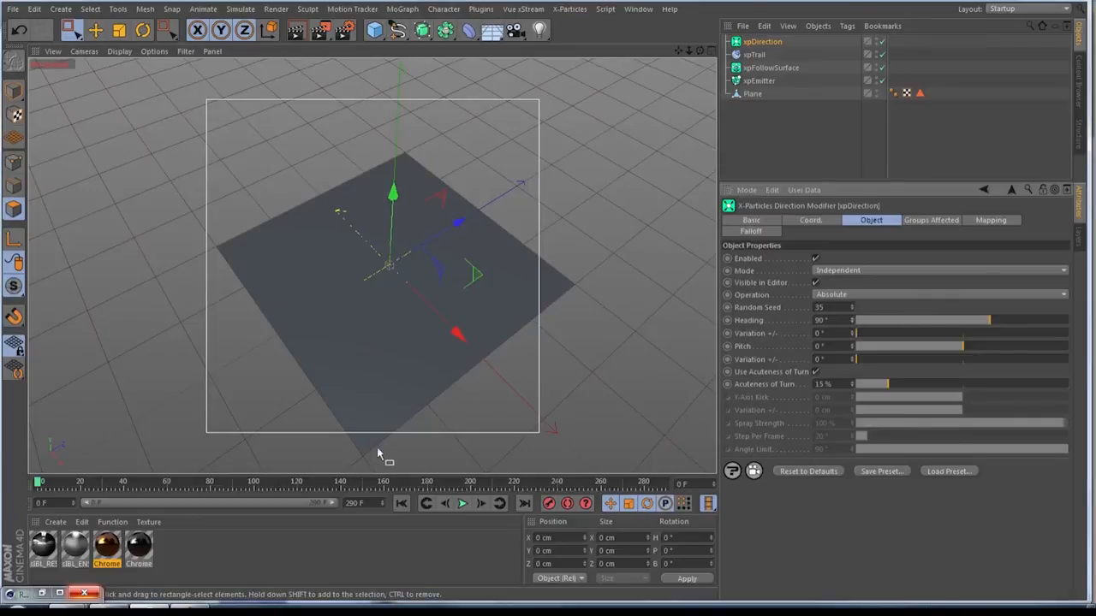
left_click(464, 505)
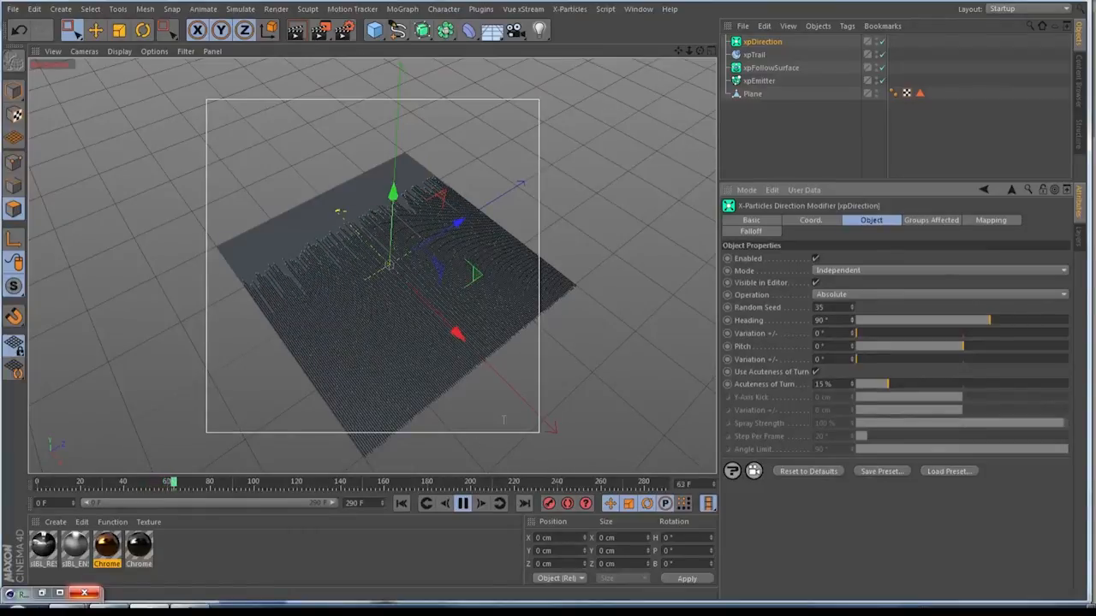
left_click(462, 503)
- Inspect the trails on the plane up close and switch to the Instagram page to view the purple, wavy reference image
scroll(367, 322, "up", 3)
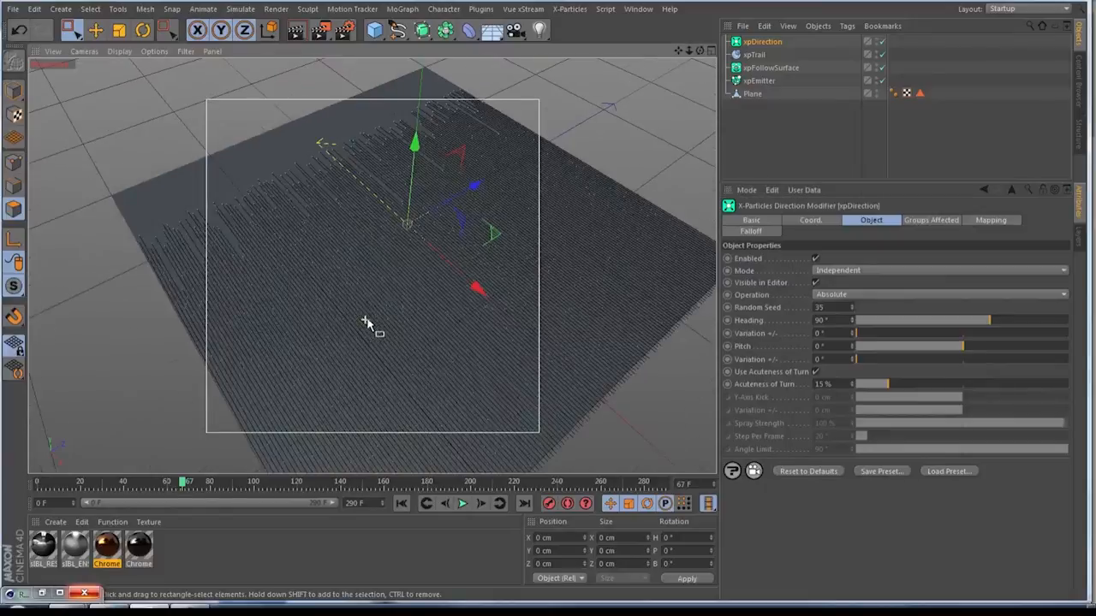
mouse_move(372, 266)
left_mouse_down("alt")
mouse_move(180, 210)
mouse_move(428, 359)
mouse_move(539, 300)
mouse_move(501, 359)
mouse_move(488, 300)
mouse_move(372, 262)
left_mouse_up("alt")
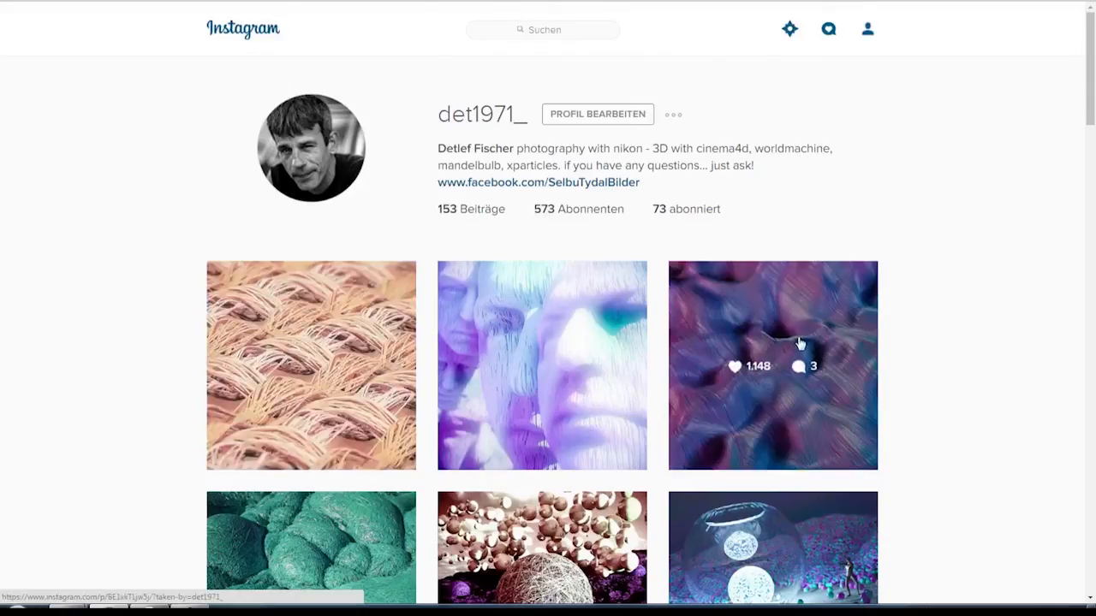
left_click(788, 351)
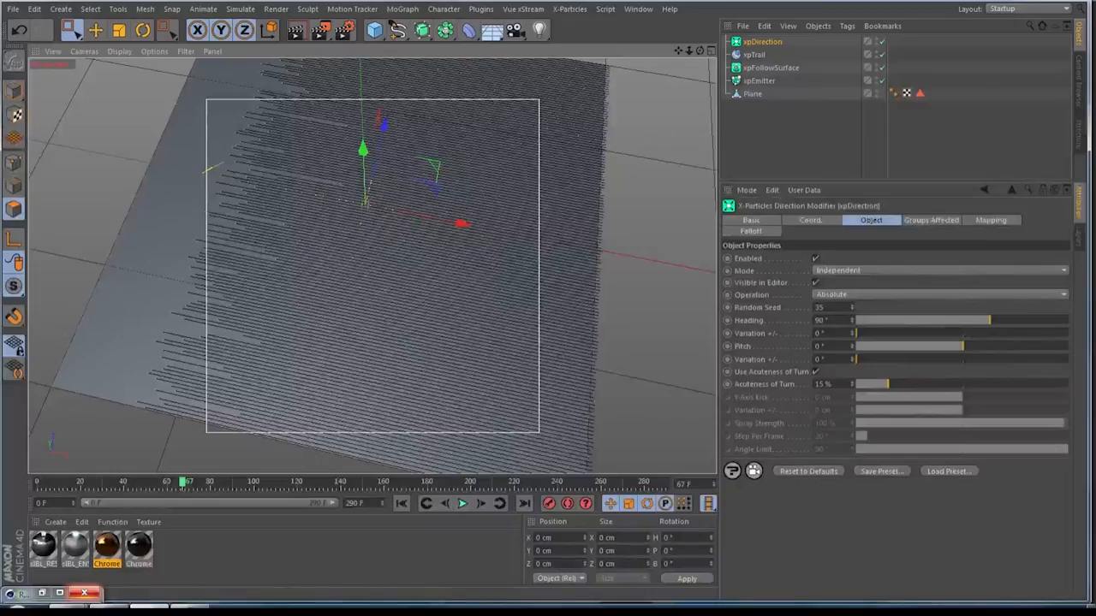
- Add a Displacer deformer and make it a child of Plane
left_click(468, 30)
left_click(525, 189)
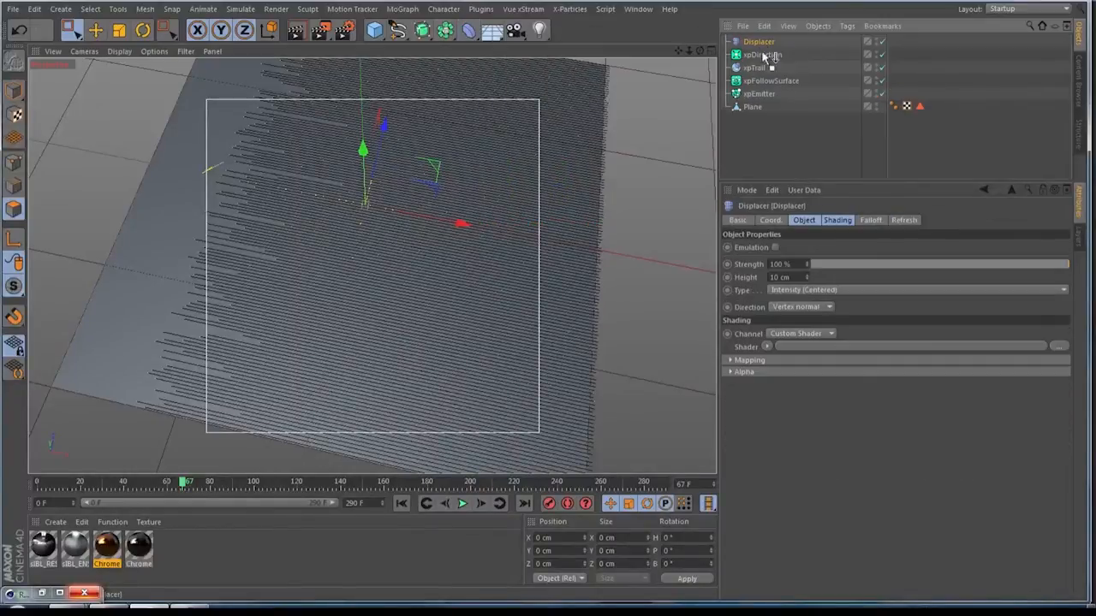
left_click_drag(759, 114, 752, 112)
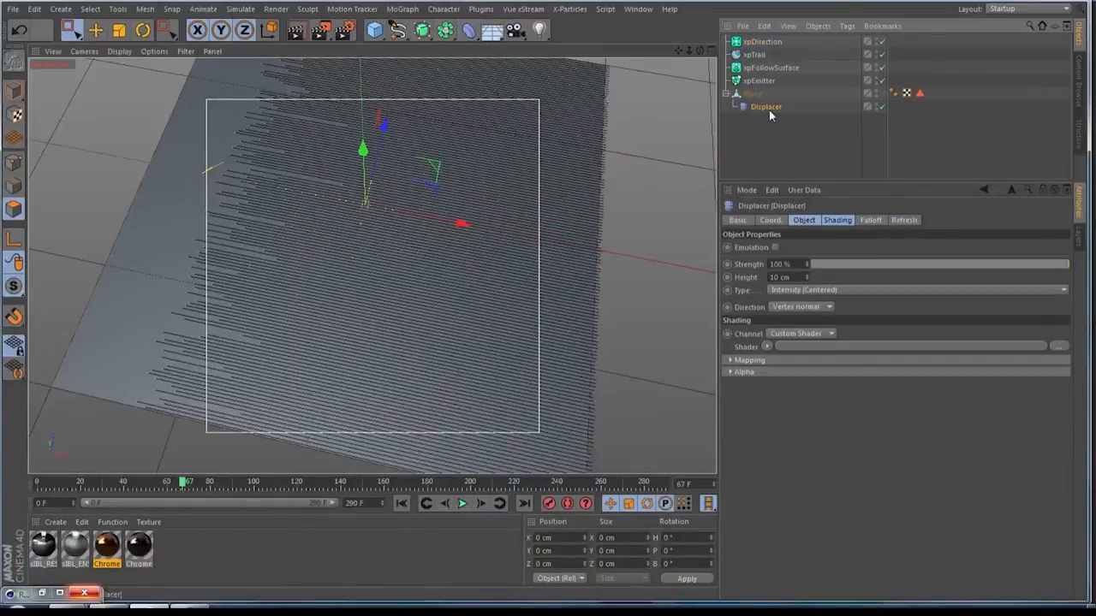
- Adjust the Displacer's height and assign Noise as its custom shader
left_click(804, 220)
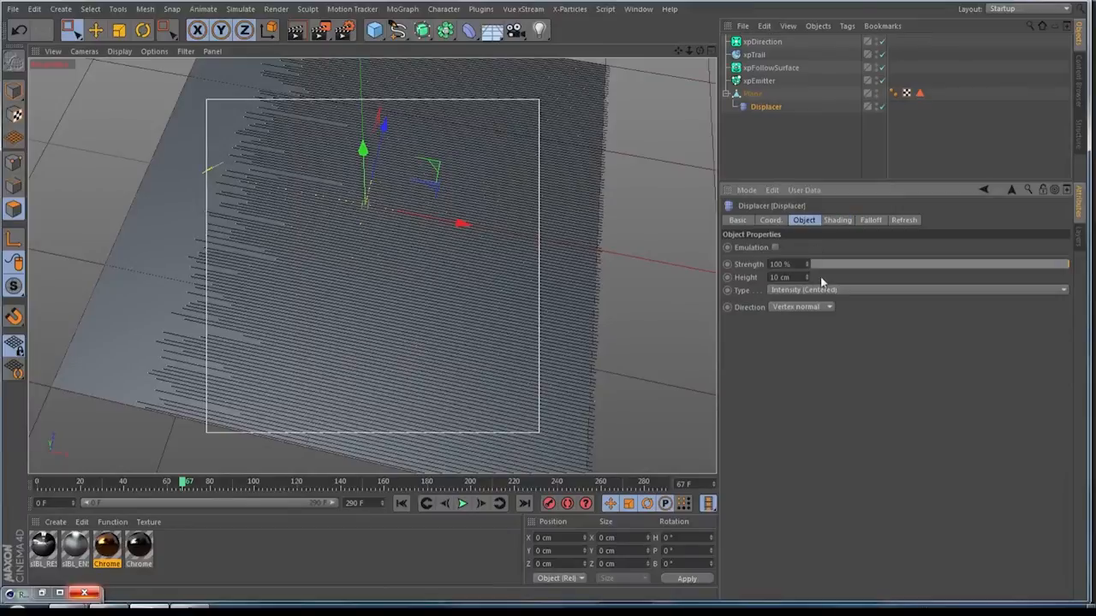
double_click(782, 276)
left_click(836, 221)
left_click(767, 261)
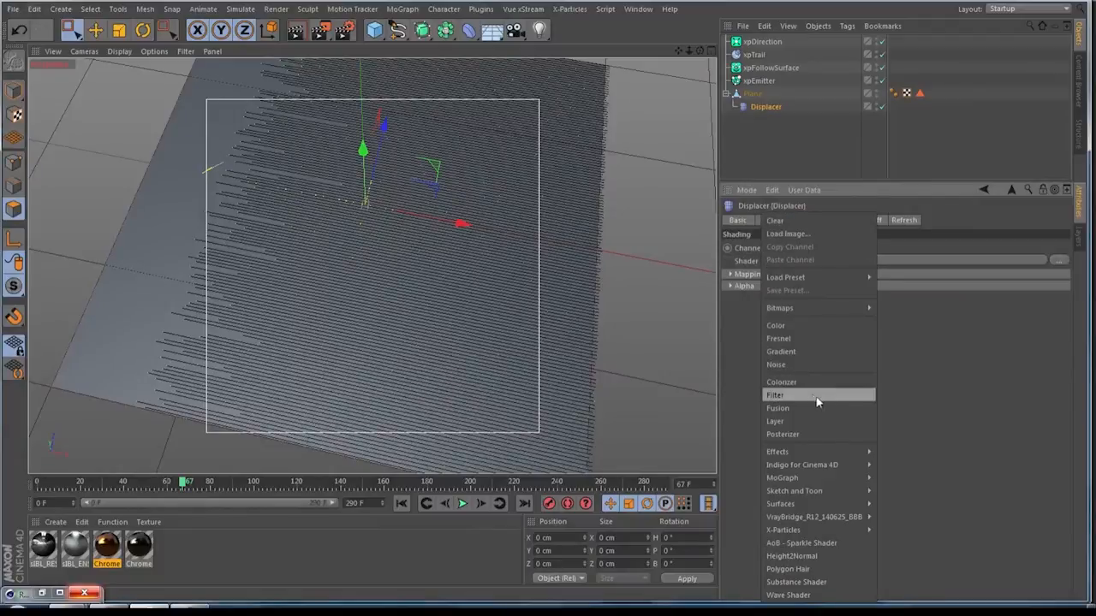
left_click(779, 364)
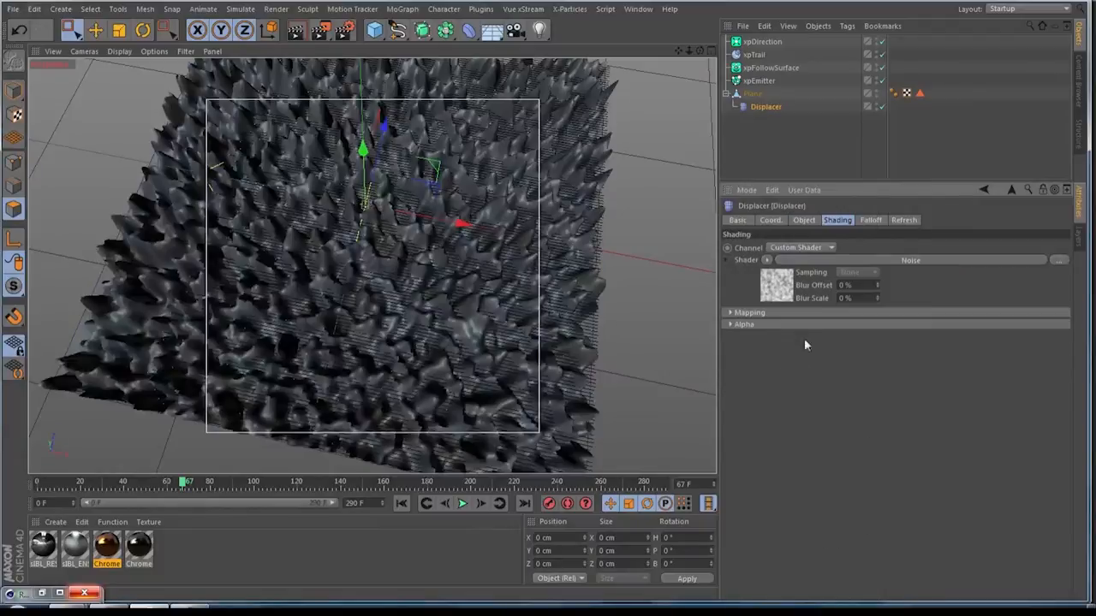
- Set the Noise shader's global scale to 578% for broad waves and view the displaced plane at a lower angle
left_click(786, 284)
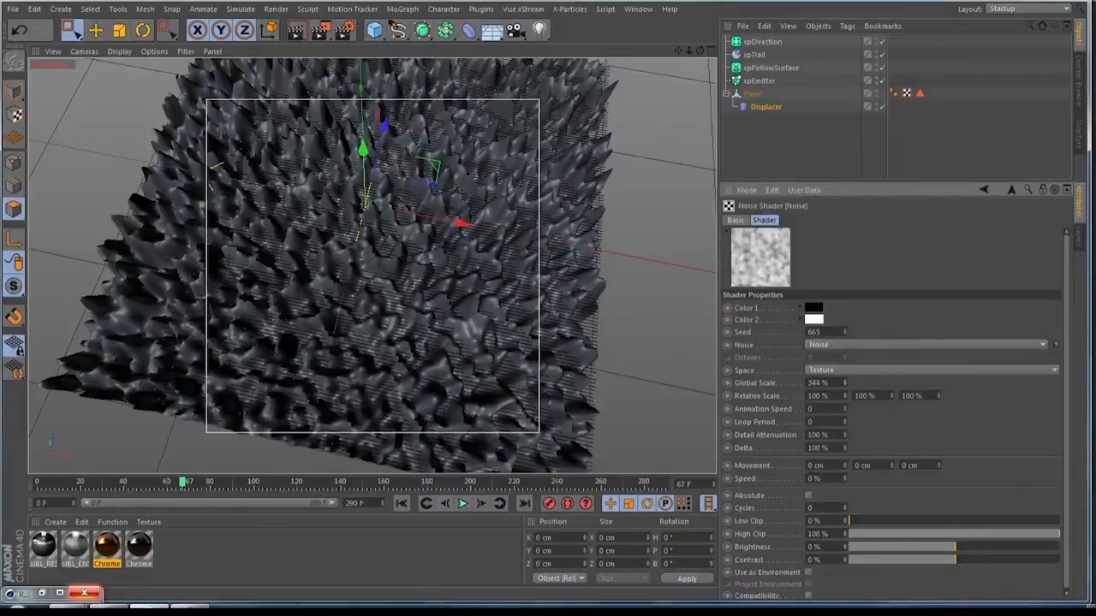
left_click_drag(845, 383, 844, 384)
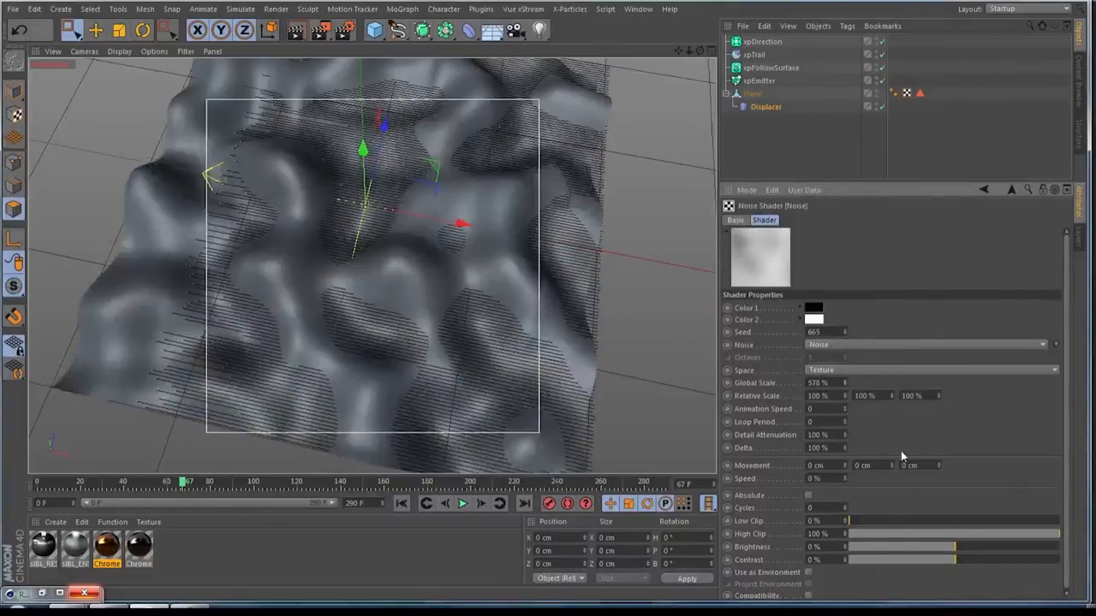
mouse_move(701, 51)
left_mouse_down()
mouse_move(651, 19)
mouse_move(531, 7)
mouse_move(637, 47)
mouse_move(685, 13)
mouse_move(632, 60)
mouse_move(672, 41)
mouse_move(683, 52)
left_mouse_up()
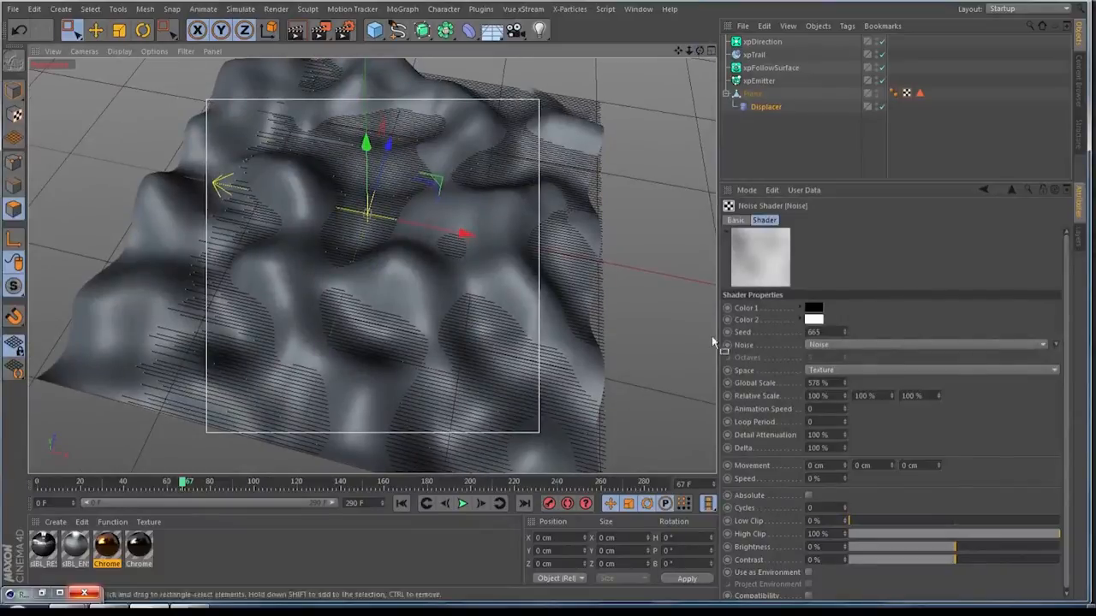
- Play the simulation from the first frame to frame 80 and inspect the trails running over the displaced surface
left_click(401, 503)
left_click(462, 503)
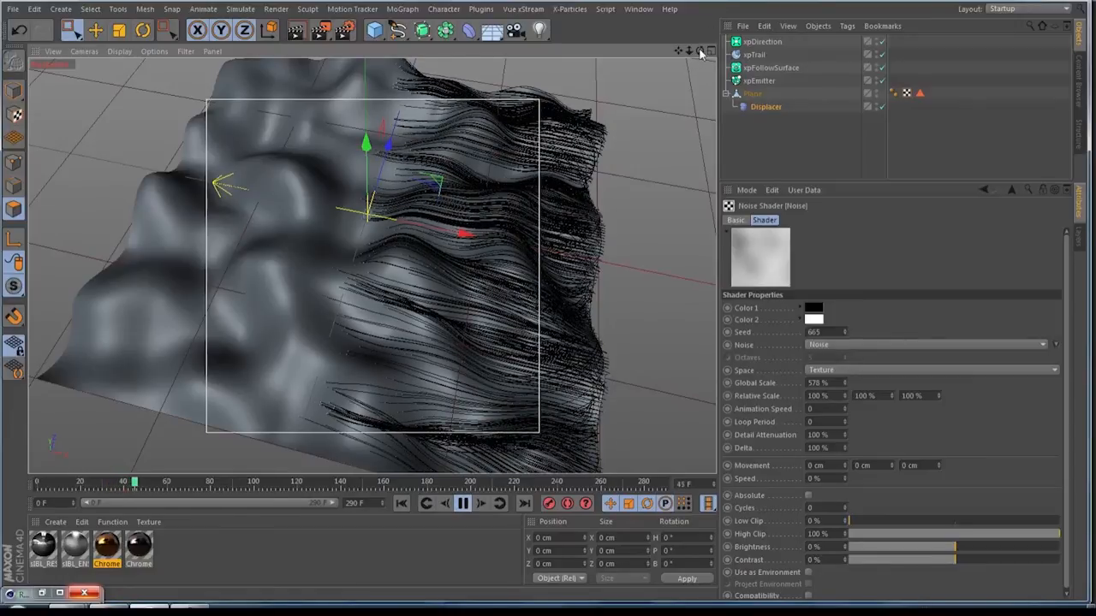
left_click_drag(700, 52, 371, 266)
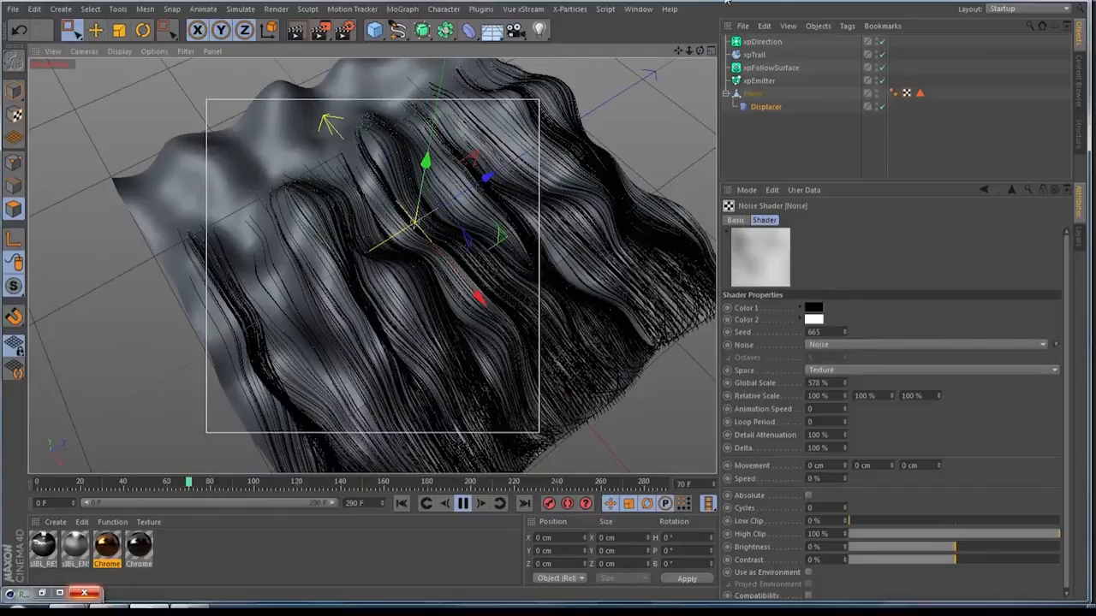
left_click(463, 505)
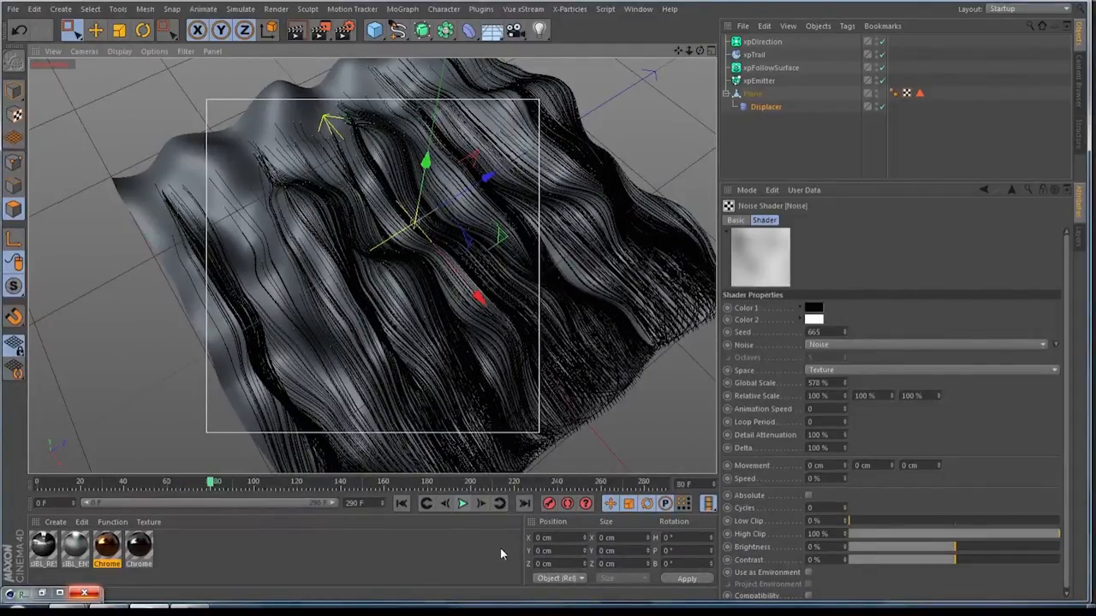
- Review the xpEmitter's emission settings, such as birthrate and speed, and deselect the emitter
left_click(777, 81)
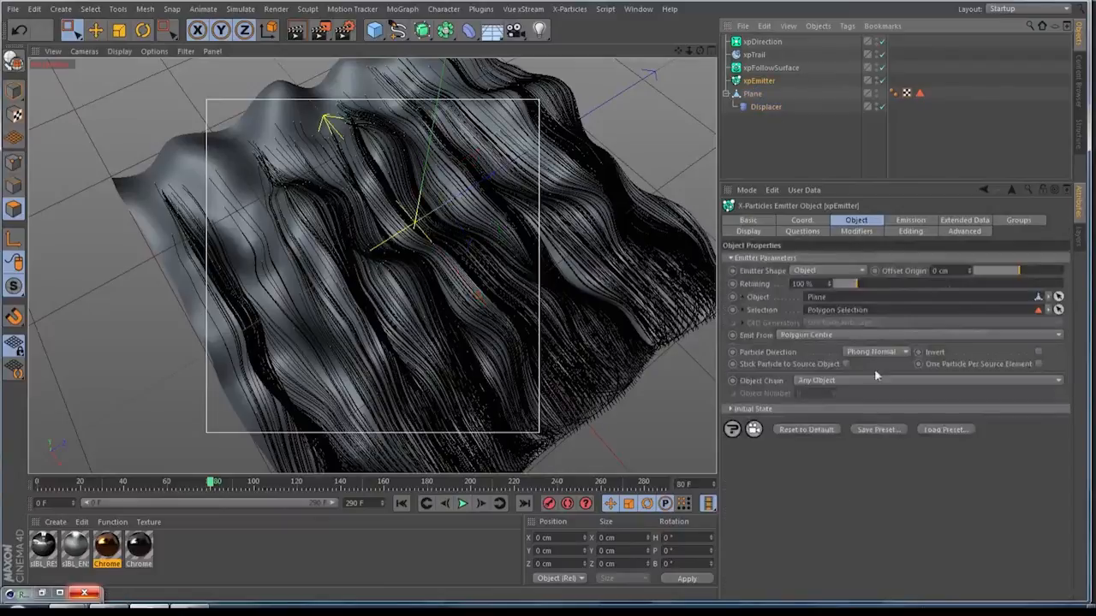
left_click(908, 220)
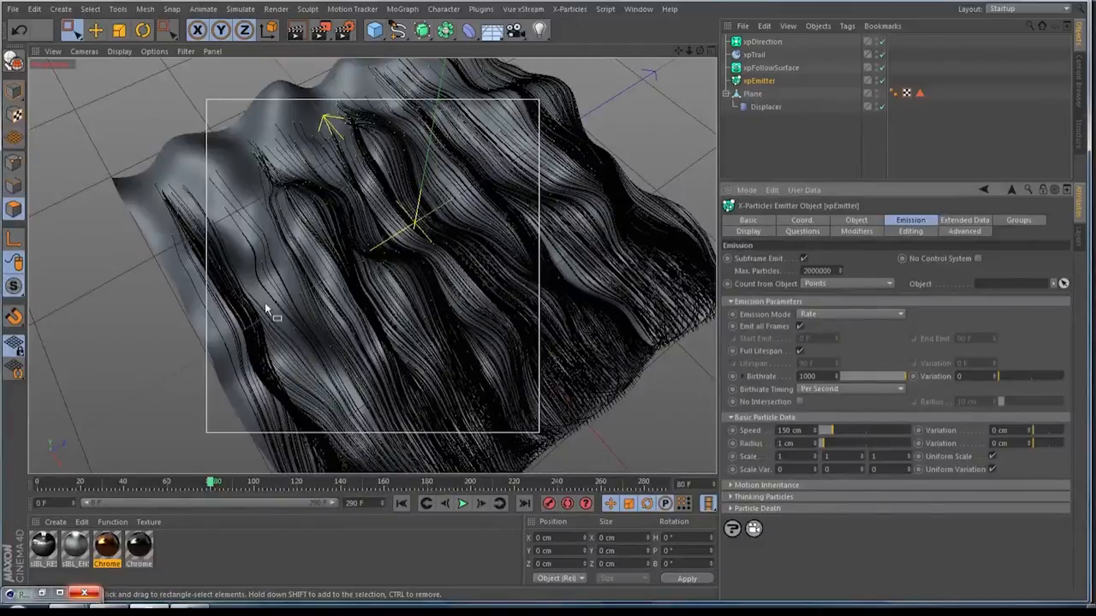
left_click(772, 152)
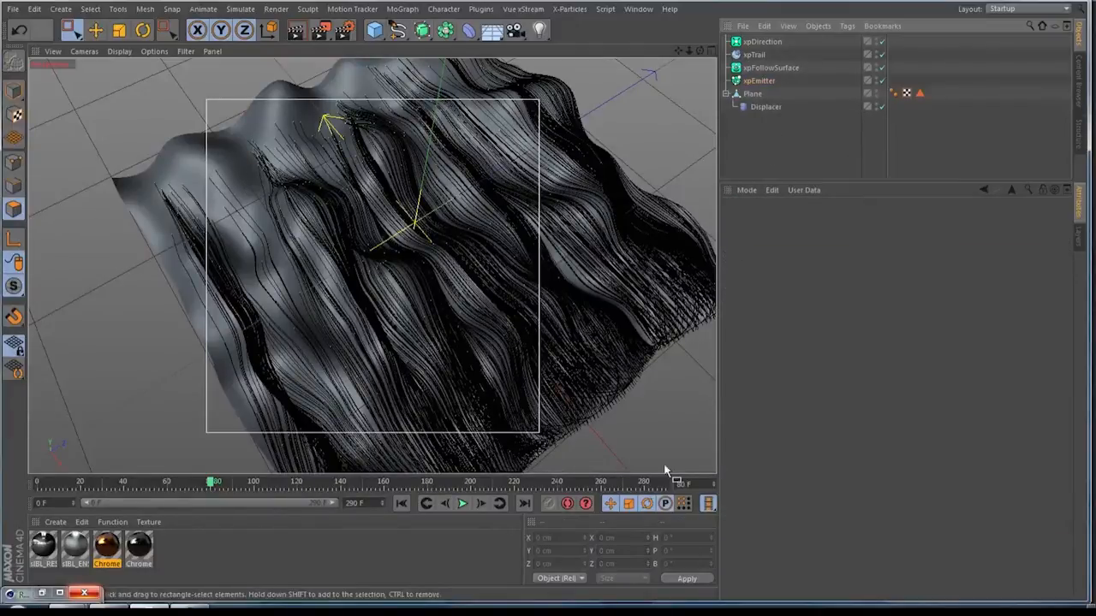
- Create a Hair Material and assign it to the xpTrail object
left_click(56, 524)
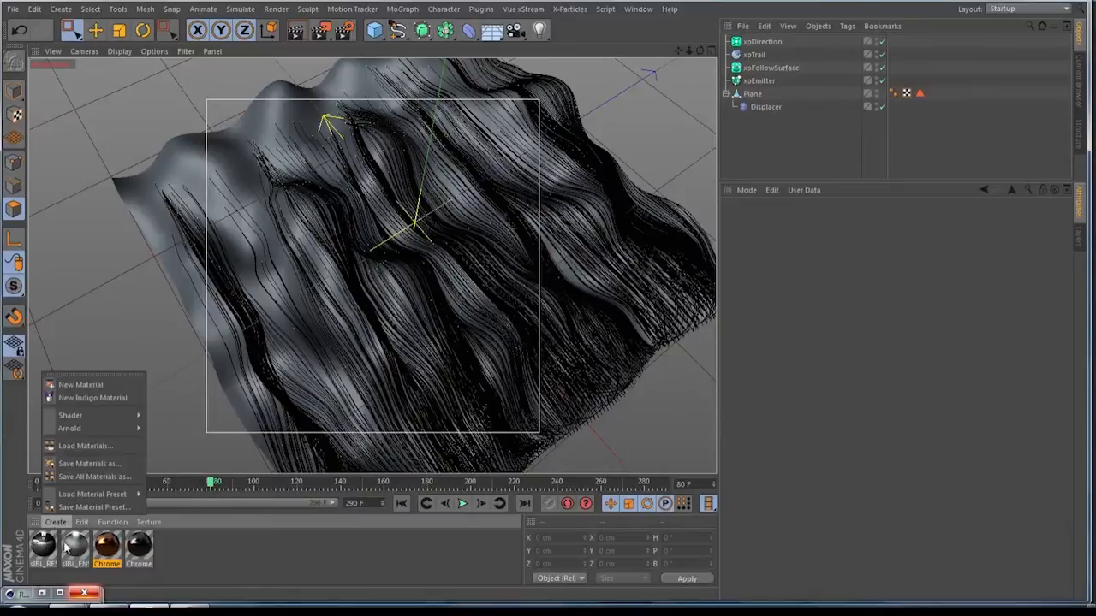
mouse_move(102, 415)
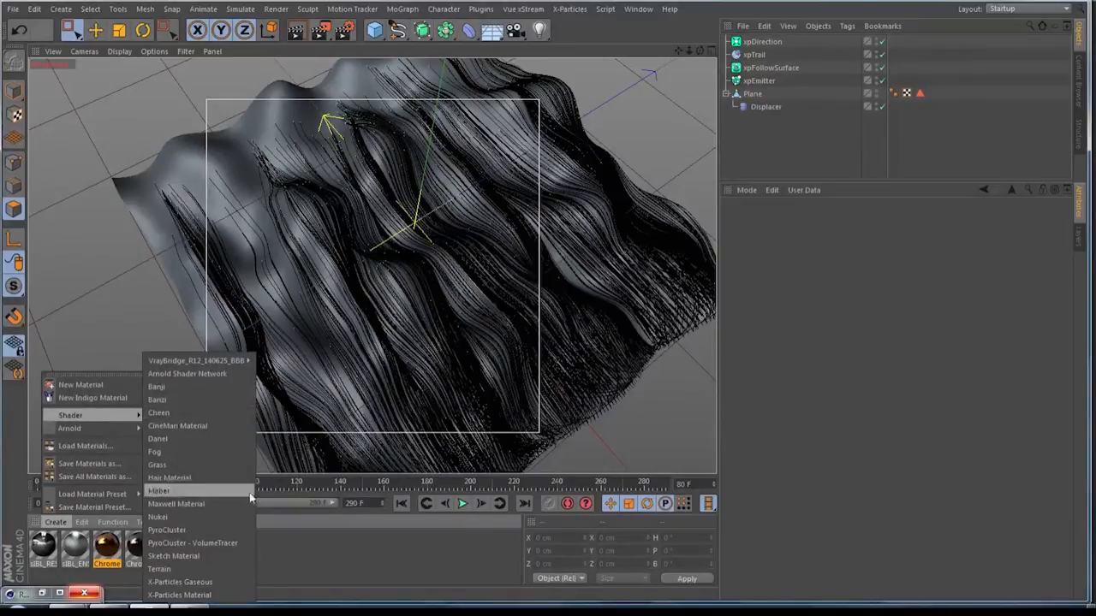
left_click(181, 477)
left_click_drag(45, 548, 755, 57)
- Convert the xpTrail's current state to an object and delete the xpTrail tag from the resulting spline
right_click(753, 56)
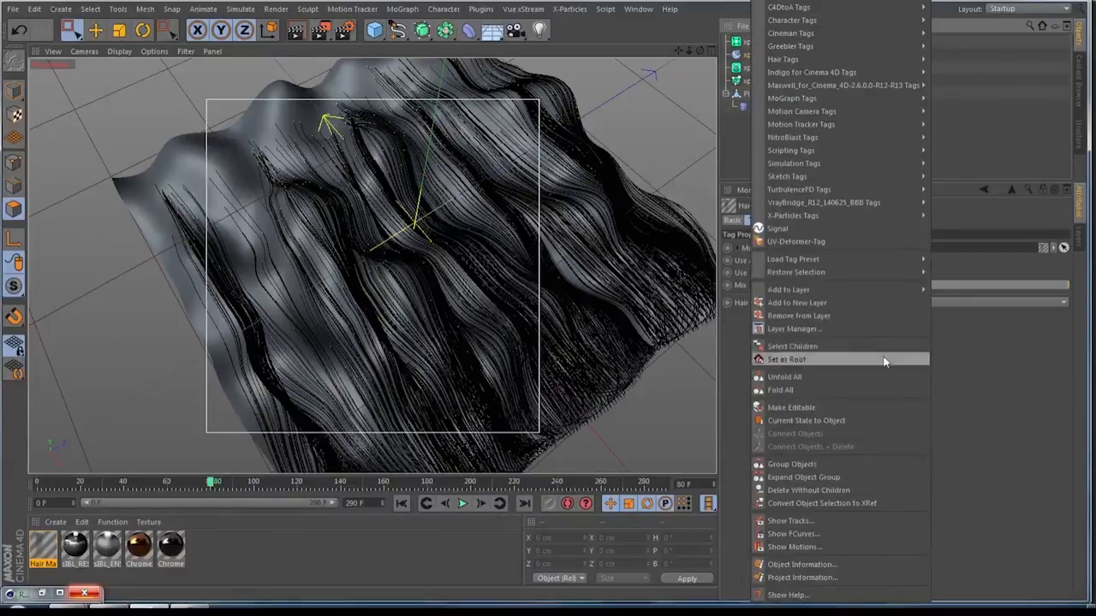
left_click(798, 421)
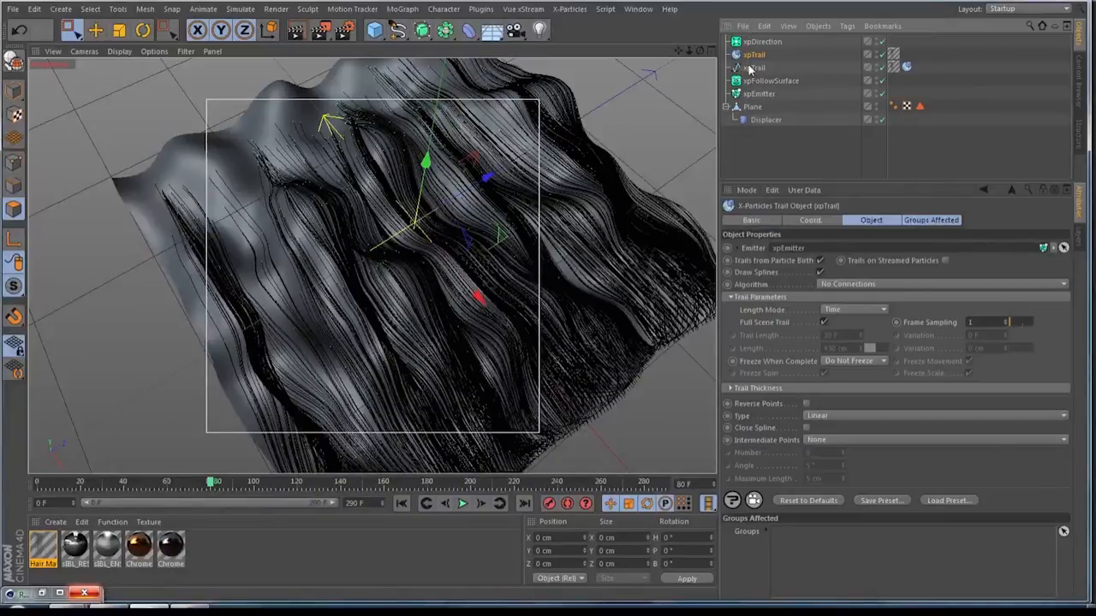
left_click(907, 67)
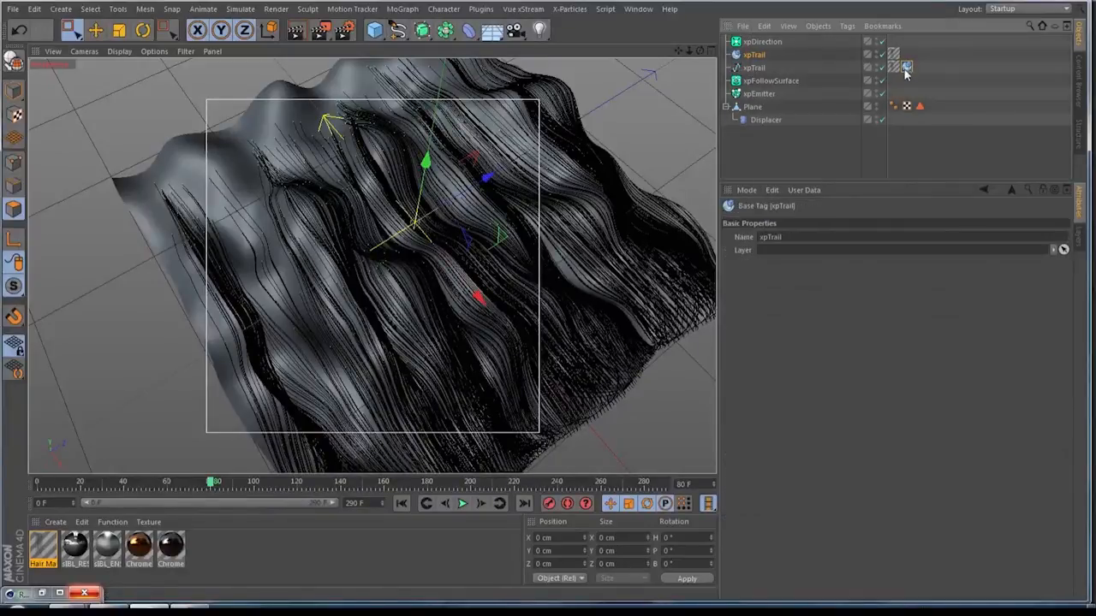
key("Delete")
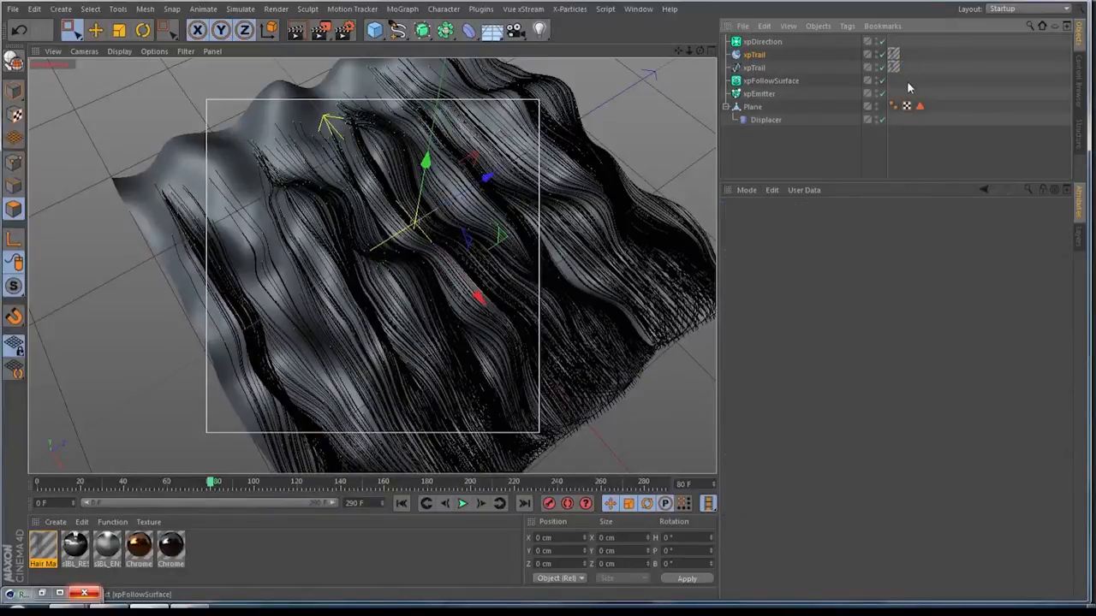
- Delete the xpDirection, original xpTrail, xpFollowSurface and xpEmitter objects, keeping only the converted trail spline and the Plane
left_click(758, 93)
left_click(759, 81, "ctrl")
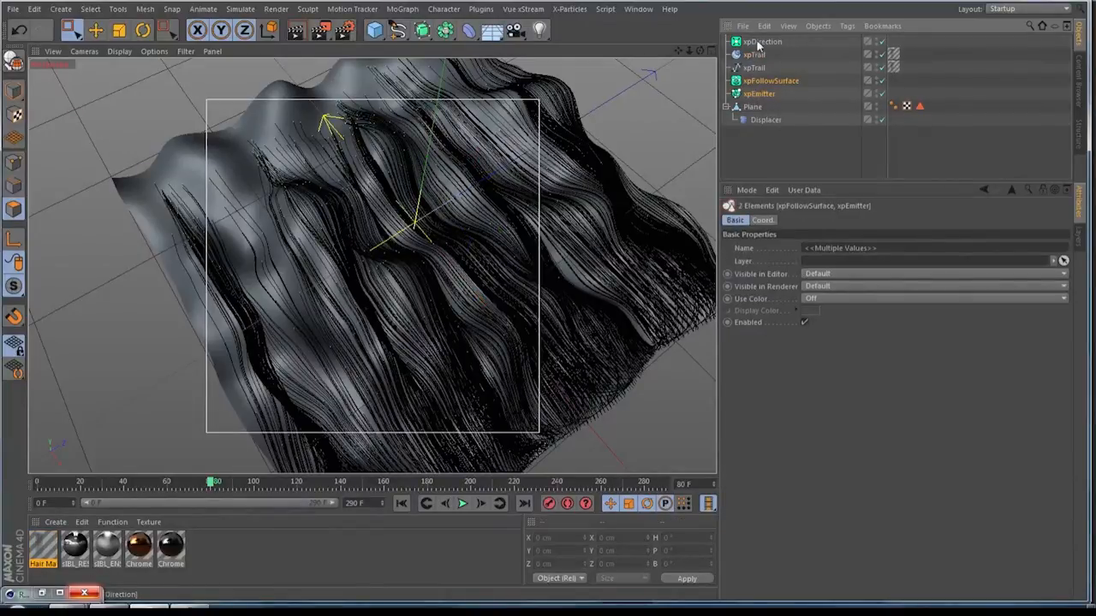
left_click(758, 42, "ctrl")
left_click(753, 55, "ctrl")
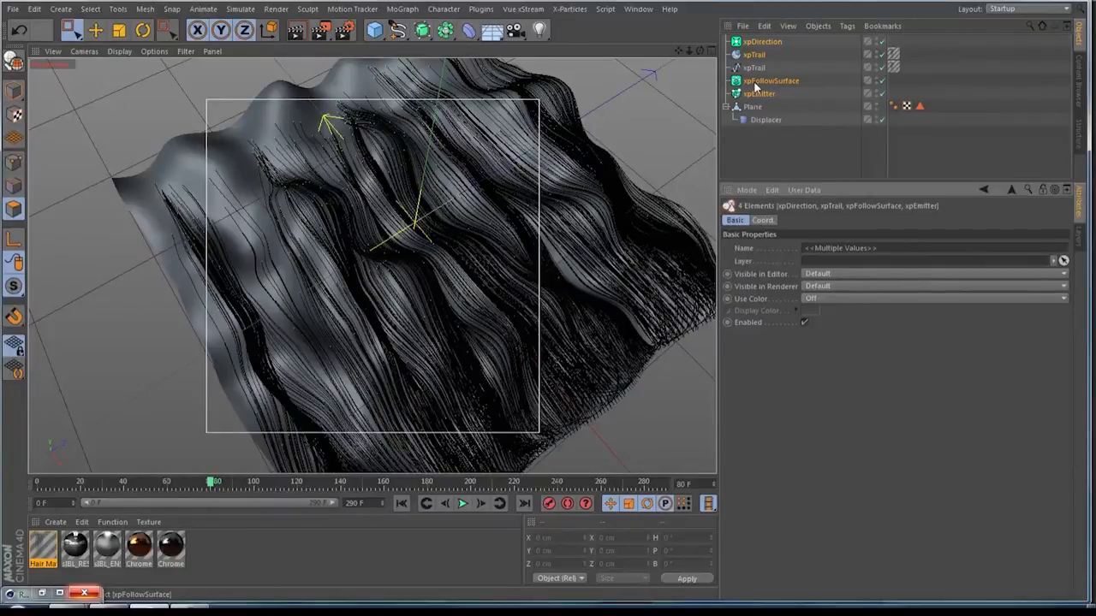
key("Delete")
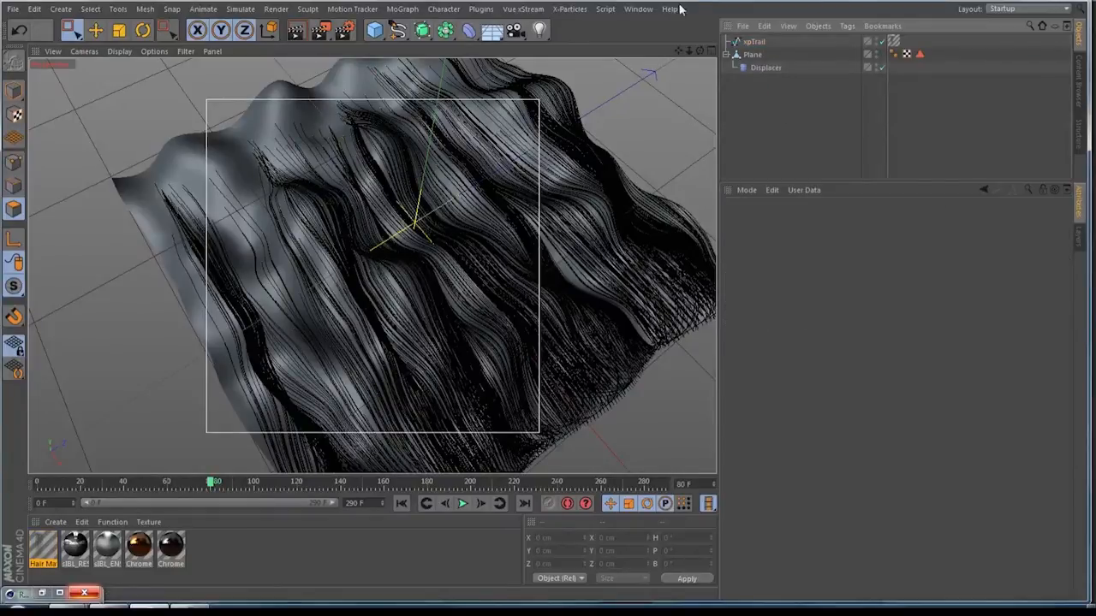
- Open the hair material for editing and set its root thickness to 0.5 cm
left_click_drag(678, 51, 632, 47)
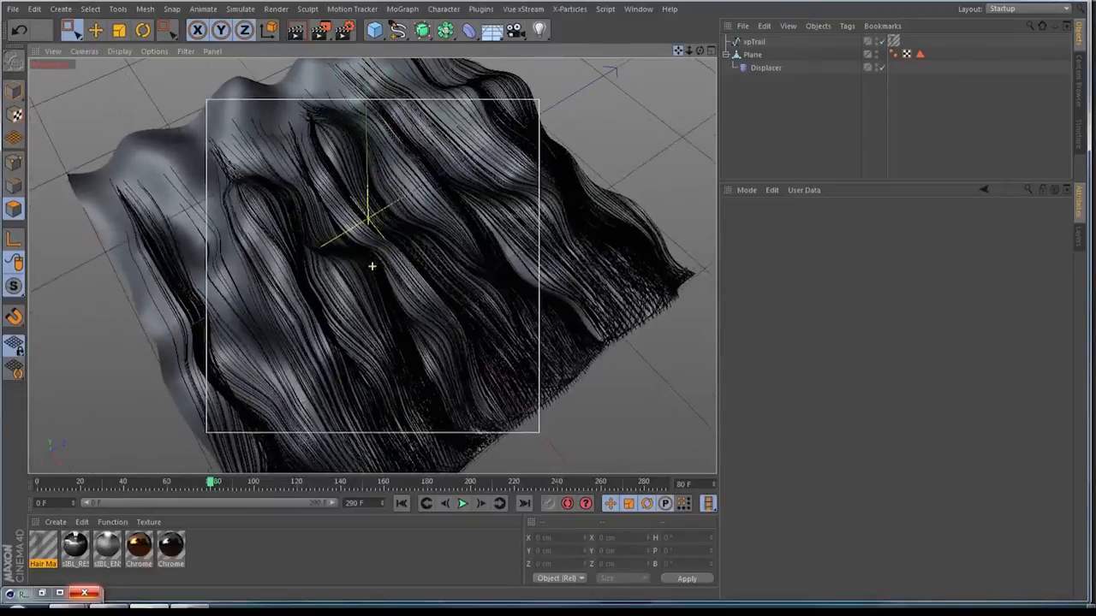
left_click_drag(701, 53, 653, 40)
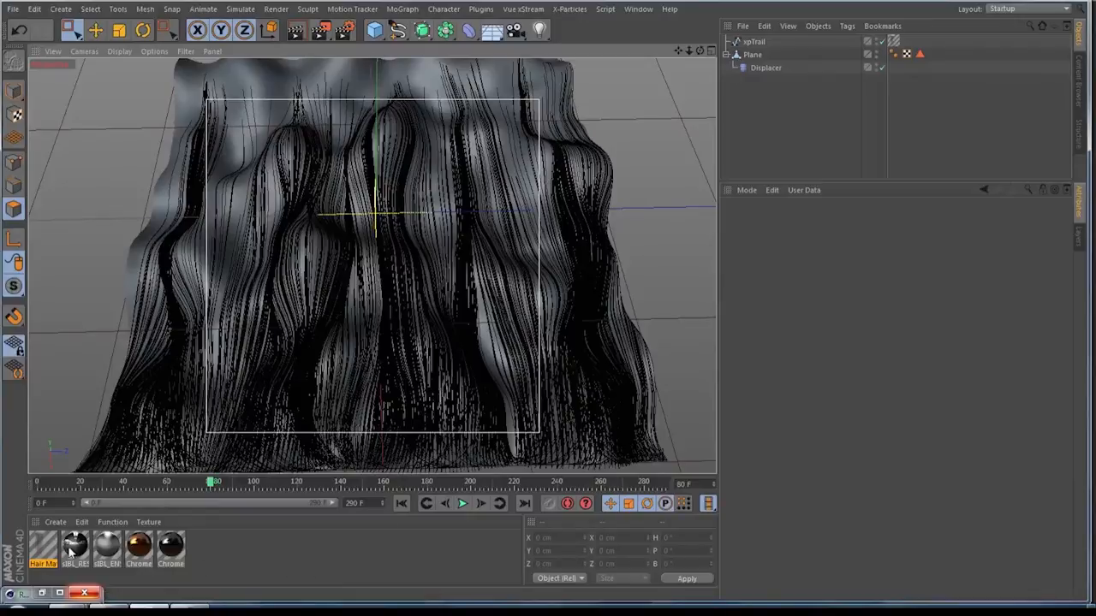
double_click(34, 554)
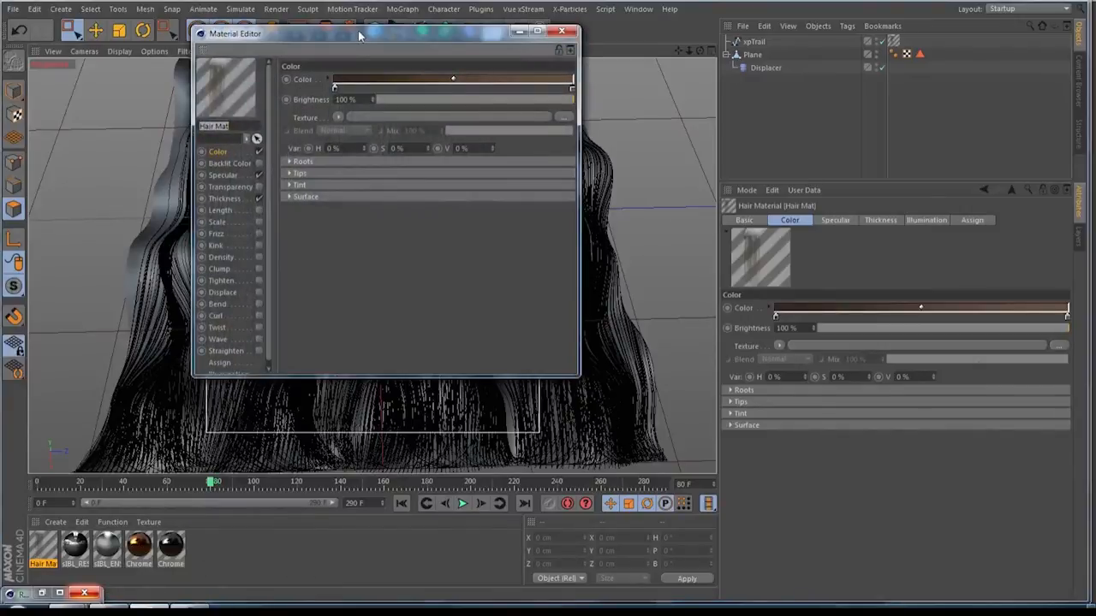
left_click_drag(361, 36, 611, 51)
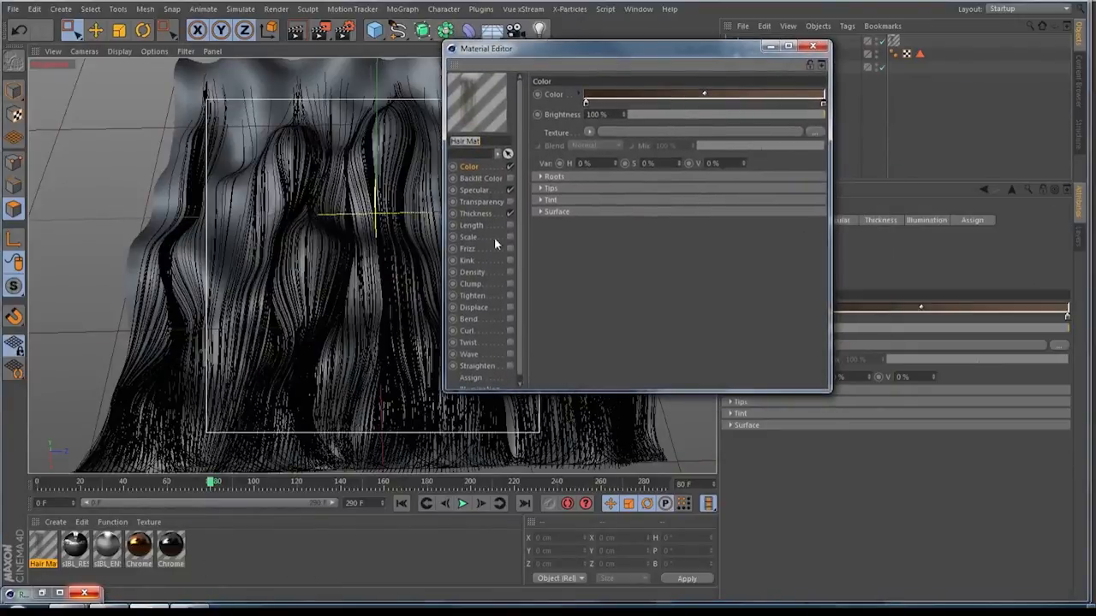
left_click(473, 213)
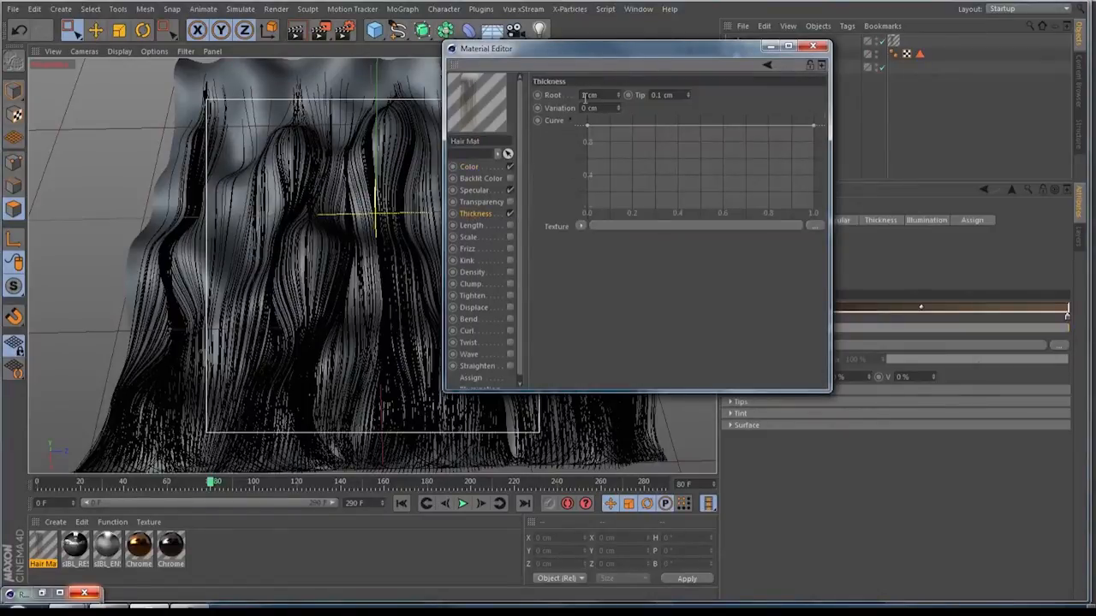
key("BackSpace")
type("0.5")
- Set the start colour of the hair material's colour gradient to purple, hue 282°, saturation about 66% and value 100%
left_click(466, 168)
double_click(587, 101)
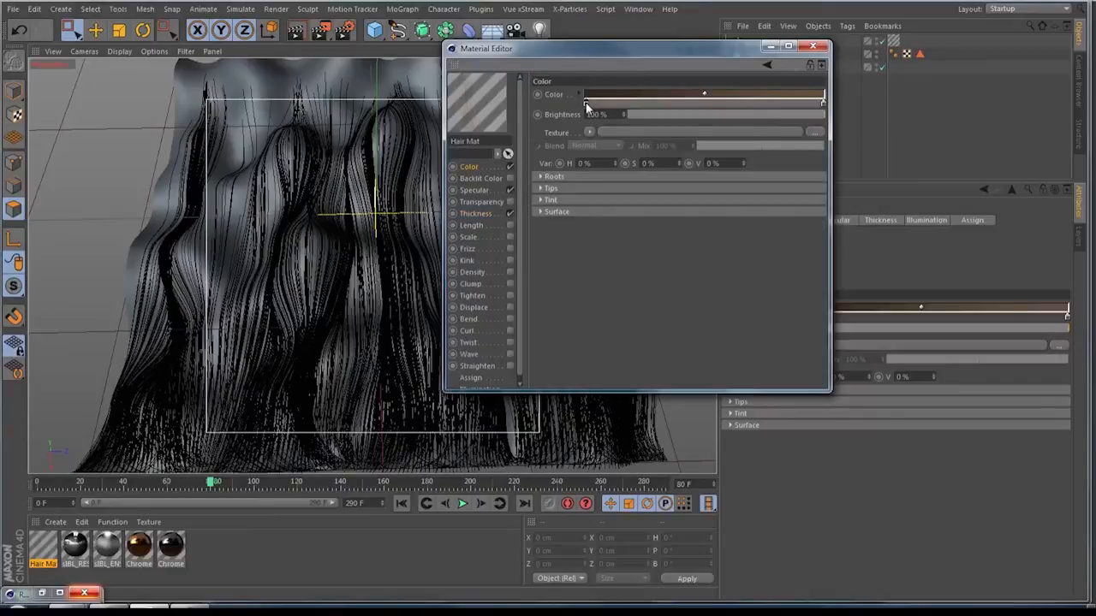
left_click(649, 56)
left_click_drag(570, 82, 567, 54)
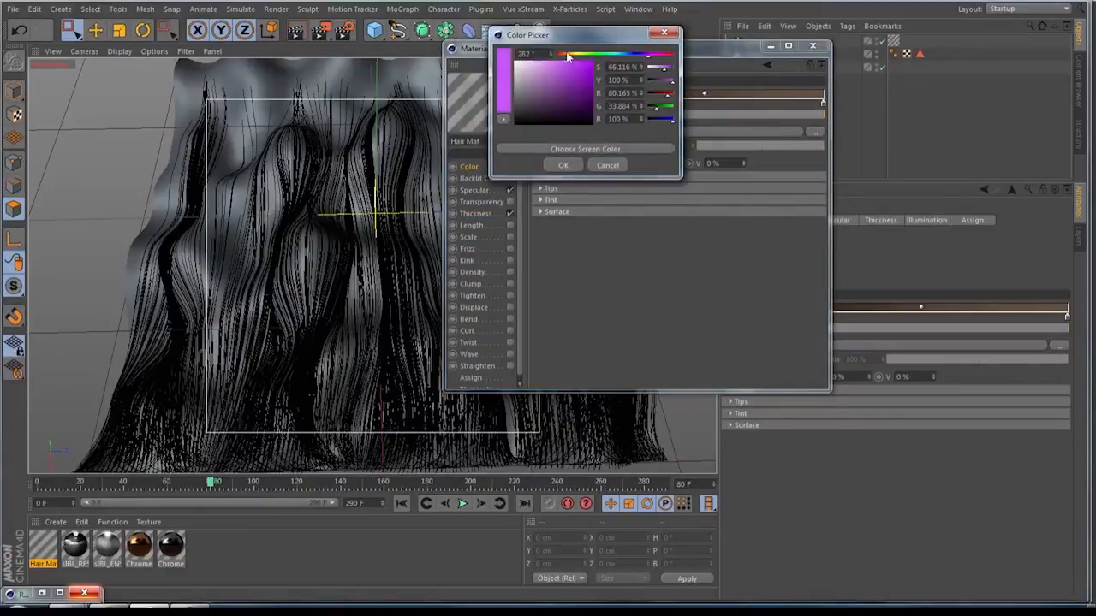
left_click(562, 166)
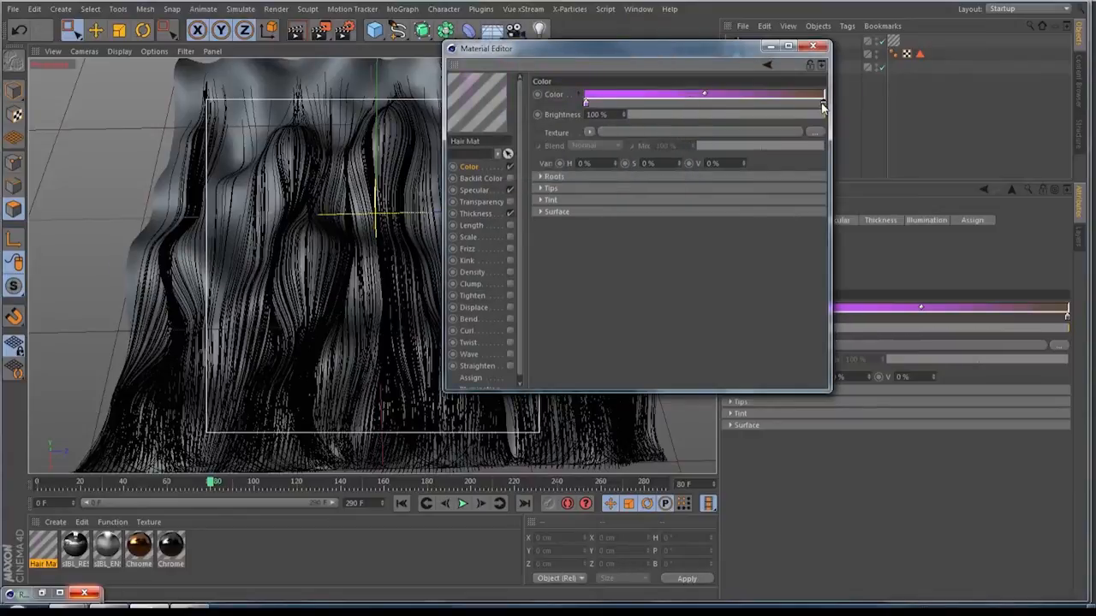
- Set the end colour of the hair gradient to turquoise, hue 168°, saturation about 60% and value about 98%, and finish editing the material
double_click(824, 103)
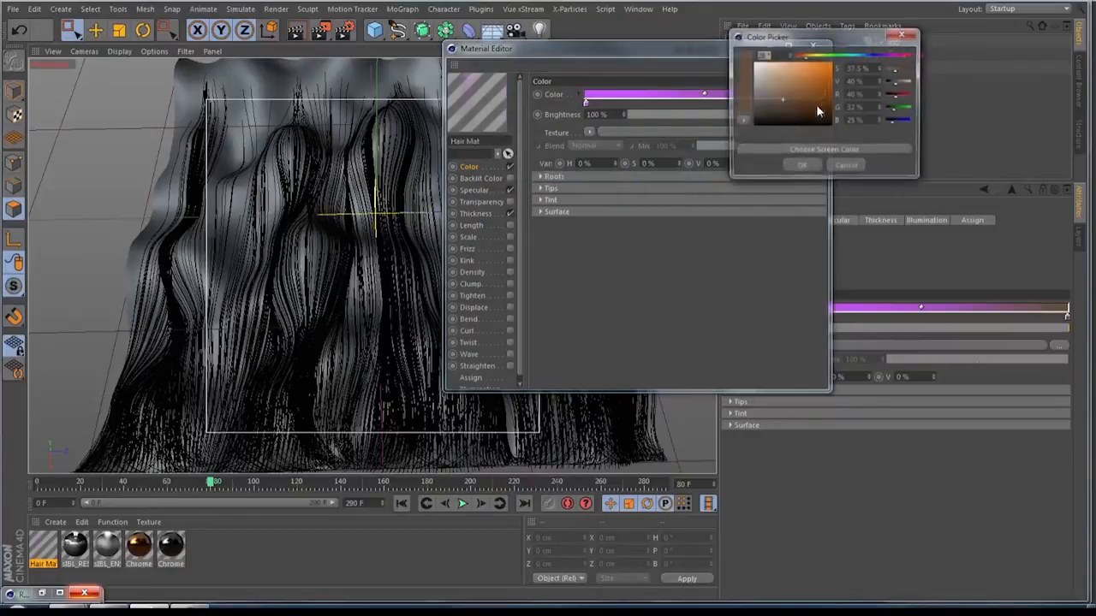
left_click(856, 56)
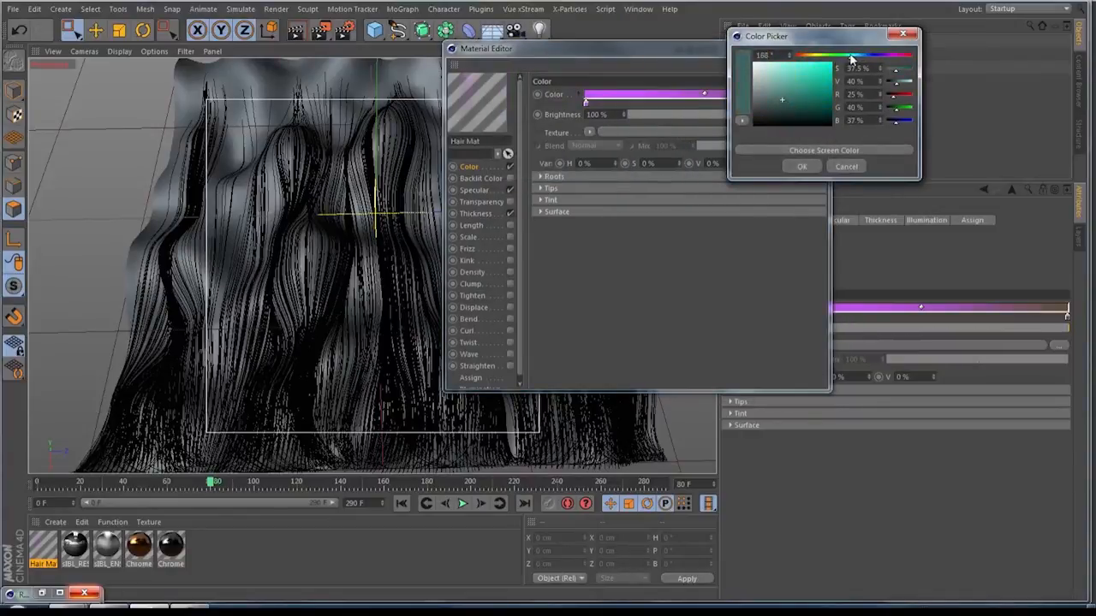
left_click(800, 63)
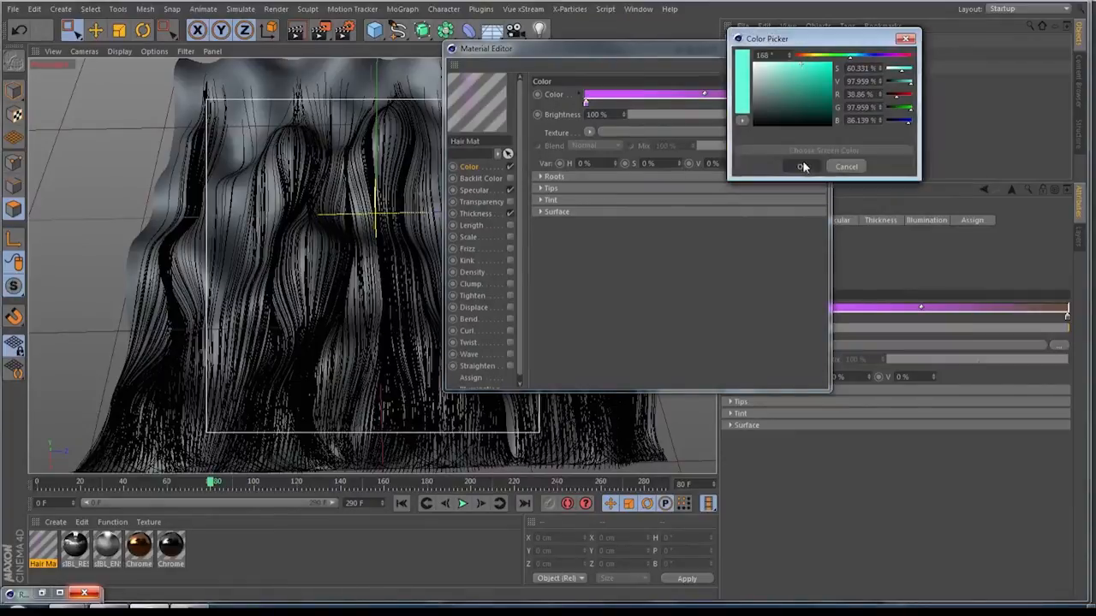
left_click(802, 167)
left_click(814, 45)
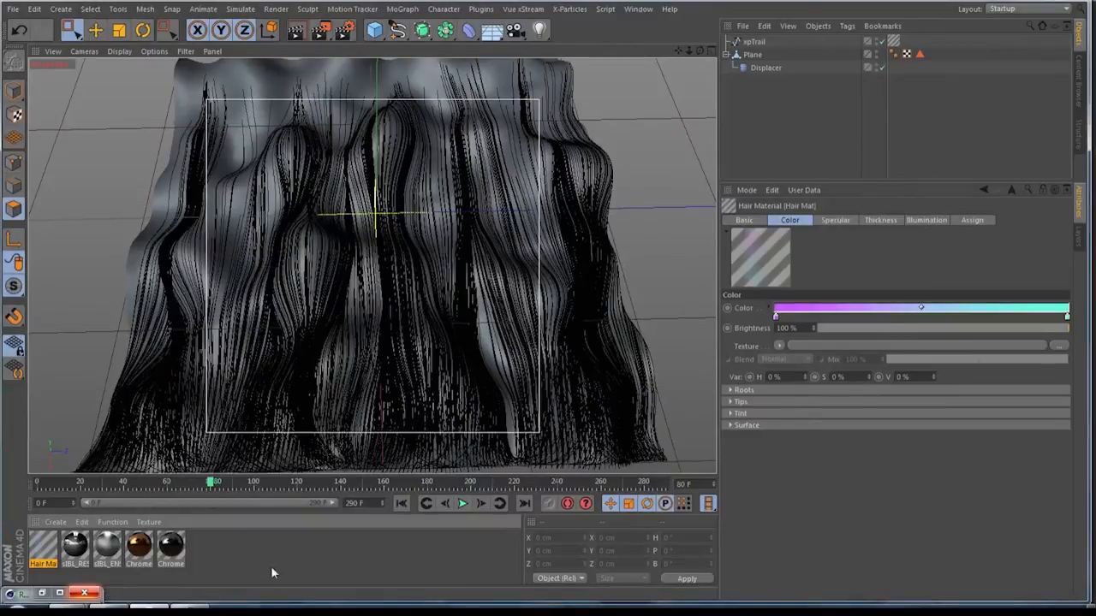
- Create a new standard material and set its colour to turquoise, RGB 42, 255, 226
double_click(231, 544)
double_click(41, 548)
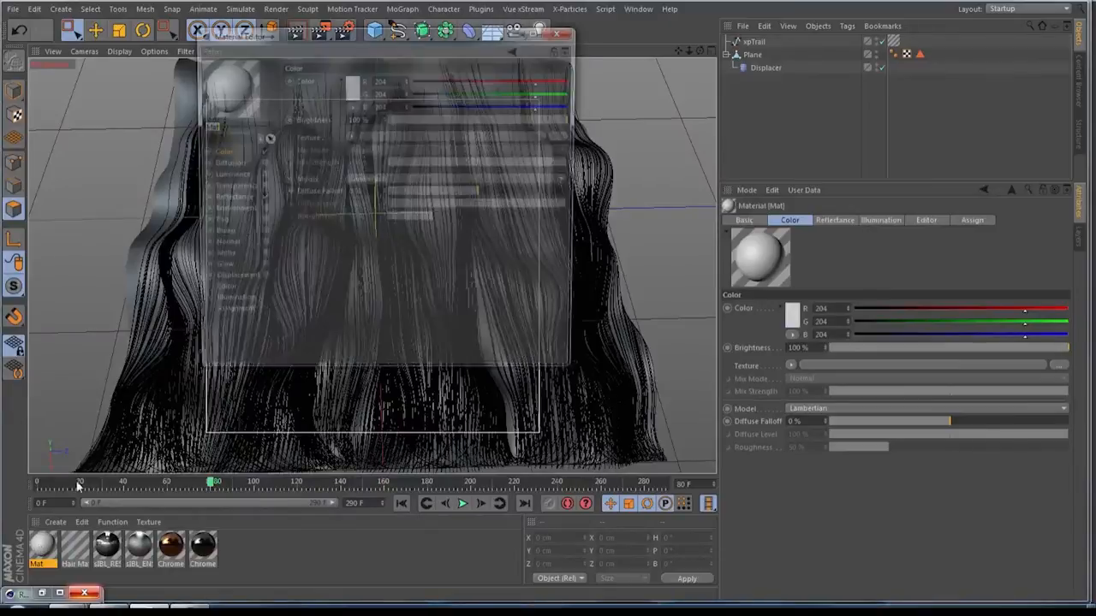
left_click(353, 87)
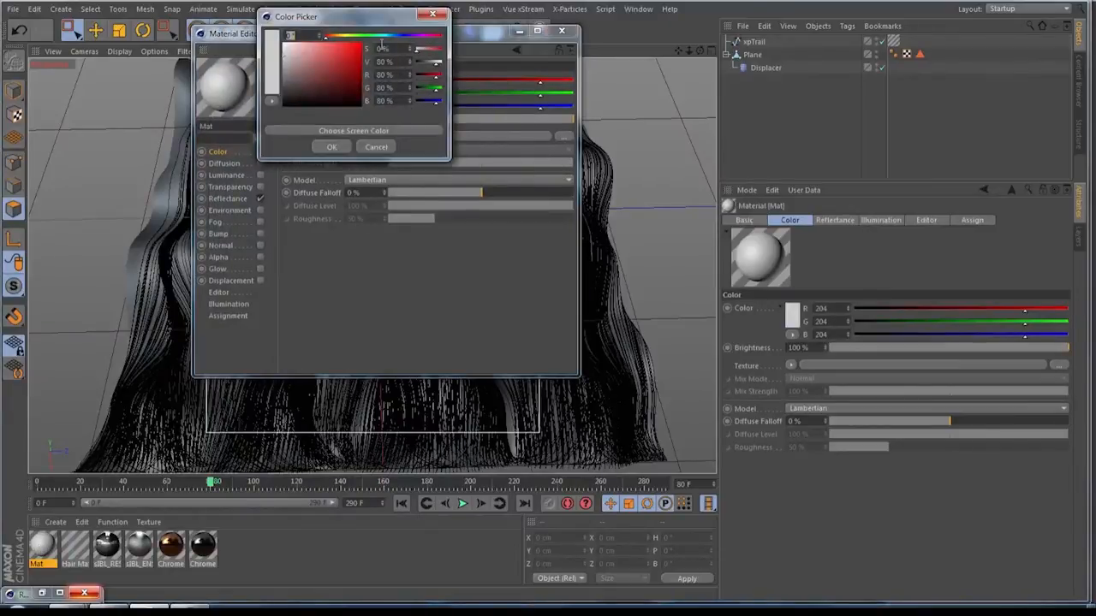
left_click_drag(394, 40, 384, 41)
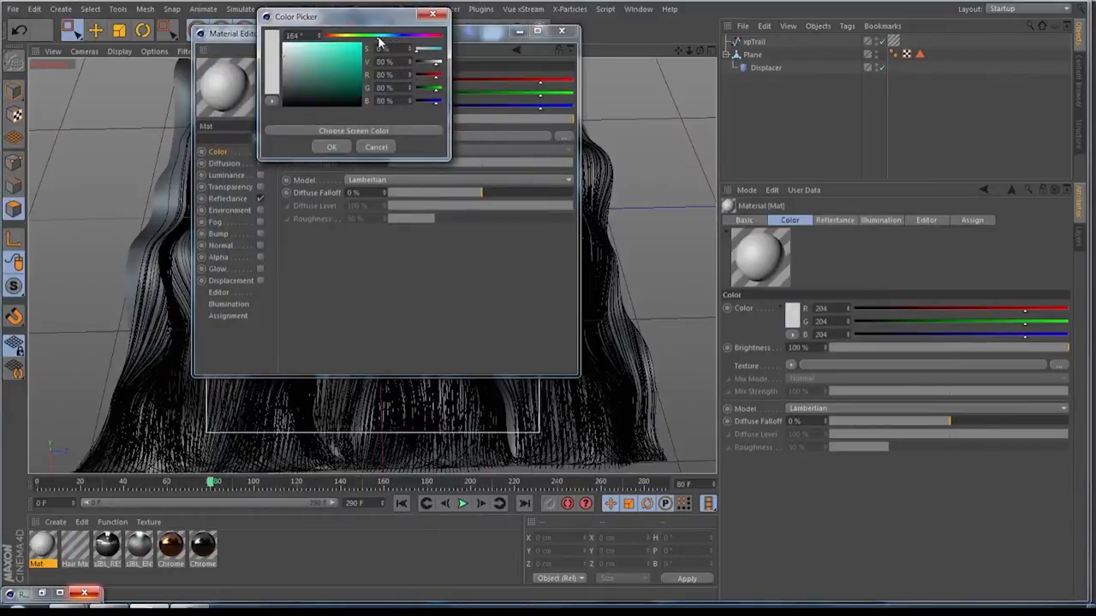
left_click_drag(328, 72, 346, 36)
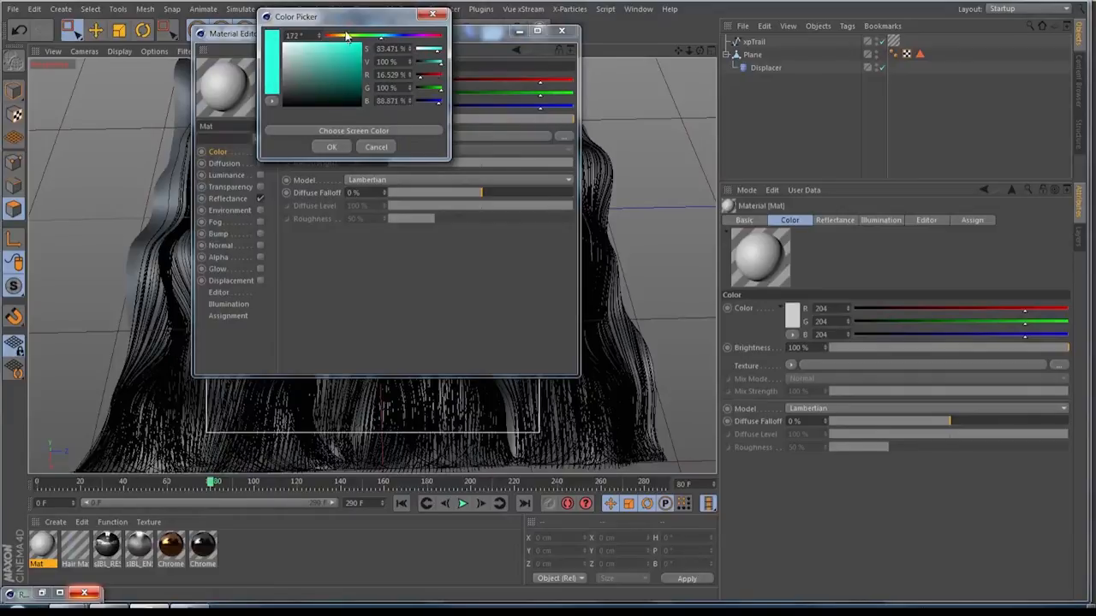
left_click(333, 147)
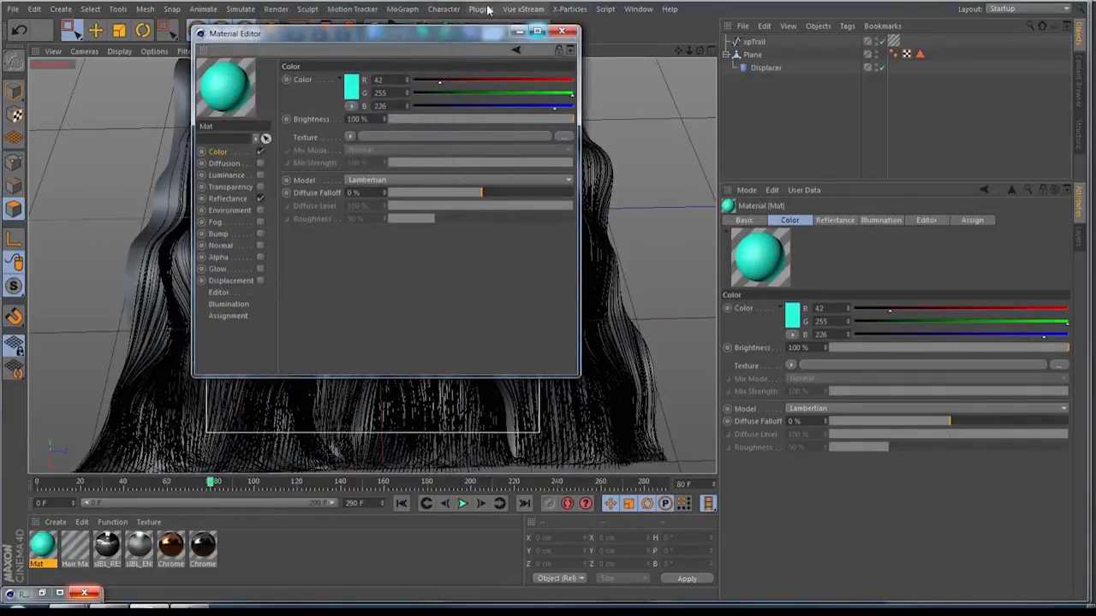
- Add a TopCoat Lacquer layer to the turquoise material and apply the material to the Plane
left_click(481, 11)
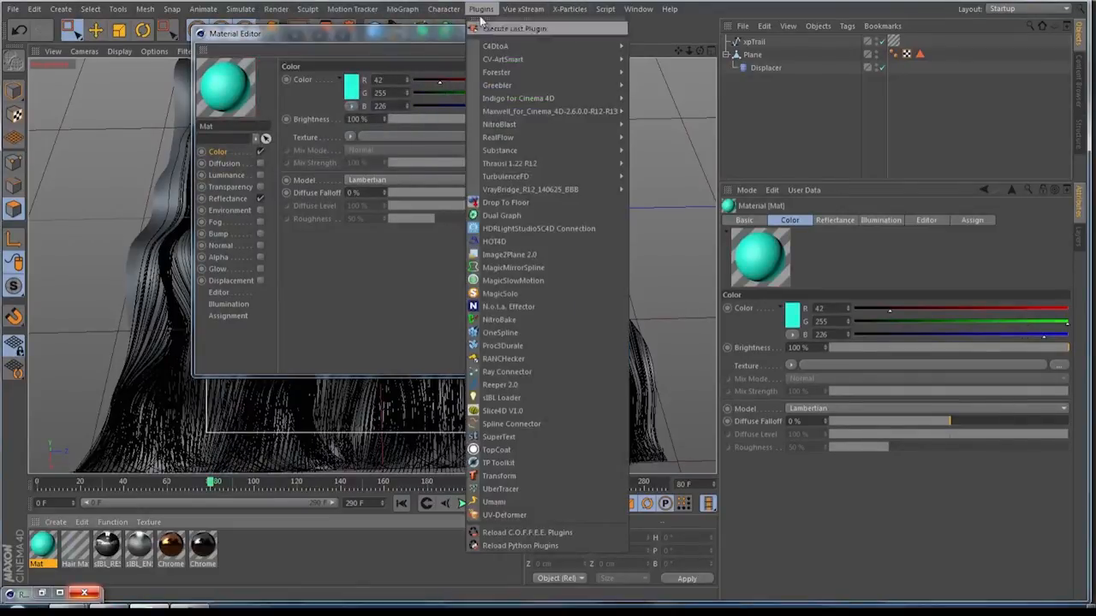
left_click(492, 451)
left_click(514, 206)
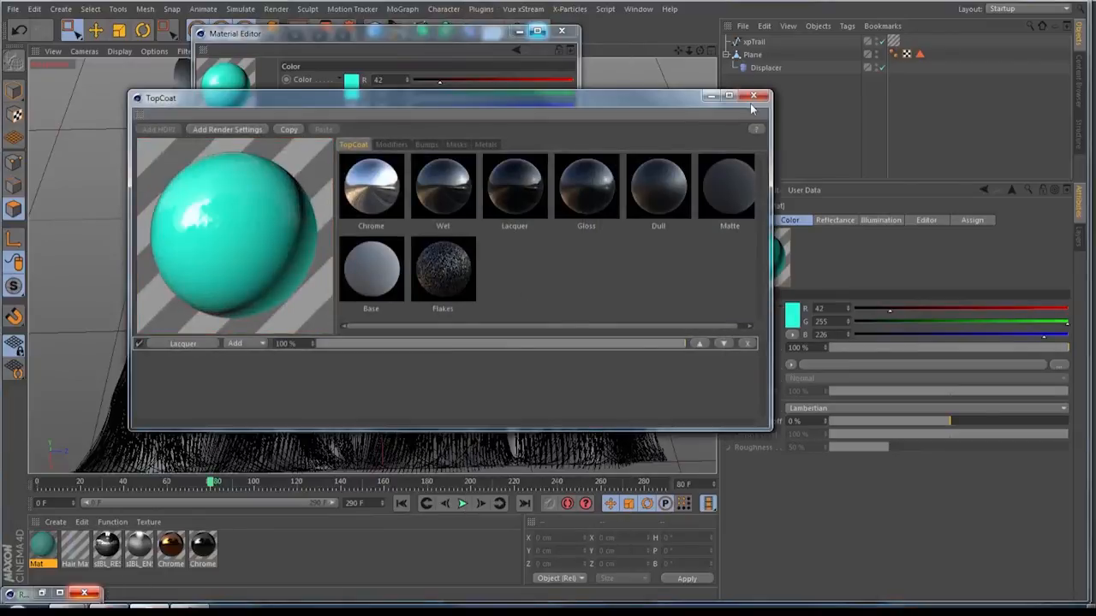
left_click(753, 102)
left_click(562, 31)
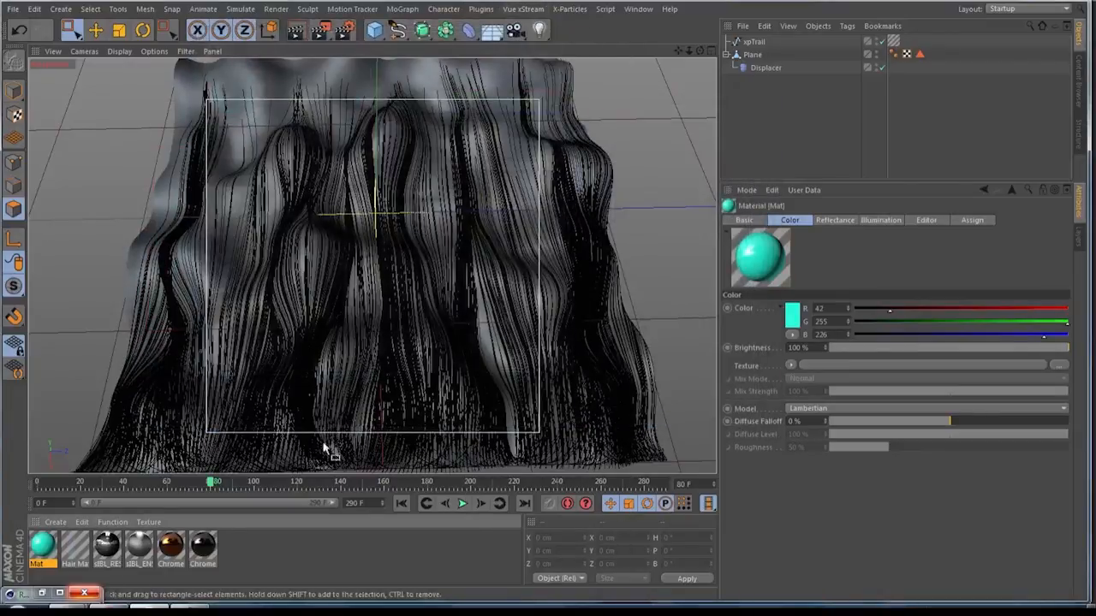
left_click_drag(50, 561, 751, 56)
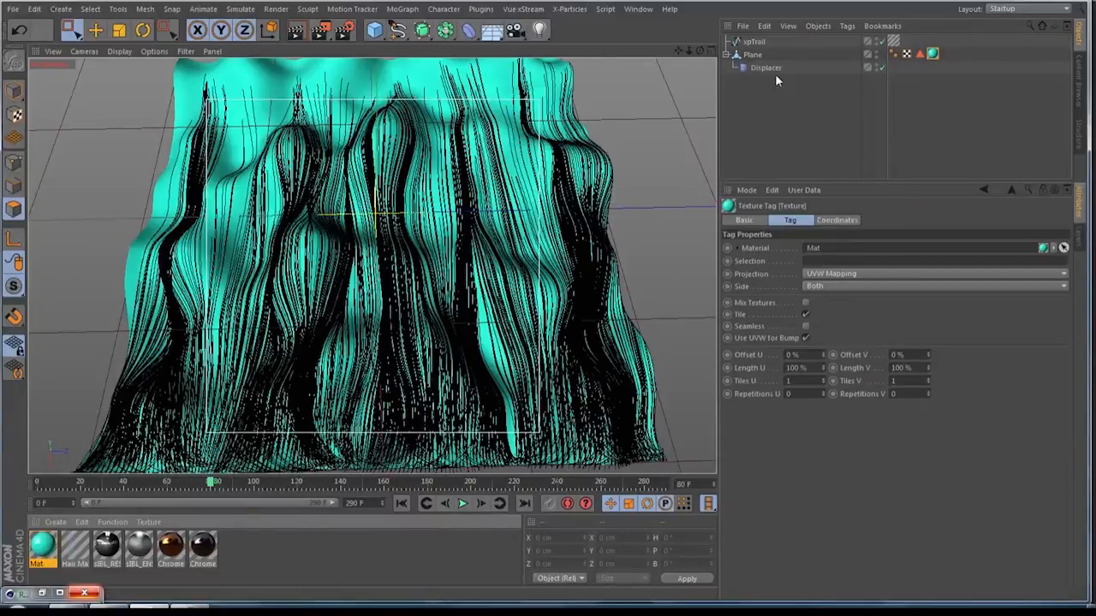
left_click(792, 135)
- Add a light above and to one side of the plane and set its falloff to Inverse Square Clamped
left_click_drag(685, 51, 687, 51)
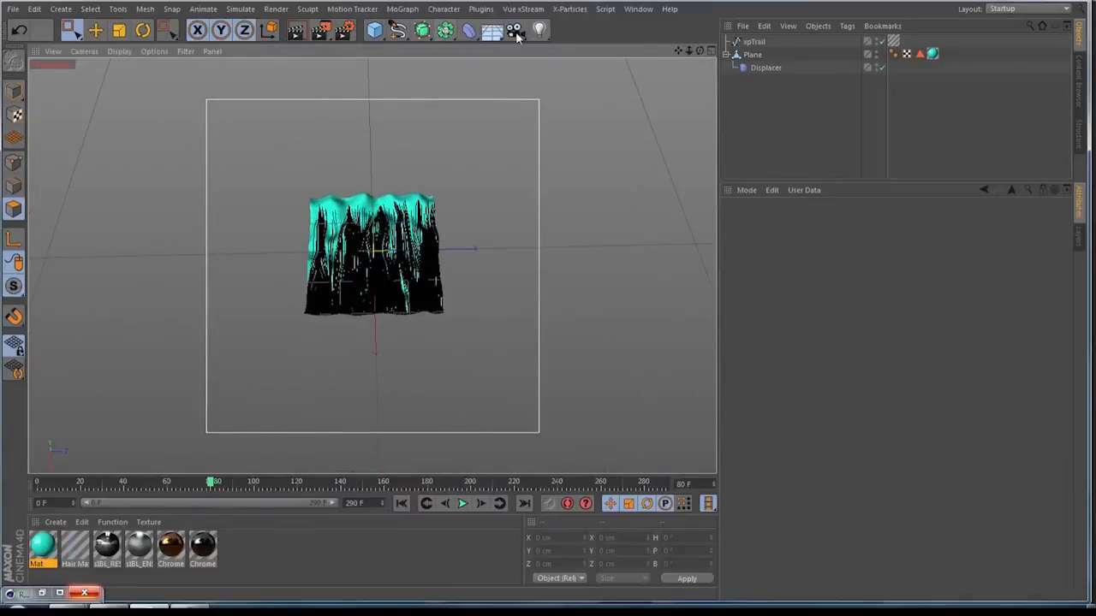
left_click_drag(539, 29, 582, 47)
left_click_drag(473, 250, 604, 262)
left_click_drag(537, 343, 518, 235)
left_click_drag(536, 89, 566, 17)
left_click(880, 221)
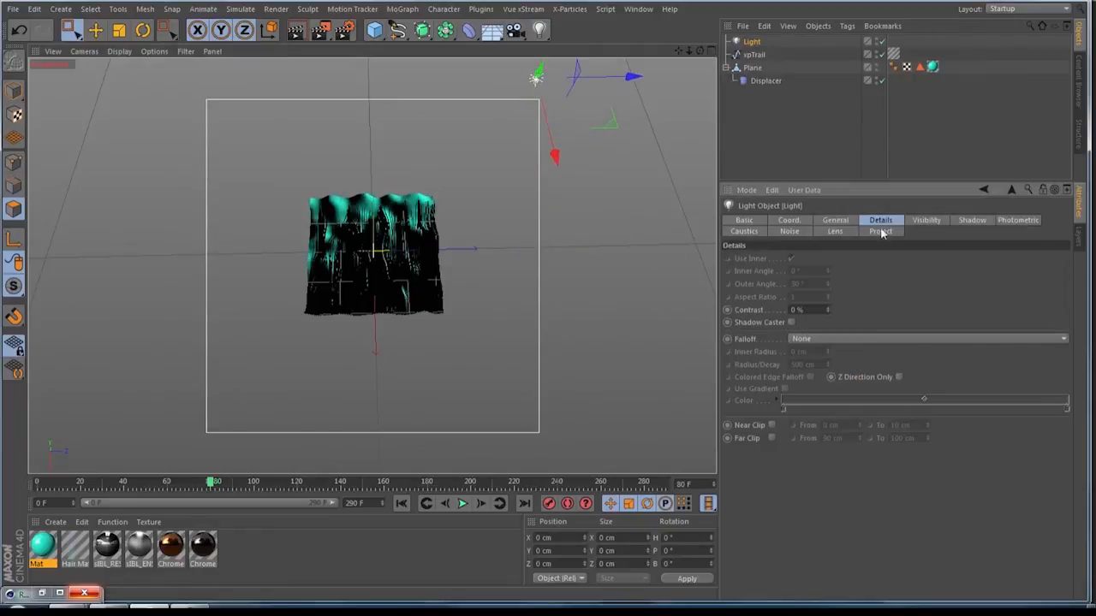
left_click(826, 346)
left_click(824, 409)
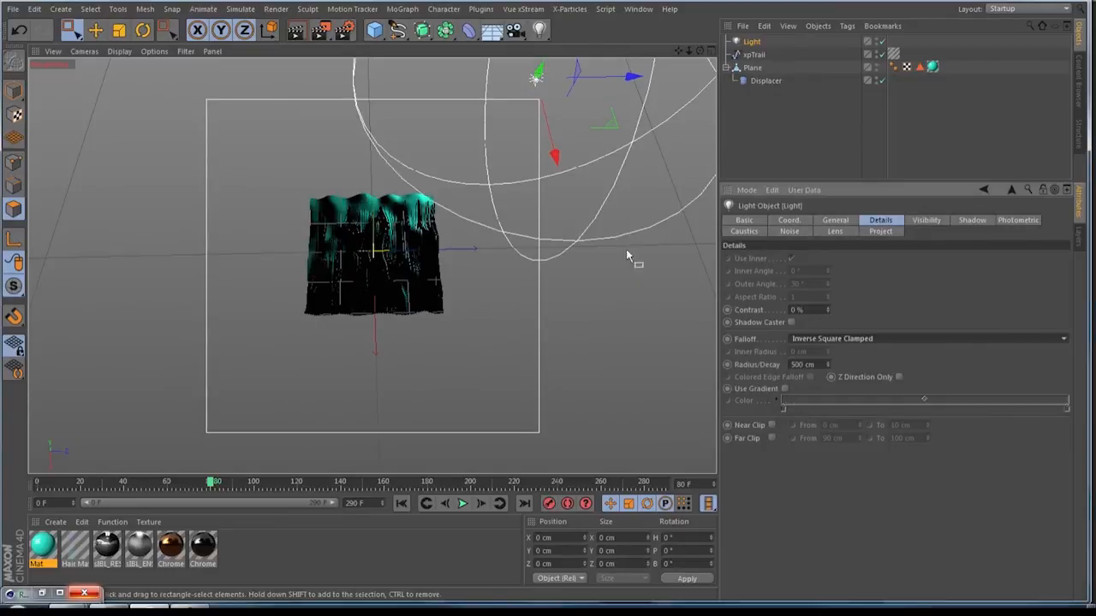
- Move the light closer to the plane and place a duplicate of it lower down on the plane's opposite side
left_click_drag(633, 78, 499, 205)
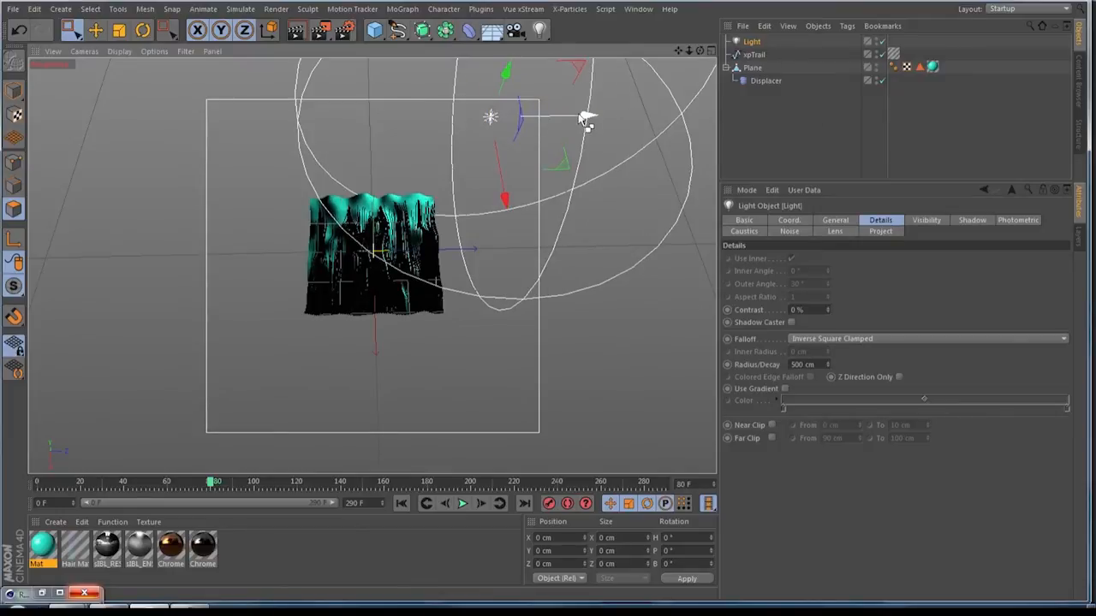
left_click_drag(317, 122, 363, 119, "ctrl")
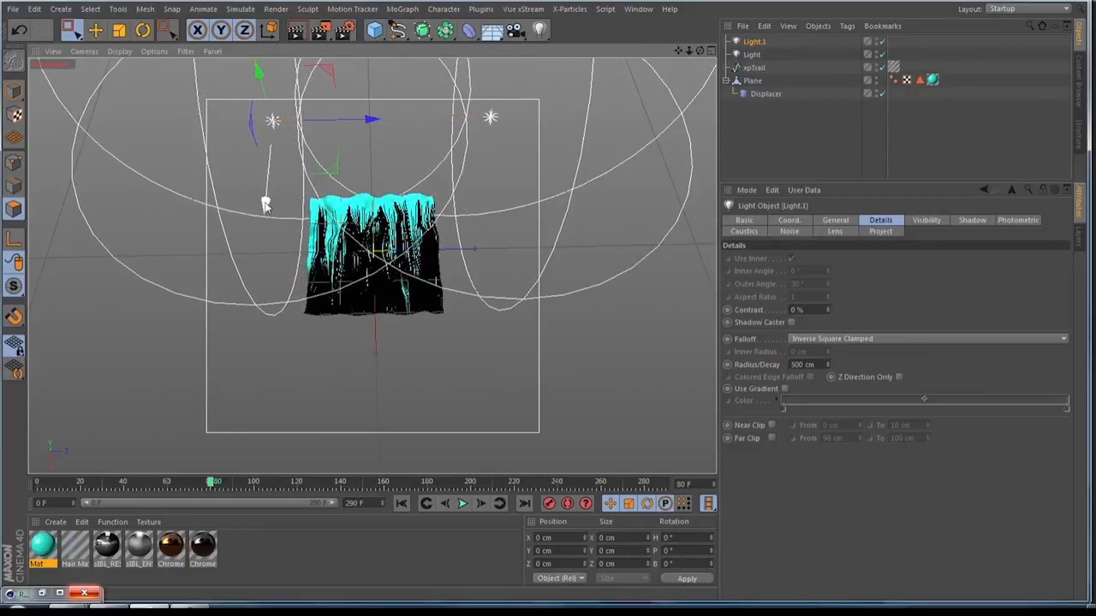
left_click_drag(262, 201, 270, 404)
- Set the shadow type of both lights to Shadow Maps (Soft)
left_click(754, 55, "shift")
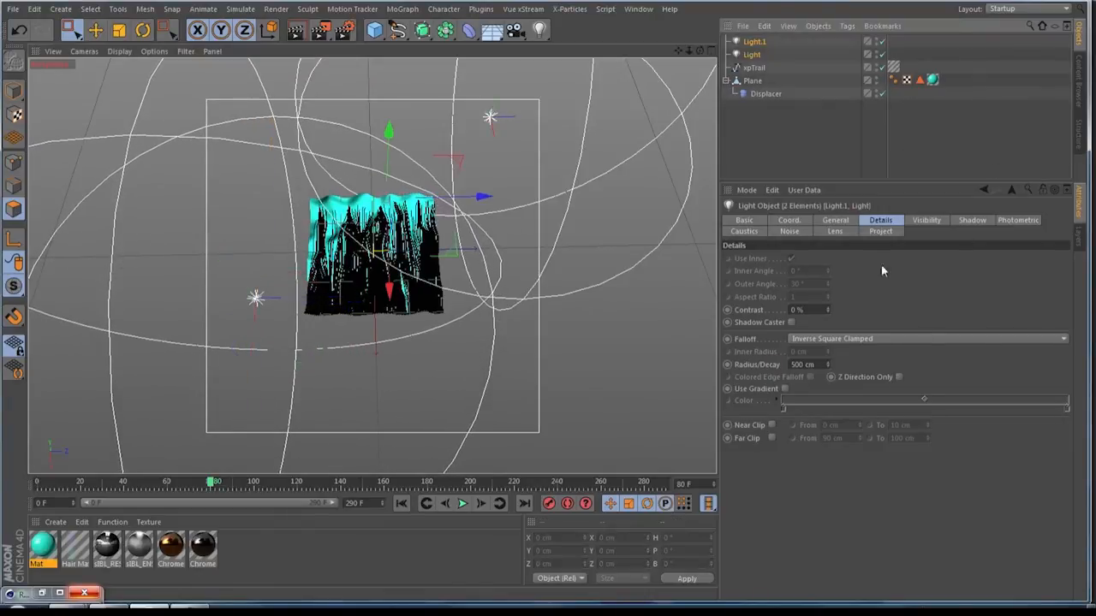
left_click(835, 220)
left_click(805, 322)
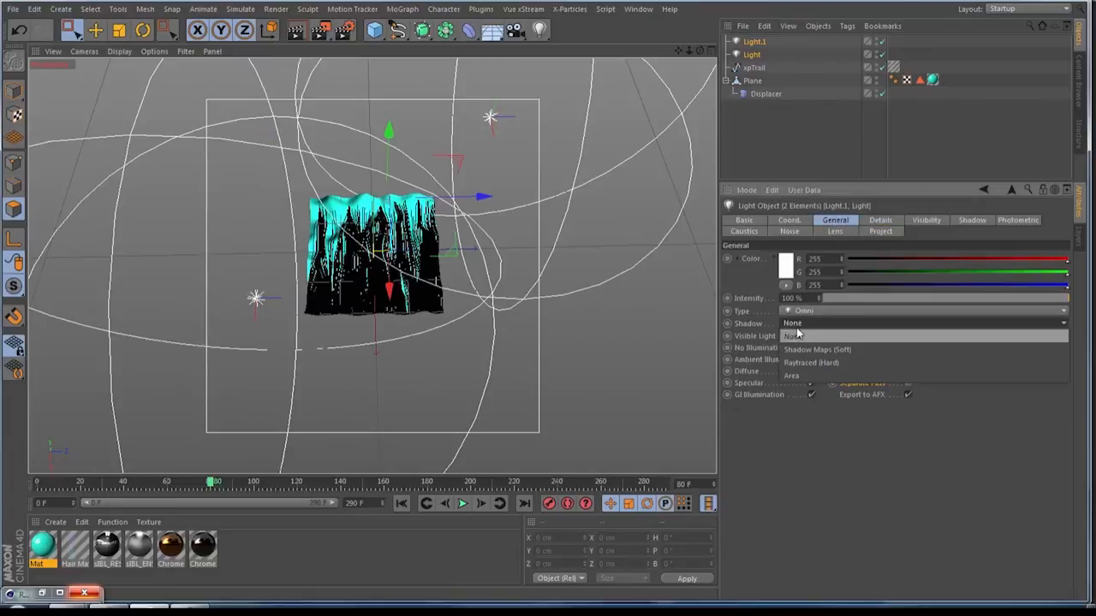
left_click(815, 349)
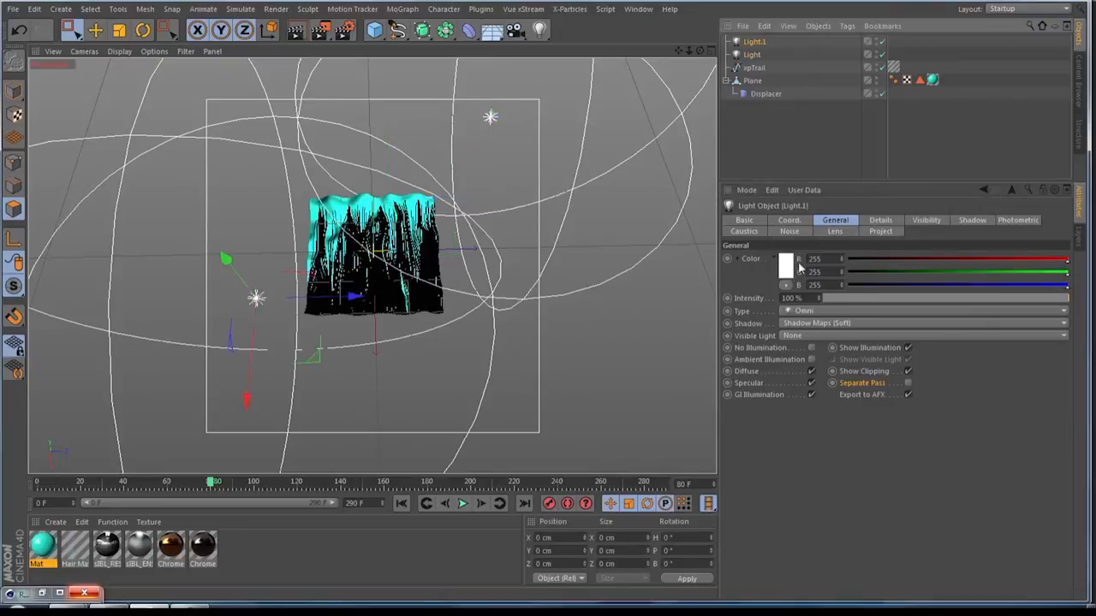
- Tint the duplicate light pale orange, RGB 255, 216, 191, and set its intensity to 70%
left_click(786, 272)
left_click_drag(779, 236, 739, 221)
left_click(768, 216)
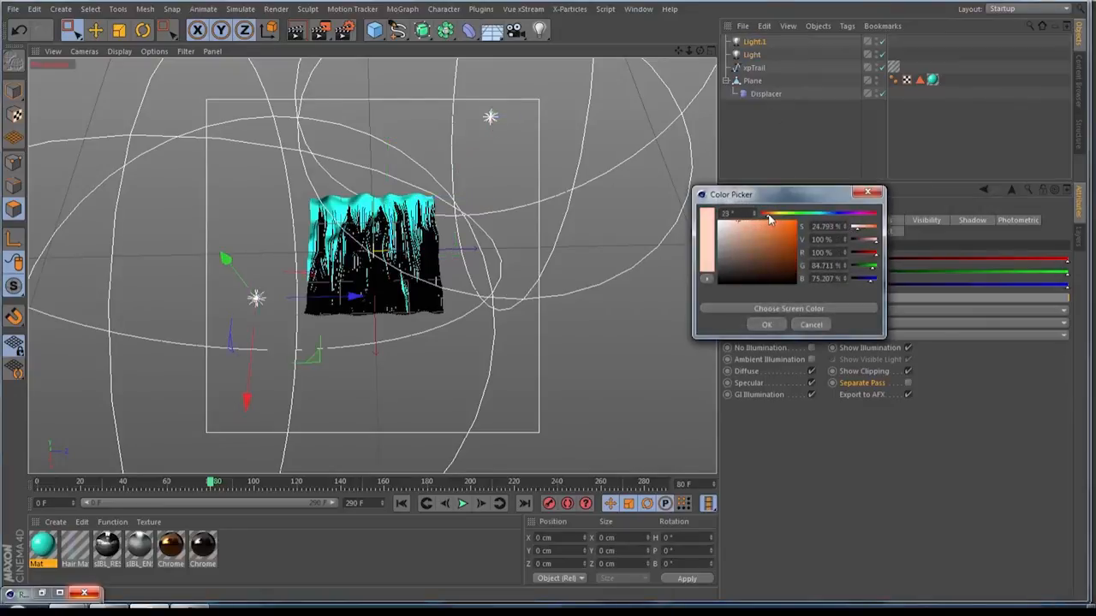
left_click(767, 324)
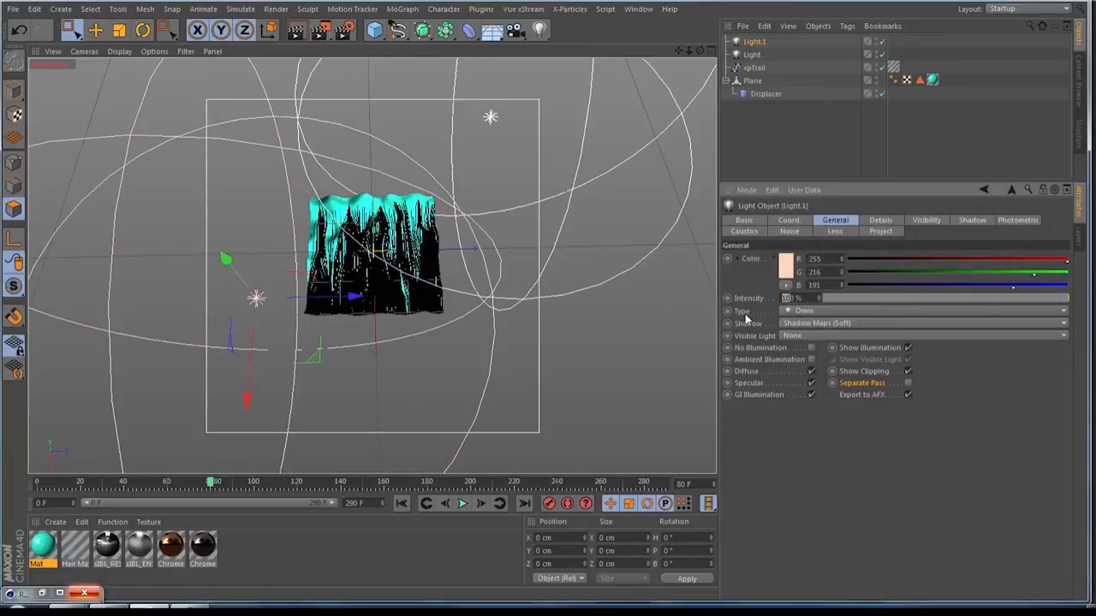
type("70")
key("Return")
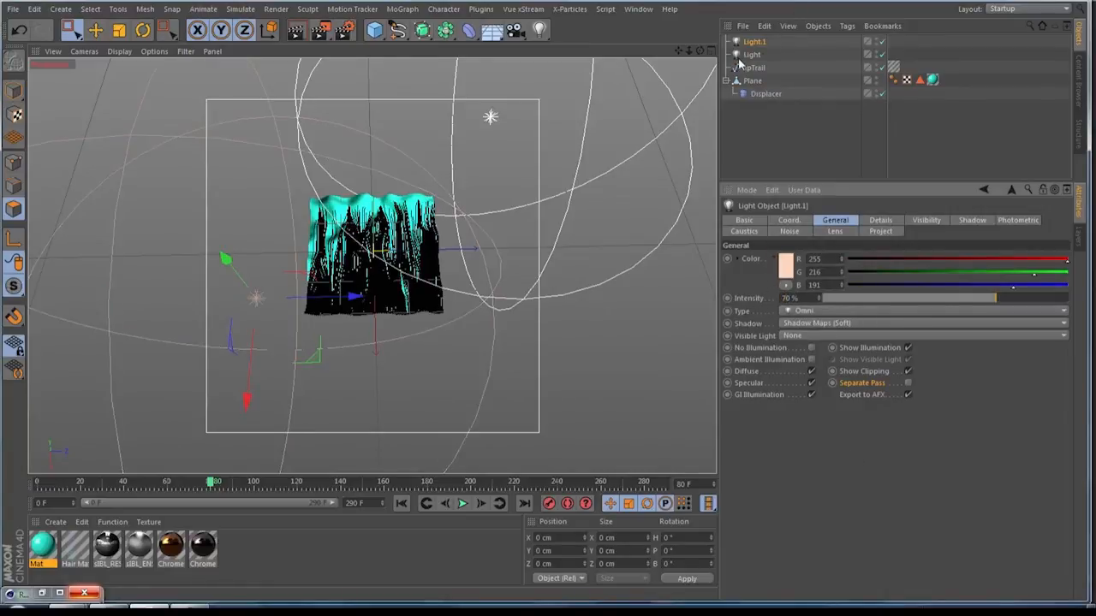
- Tint the original light pale turquoise, RGB 185, 255, 234, and set its intensity to 80%
left_click(751, 55)
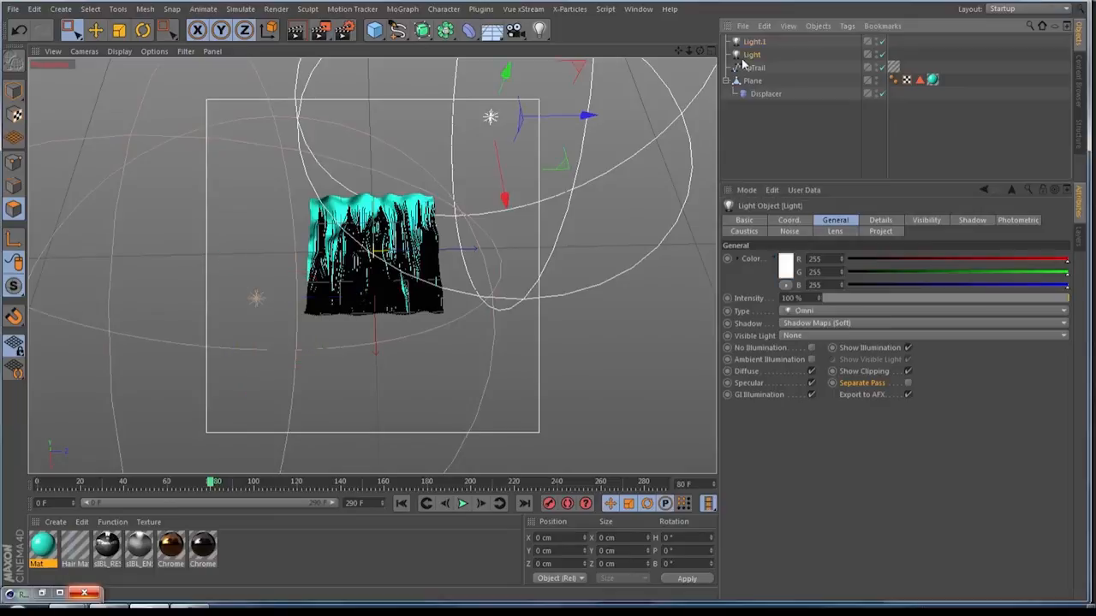
left_click(790, 263)
left_click_drag(774, 212, 806, 220)
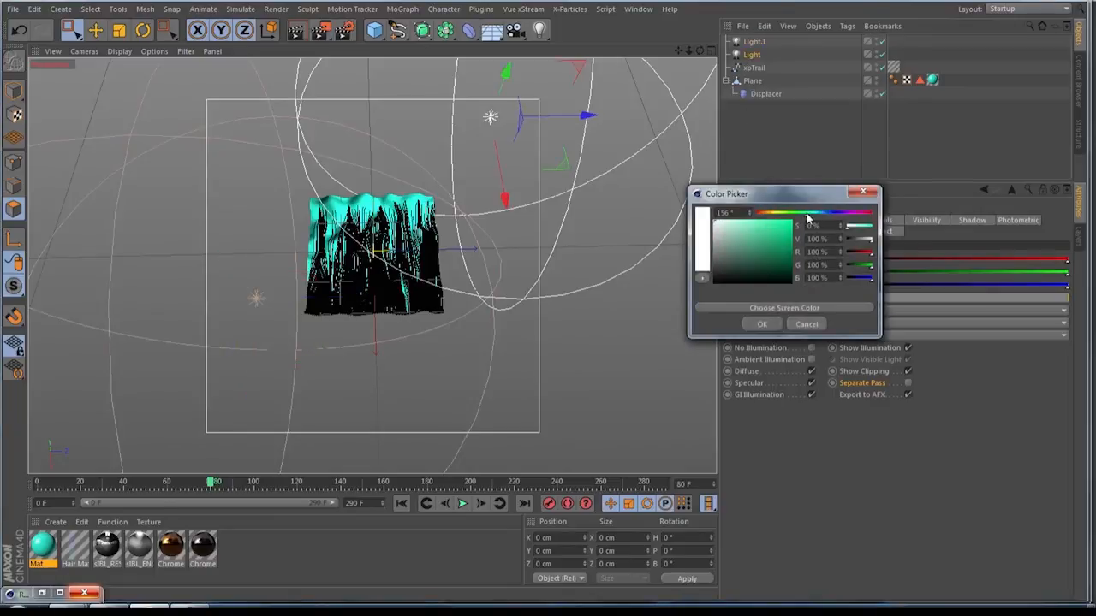
left_click_drag(732, 238, 734, 217)
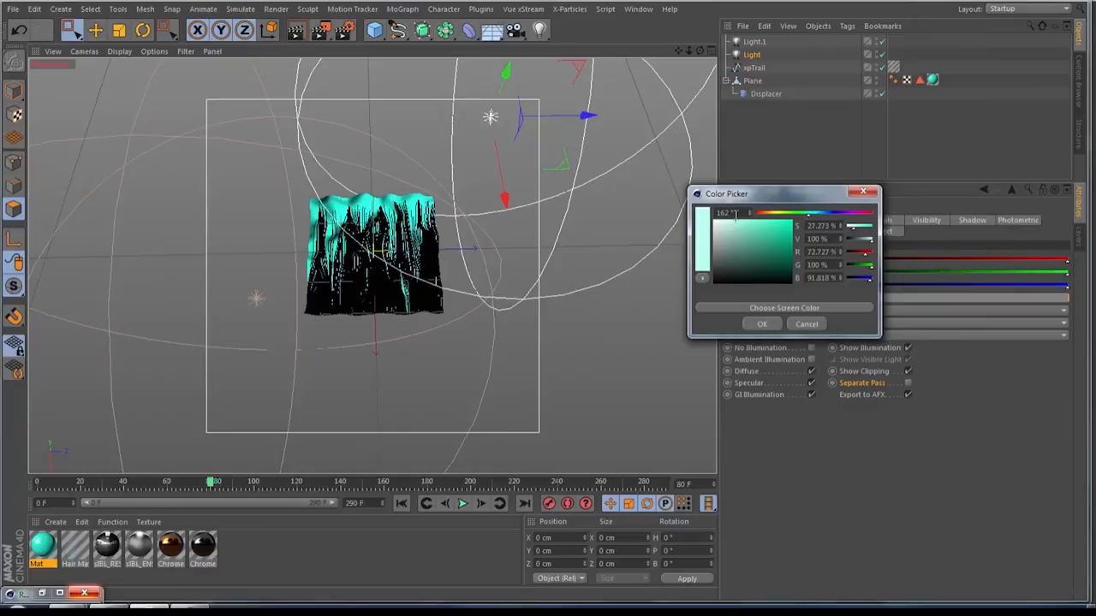
left_click(760, 325)
double_click(790, 298)
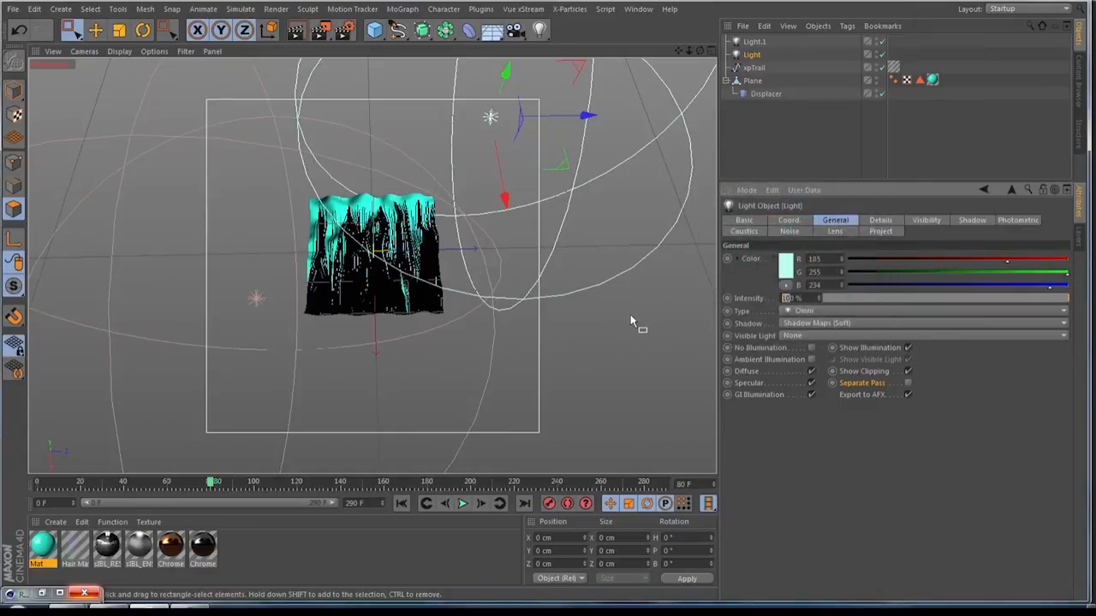
type("80")
key("Return")
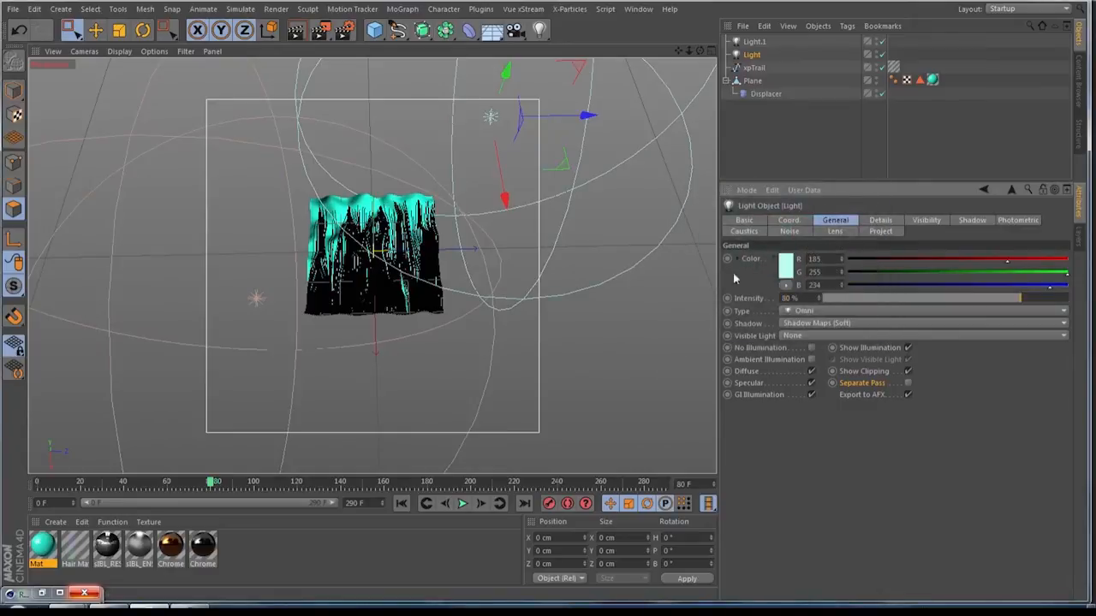
- Check the render output settings and render a close-up of the trails on the displaced plane in the Picture Viewer
scroll(372, 311, "up", 10)
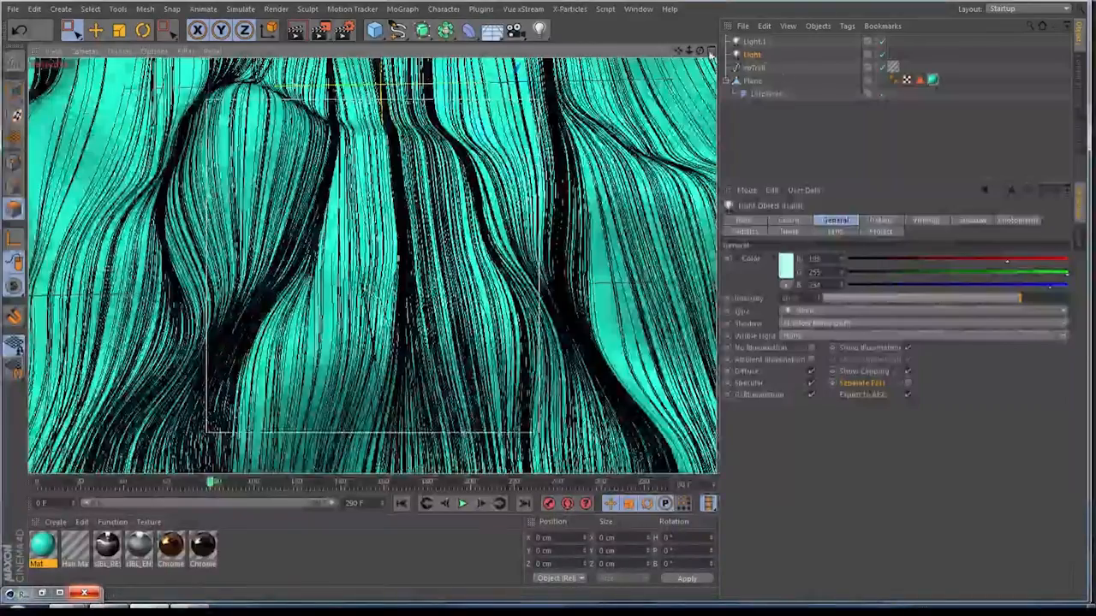
left_click_drag(366, 291, 371, 266, "alt")
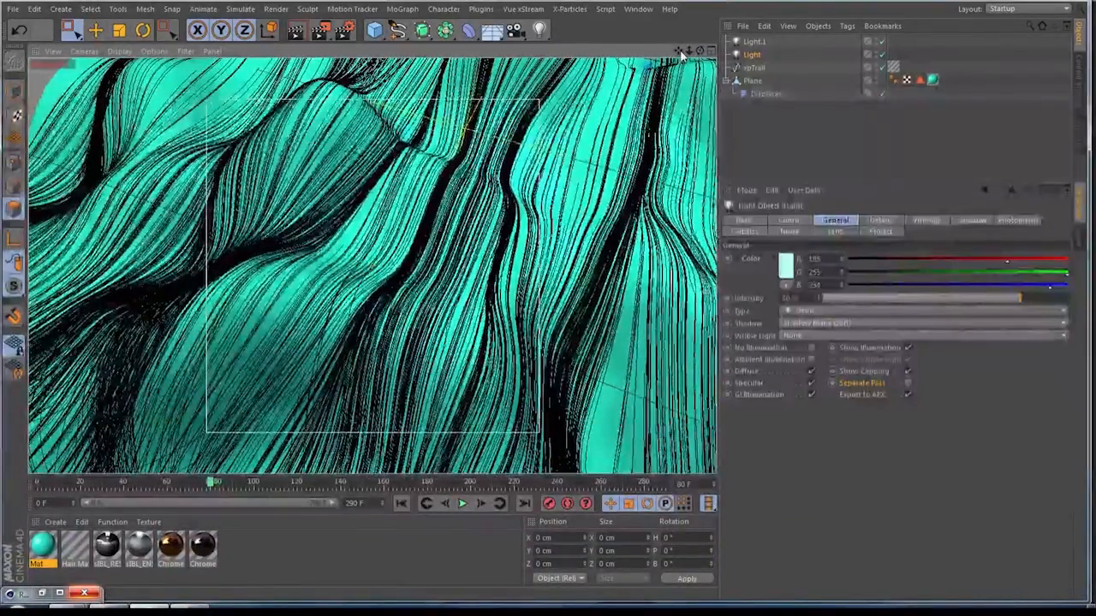
middle_click_drag(372, 266, 345, 252, "alt")
mouse_move(678, 50)
left_mouse_down()
mouse_move(662, 22)
mouse_move(673, 53)
mouse_move(689, 51)
mouse_move(669, 50)
mouse_move(674, 58)
left_mouse_up()
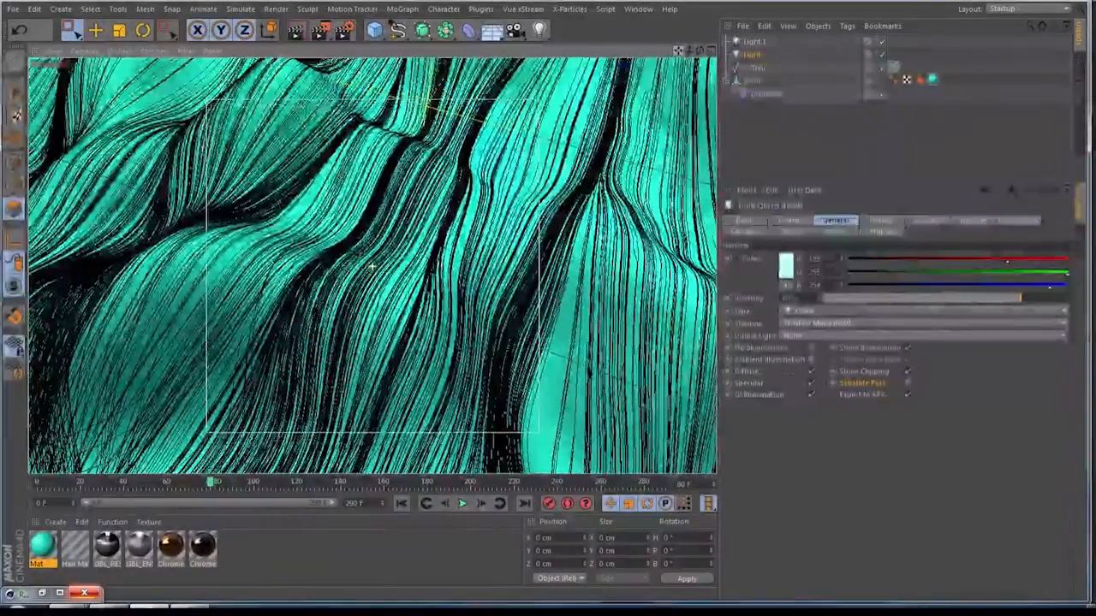
left_click(342, 30)
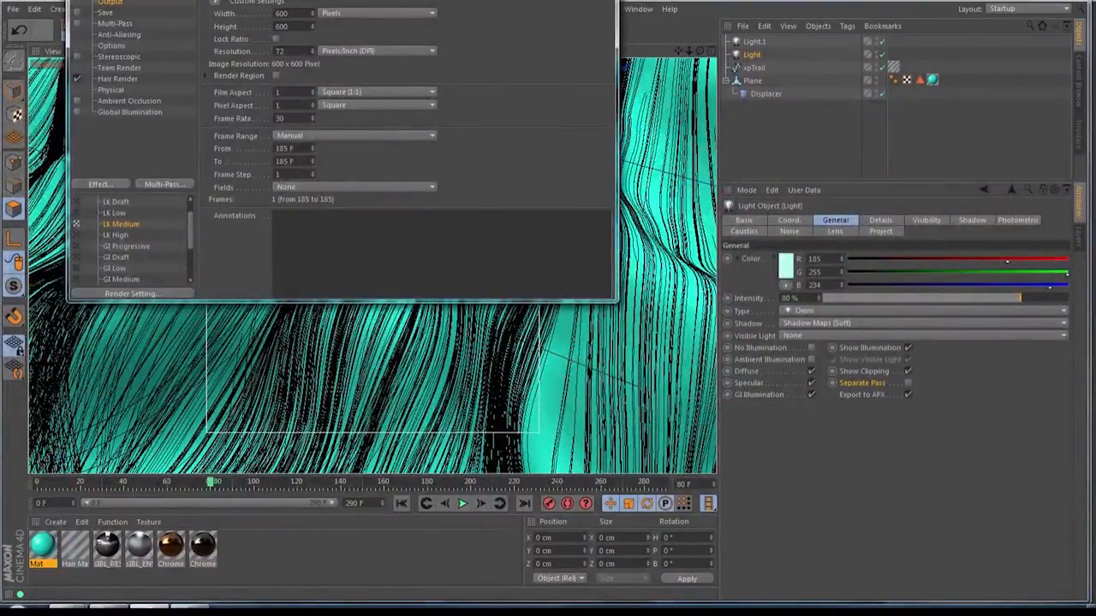
left_click(605, 1)
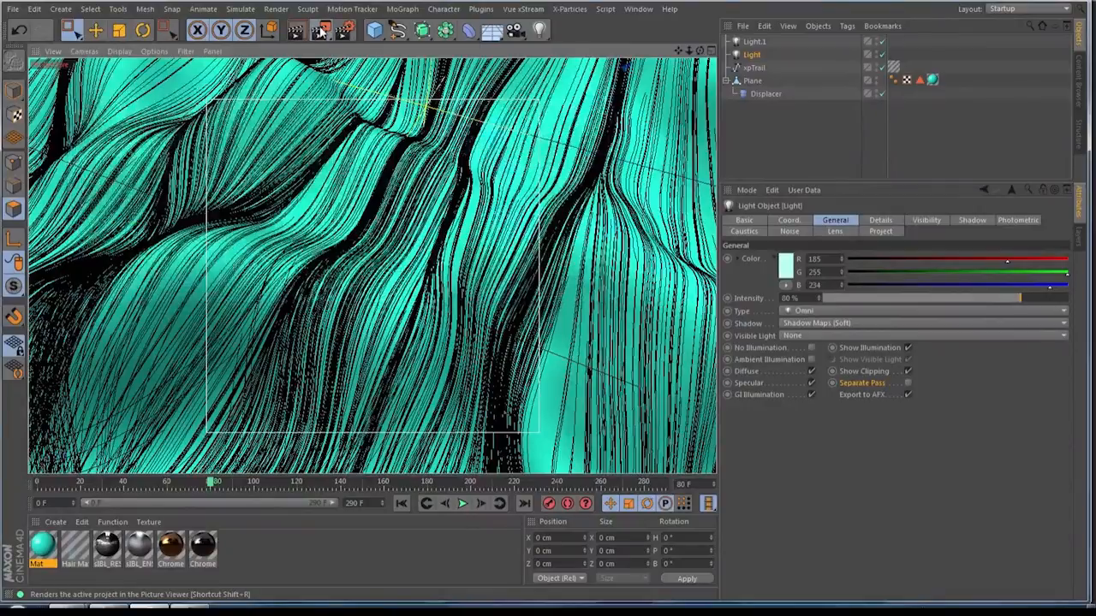
left_click_drag(324, 31, 412, 127)
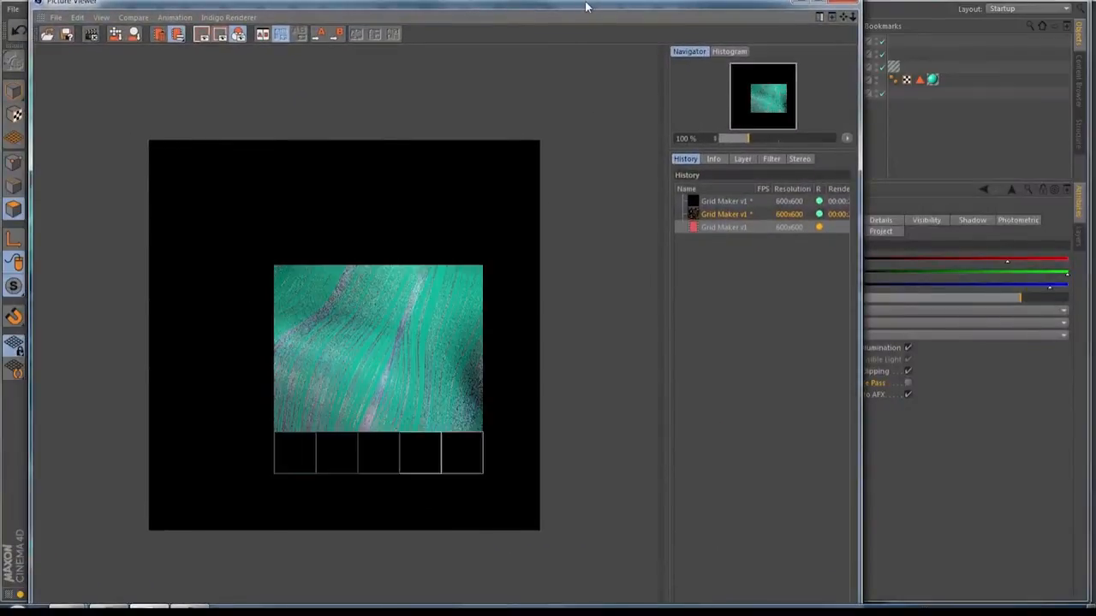
double_click(586, 7)
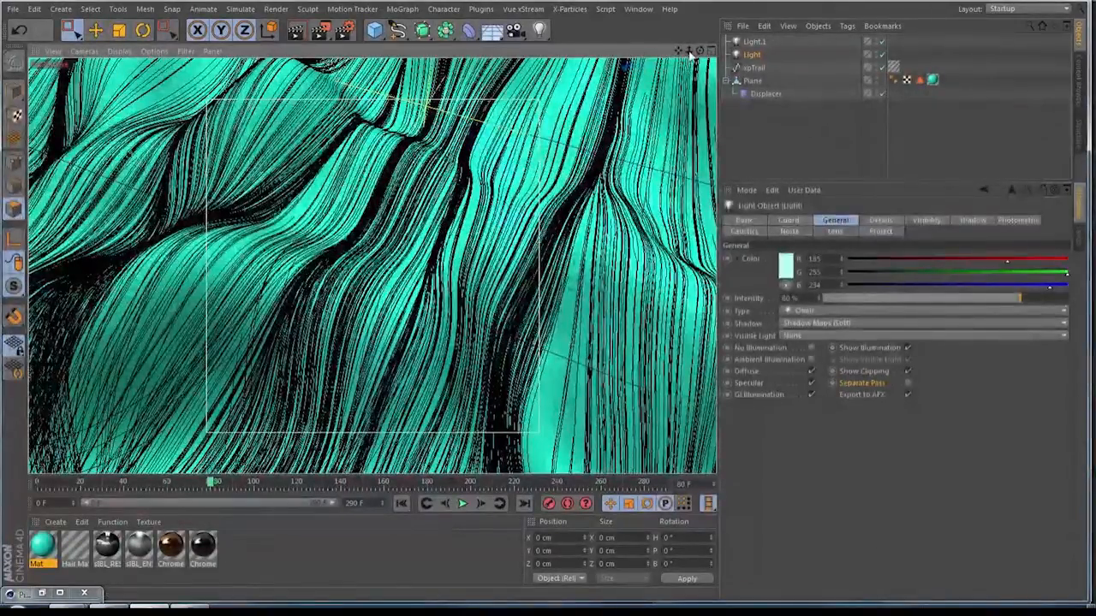
- Add a camera from the current close-up view and move both lights farther outward from the plane
left_click(514, 30)
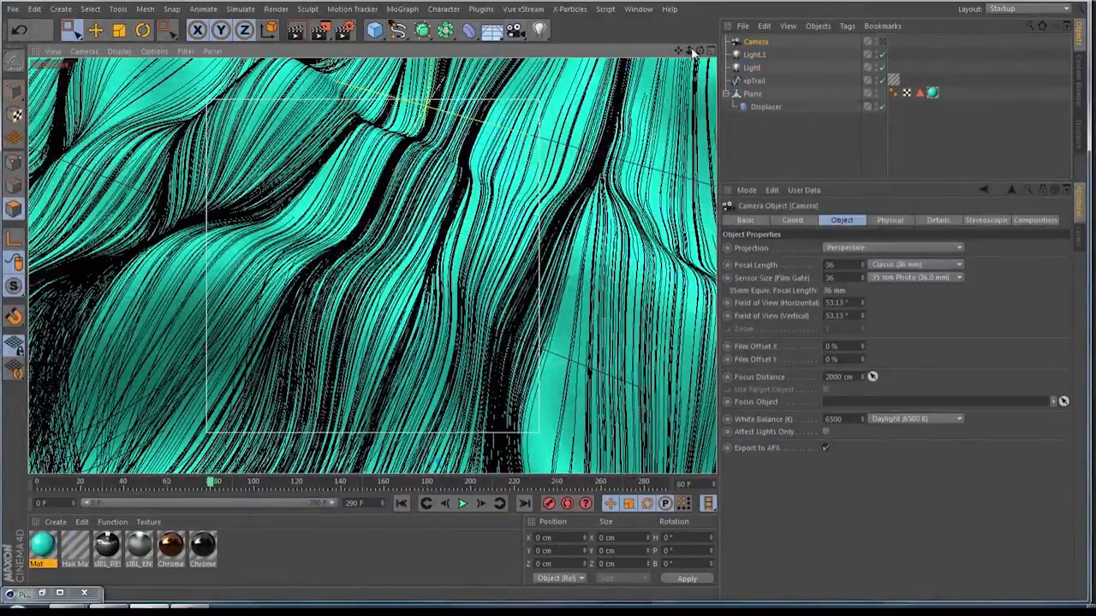
left_click_drag(689, 51, 535, 54)
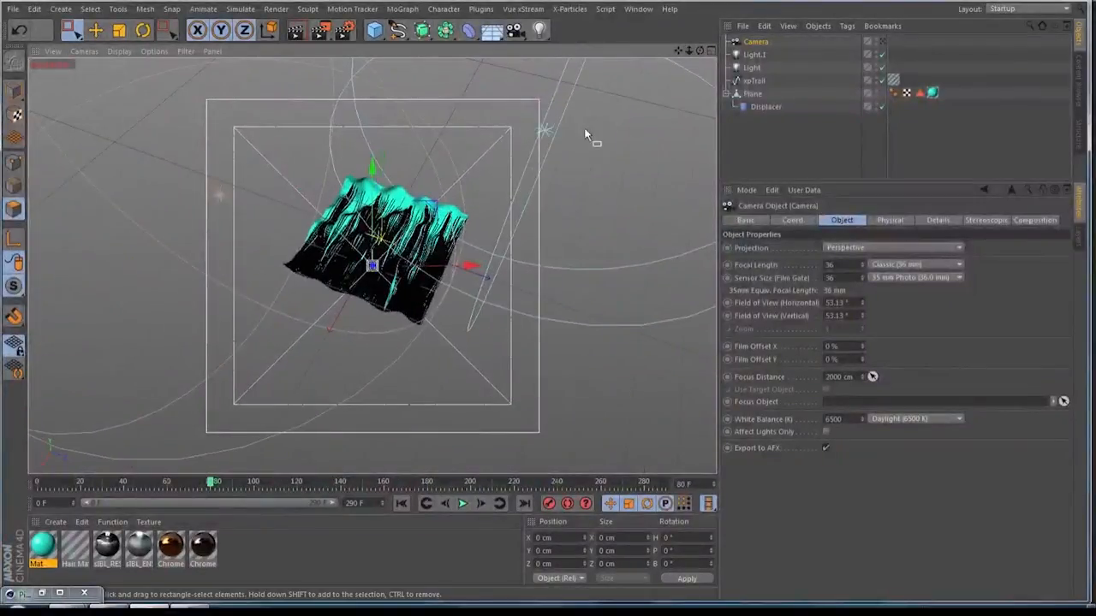
left_click(754, 55)
left_click_drag(291, 224, 280, 220)
left_click(751, 67)
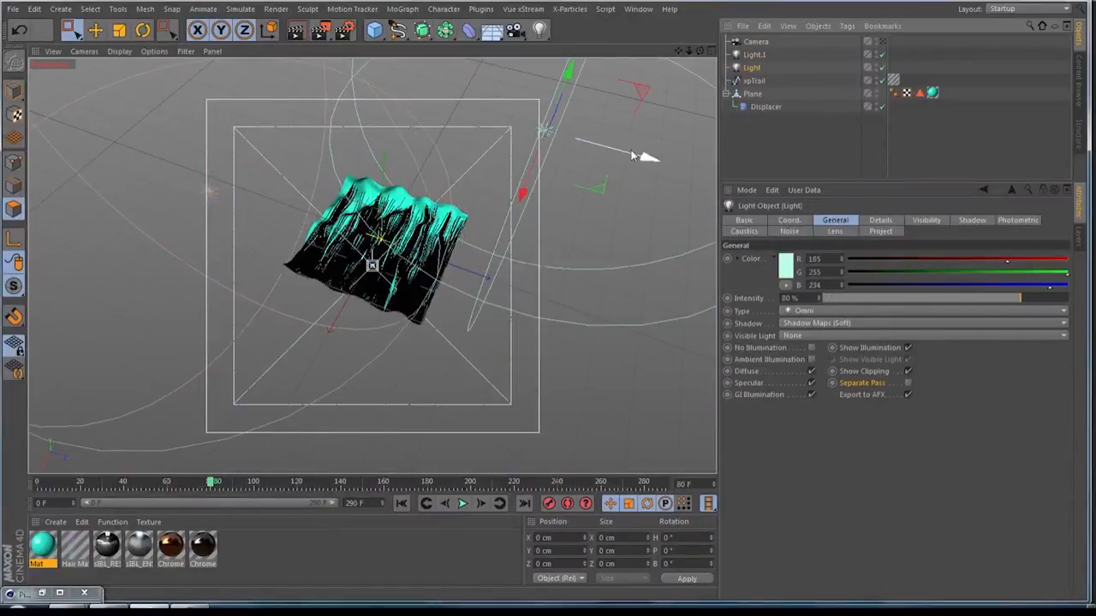
left_click_drag(647, 157, 728, 180)
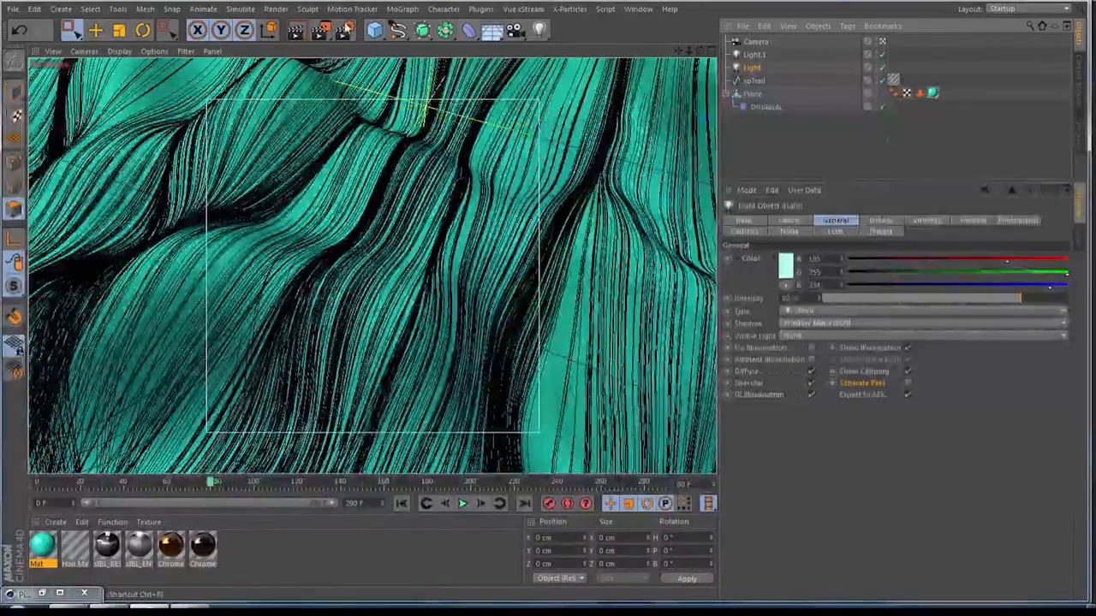
- Render the camera view in the Picture Viewer with the repositioned lights and reframe the shot of the plane
left_click_drag(320, 31, 406, 127)
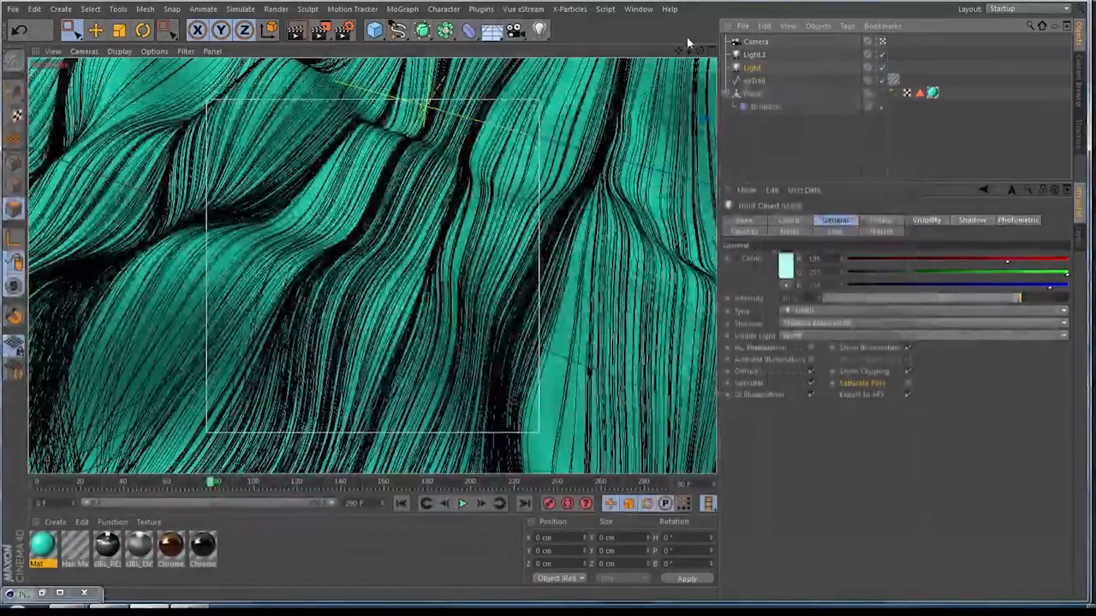
left_click_drag(688, 51, 753, 50)
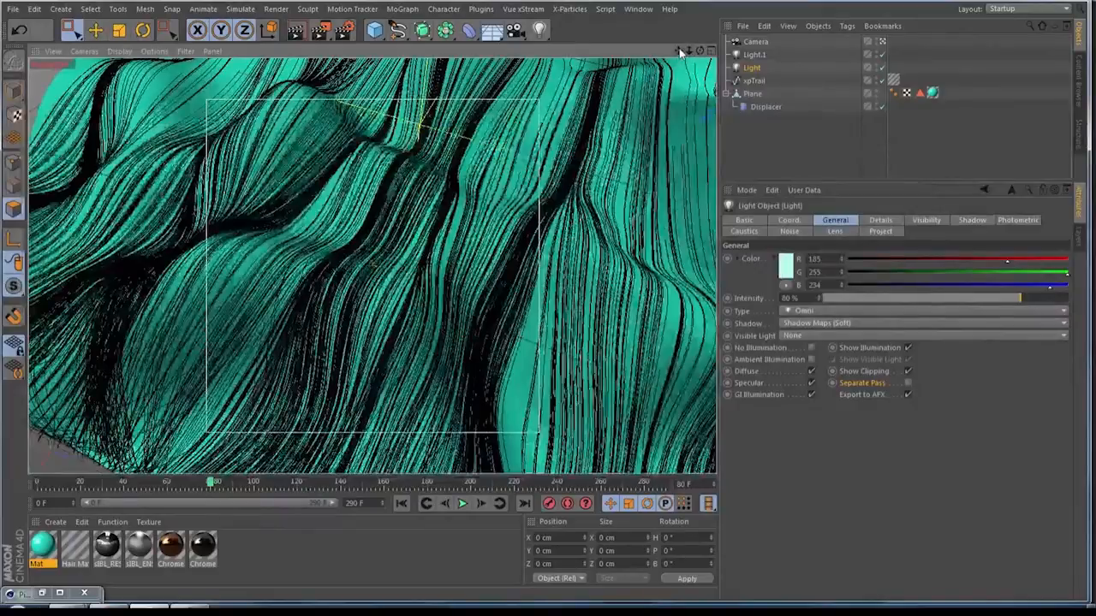
left_click_drag(688, 50, 634, 76)
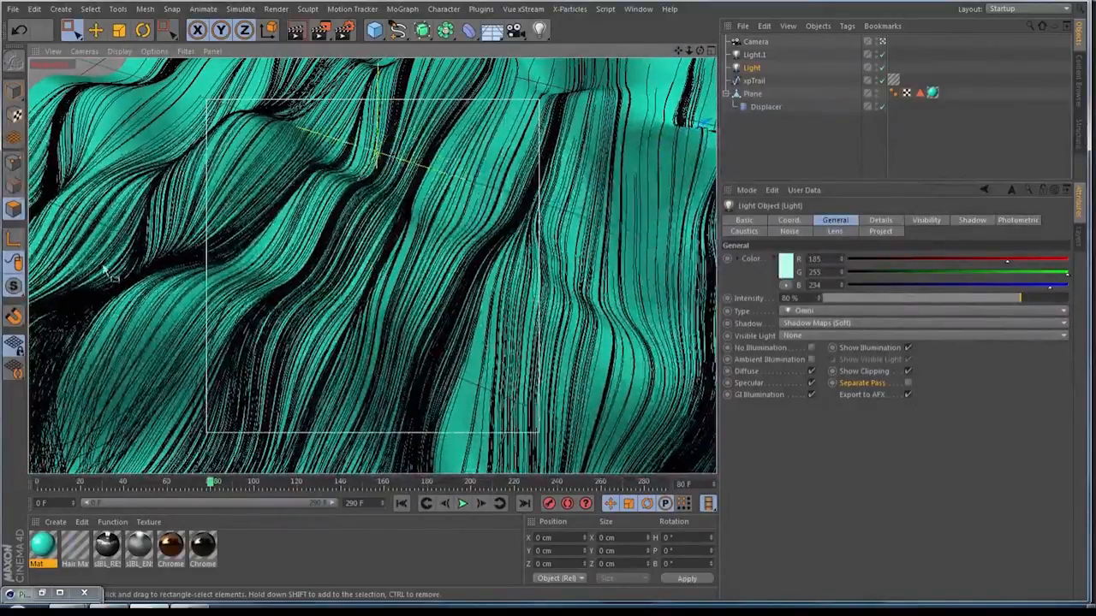
left_click(362, 555)
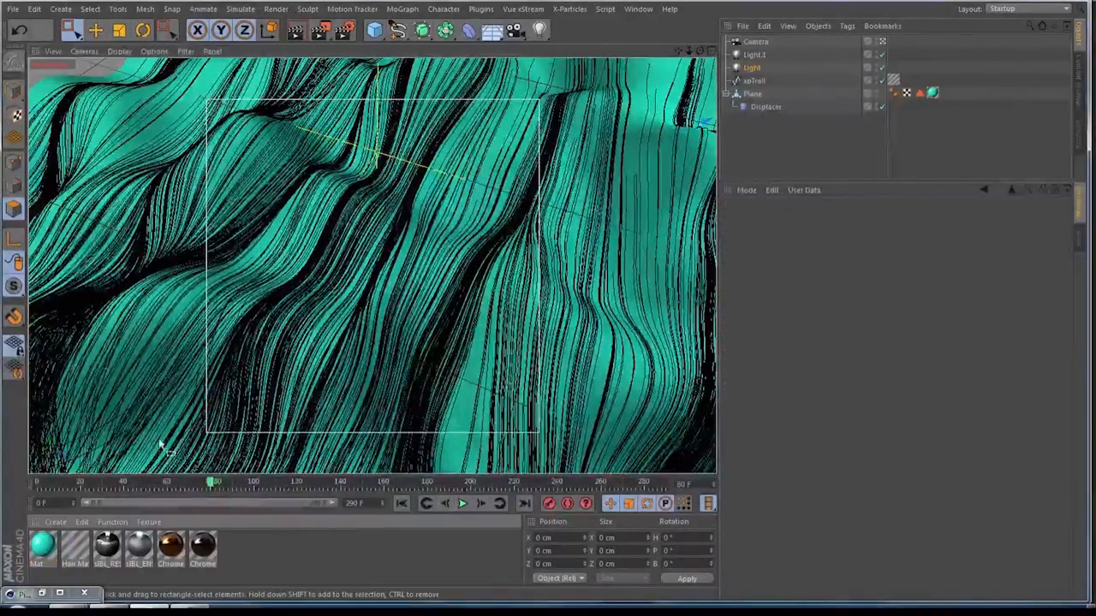
left_click_drag(700, 53, 690, 120)
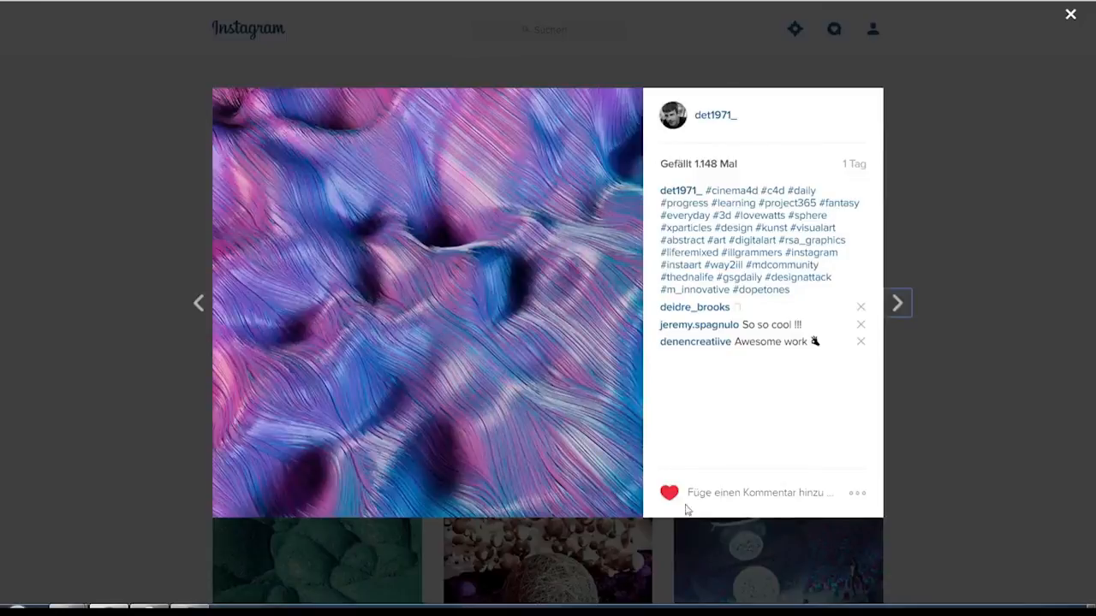
- Switch to the Instagram profile, close the open post and browse the grid of finished artworks
left_click(105, 262)
scroll(98, 365, "down", 2)
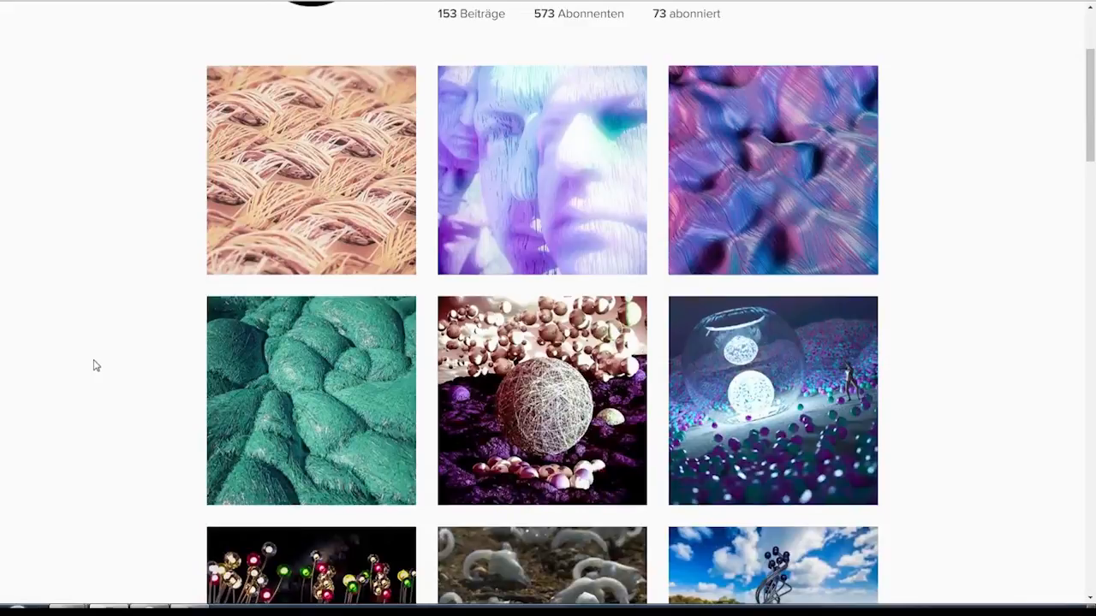
scroll(91, 366, "down", 3)
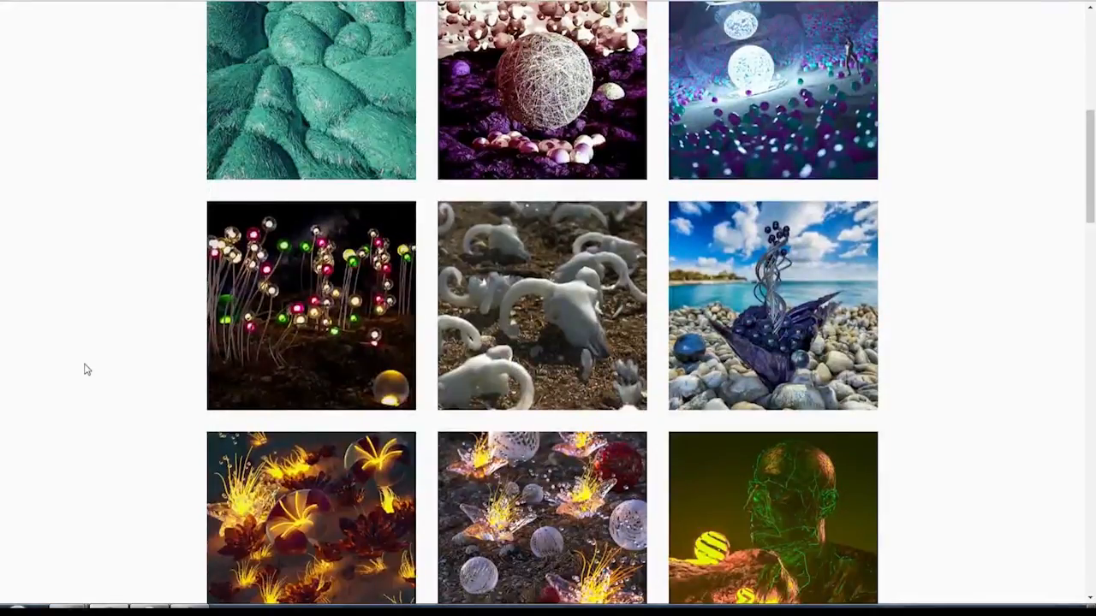
scroll(87, 369, "up", 3)
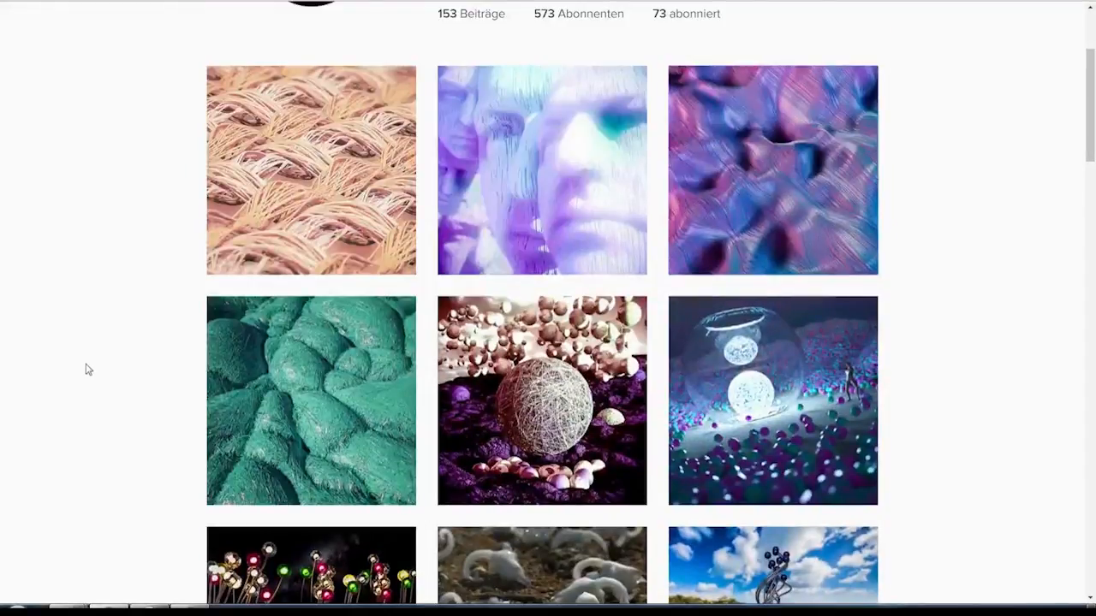